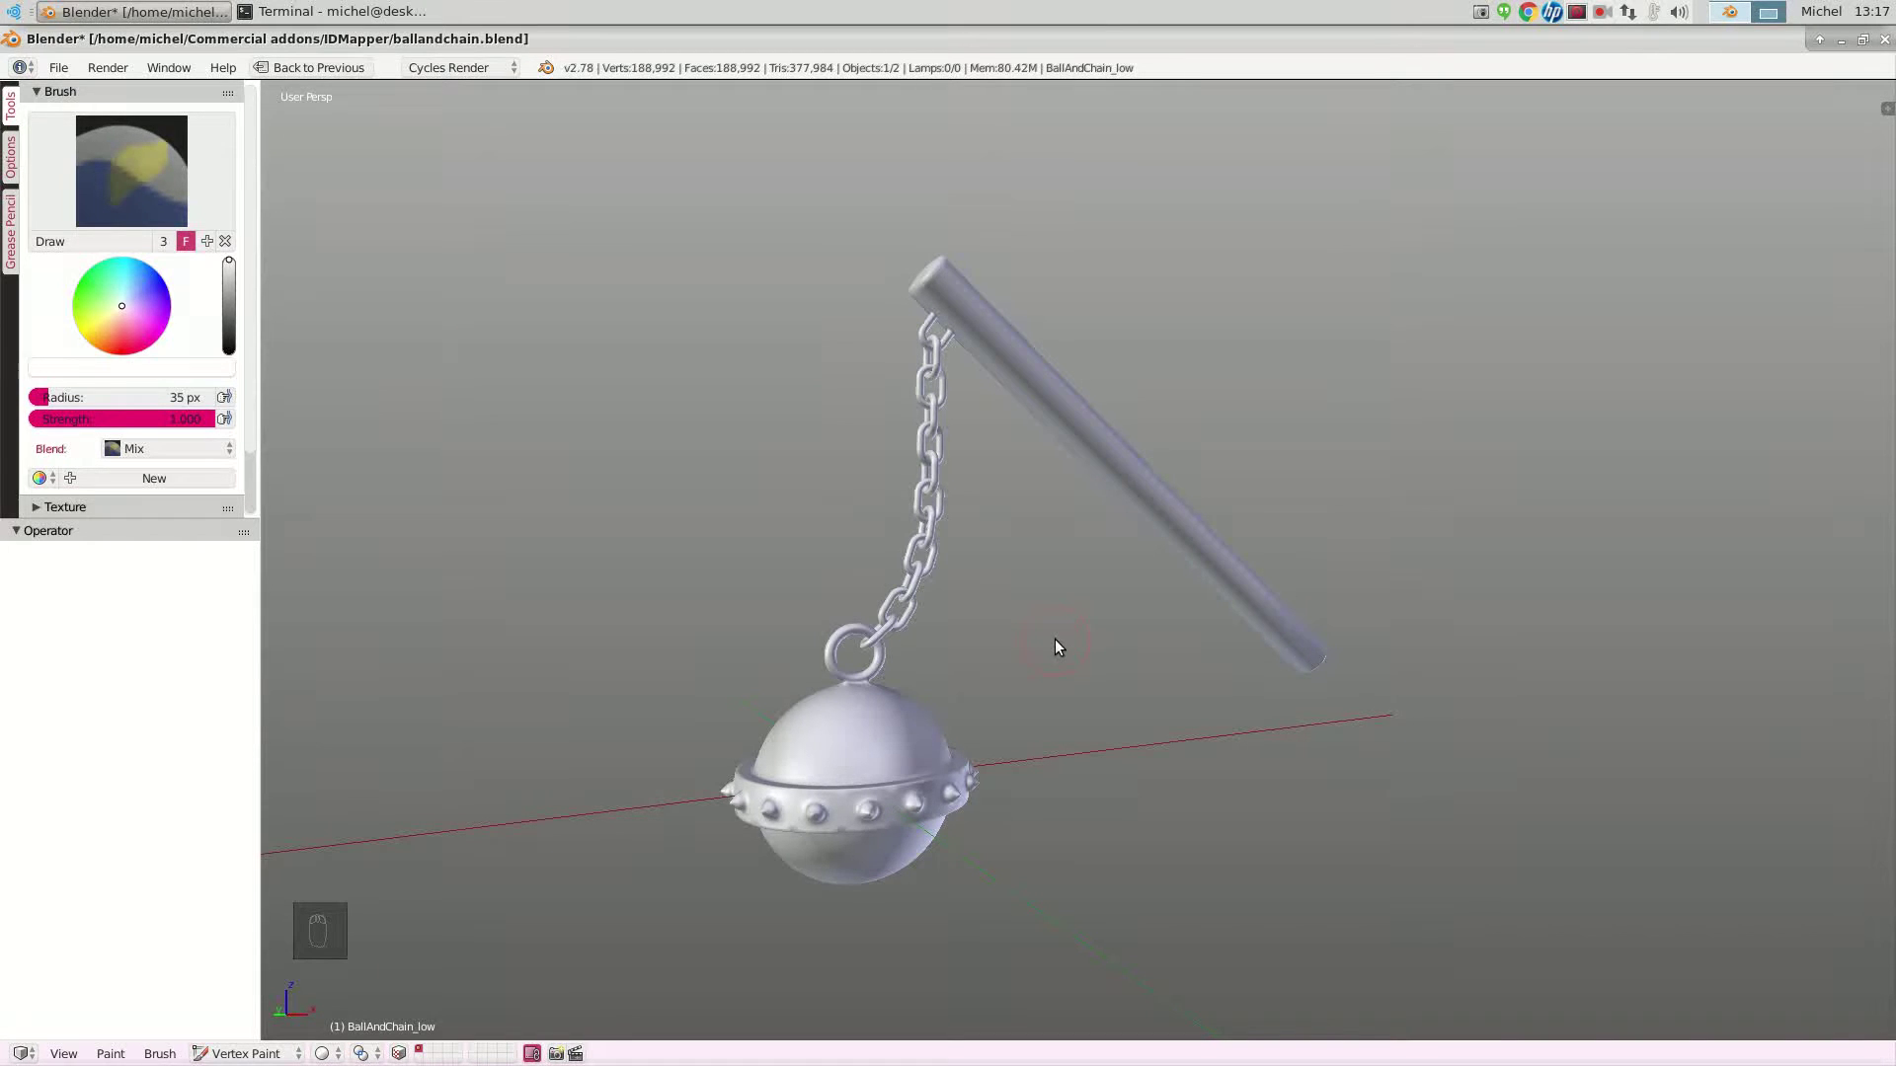
Inspect the ball-and-chain mesh's wireframe in Edit Mode and return to Vertex Paint mode
{"action": "middle_click_drag", "start_coordinate": [1054, 638], "coordinate": [1040, 677]}
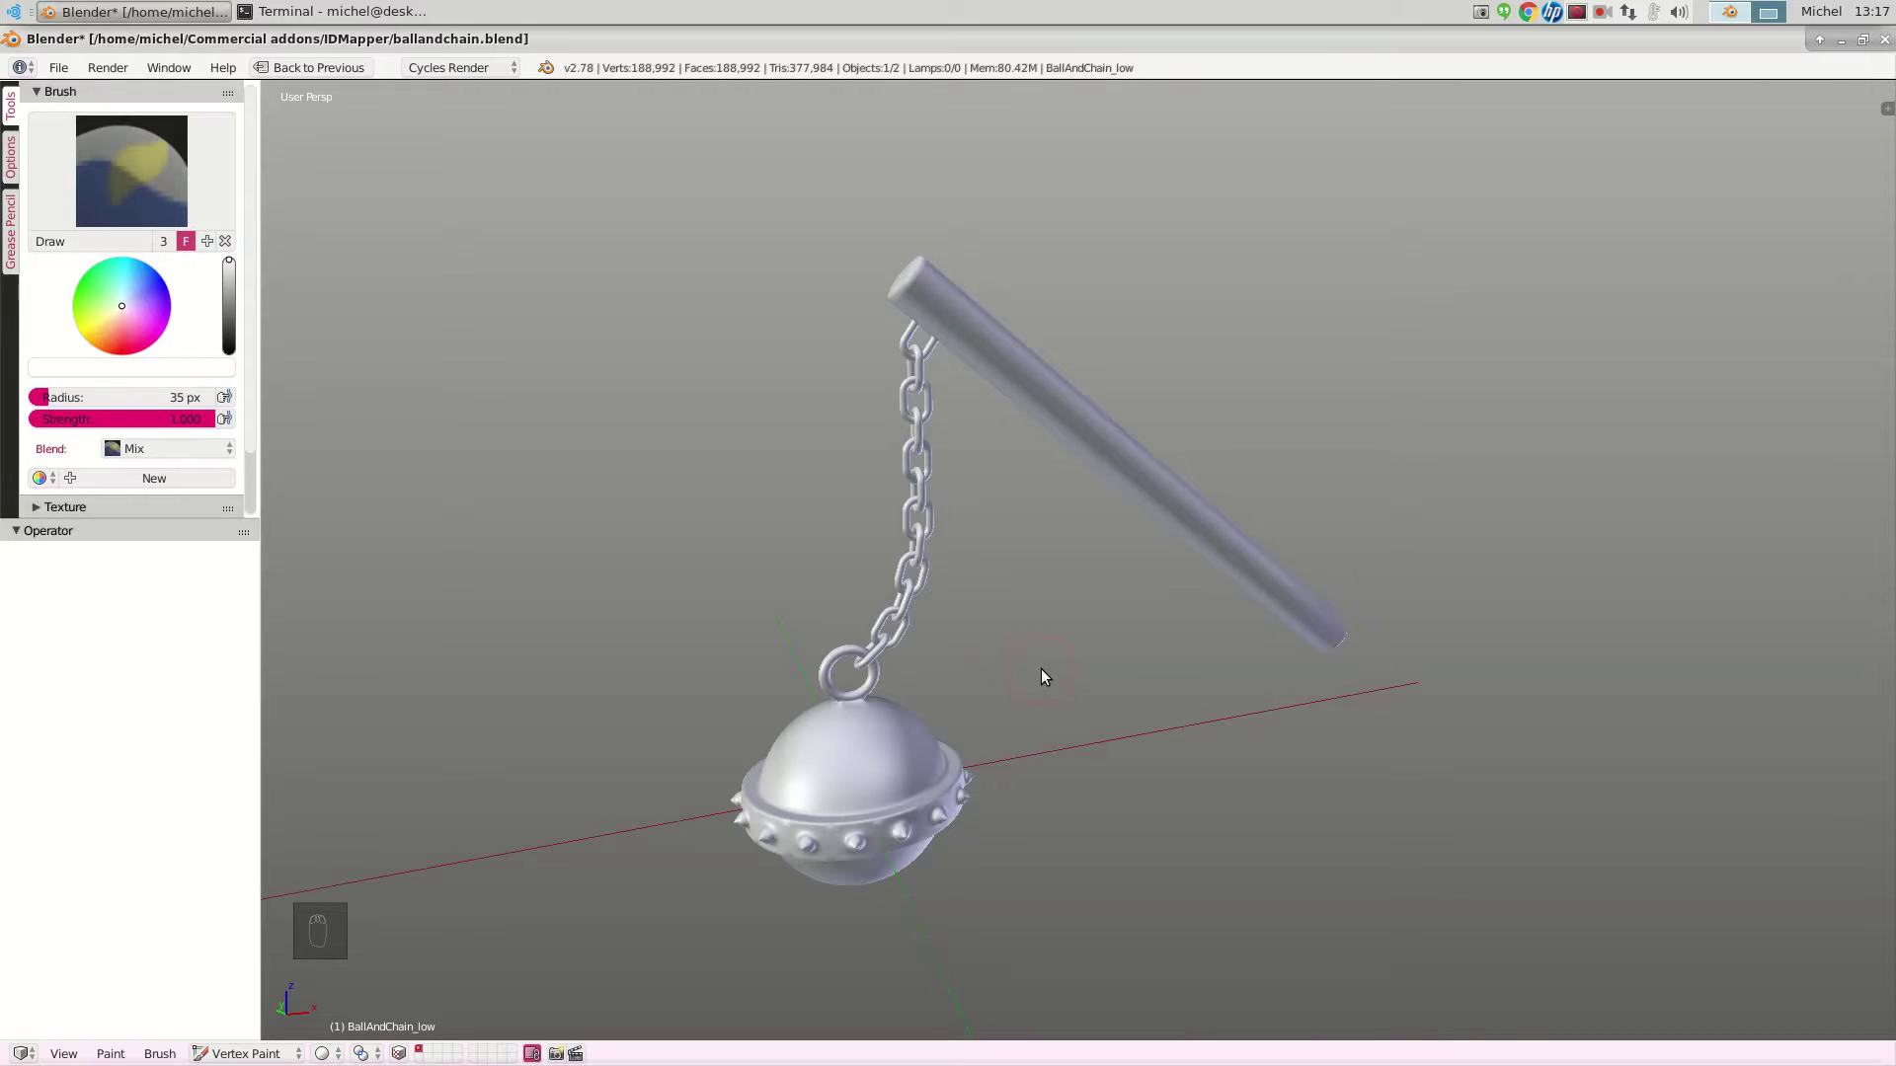
{"action": "key", "text": "Tab"}
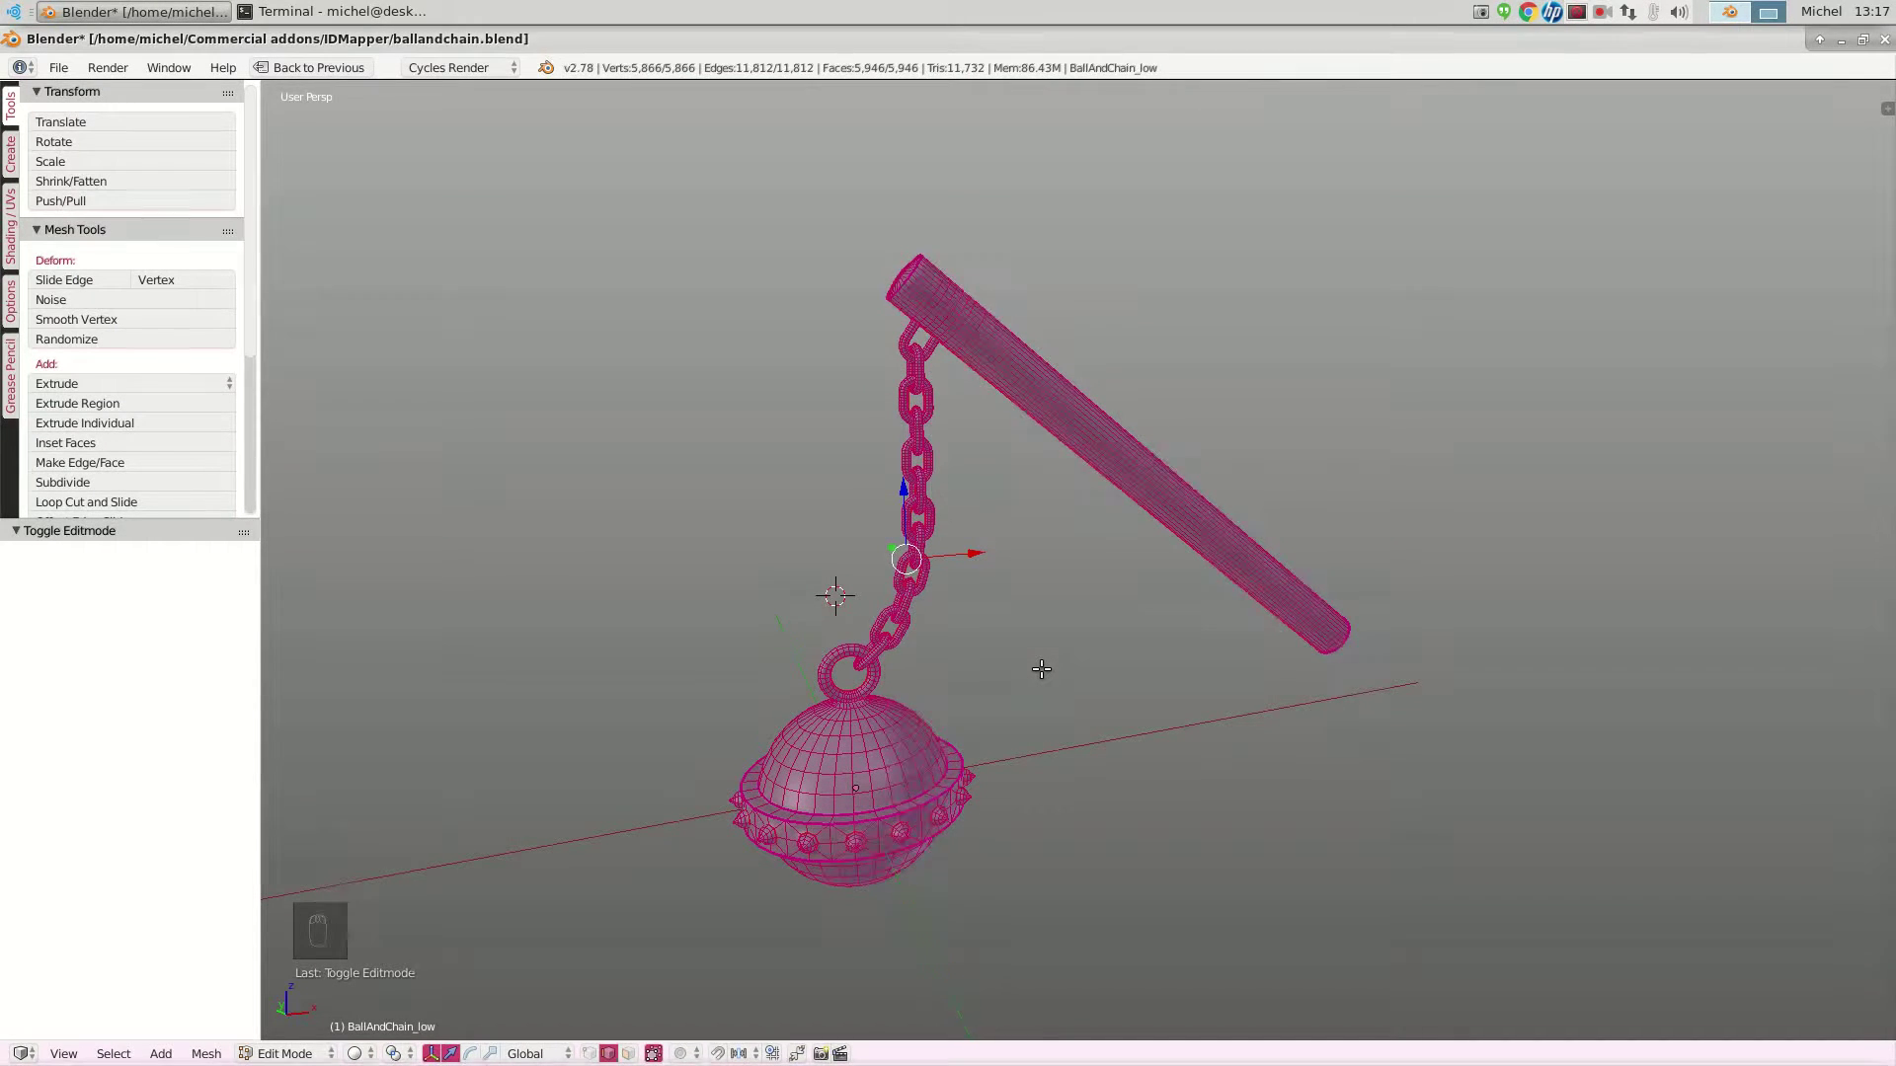
{"action": "key", "text": "Tab"}
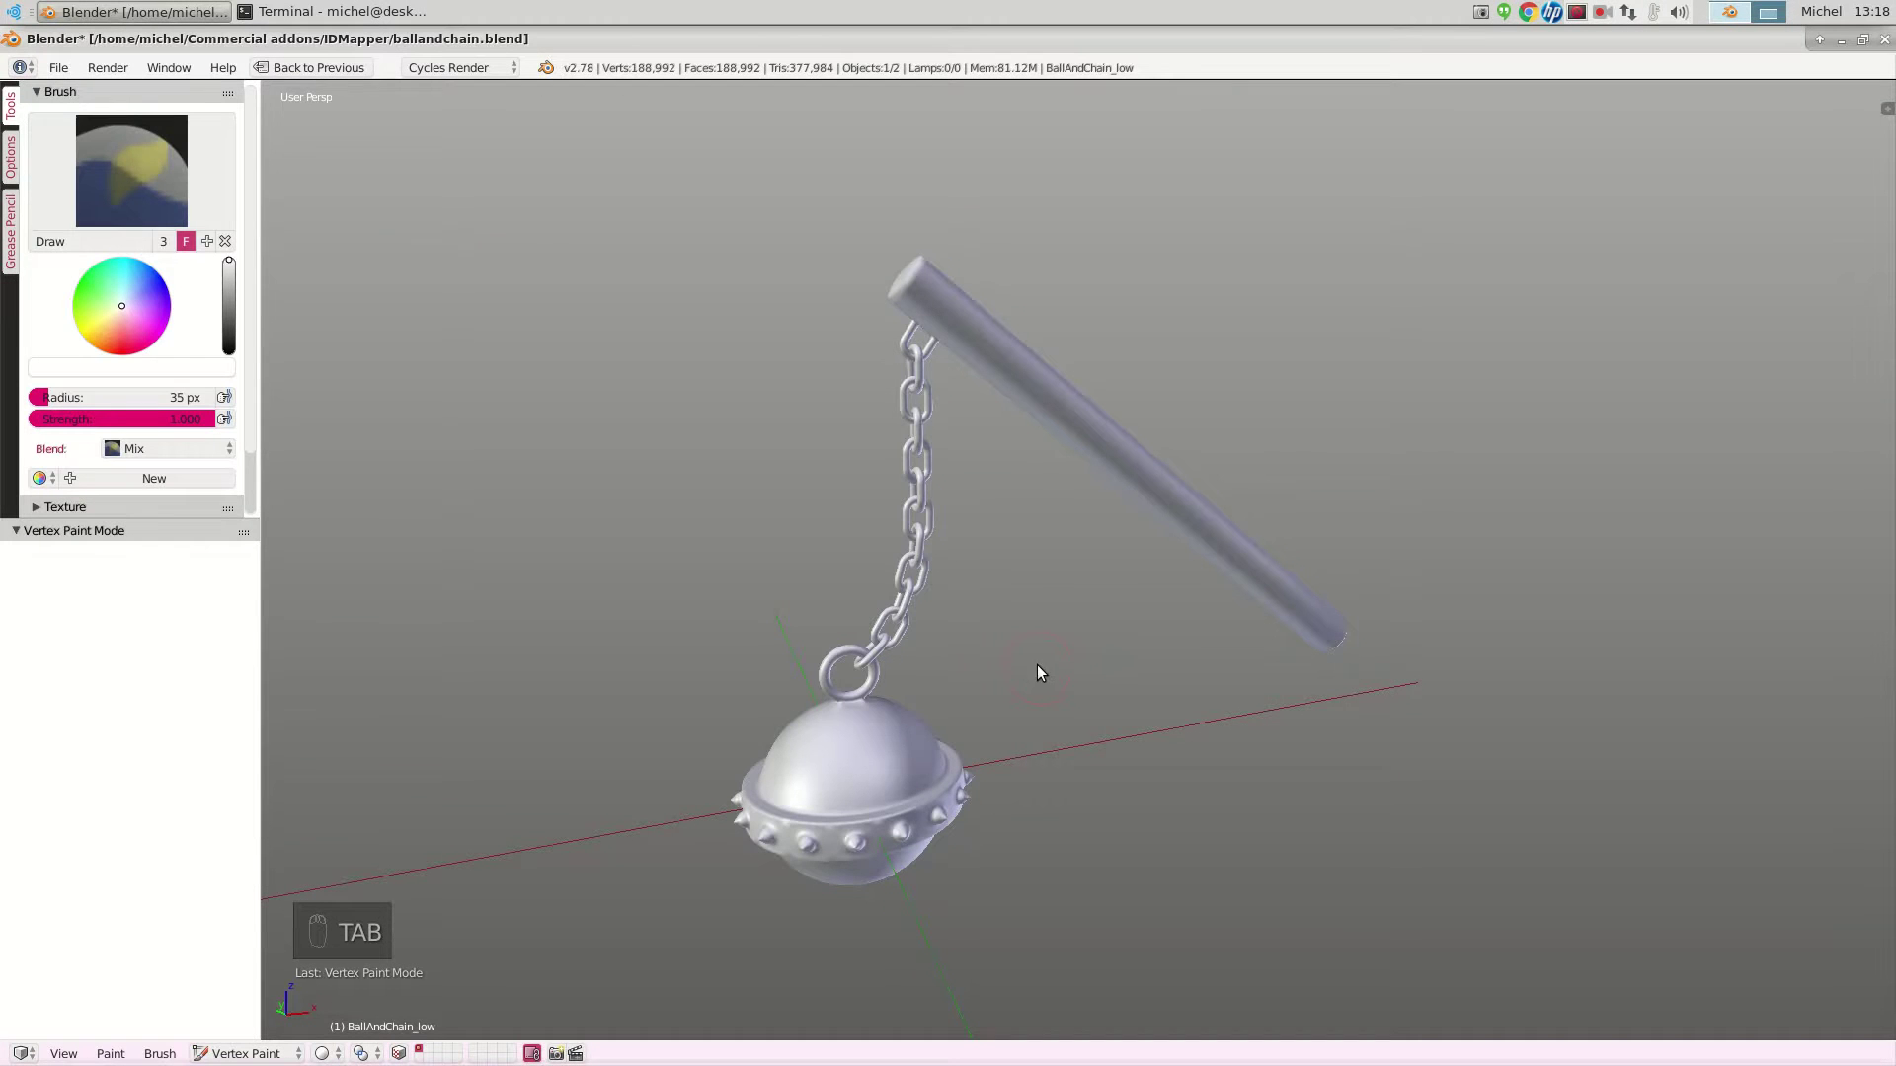
Enable the Paint: IDMapper add-on in the user preferences, clearing the add-on search filter and listing the Paint category
{"action": "left_click", "coordinate": [59, 67]}
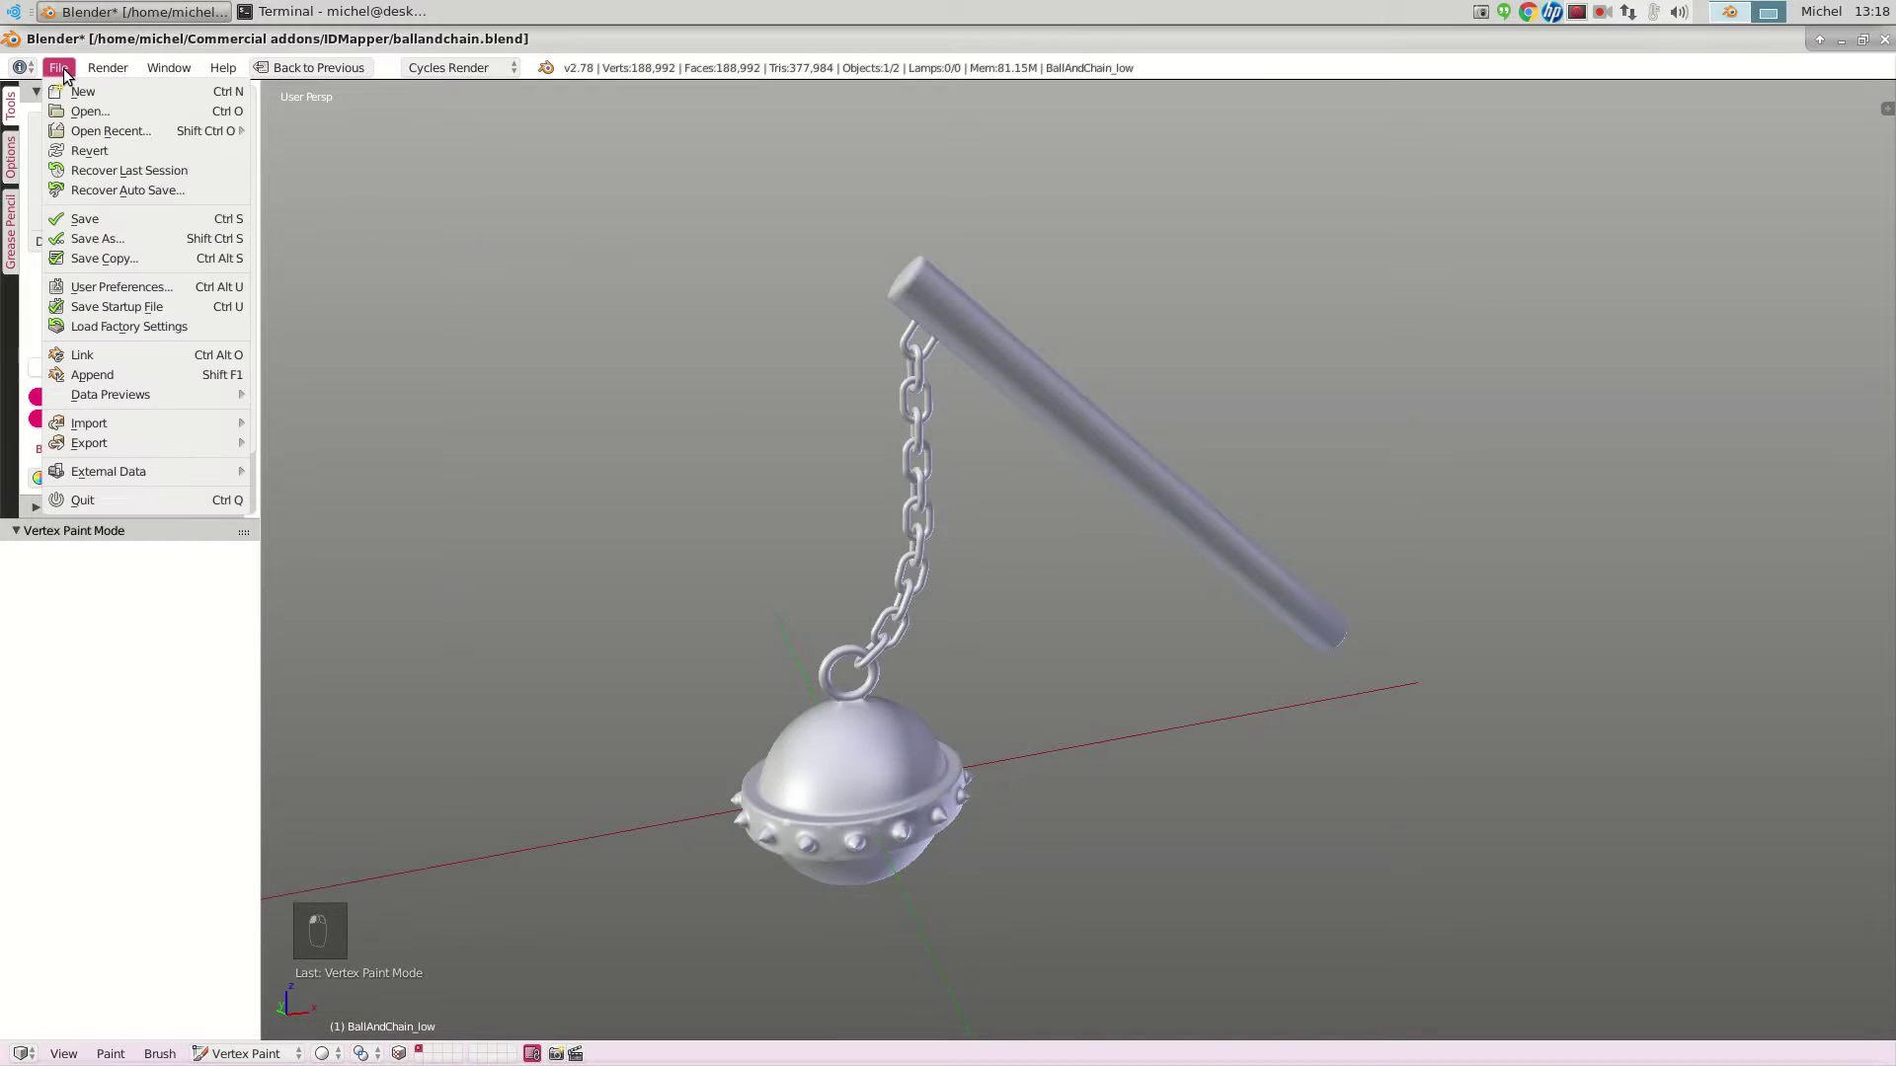
{"action": "left_click", "coordinate": [149, 289]}
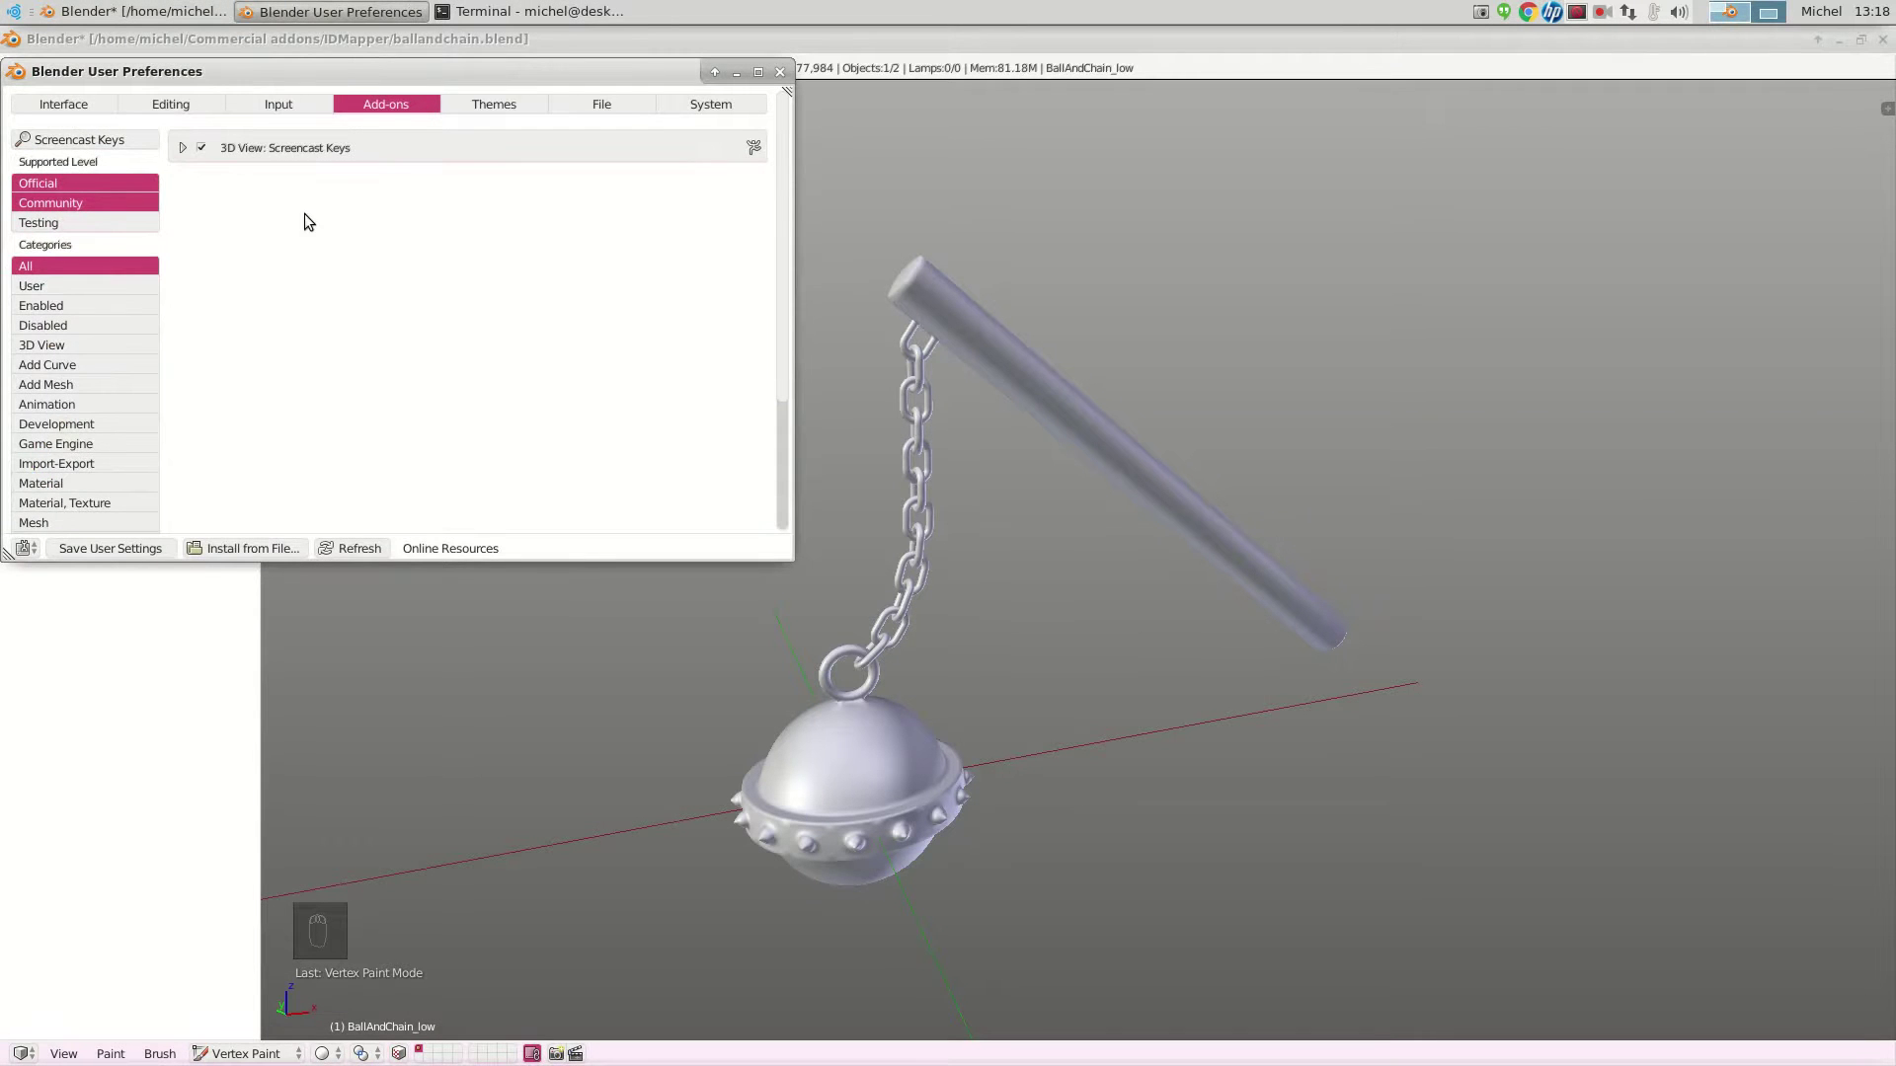
{"action": "scroll", "coordinate": [146, 376], "scroll_direction": "down", "scroll_amount": 5}
{"action": "left_click", "coordinate": [68, 393]}
{"action": "scroll", "coordinate": [361, 393], "scroll_direction": "up", "scroll_amount": 5}
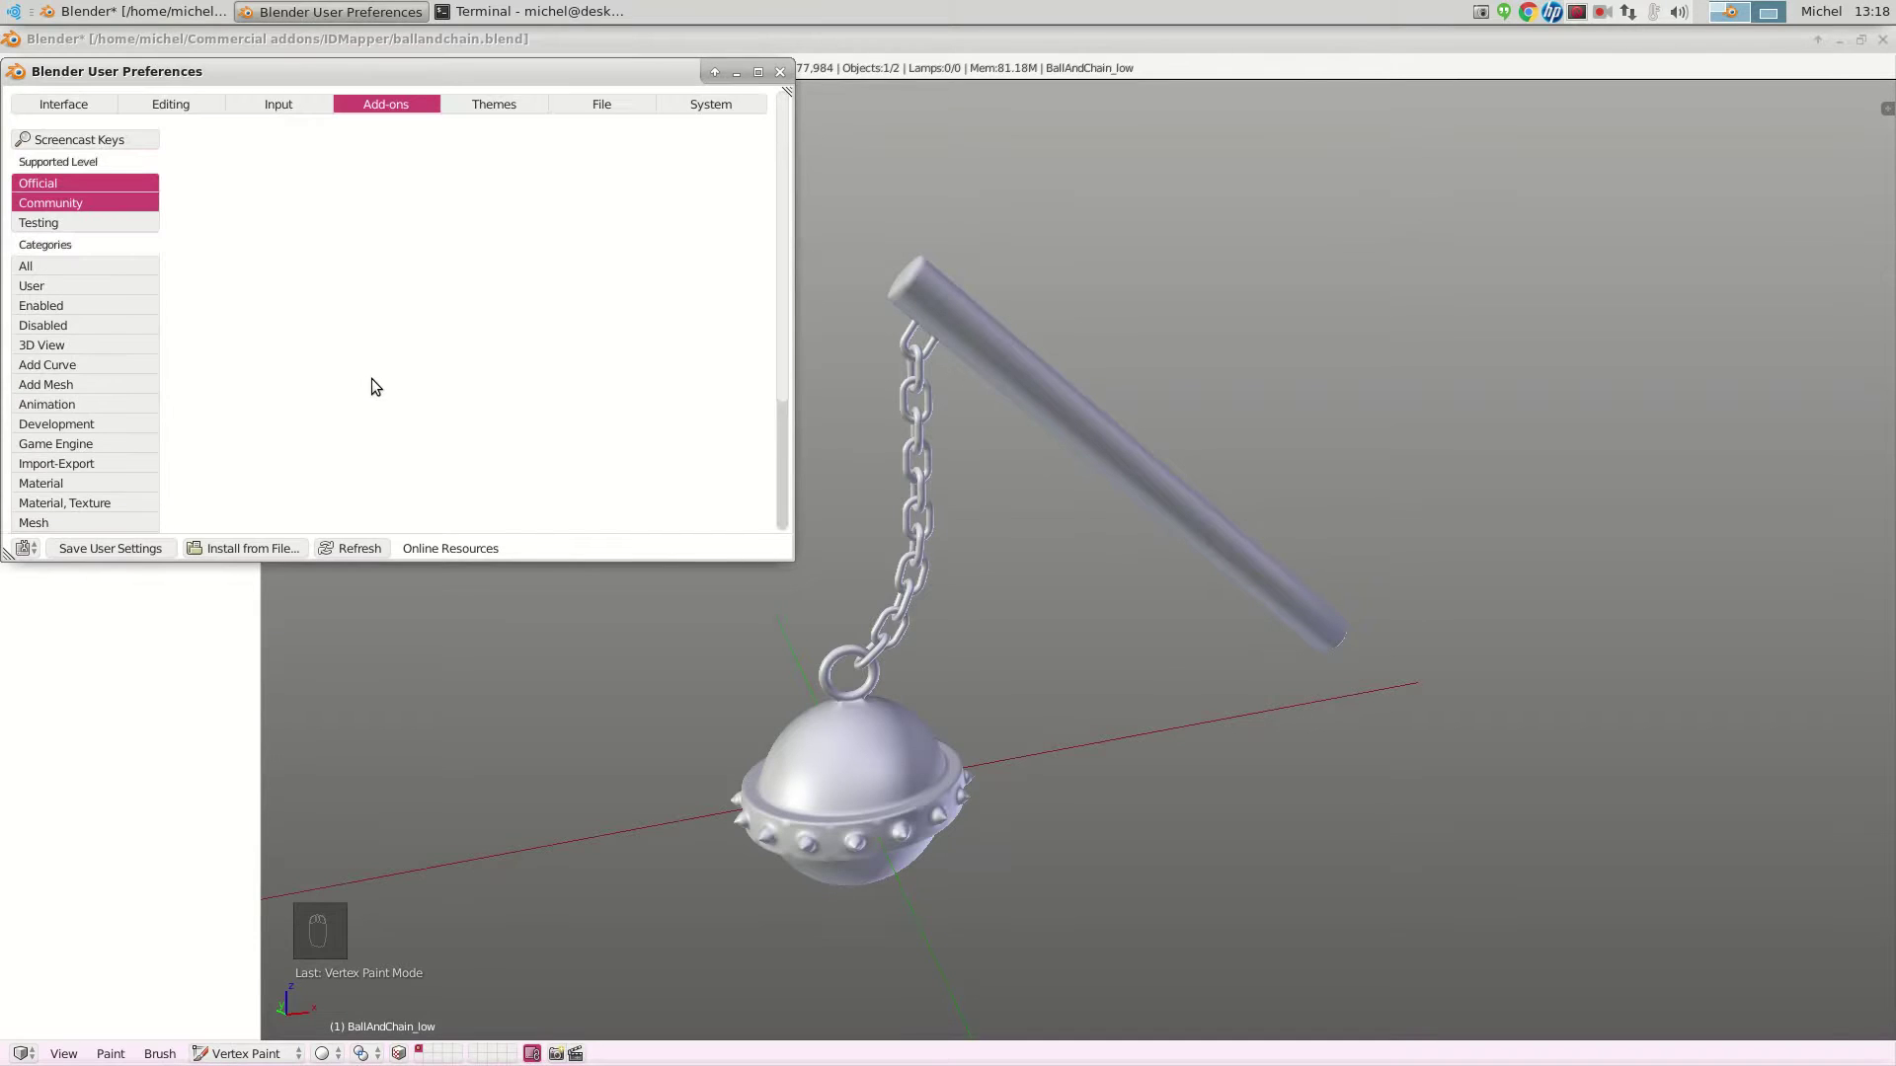
{"action": "left_click", "coordinate": [119, 138]}
{"action": "key", "text": "BackSpace"}
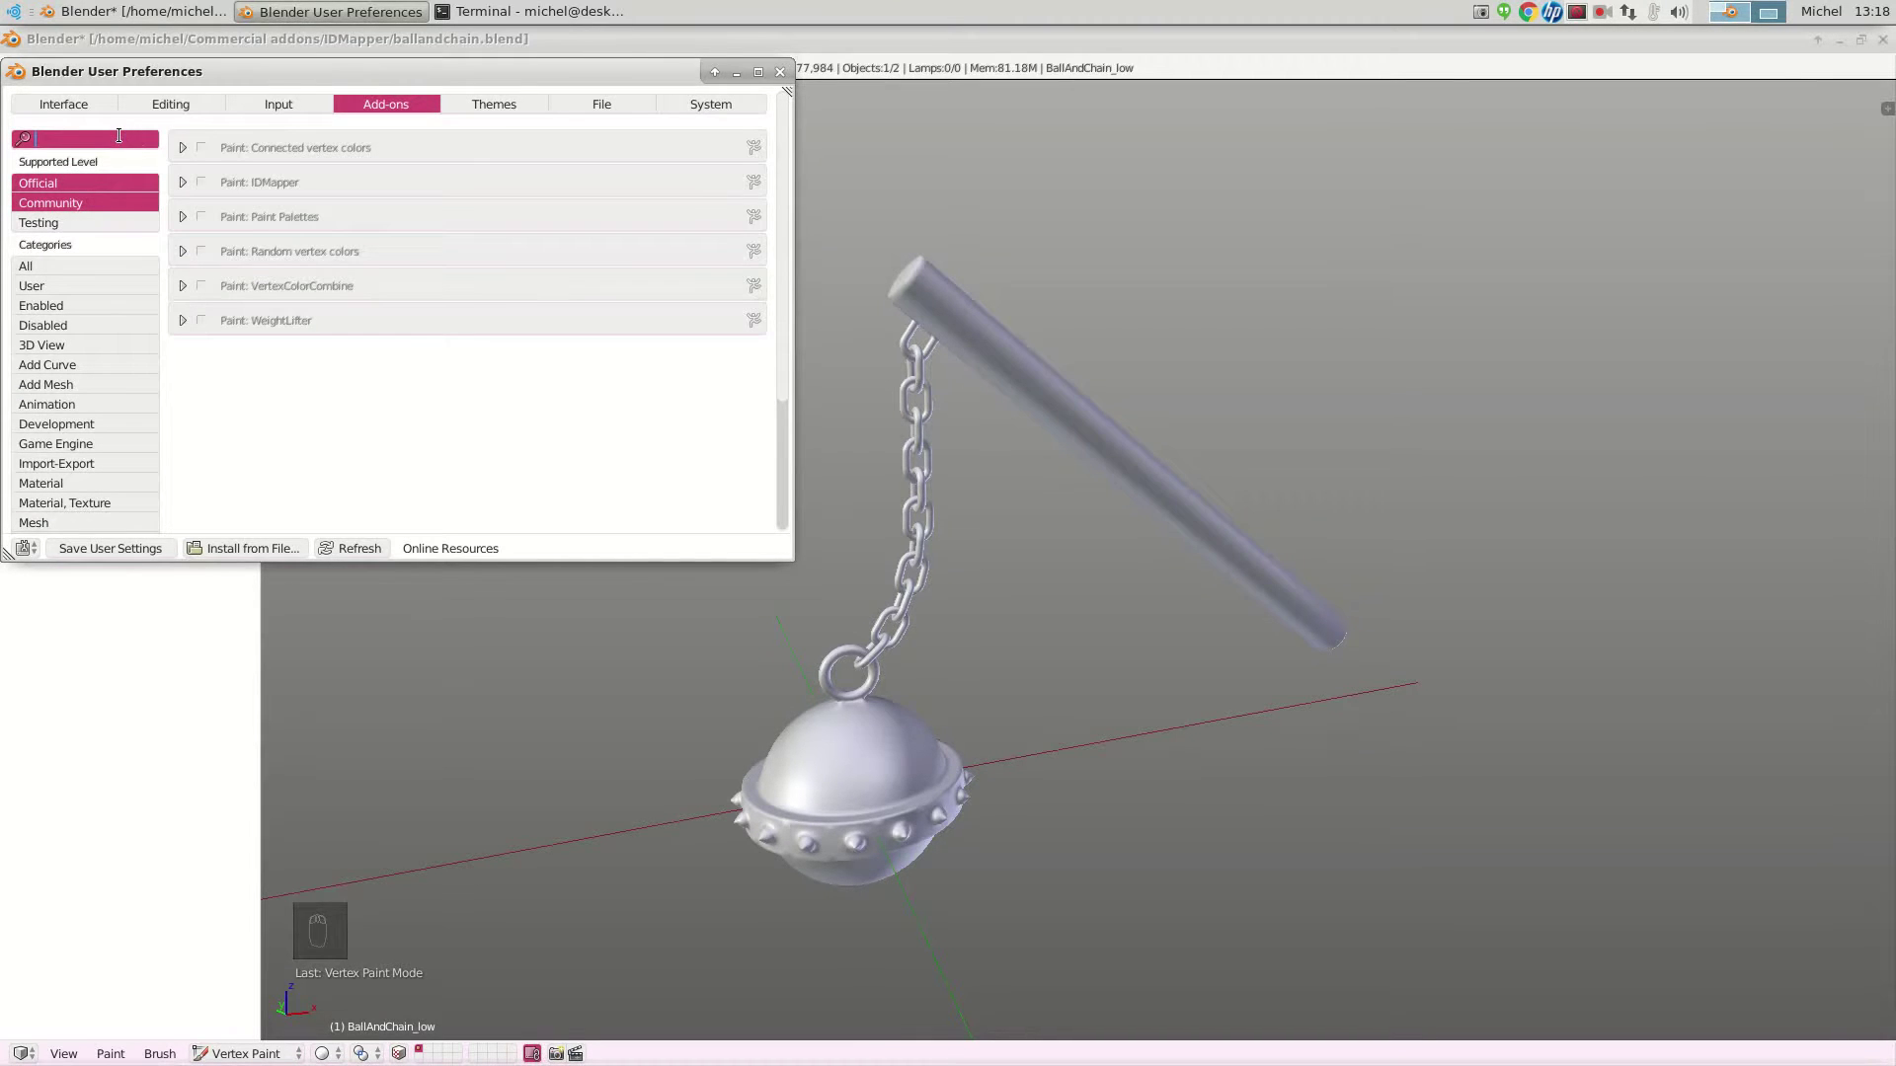
{"action": "left_click", "coordinate": [201, 185]}
{"action": "left_click", "coordinate": [203, 183]}
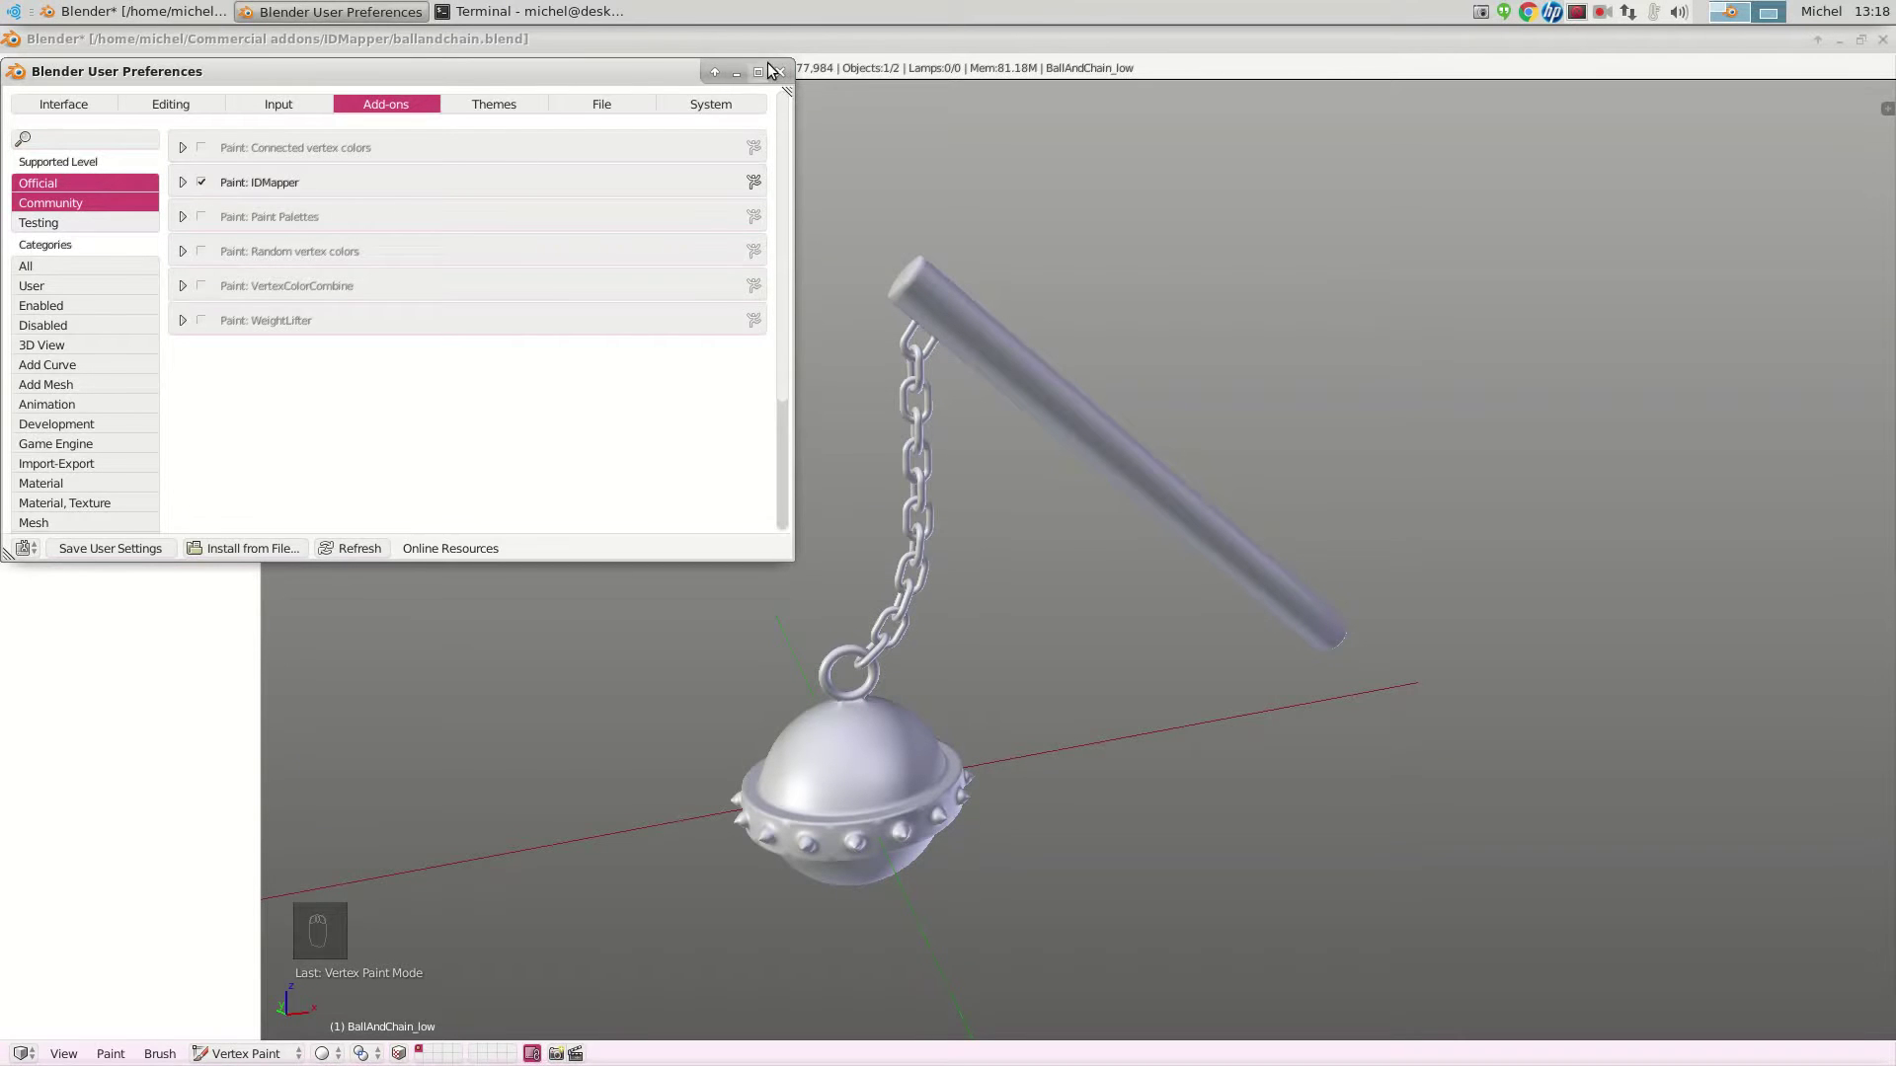
{"action": "left_click", "coordinate": [781, 71]}
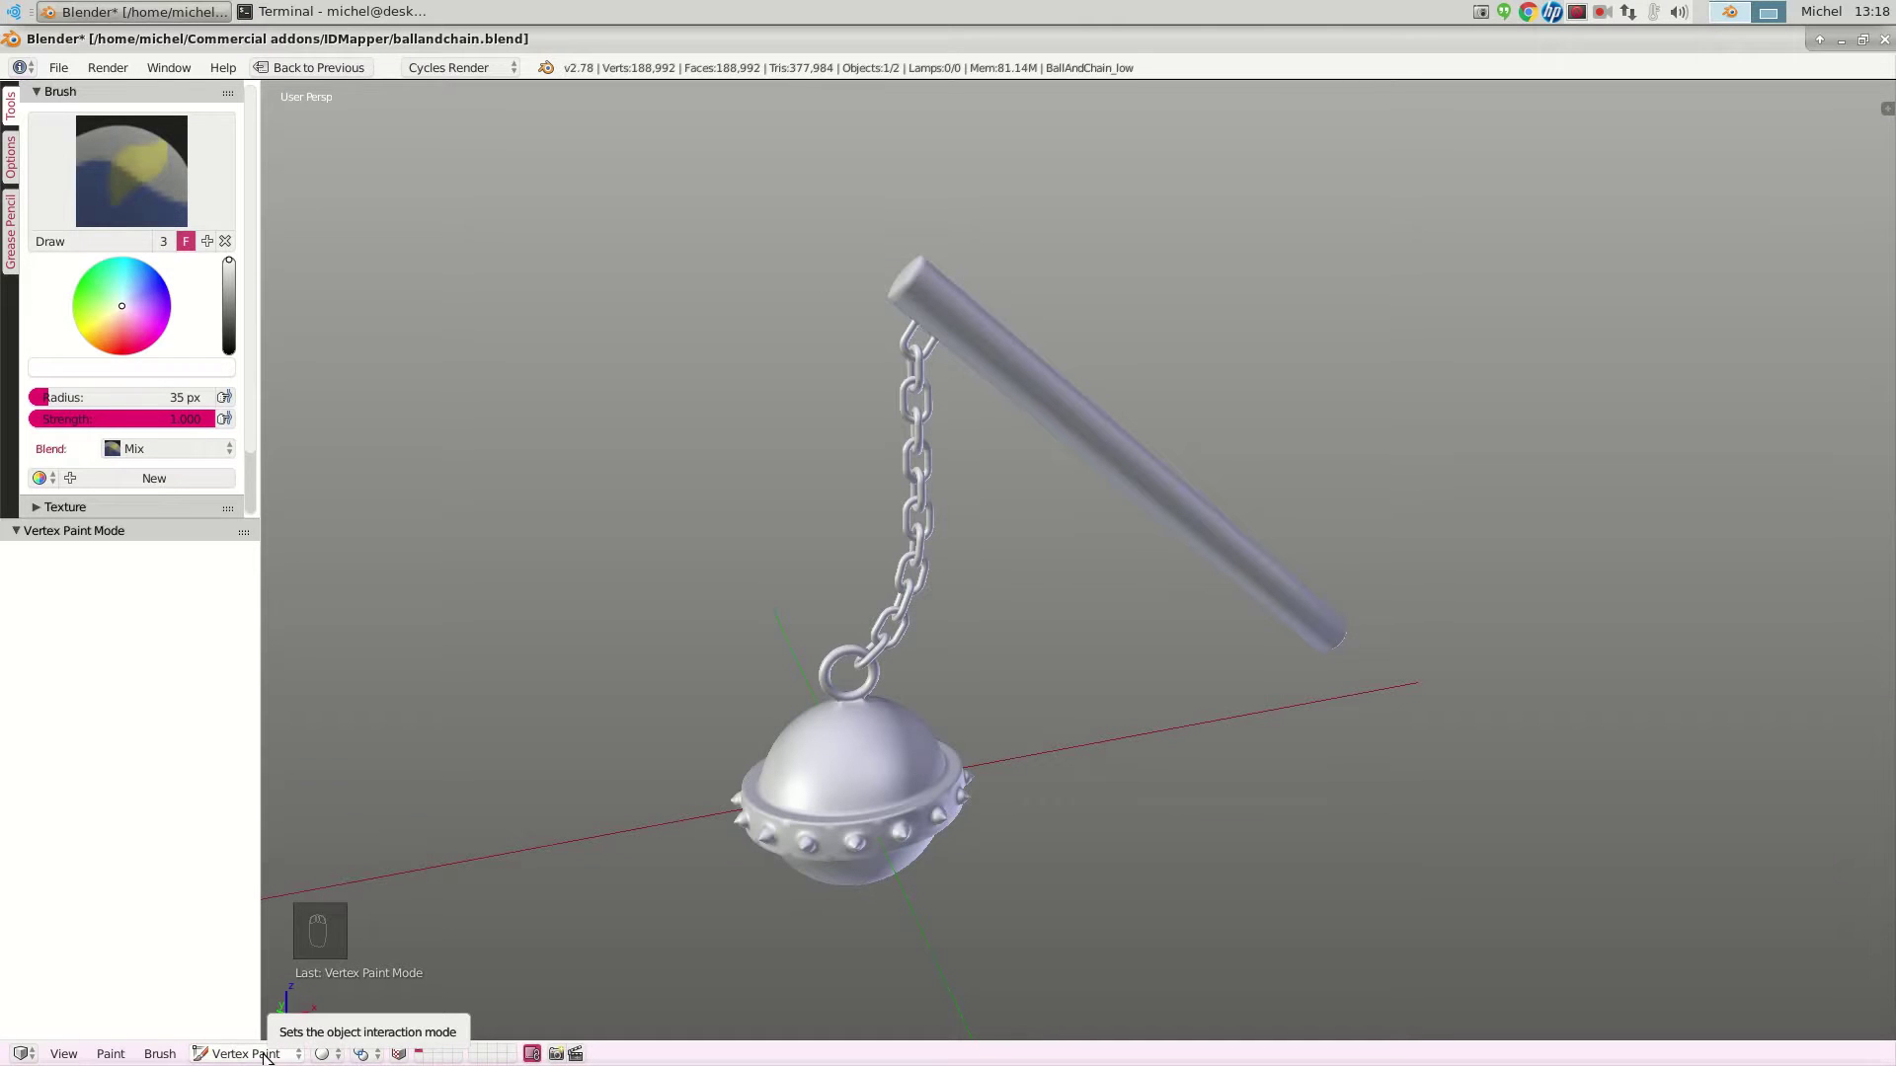
Run IDMapper on the ball-and-chain mesh and set its similarity to 0.84
{"action": "left_click", "coordinate": [111, 1054]}
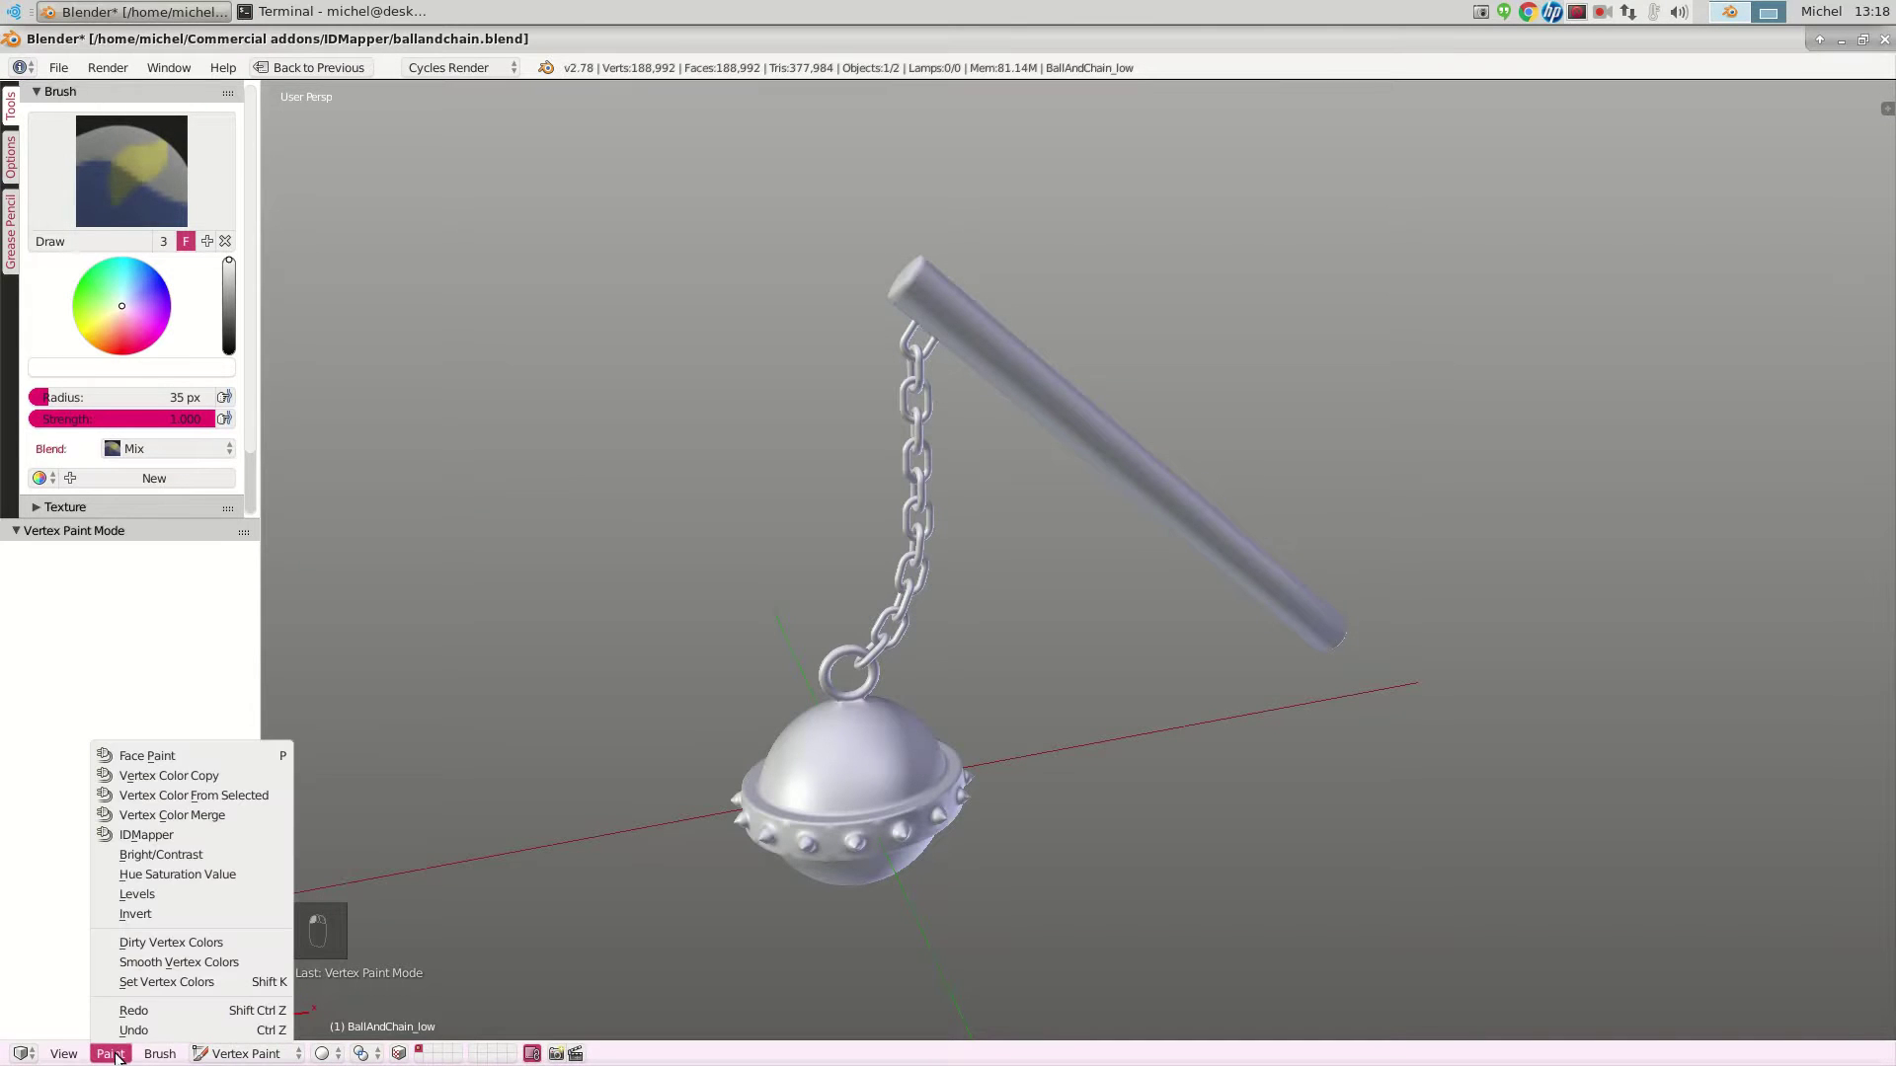
{"action": "left_click", "coordinate": [161, 834]}
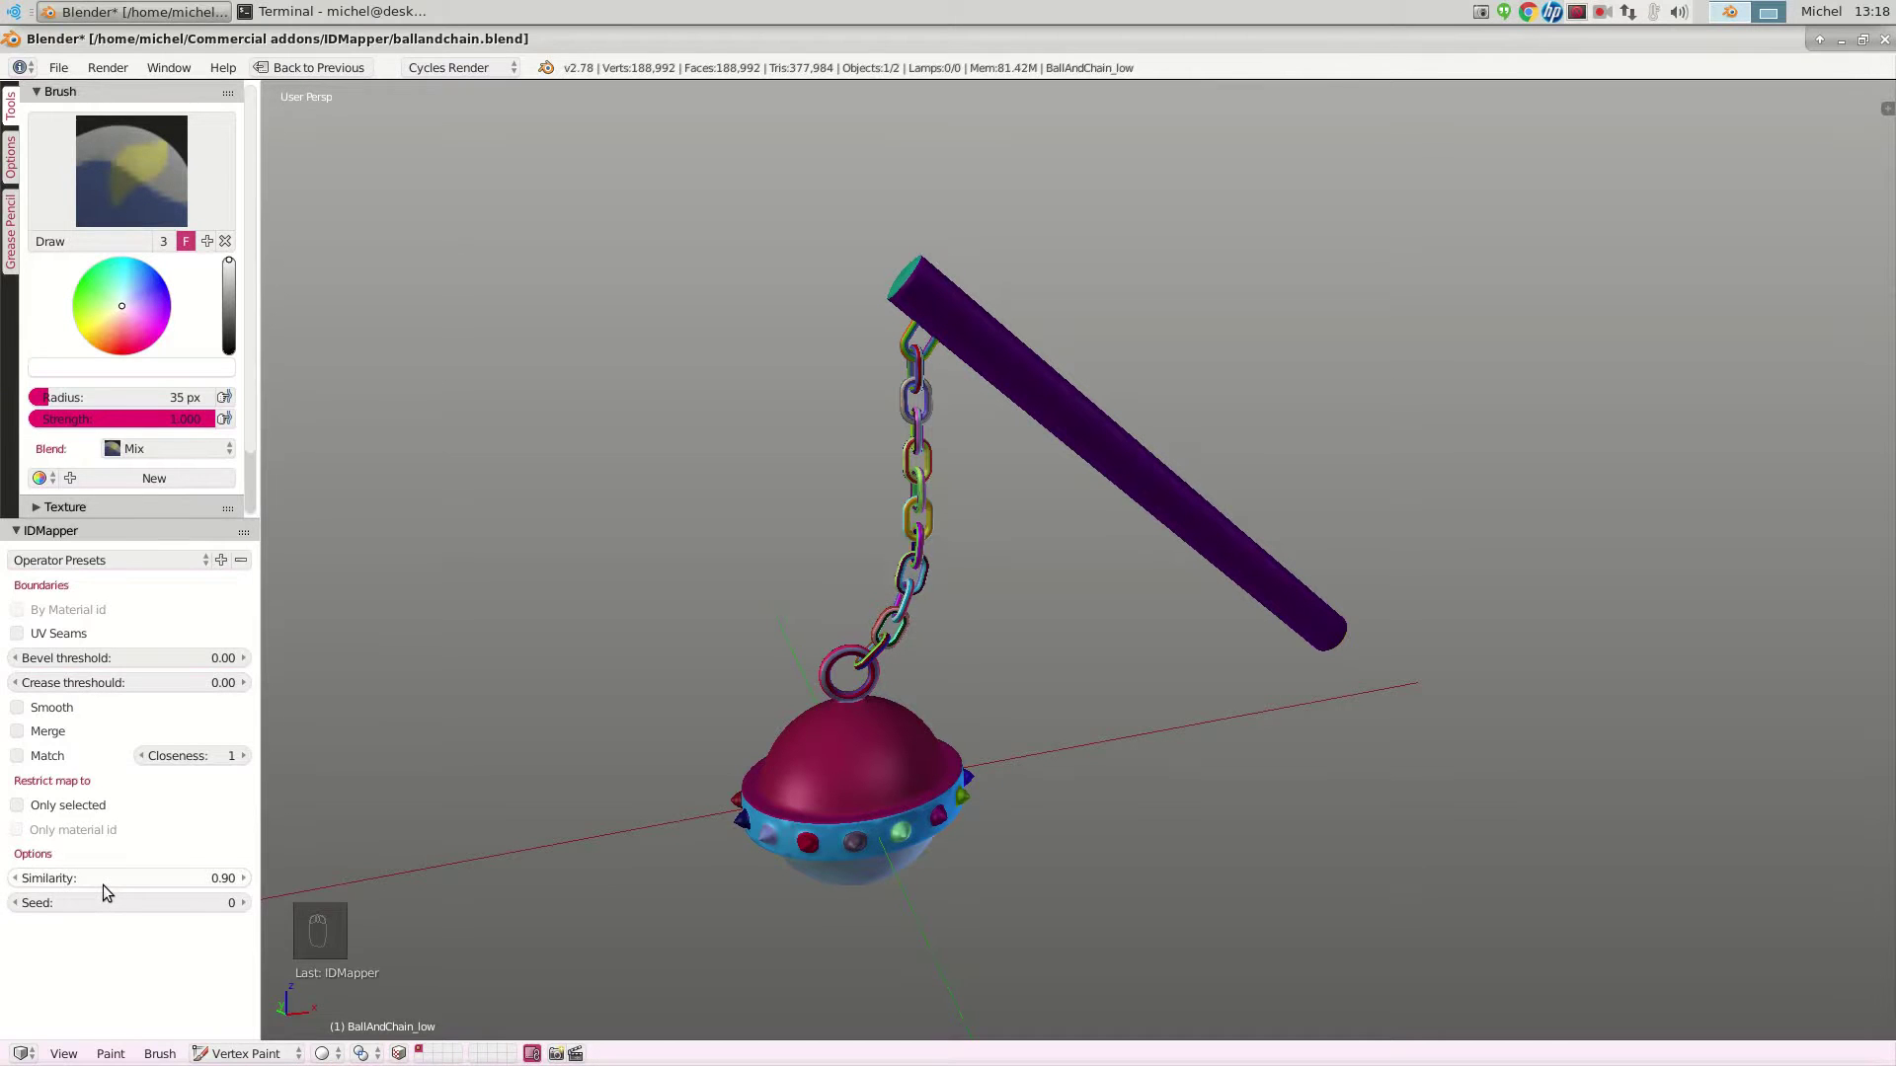
{"action": "left_click", "coordinate": [18, 879]}
{"action": "left_click", "coordinate": [18, 879]}
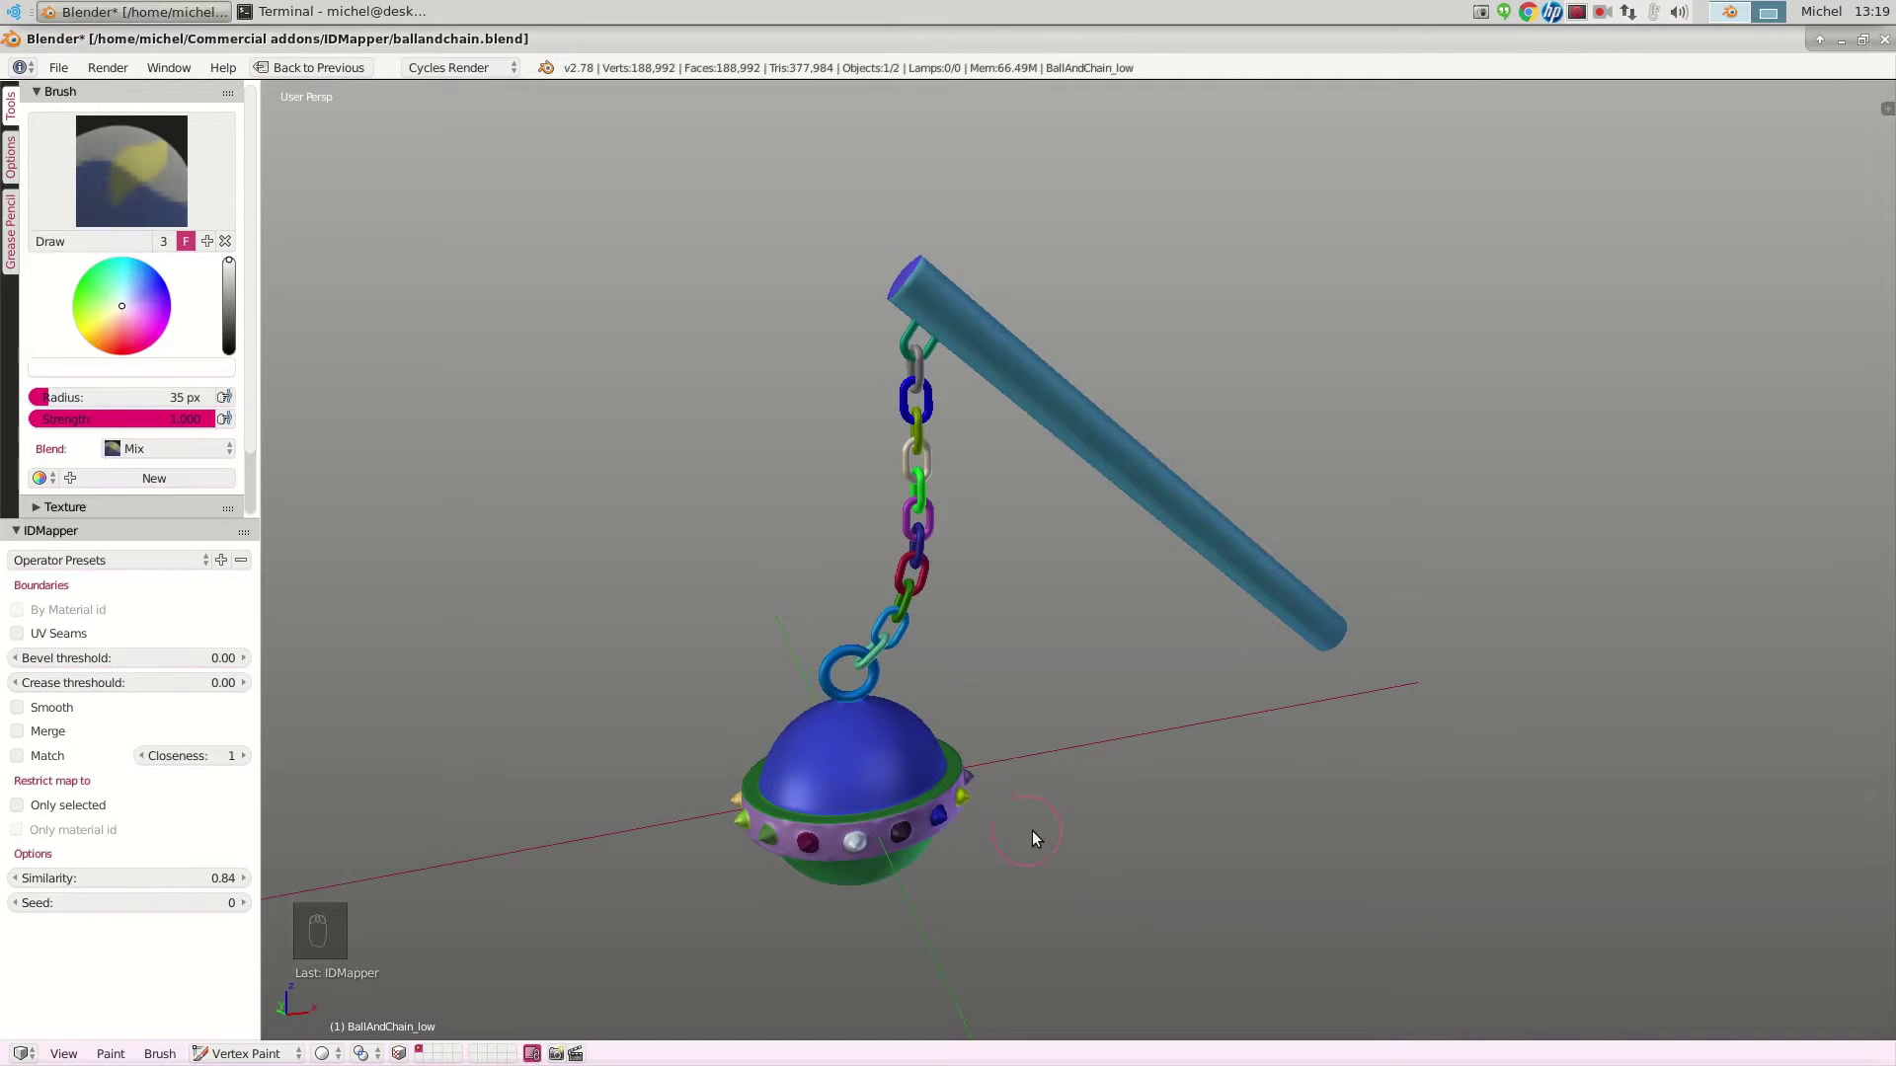
Set the IDMapper seed to 1 to generate a different set of part colours
{"action": "middle_click_drag", "start_coordinate": [1076, 822], "coordinate": [948, 810]}
{"action": "scroll", "coordinate": [952, 820], "scroll_direction": "up", "scroll_amount": 3}
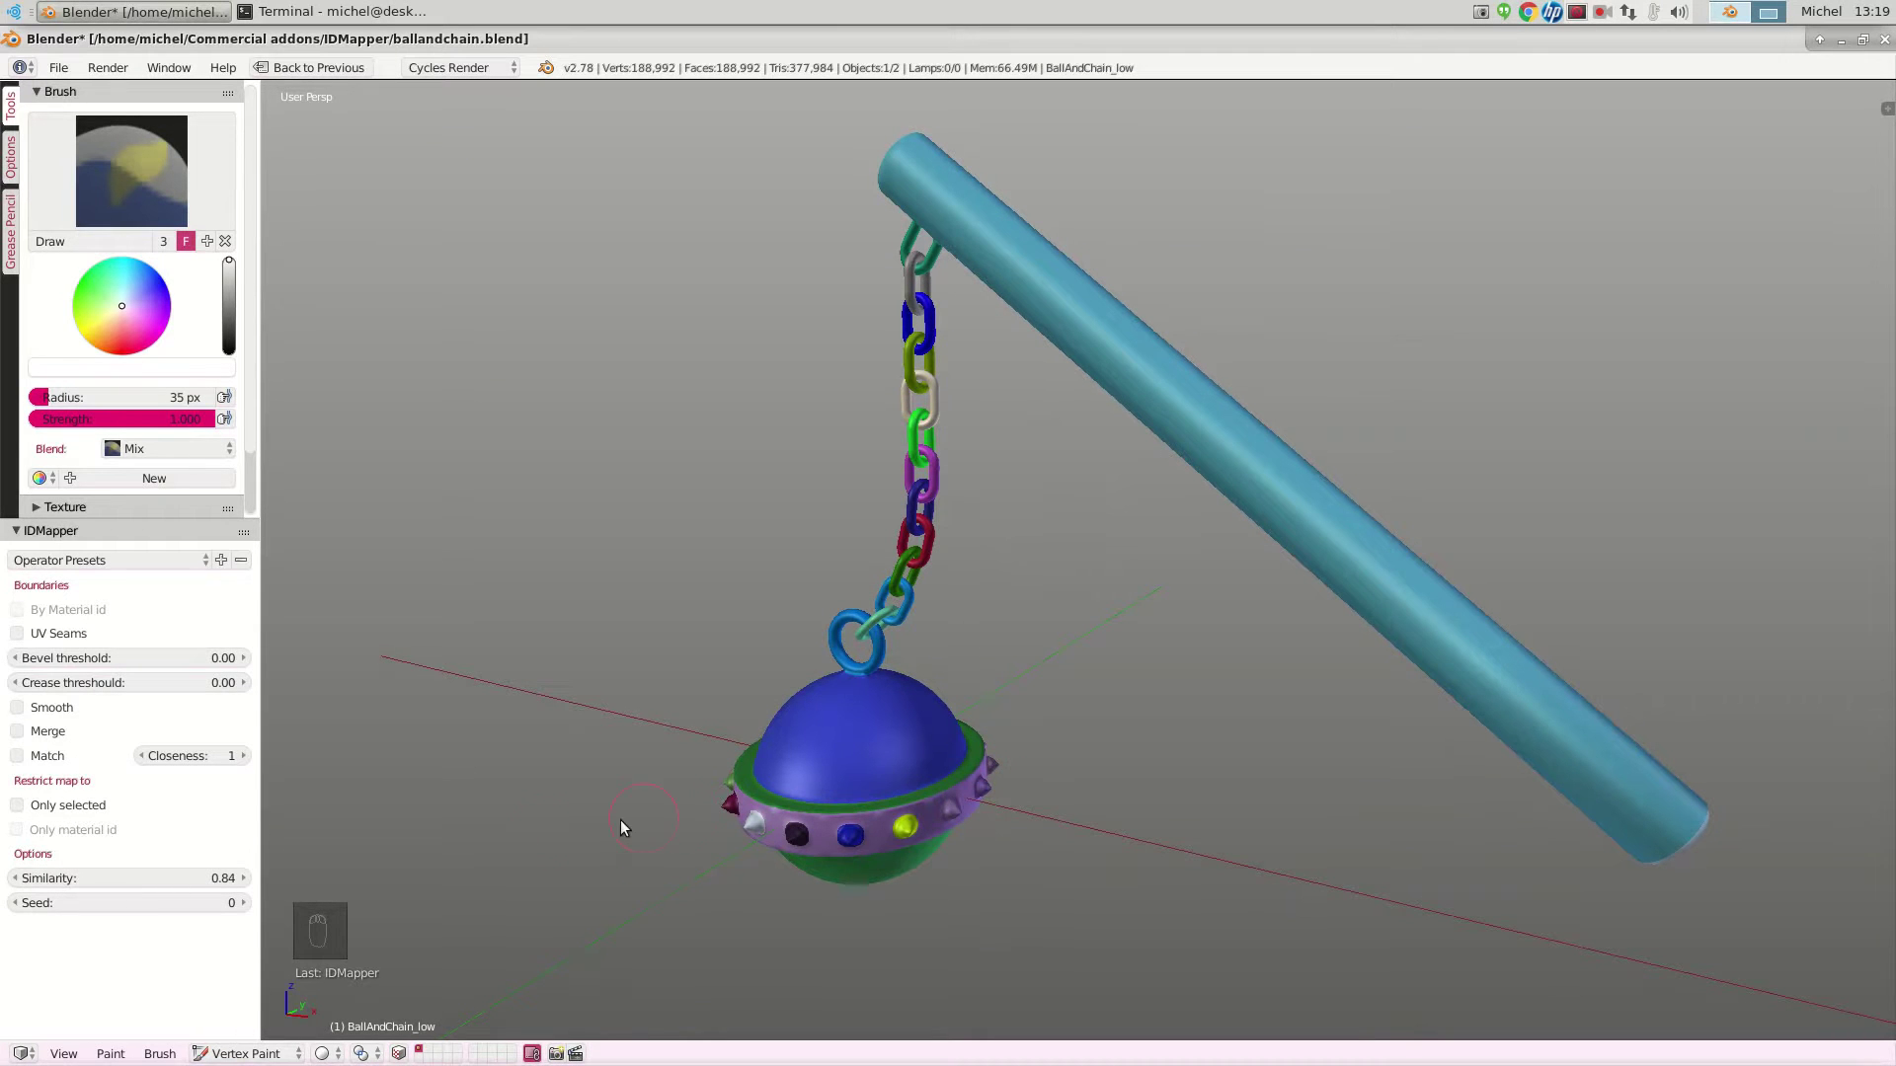
{"action": "left_click", "coordinate": [244, 903]}
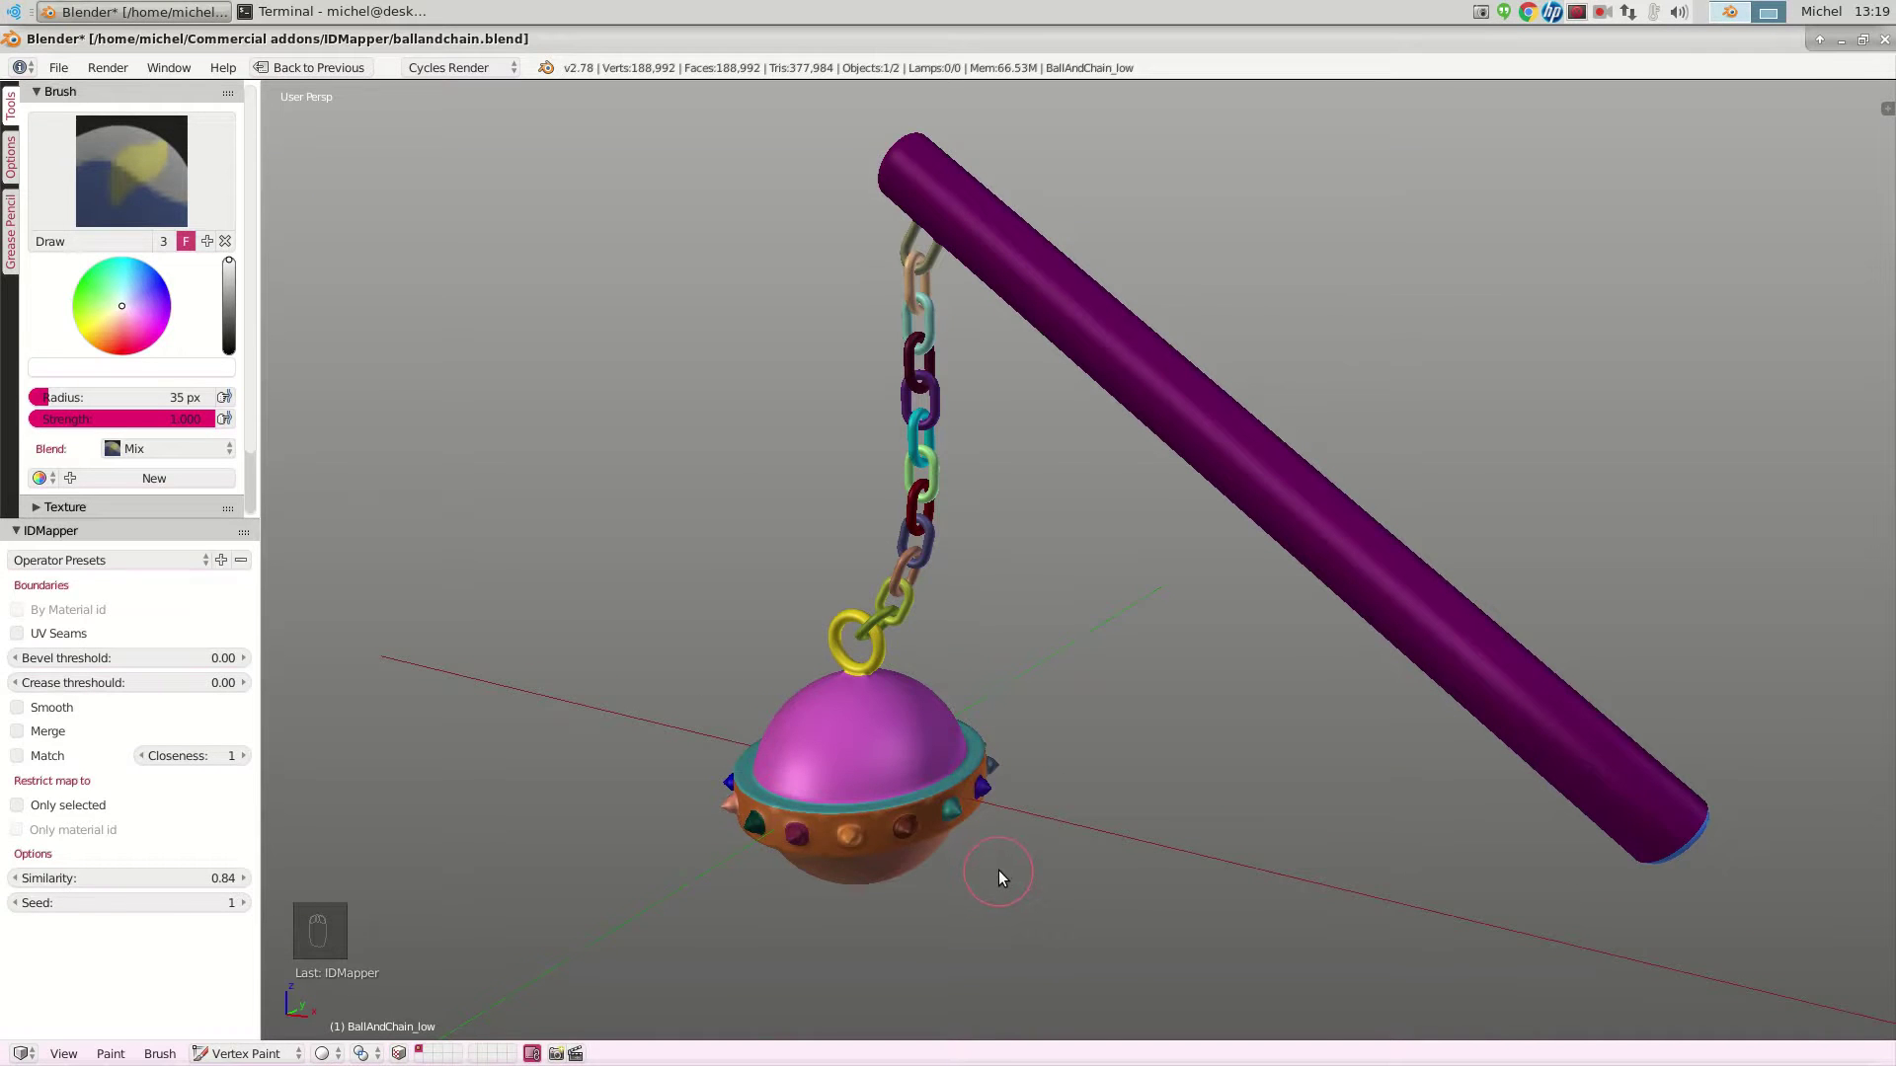
Turn on Match in the IDMapper options so similar parts share a colour
{"action": "scroll", "coordinate": [998, 869], "scroll_direction": "down", "scroll_amount": 1}
{"action": "middle_click_drag", "start_coordinate": [995, 861], "coordinate": [1035, 796]}
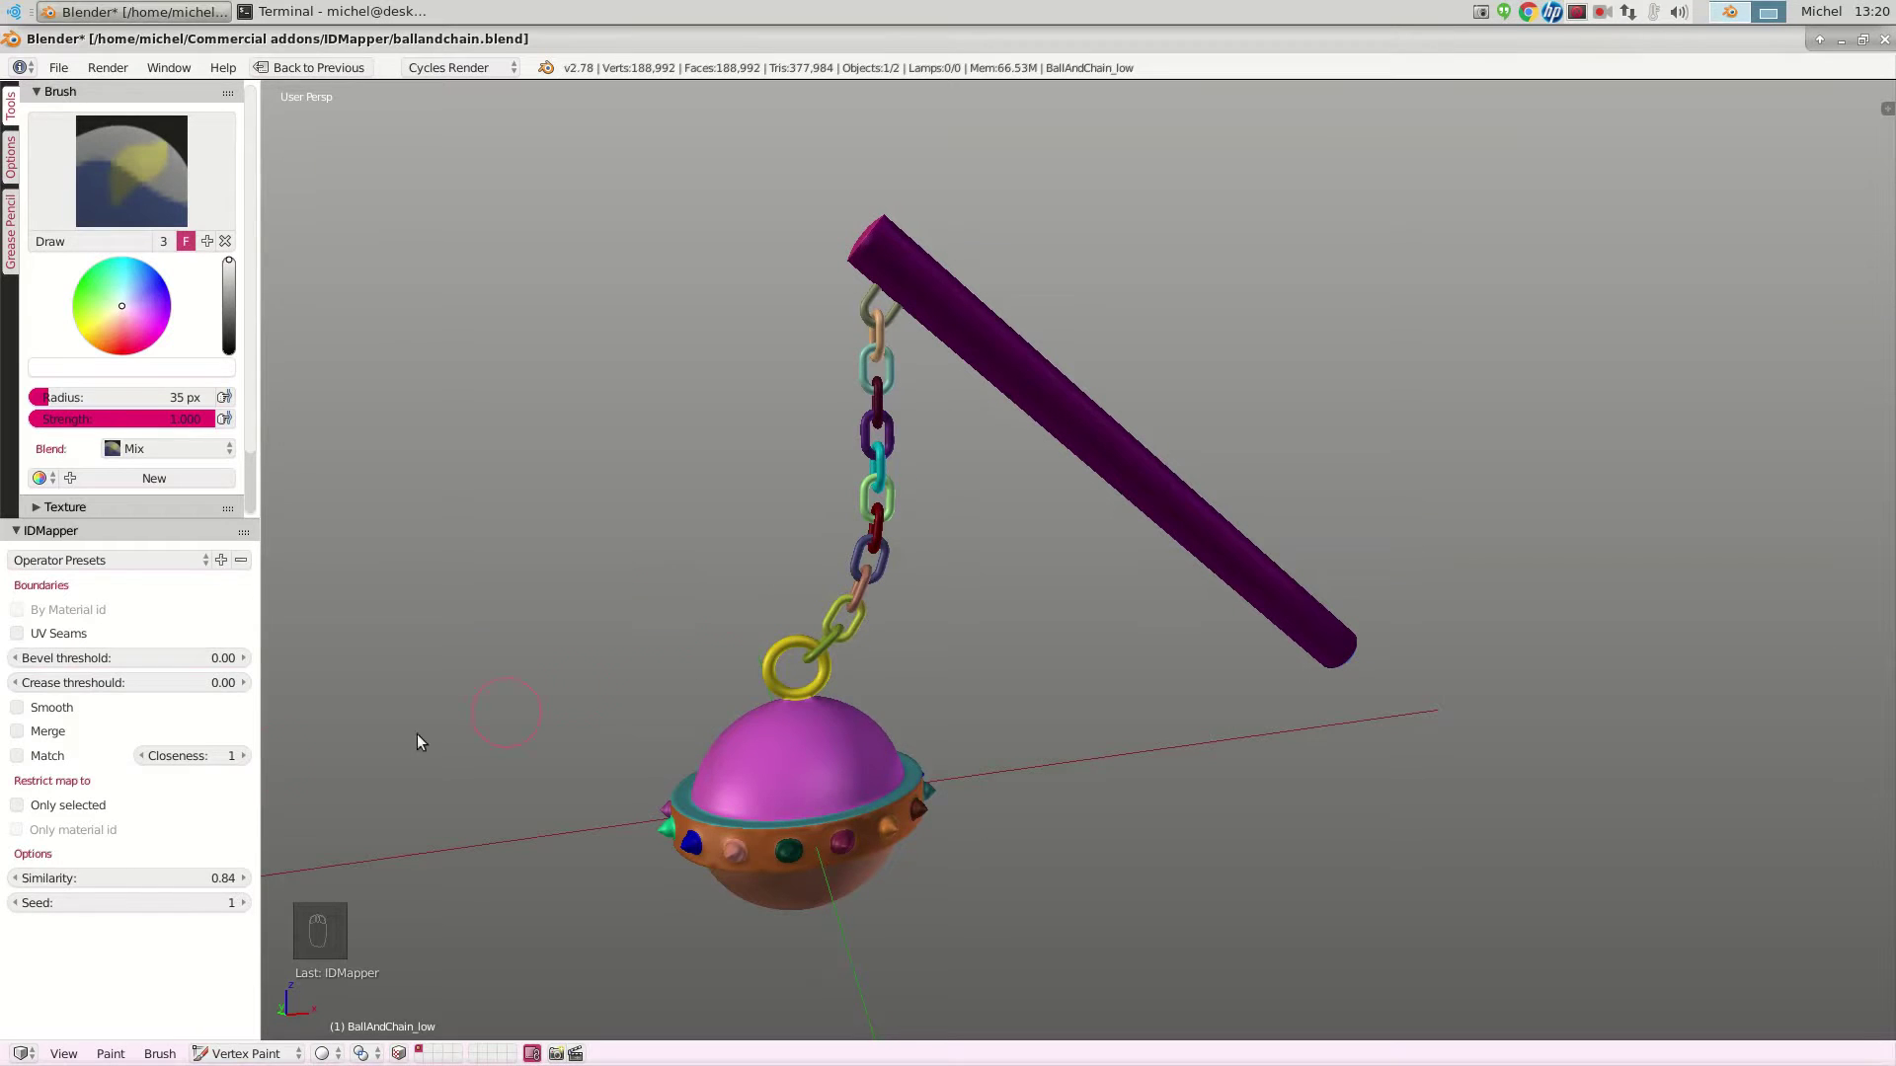
{"action": "left_click", "coordinate": [17, 756]}
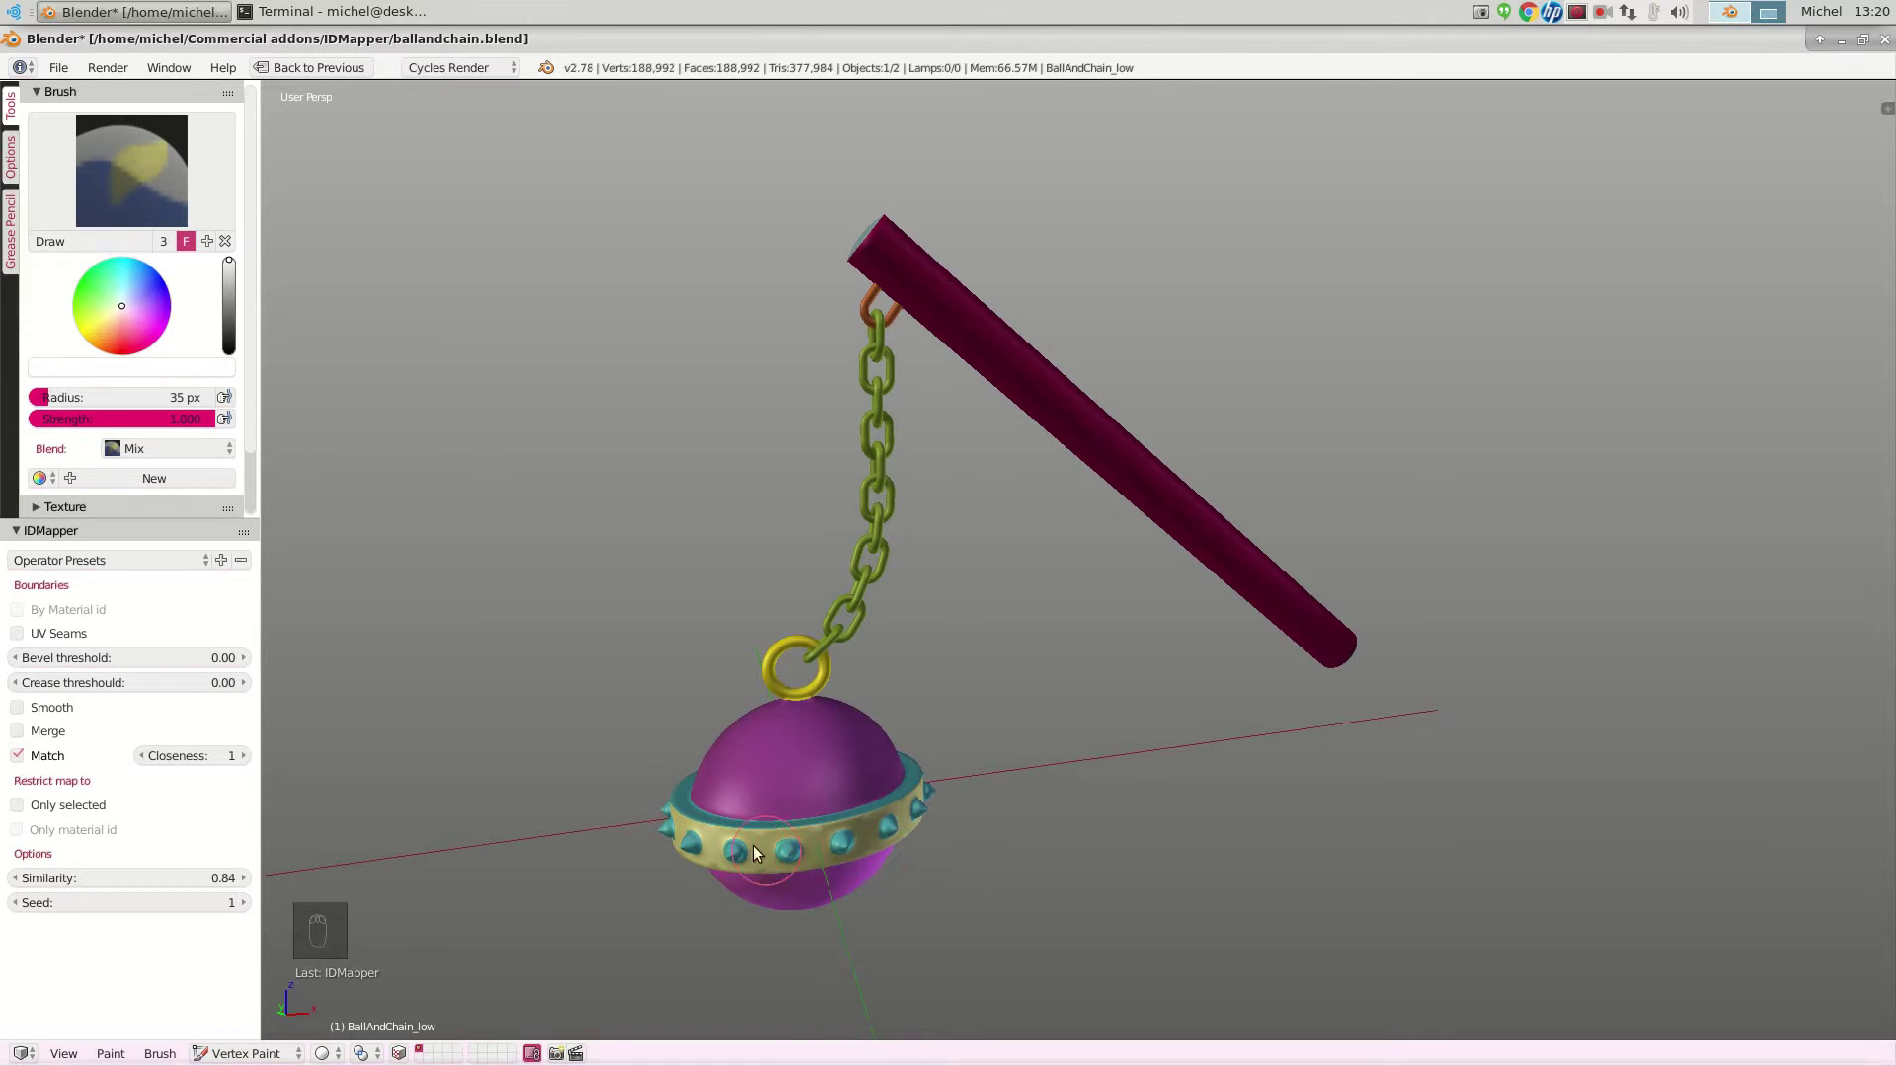
Start Face Paint and sample the green of the chain links as the brush colour
{"action": "mouse_move", "coordinate": [873, 886]}
{"action": "middle_mouse_down"}
{"action": "mouse_move", "coordinate": [950, 891]}
{"action": "mouse_move", "coordinate": [915, 778]}
{"action": "mouse_move", "coordinate": [849, 827]}
{"action": "mouse_move", "coordinate": [926, 902]}
{"action": "mouse_move", "coordinate": [883, 857]}
{"action": "mouse_move", "coordinate": [889, 901]}
{"action": "mouse_move", "coordinate": [871, 893]}
{"action": "middle_mouse_up"}
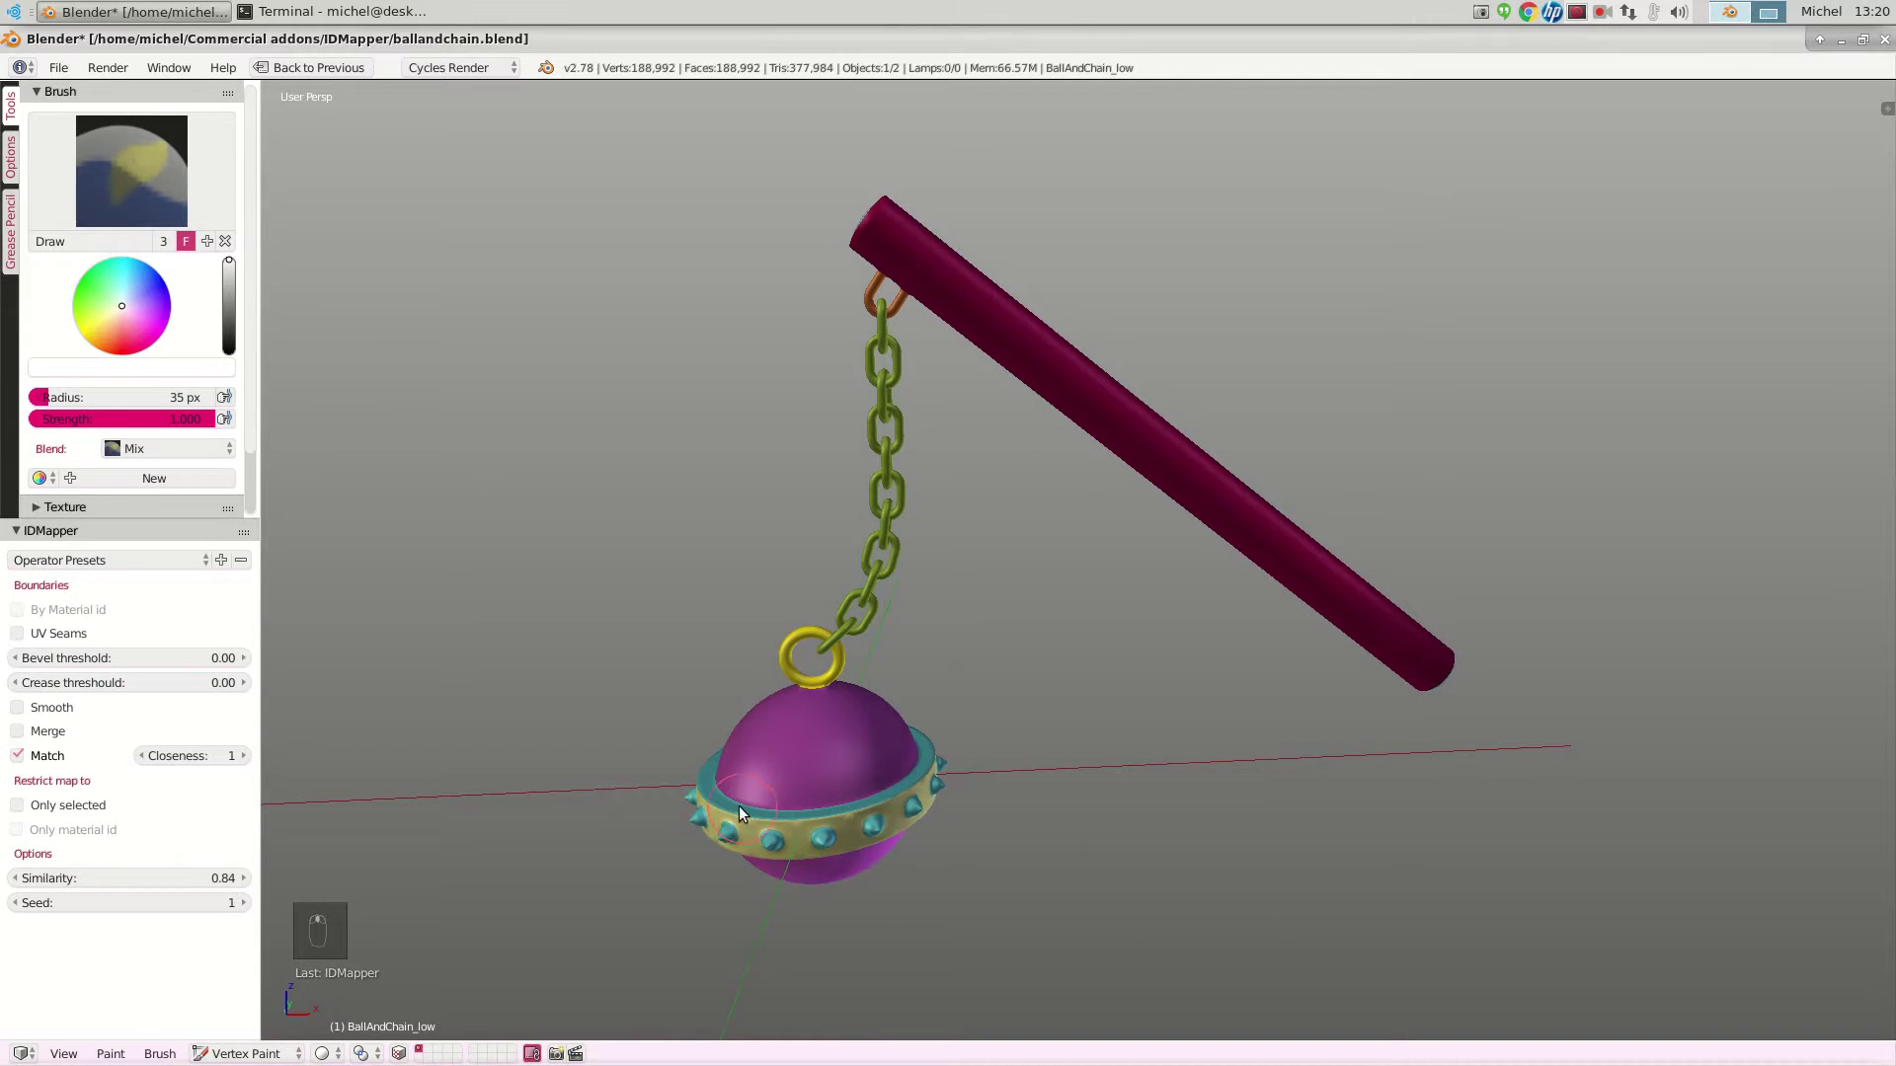
{"action": "middle_click_drag", "start_coordinate": [873, 937], "coordinate": [861, 793]}
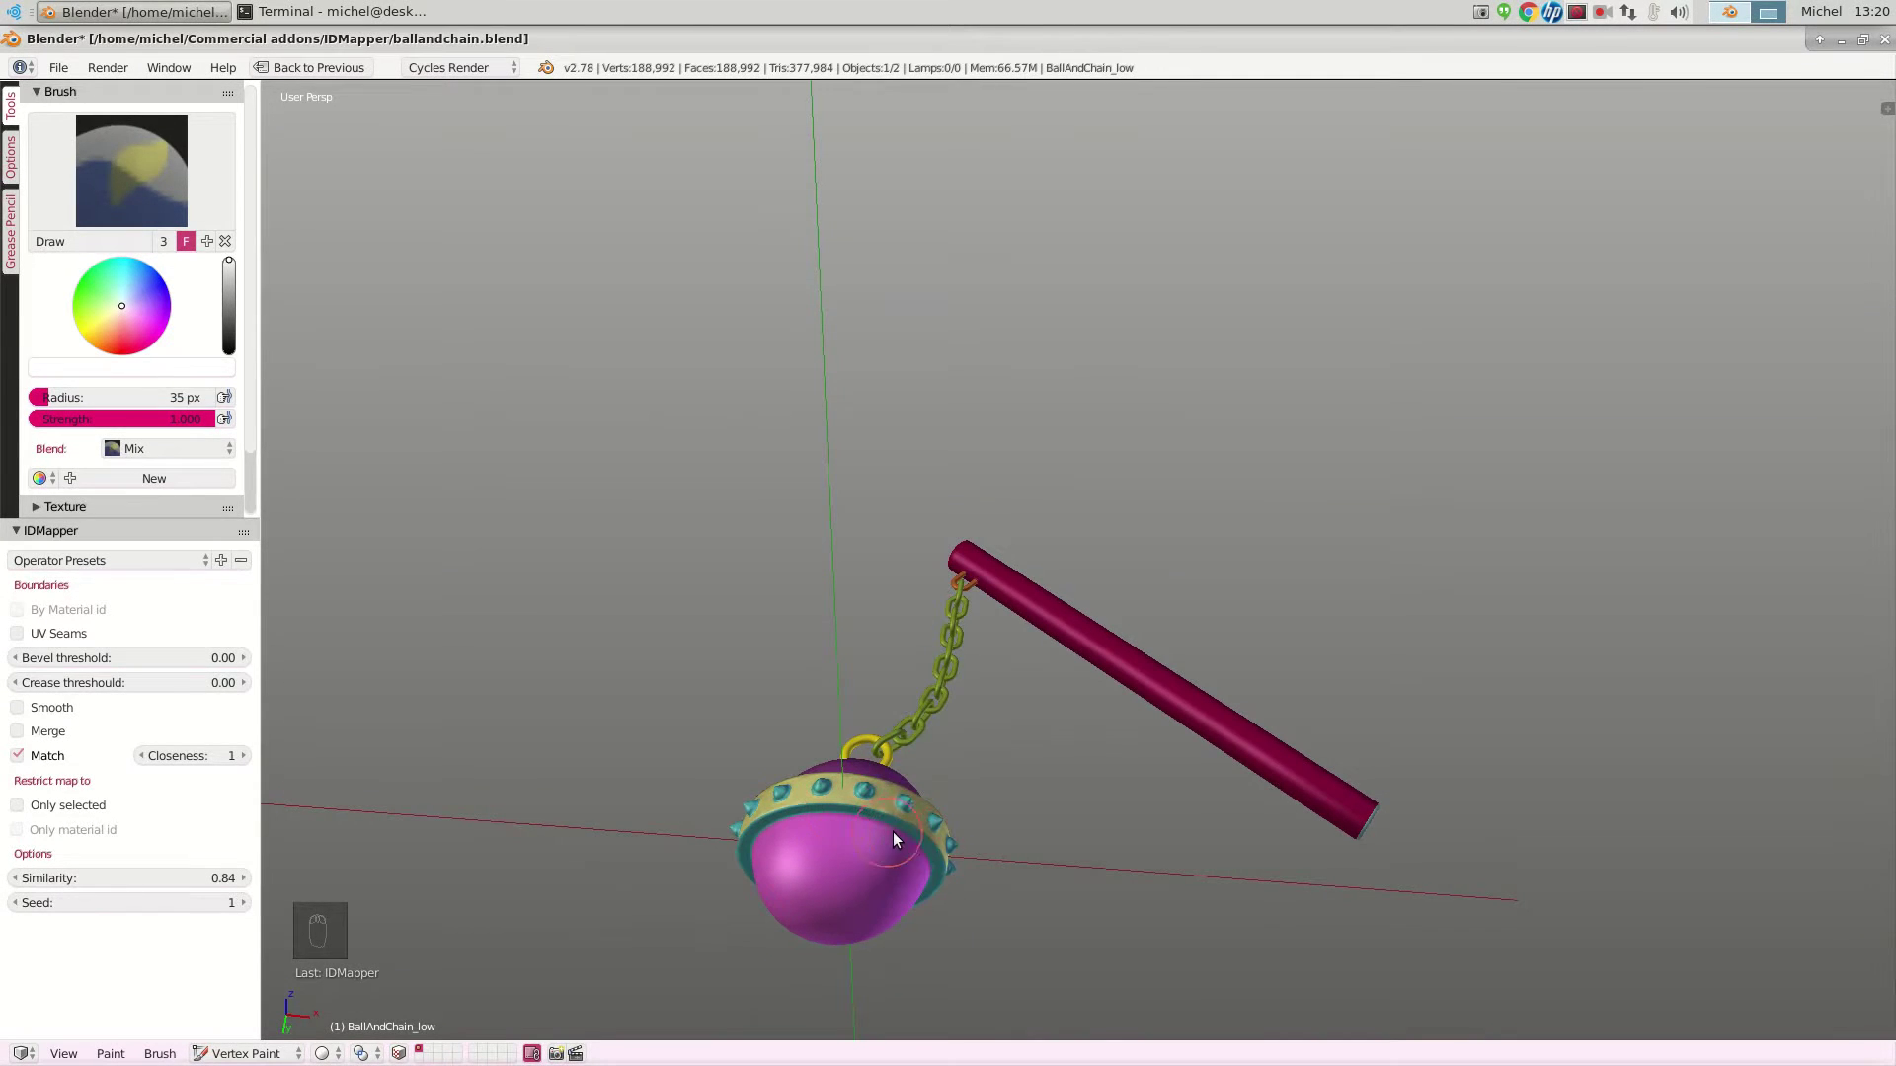
{"action": "middle_click_drag", "start_coordinate": [1045, 816], "coordinate": [936, 811]}
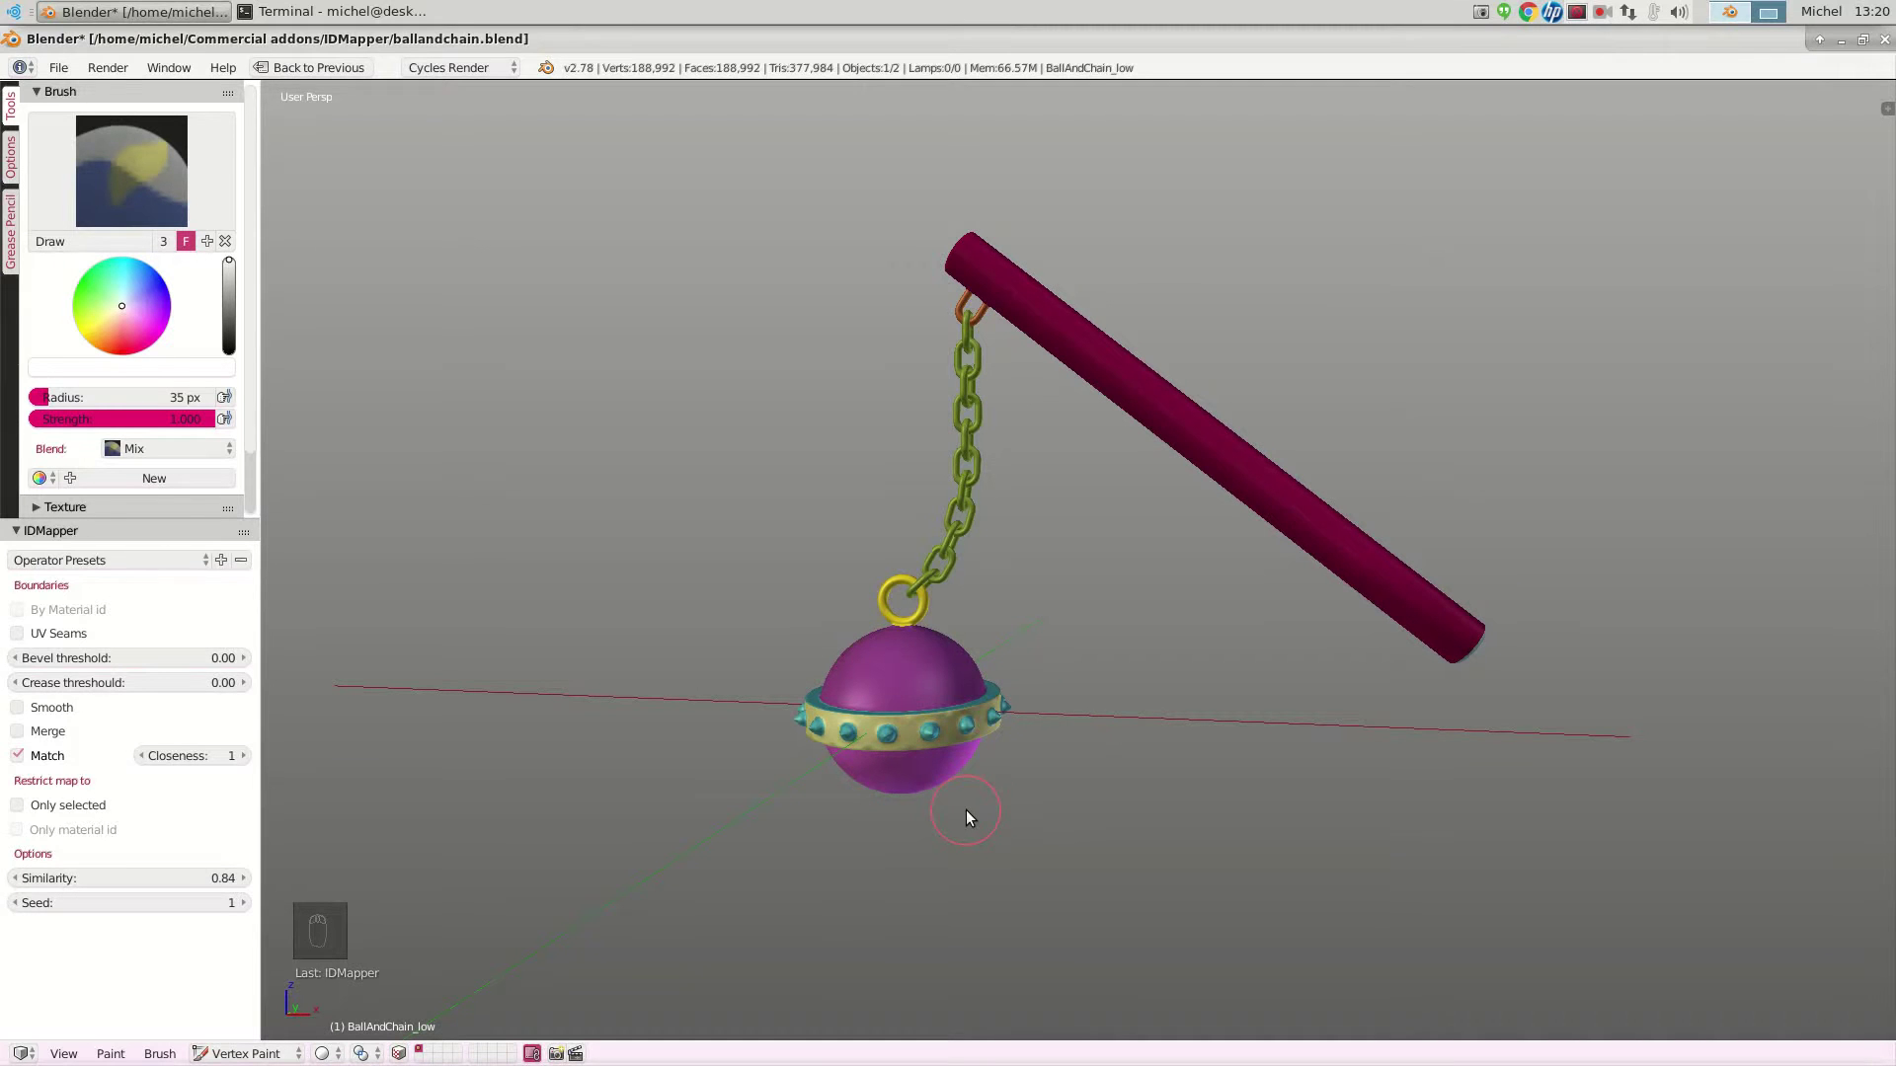
{"action": "scroll", "coordinate": [977, 820], "scroll_direction": "up", "scroll_amount": 1}
{"action": "middle_click_drag", "start_coordinate": [975, 820], "coordinate": [965, 808]}
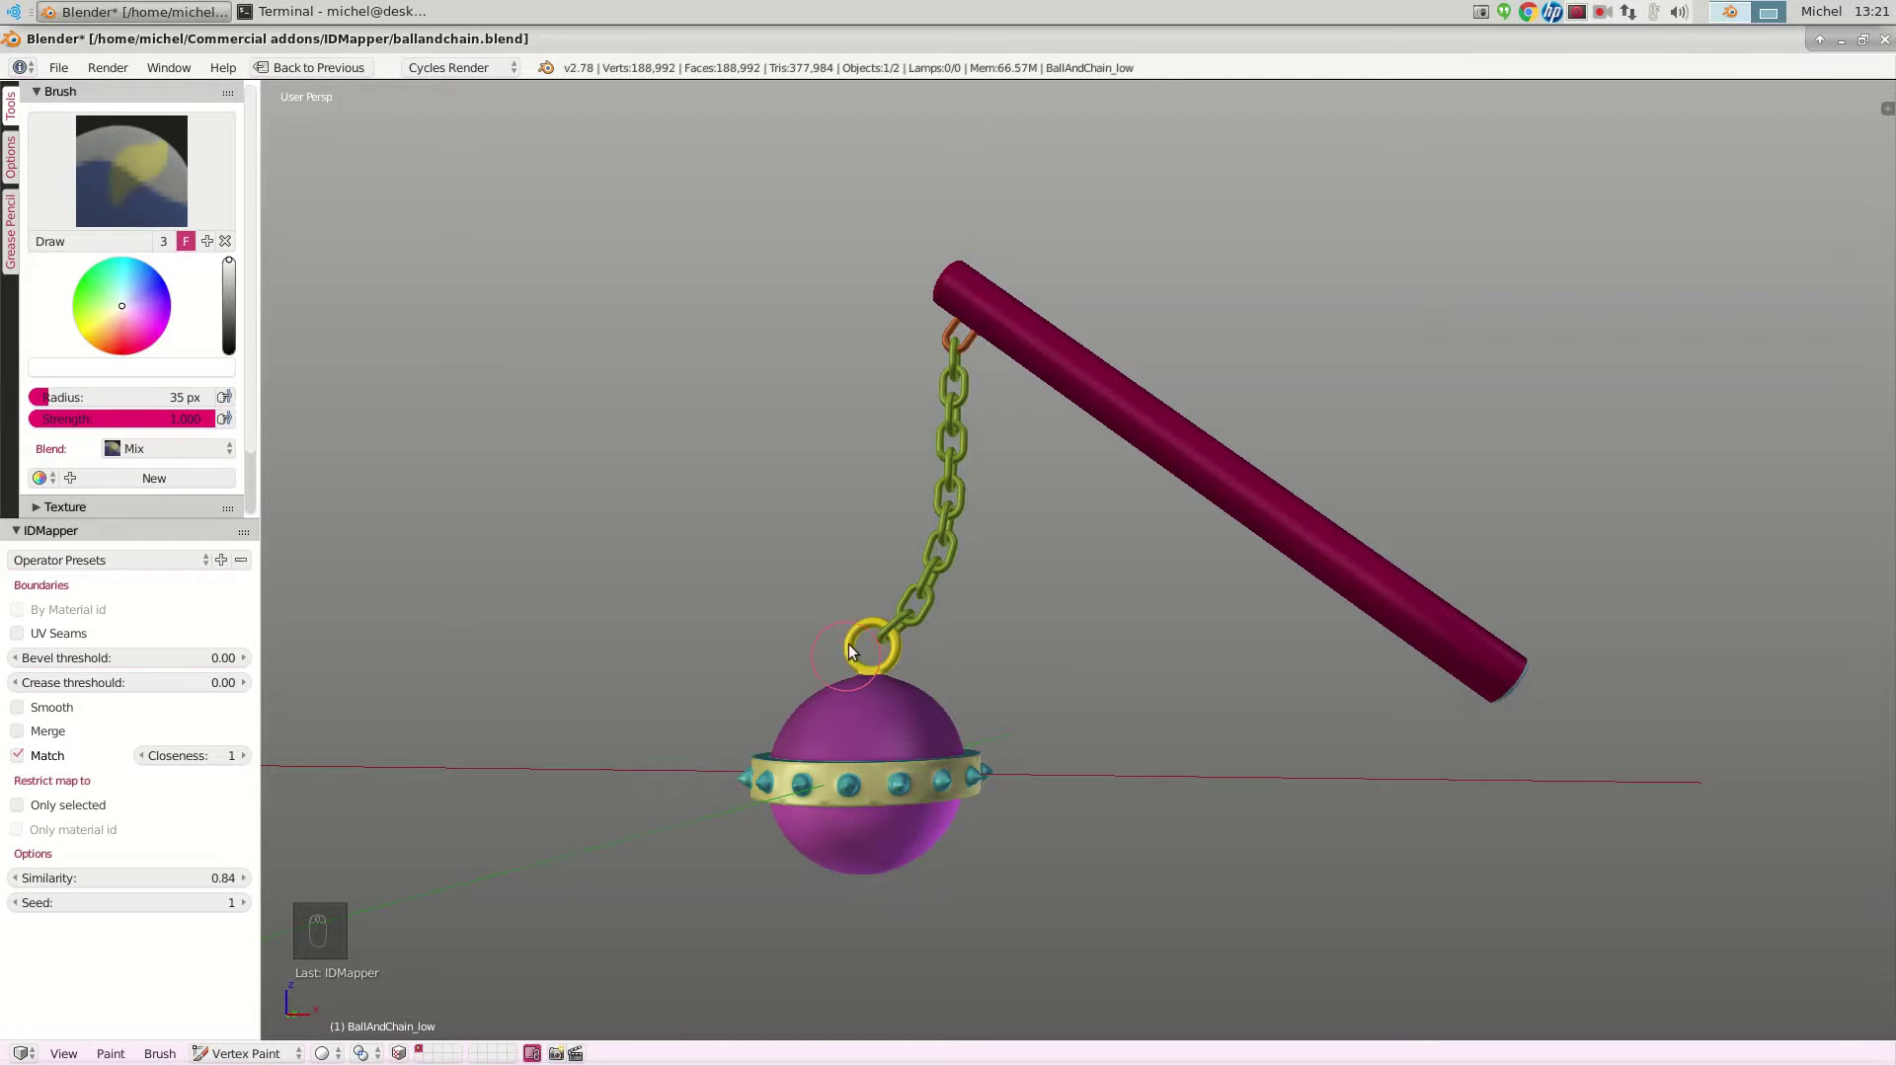
{"action": "middle_click_drag", "start_coordinate": [992, 865], "coordinate": [1046, 870]}
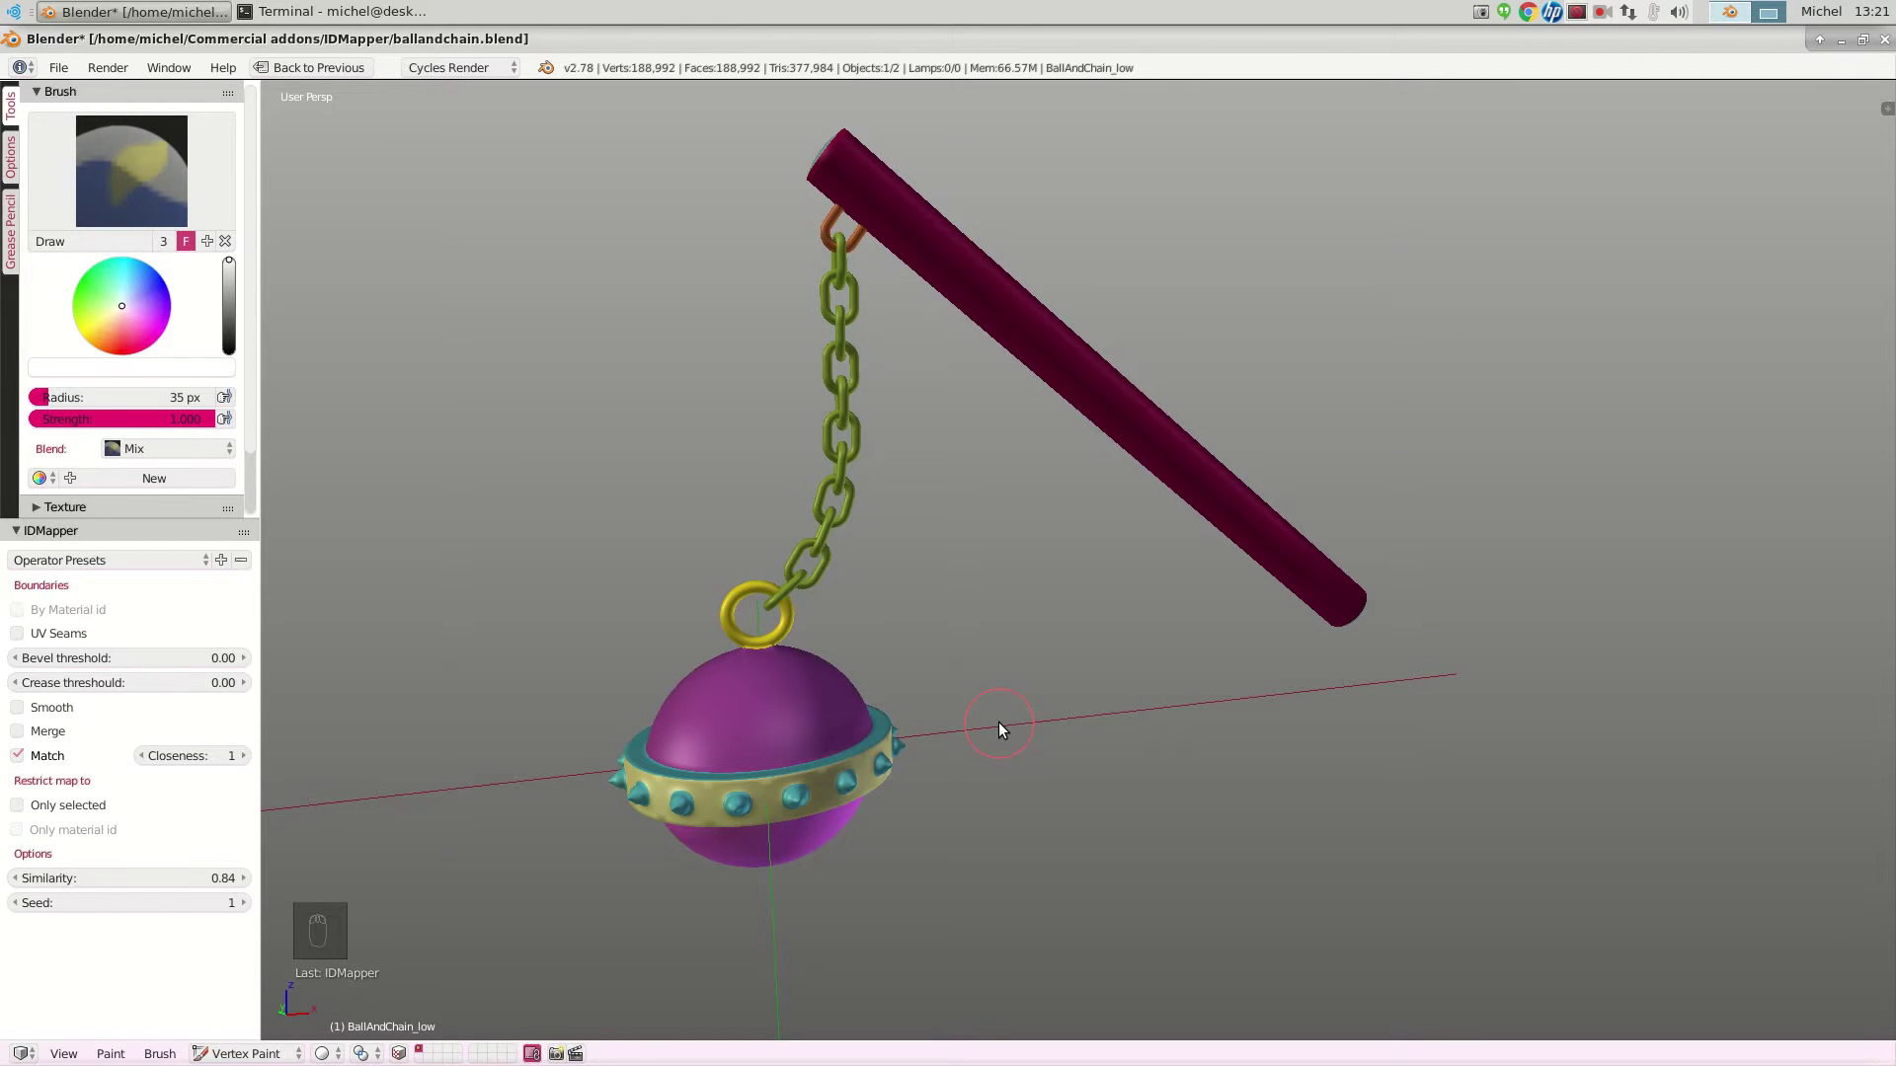
{"action": "key", "text": "p"}
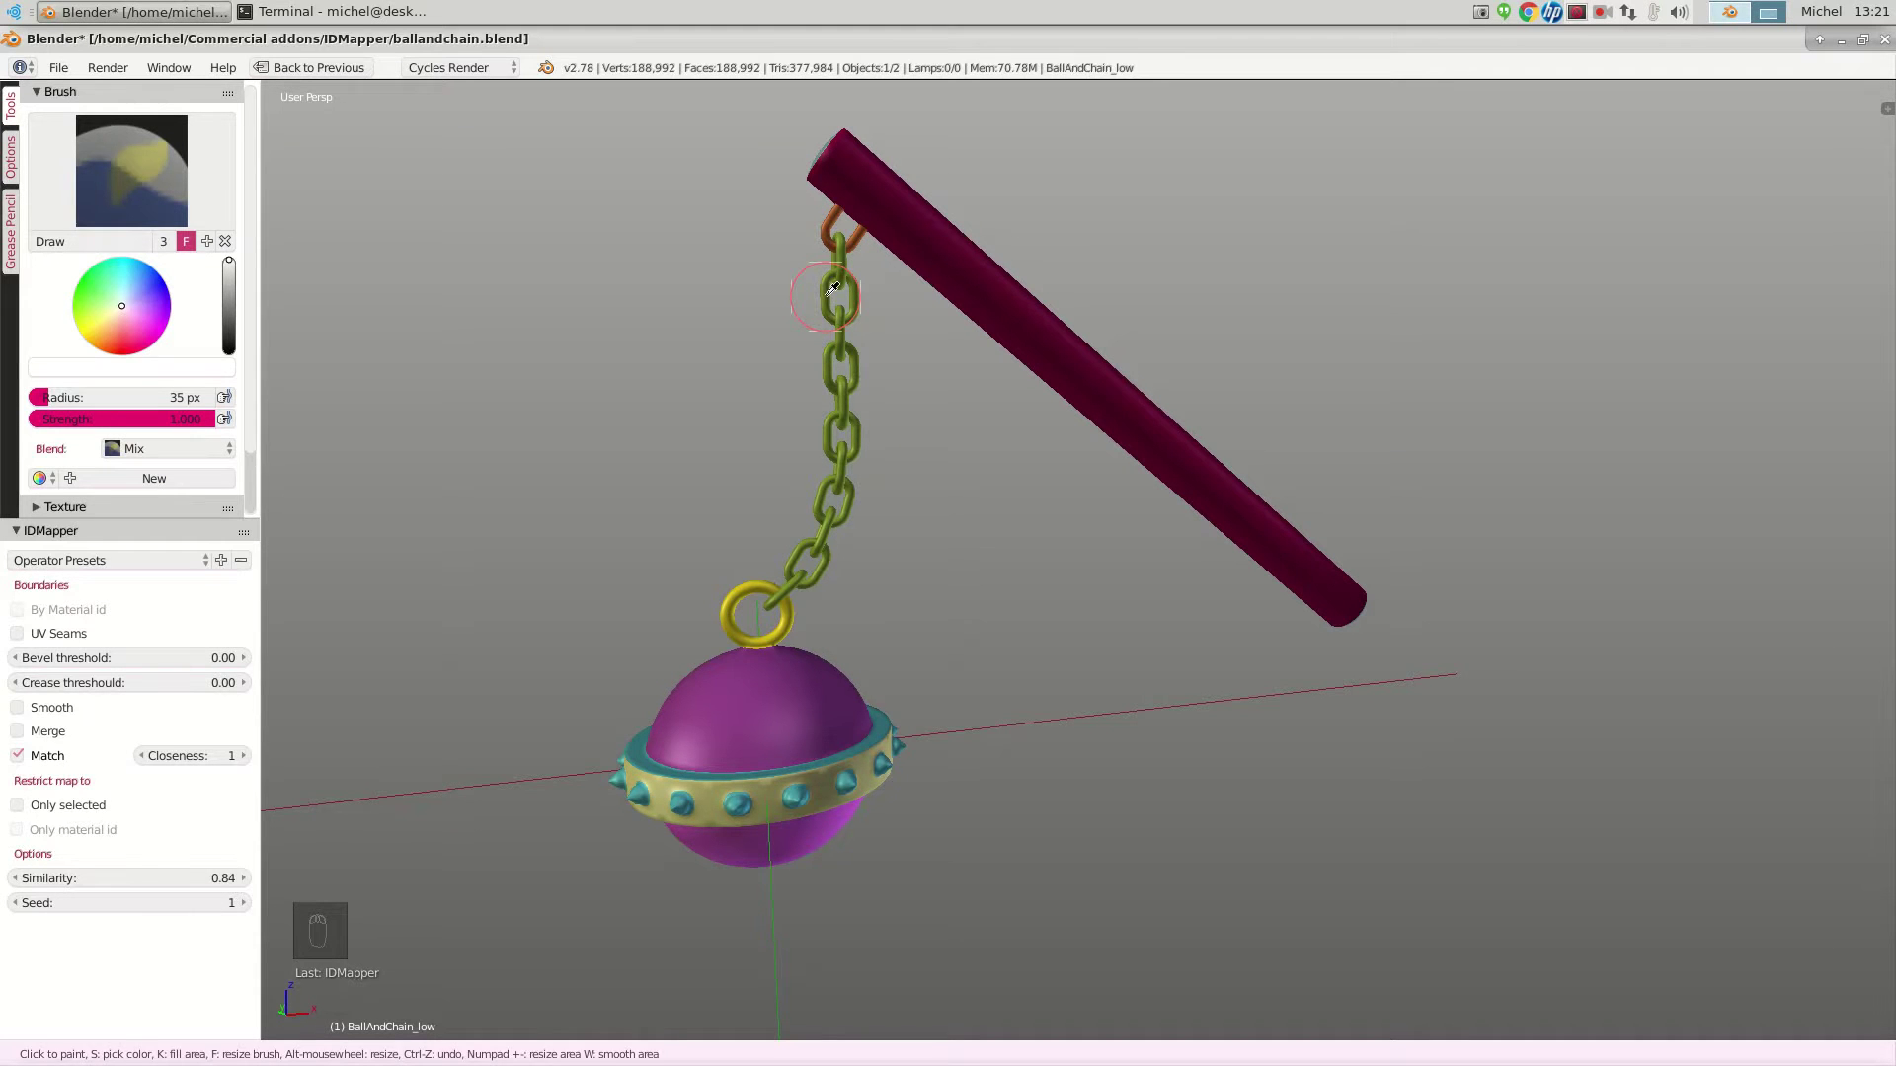
{"action": "key", "text": "s"}
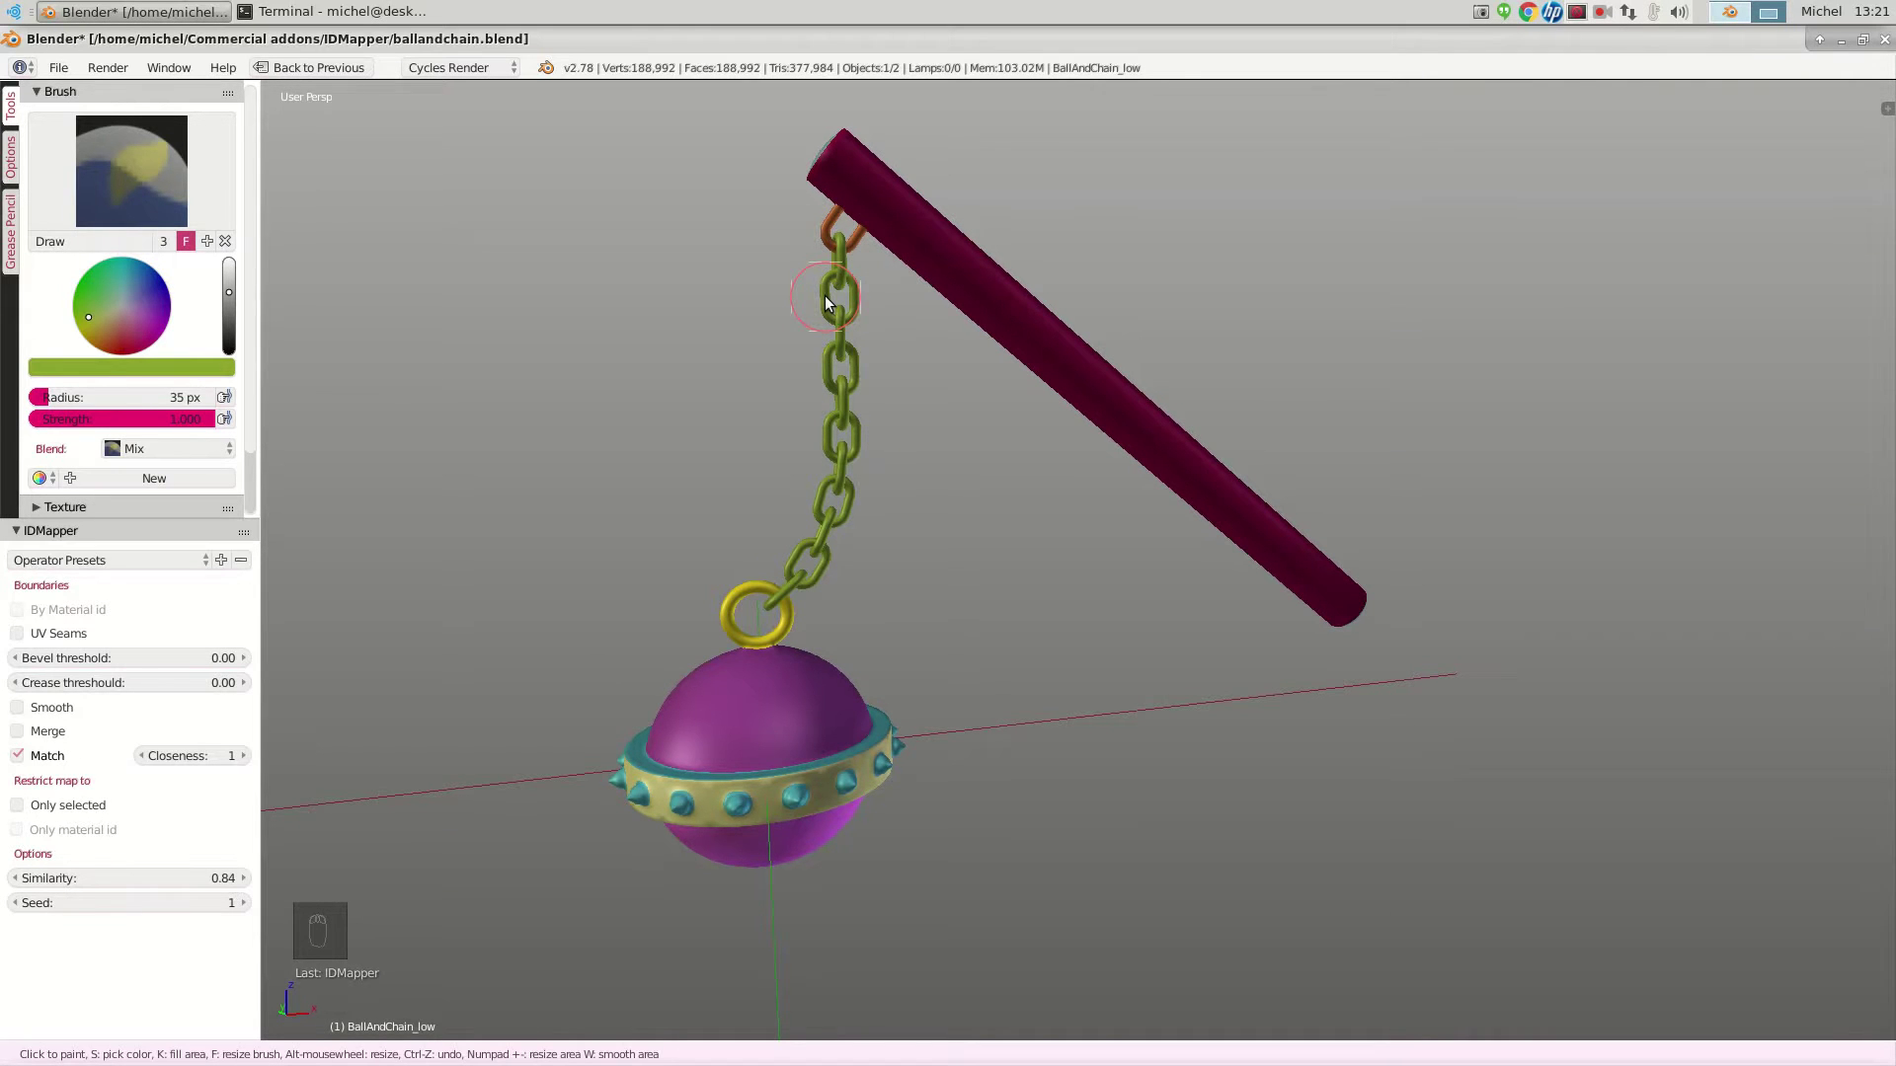
{"action": "key", "text": "s"}
Paint the orange link attached to the handle with the sampled chain green
{"action": "scroll", "coordinate": [877, 438], "scroll_direction": "up", "scroll_amount": 2}
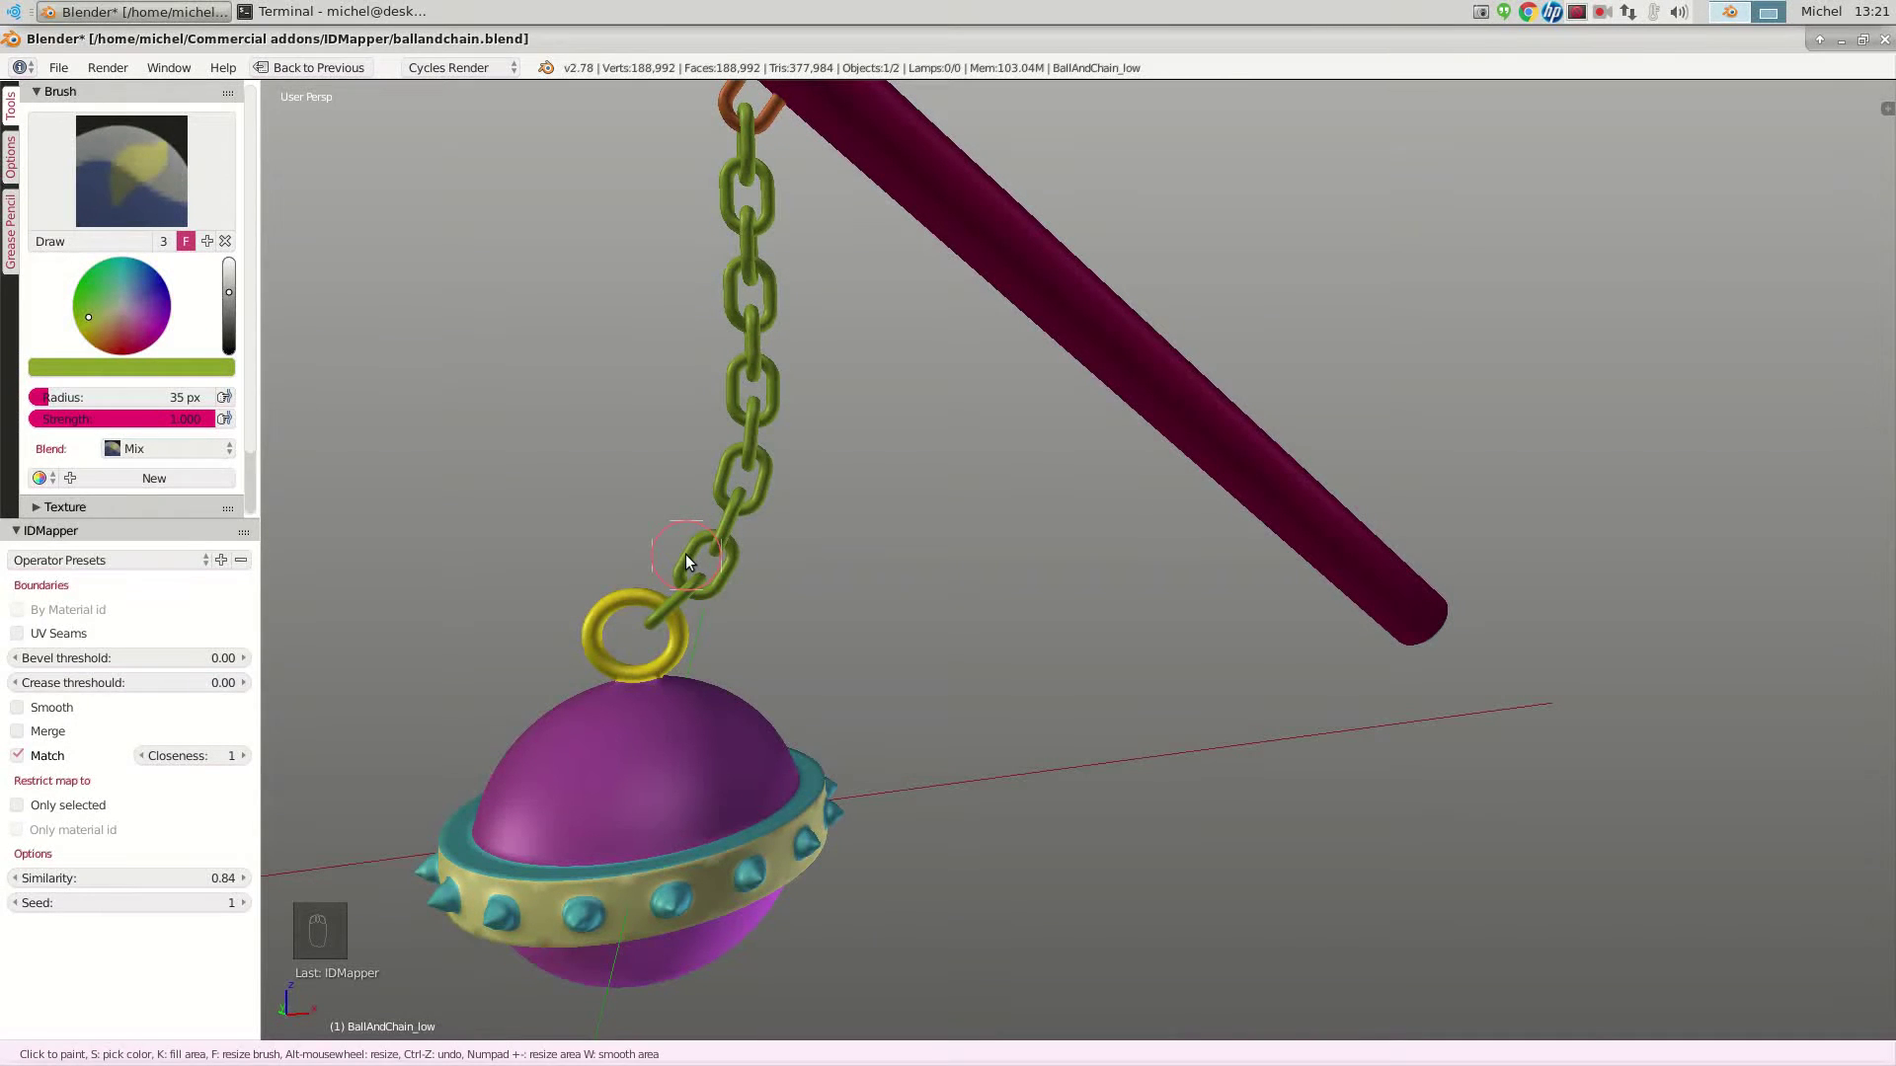
{"action": "scroll", "coordinate": [774, 539], "scroll_direction": "down", "scroll_amount": 4}
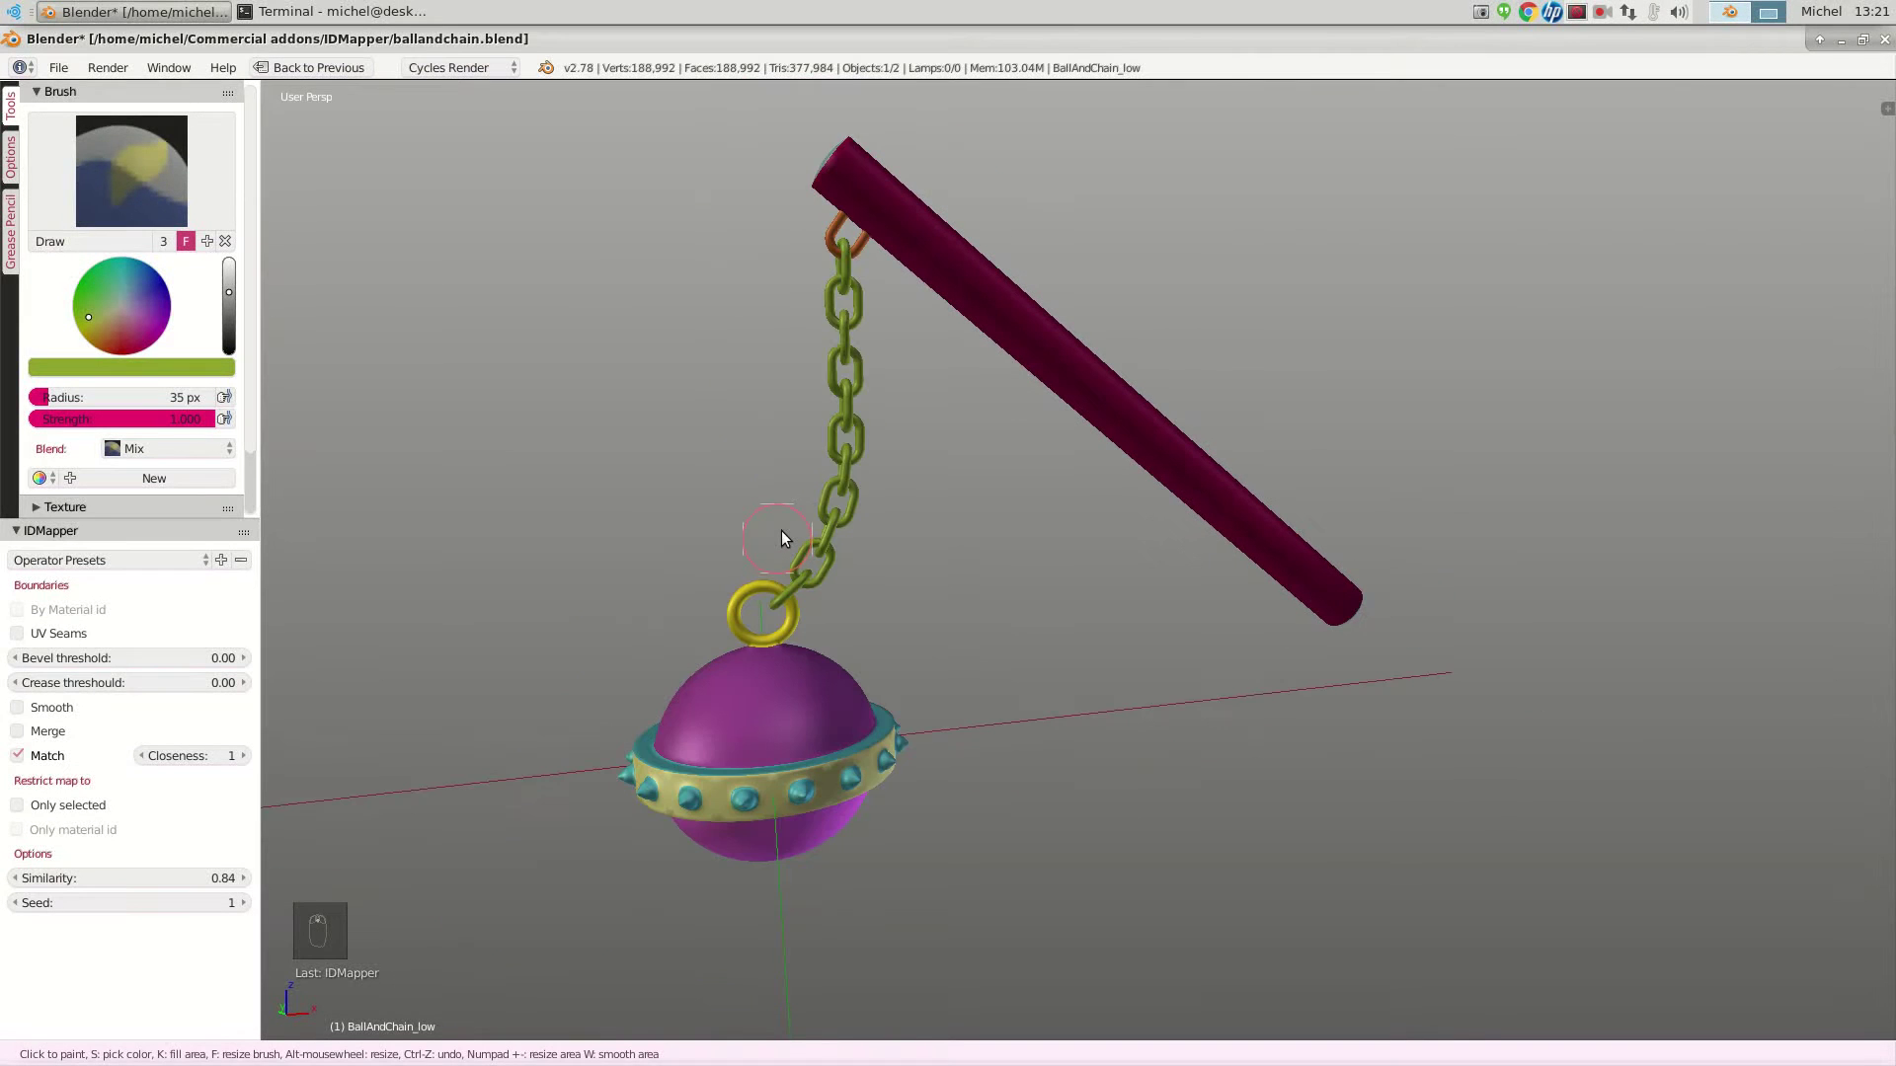
{"action": "scroll", "coordinate": [774, 539], "scroll_direction": "up", "scroll_amount": 3}
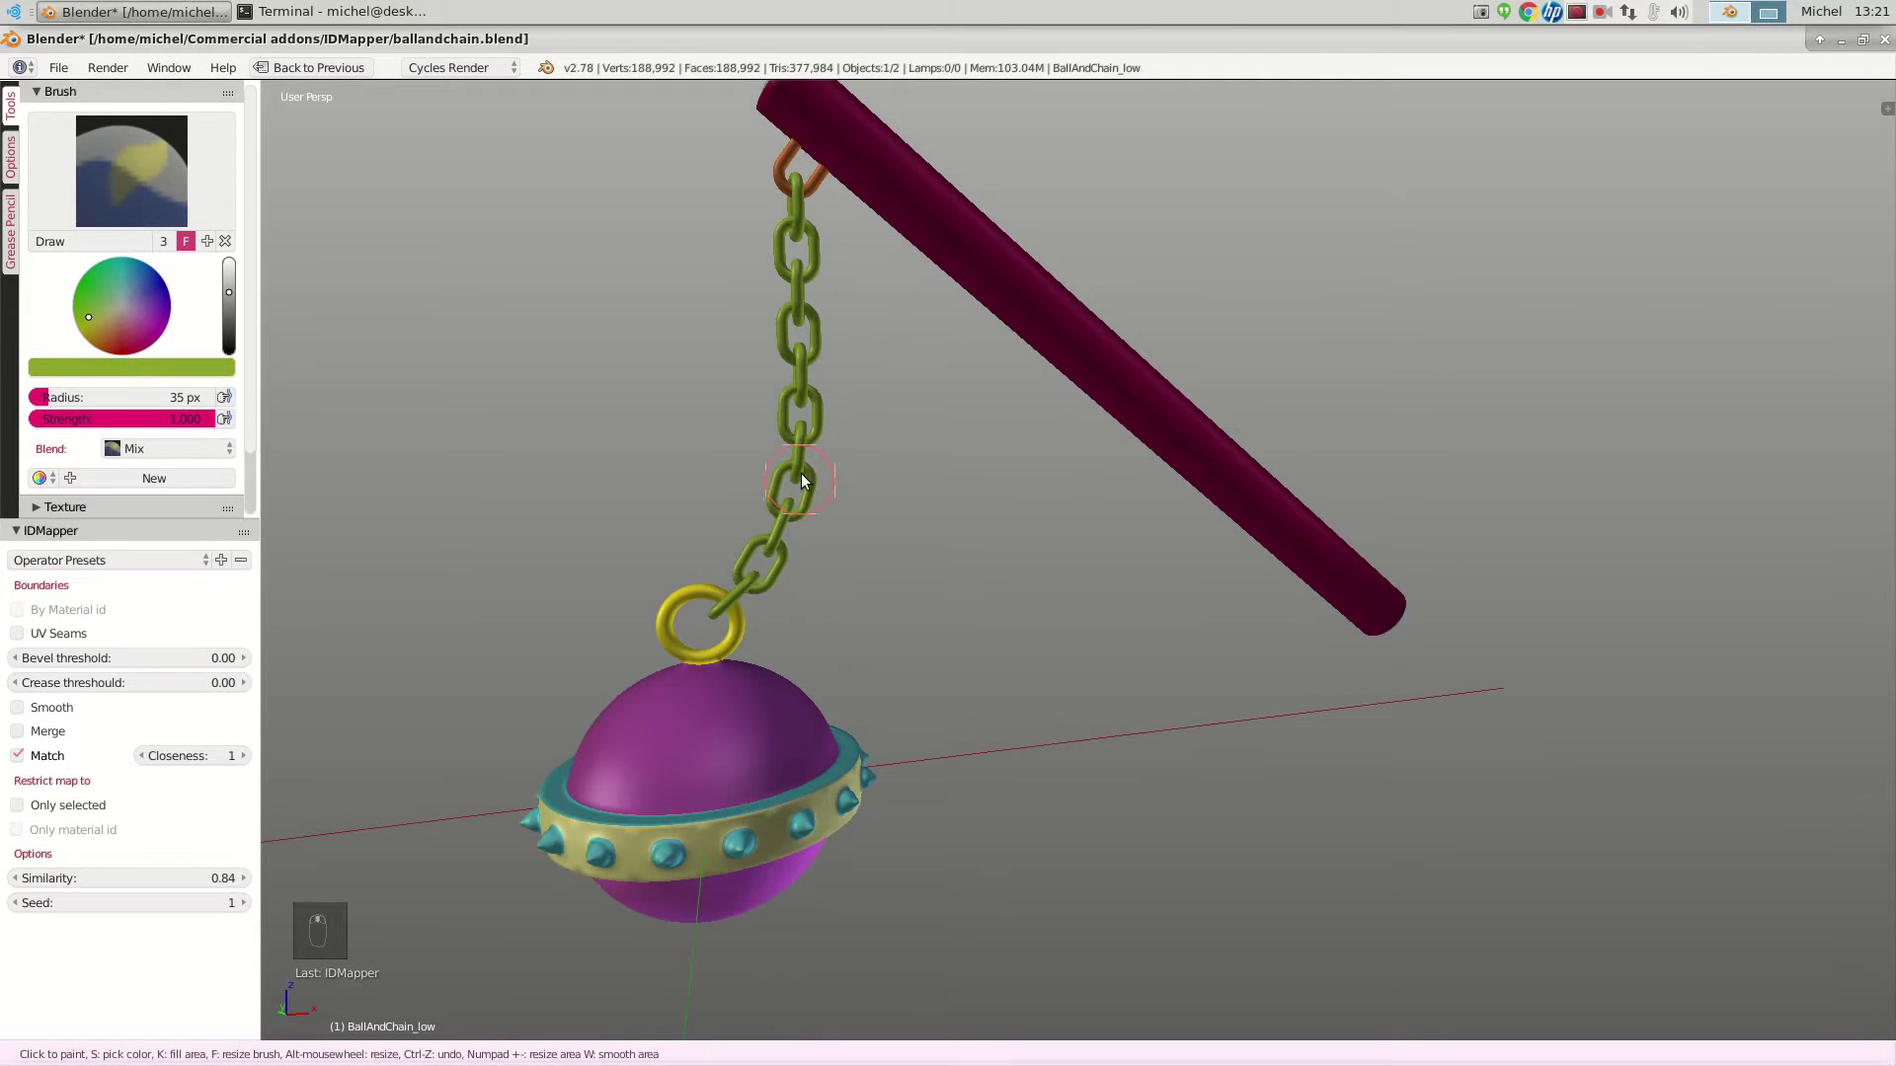
{"action": "left_click", "coordinate": [785, 156]}
Sample the purple of the ball's upper half, paint the lower half with it, and leave Face Paint
{"action": "middle_click_drag", "start_coordinate": [887, 684], "coordinate": [904, 643]}
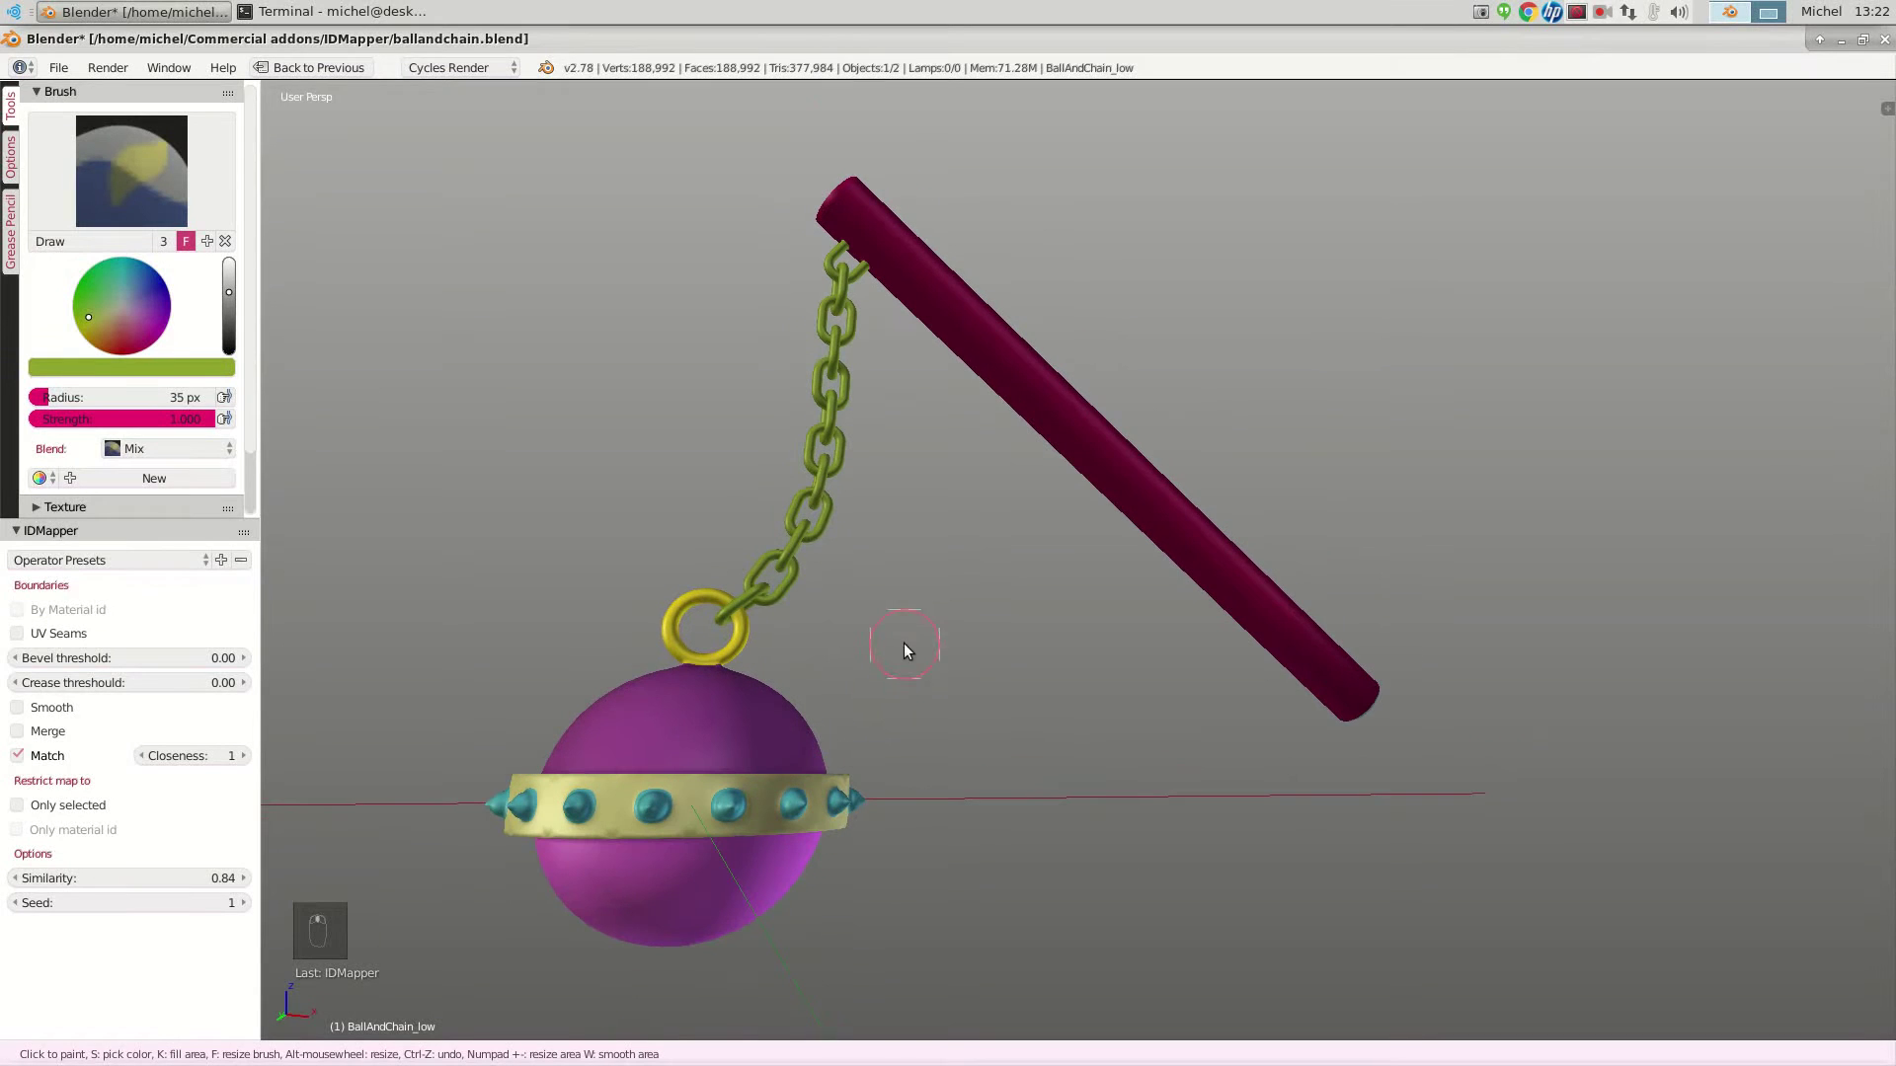
{"action": "middle_click_drag", "start_coordinate": [875, 708], "coordinate": [899, 774]}
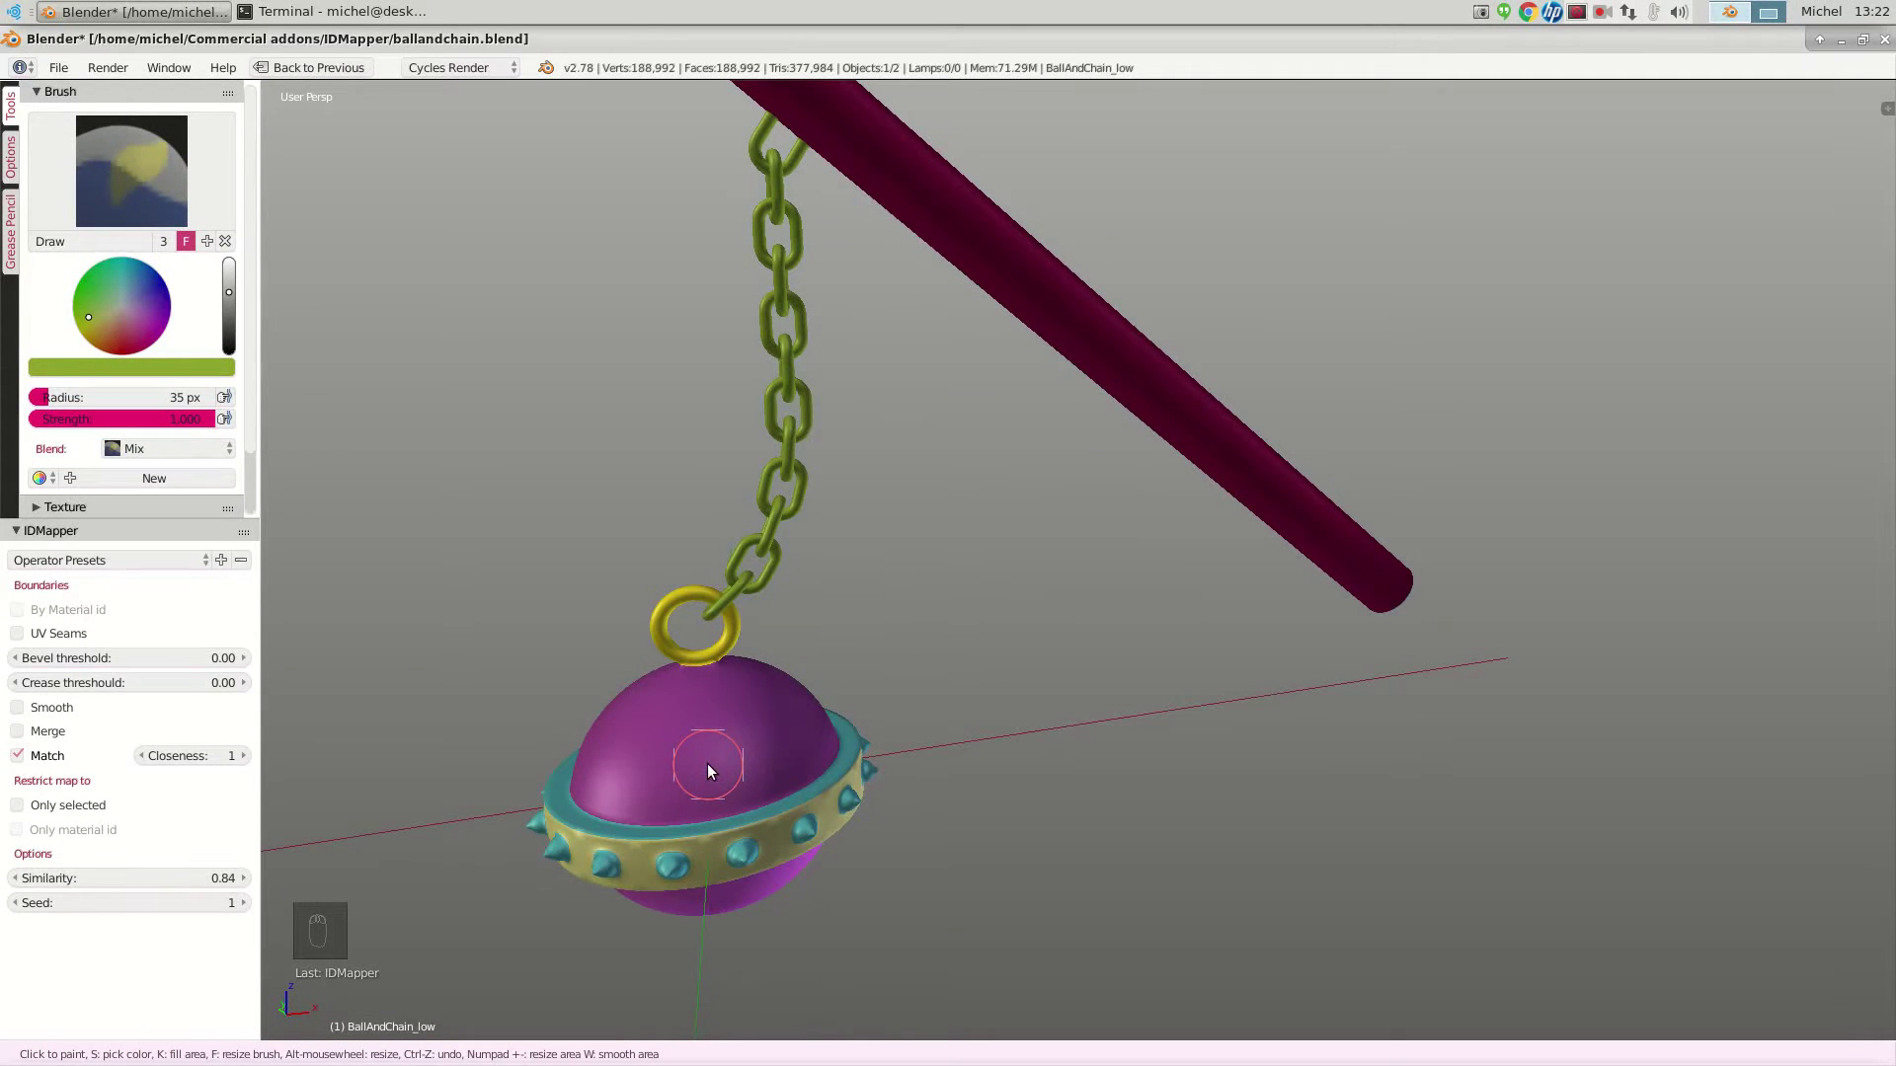
{"action": "key", "text": "s"}
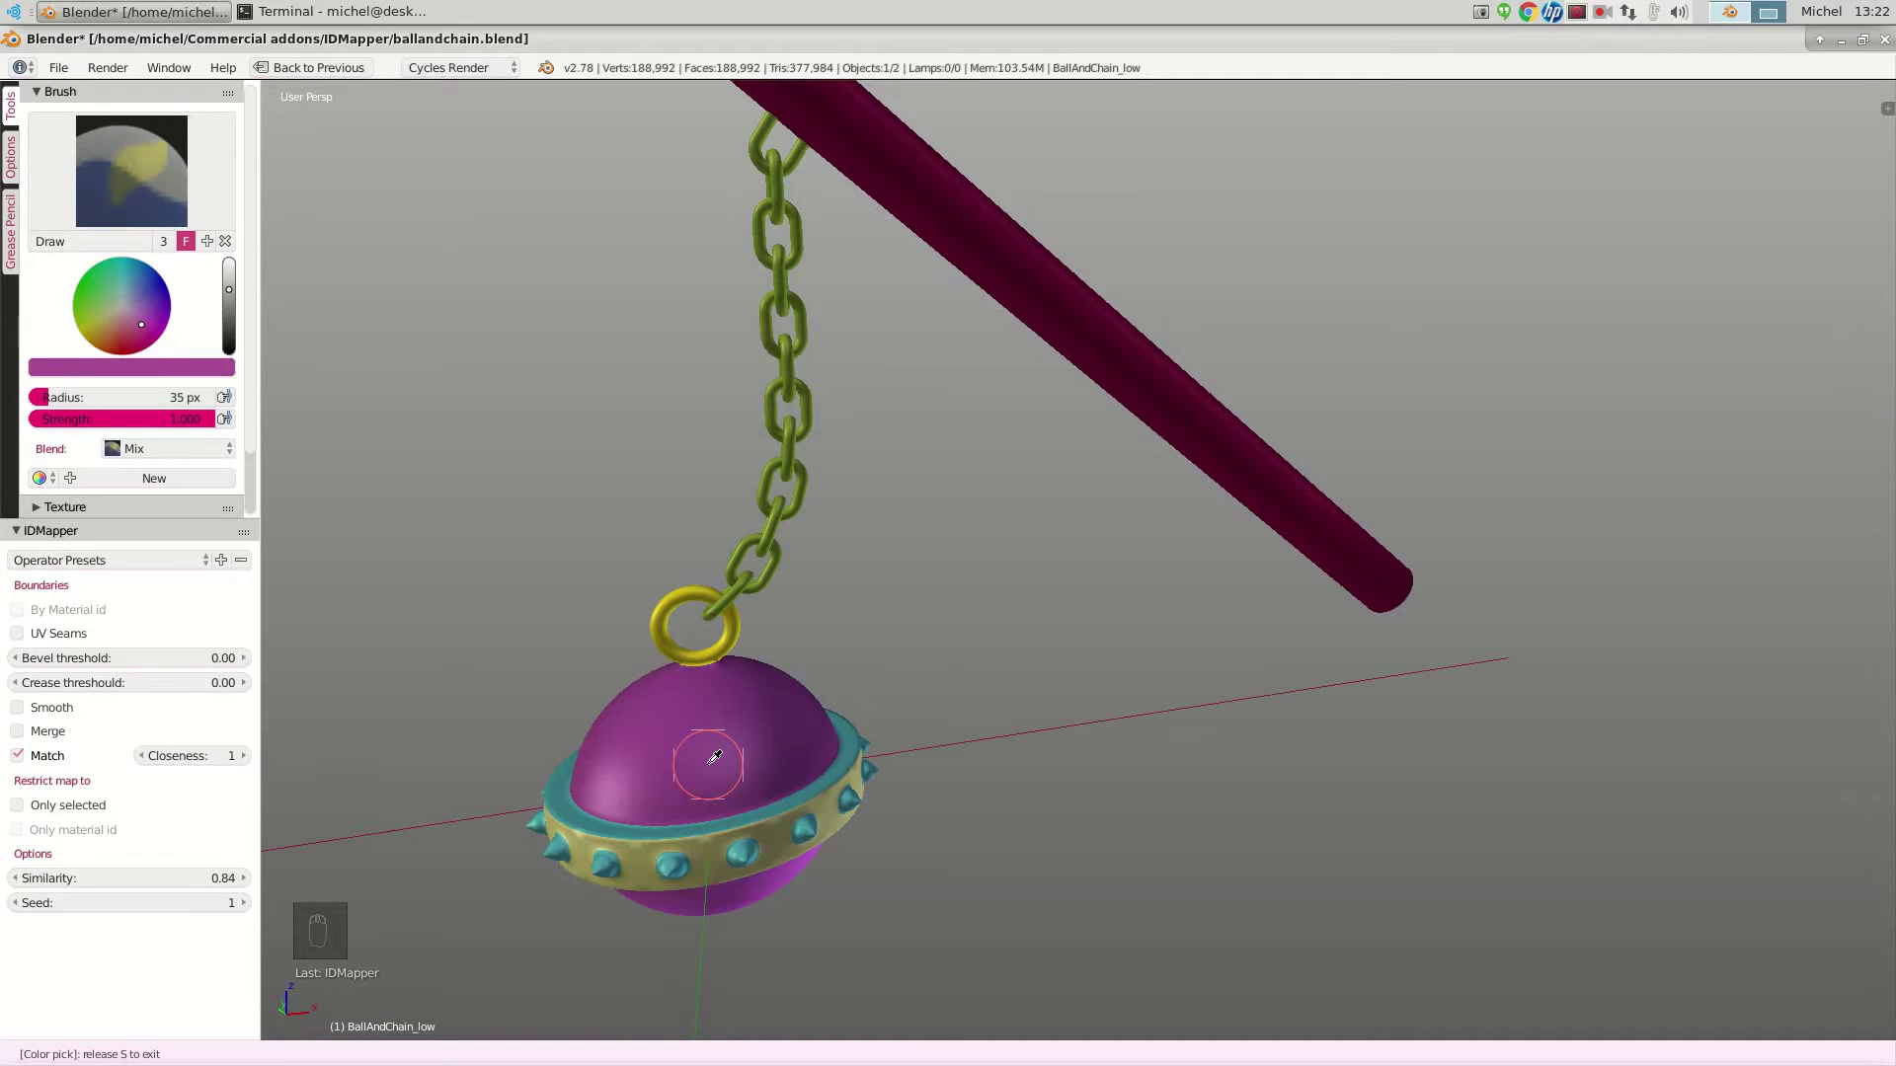
{"action": "middle_click_drag", "start_coordinate": [832, 916], "coordinate": [790, 857]}
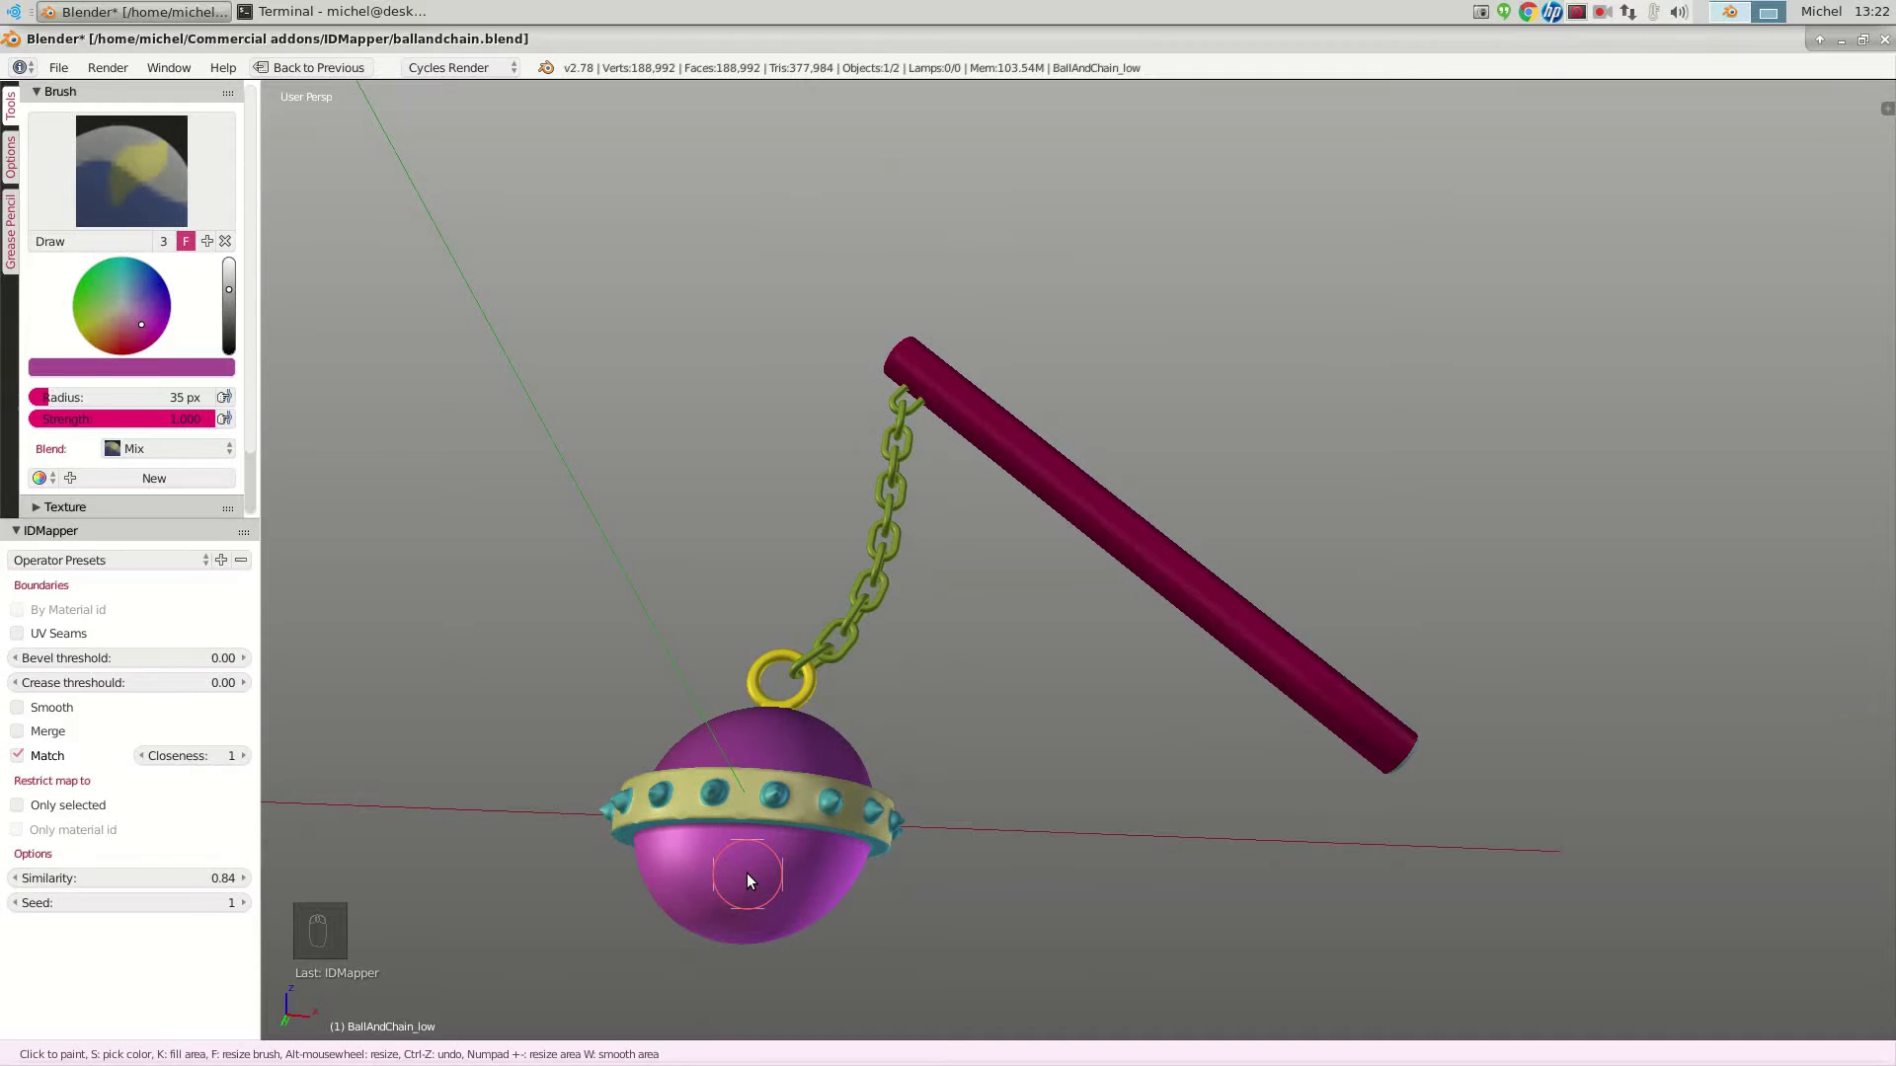
{"action": "mouse_move", "coordinate": [803, 886]}
{"action": "middle_mouse_down"}
{"action": "mouse_move", "coordinate": [833, 963]}
{"action": "mouse_move", "coordinate": [851, 859]}
{"action": "mouse_move", "coordinate": [869, 964]}
{"action": "mouse_move", "coordinate": [869, 933]}
{"action": "middle_mouse_up"}
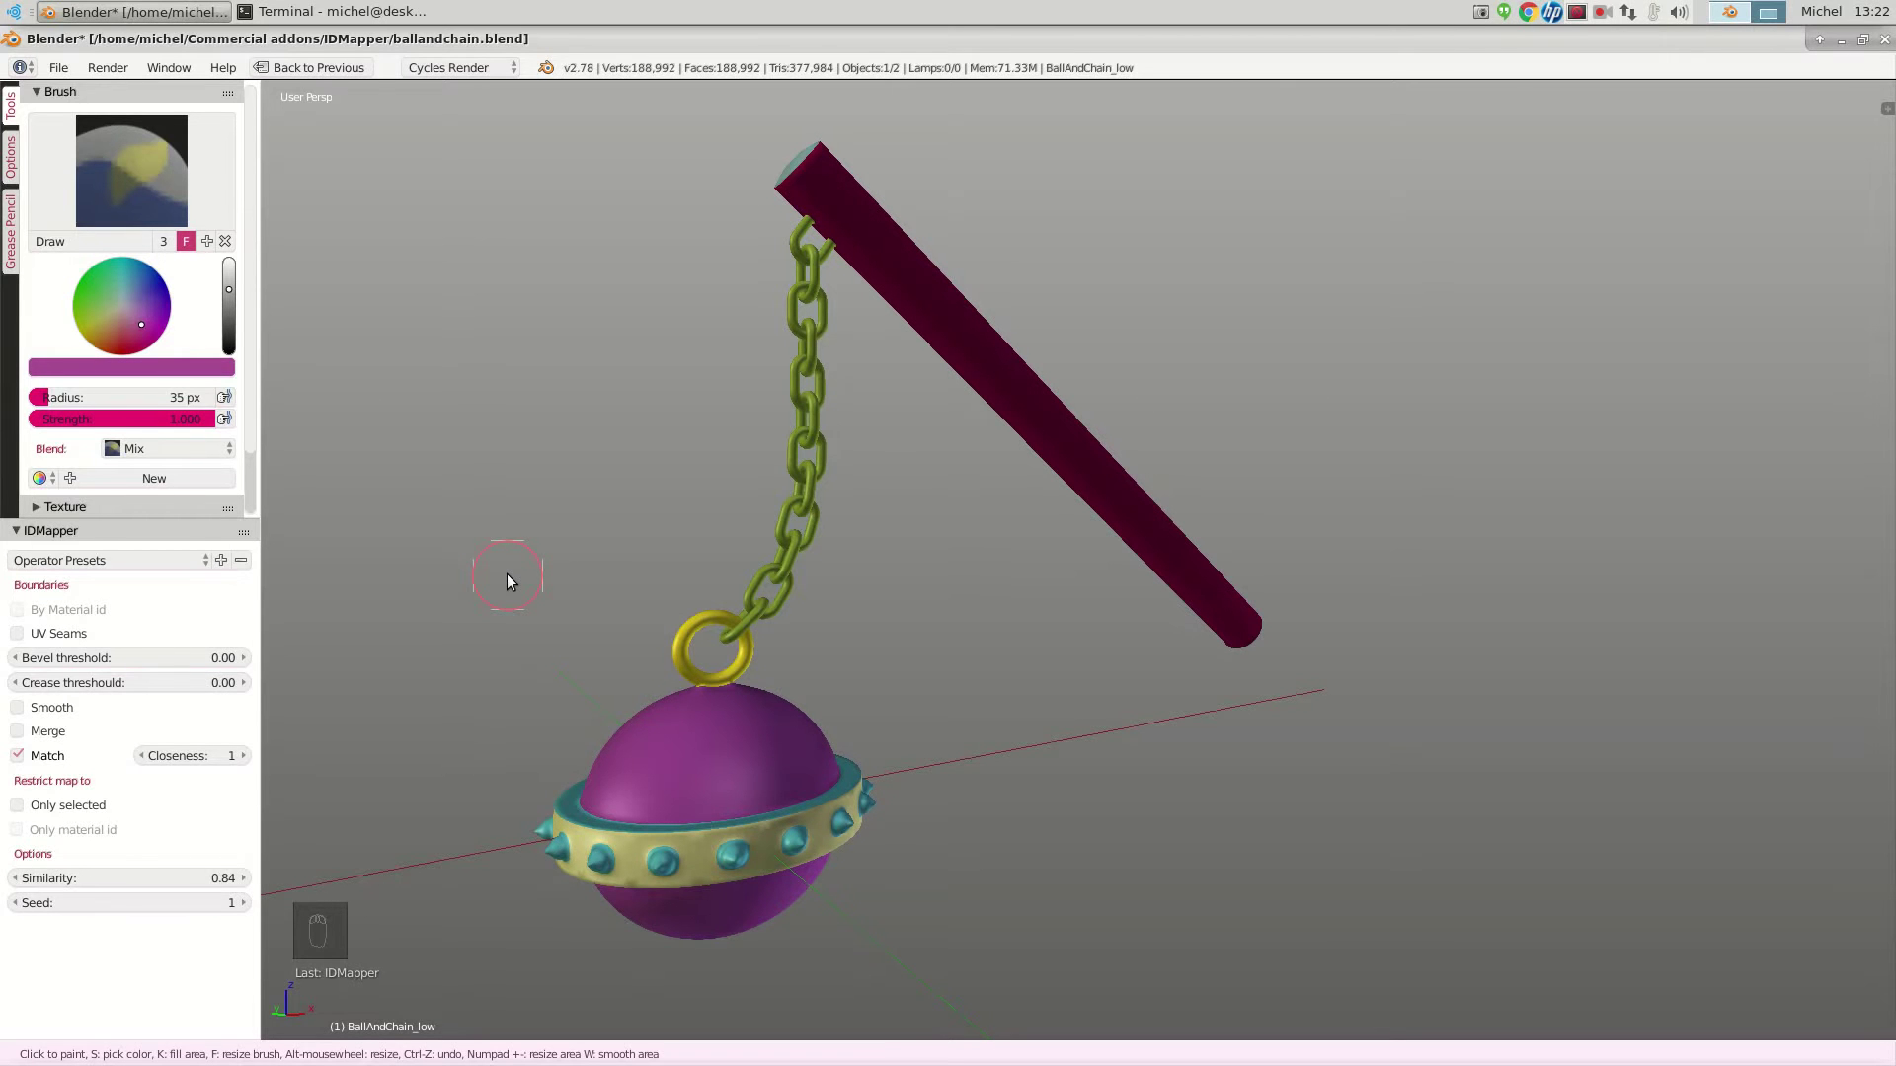
{"action": "key", "text": "Escape"}
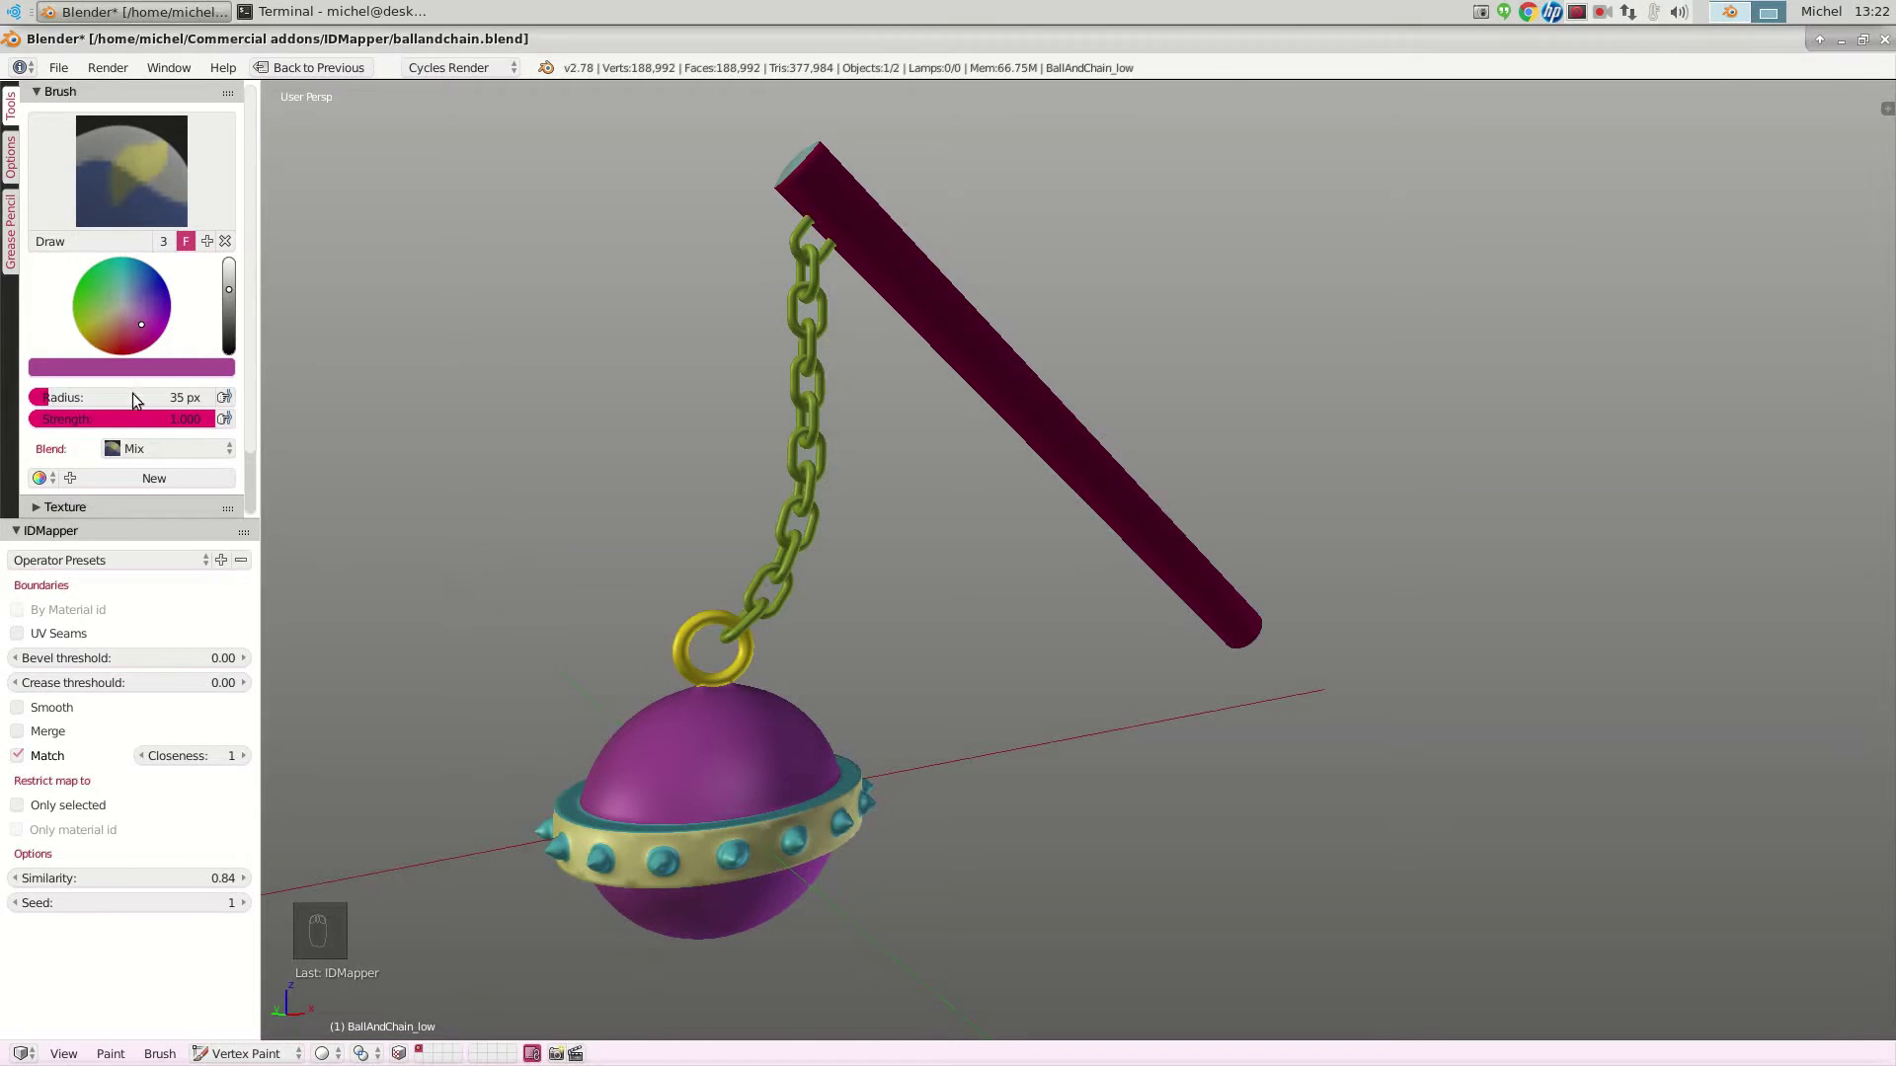
Set the brush colour to orange-brown, paint the teal top rim of the ball's band with Face Paint, and leave Face Paint
{"action": "mouse_move", "coordinate": [143, 331]}
{"action": "left_mouse_down"}
{"action": "mouse_move", "coordinate": [110, 314]}
{"action": "mouse_move", "coordinate": [114, 330]}
{"action": "left_mouse_up"}
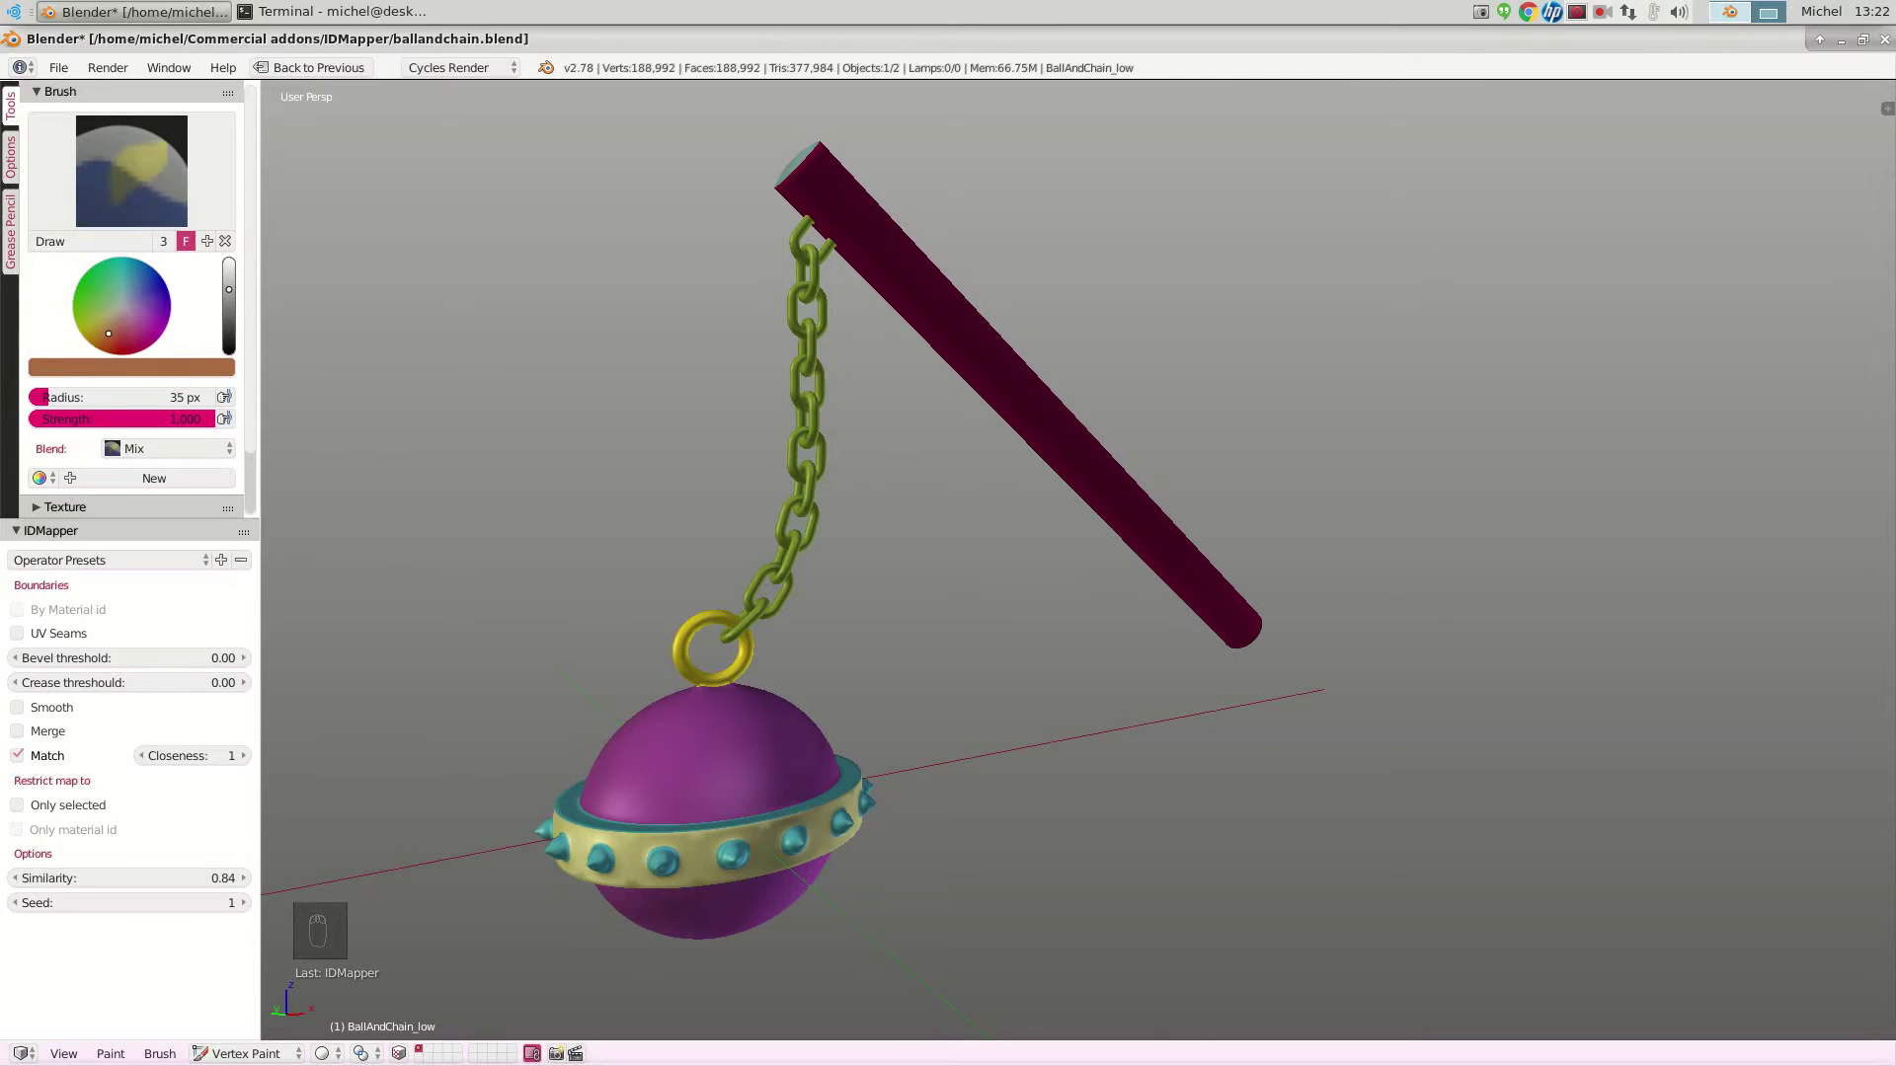
{"action": "left_click_drag", "start_coordinate": [228, 294], "coordinate": [228, 288]}
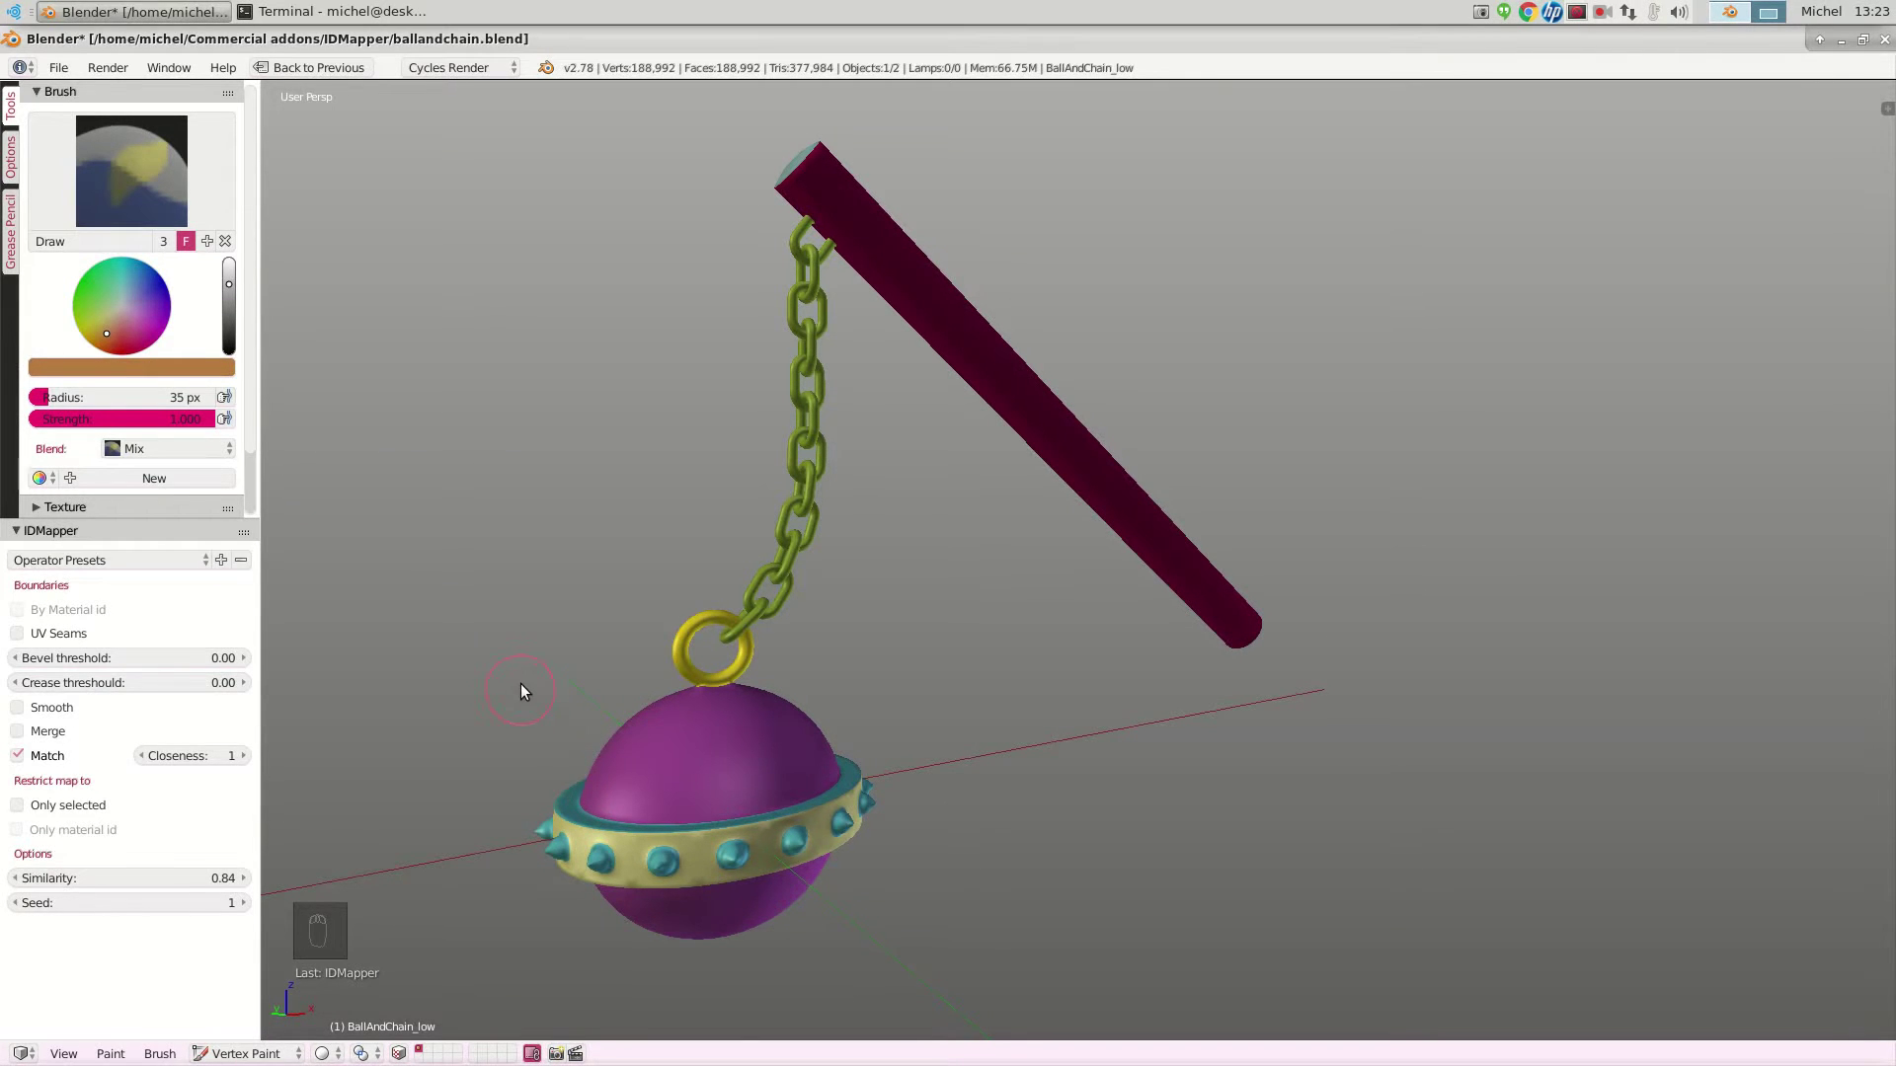
{"action": "key", "text": "p"}
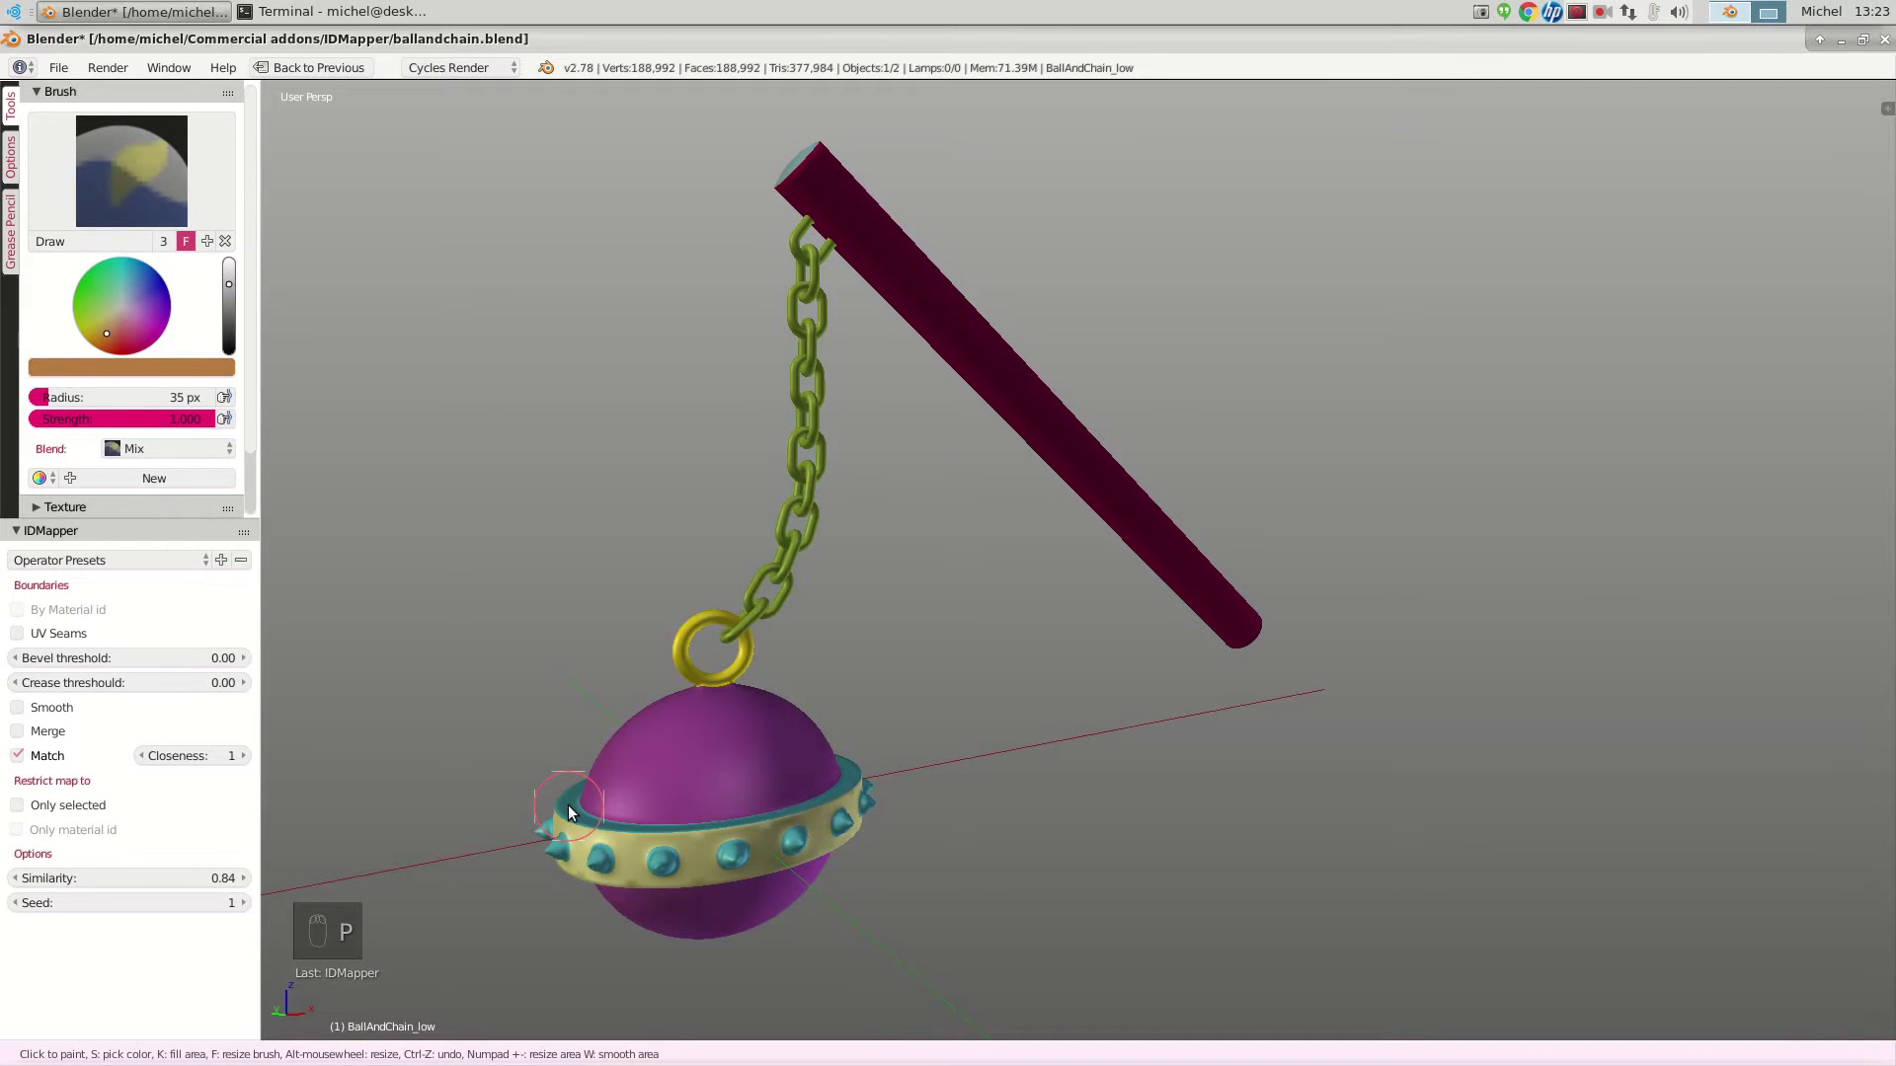
{"action": "middle_click_drag", "start_coordinate": [569, 807], "coordinate": [633, 733]}
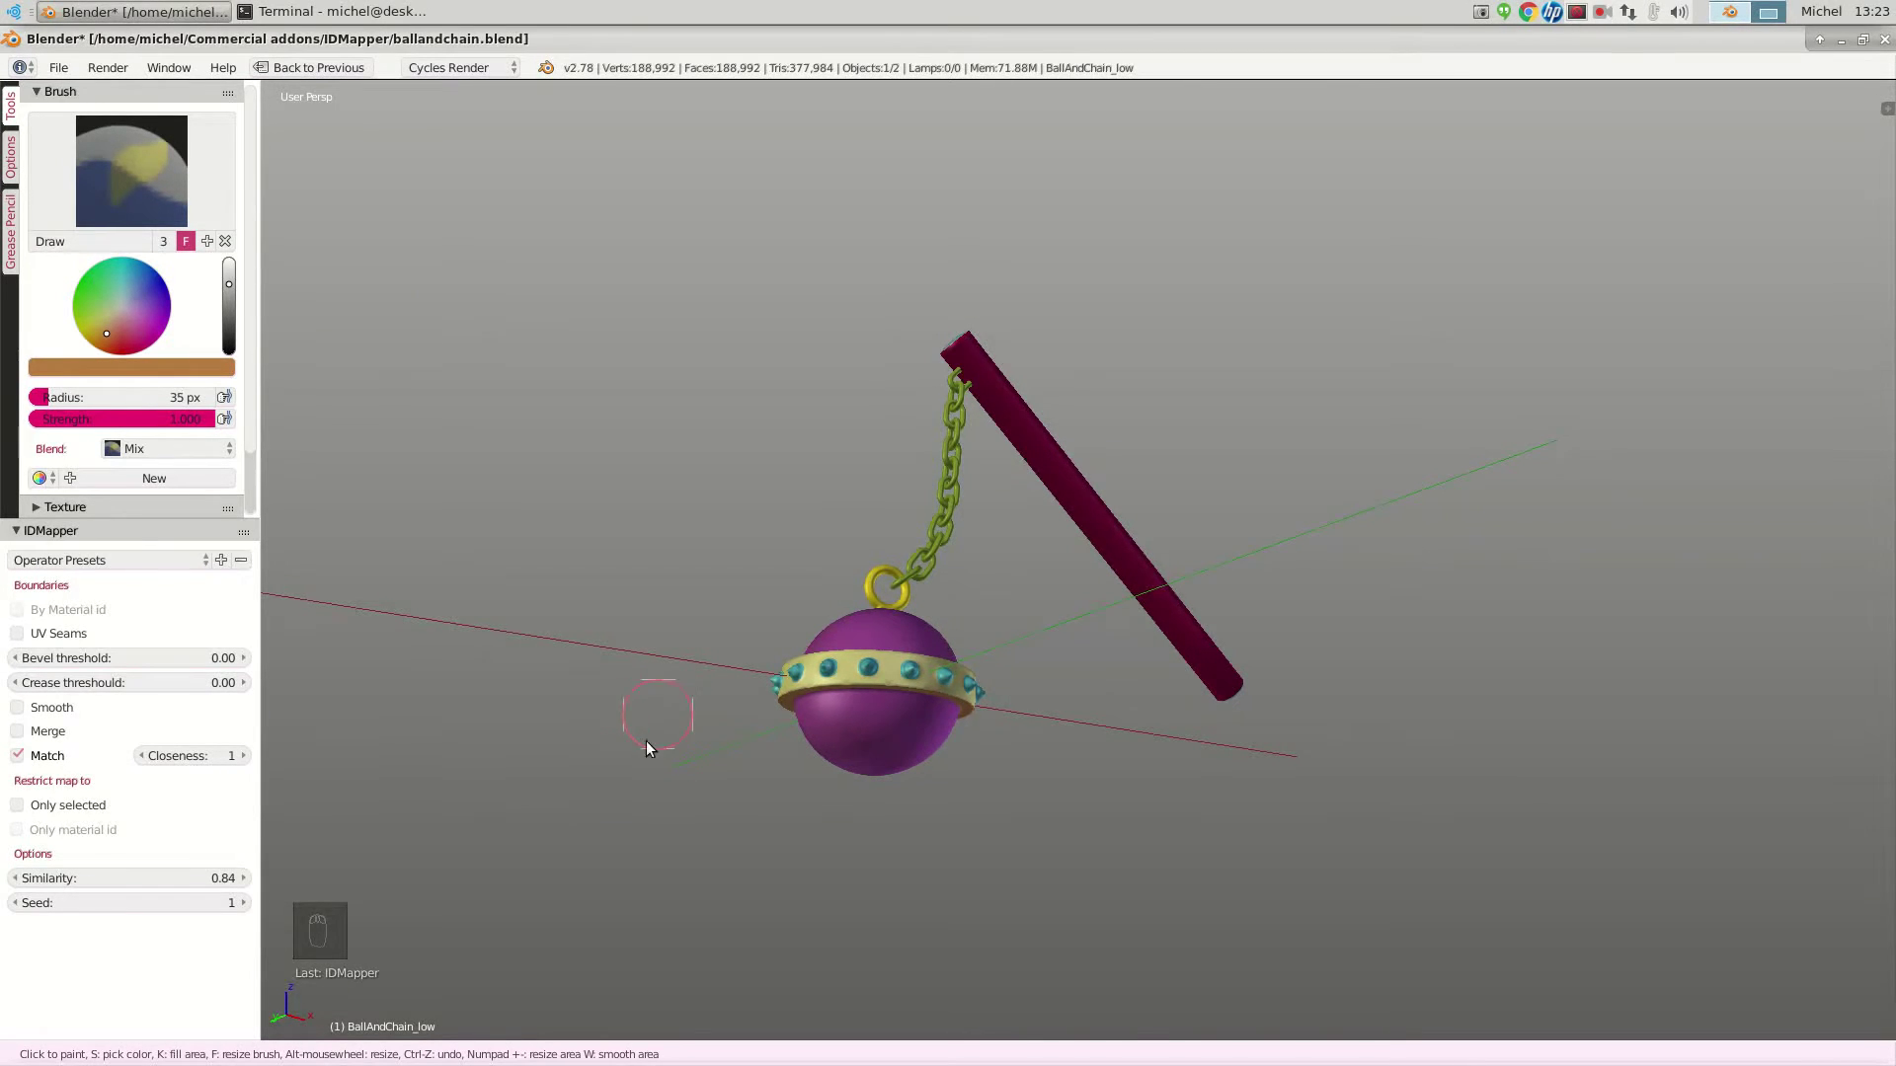
{"action": "key", "text": "Escape"}
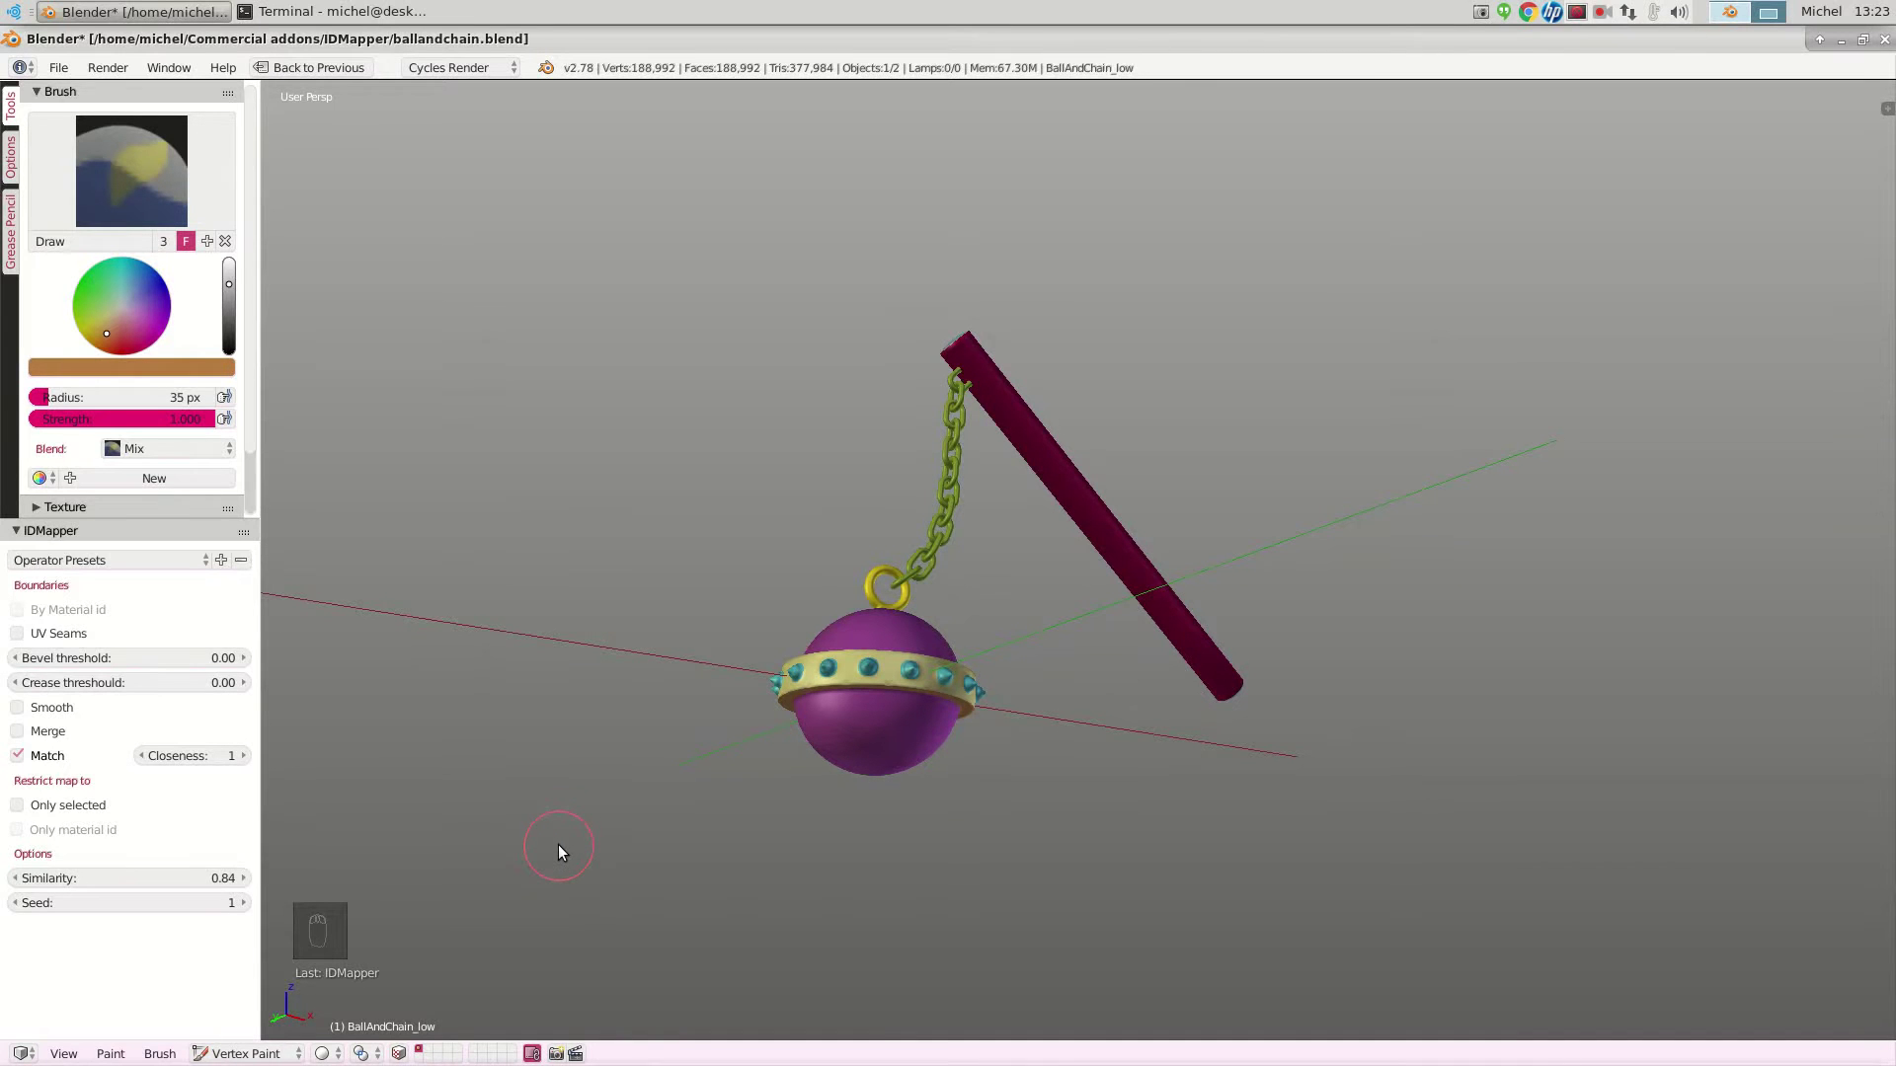
Return the low-poly mesh to Object Mode and reveal the hidden high-poly ball and chain
{"action": "left_click", "coordinate": [258, 1054]}
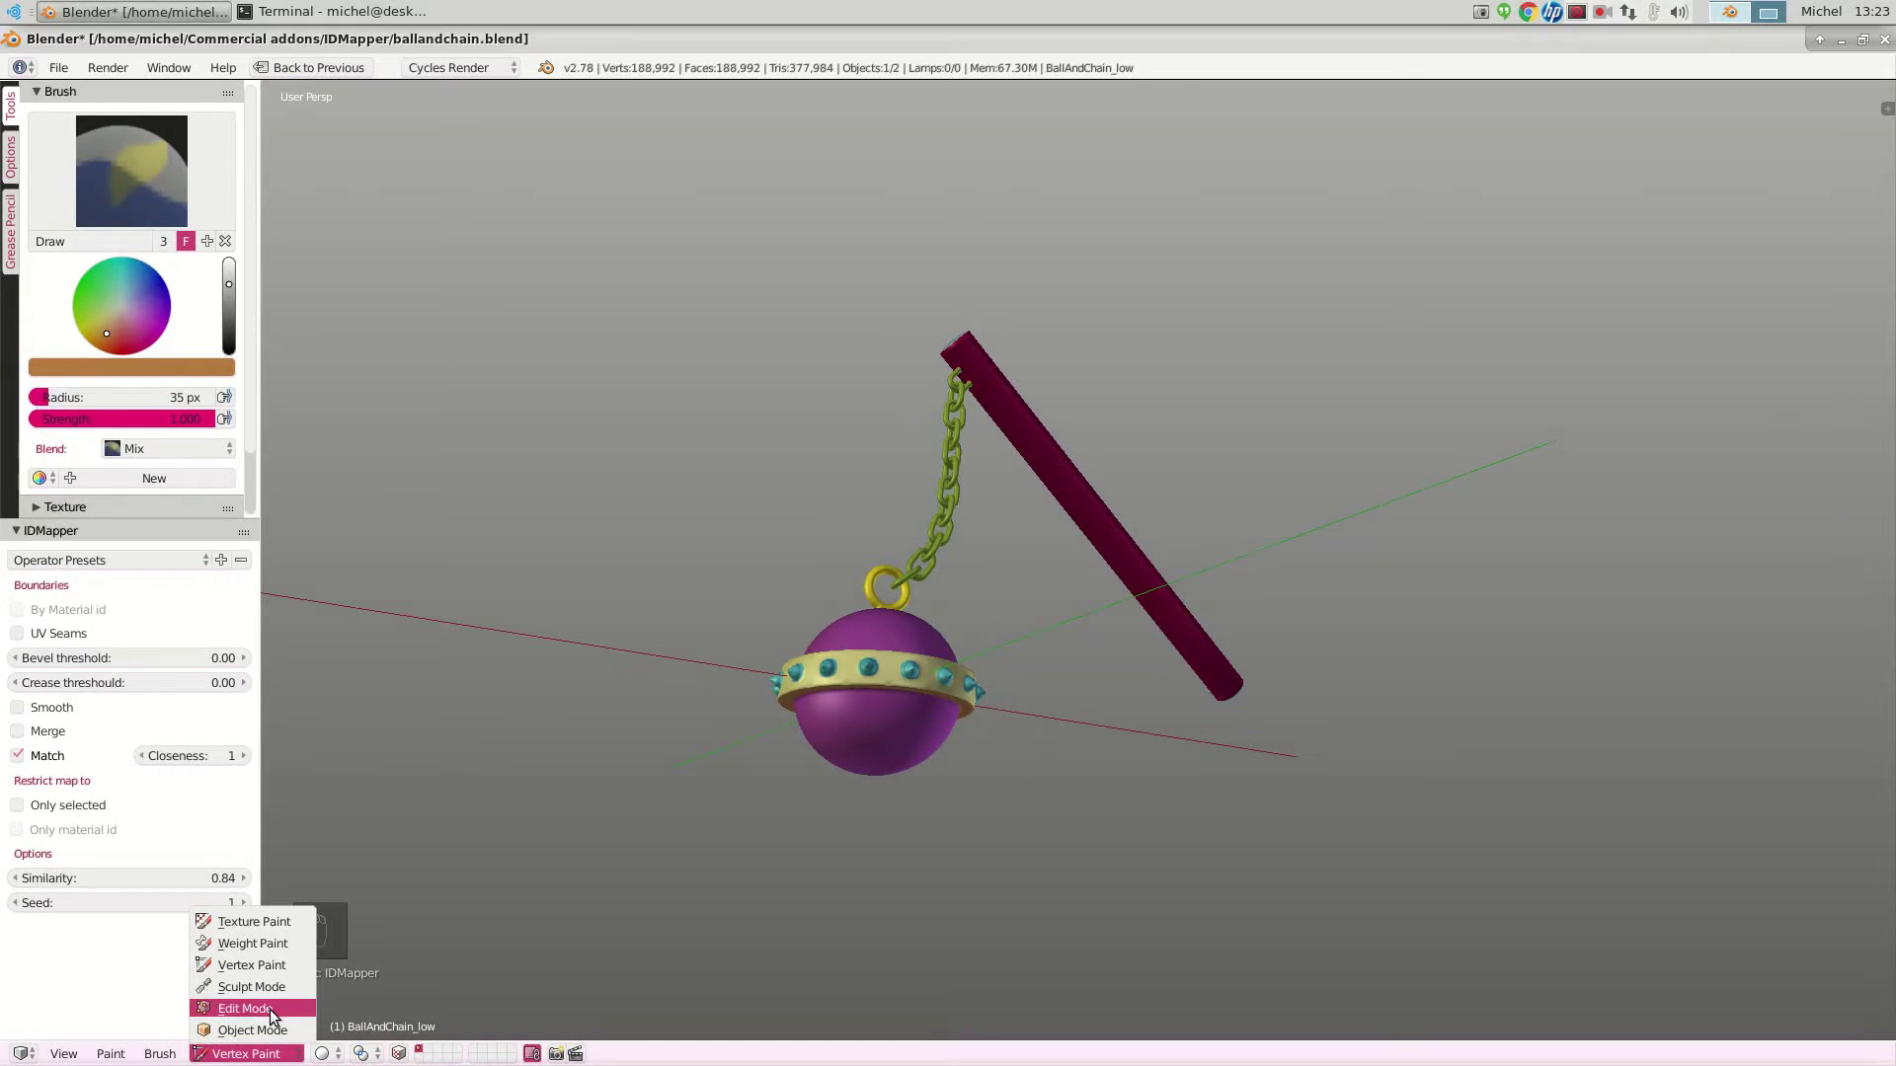
{"action": "left_click", "coordinate": [253, 1030]}
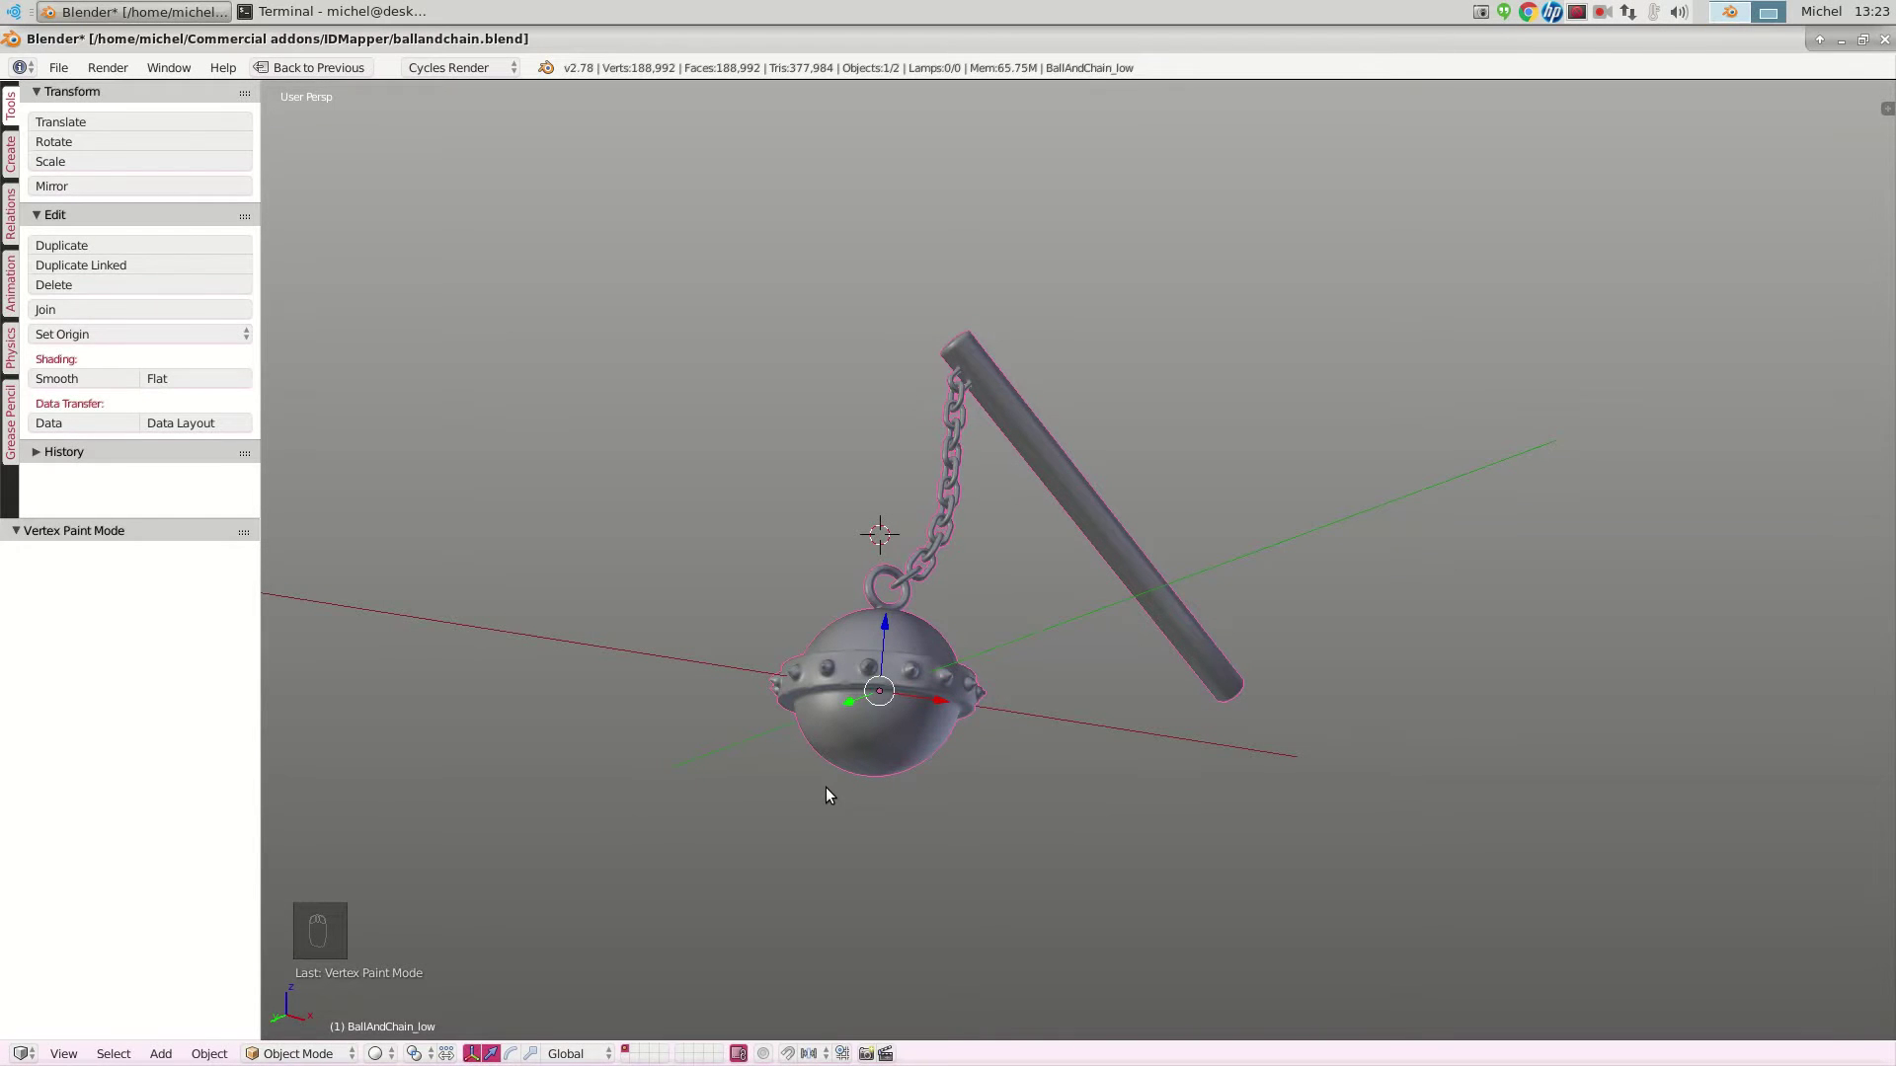
{"action": "key", "text": "alt+h"}
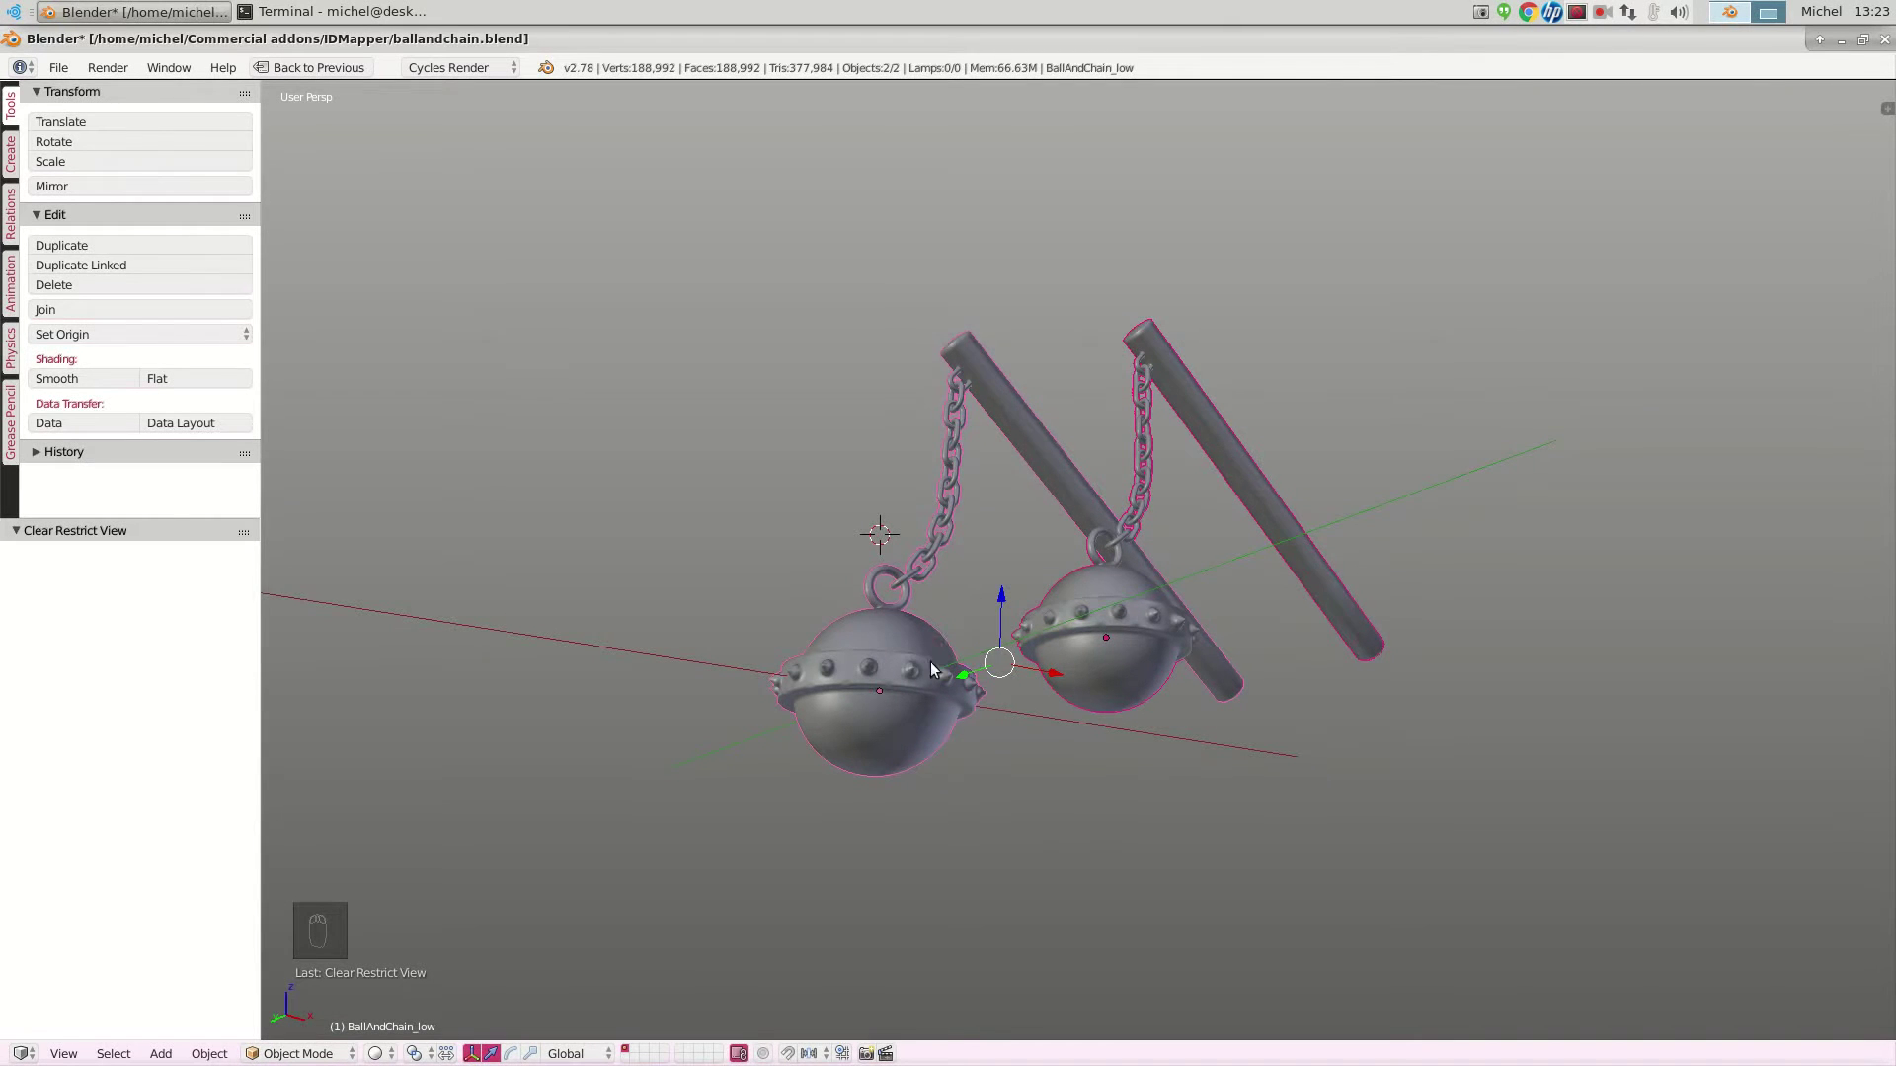
{"action": "scroll", "coordinate": [1136, 650], "scroll_direction": "up", "scroll_amount": 4}
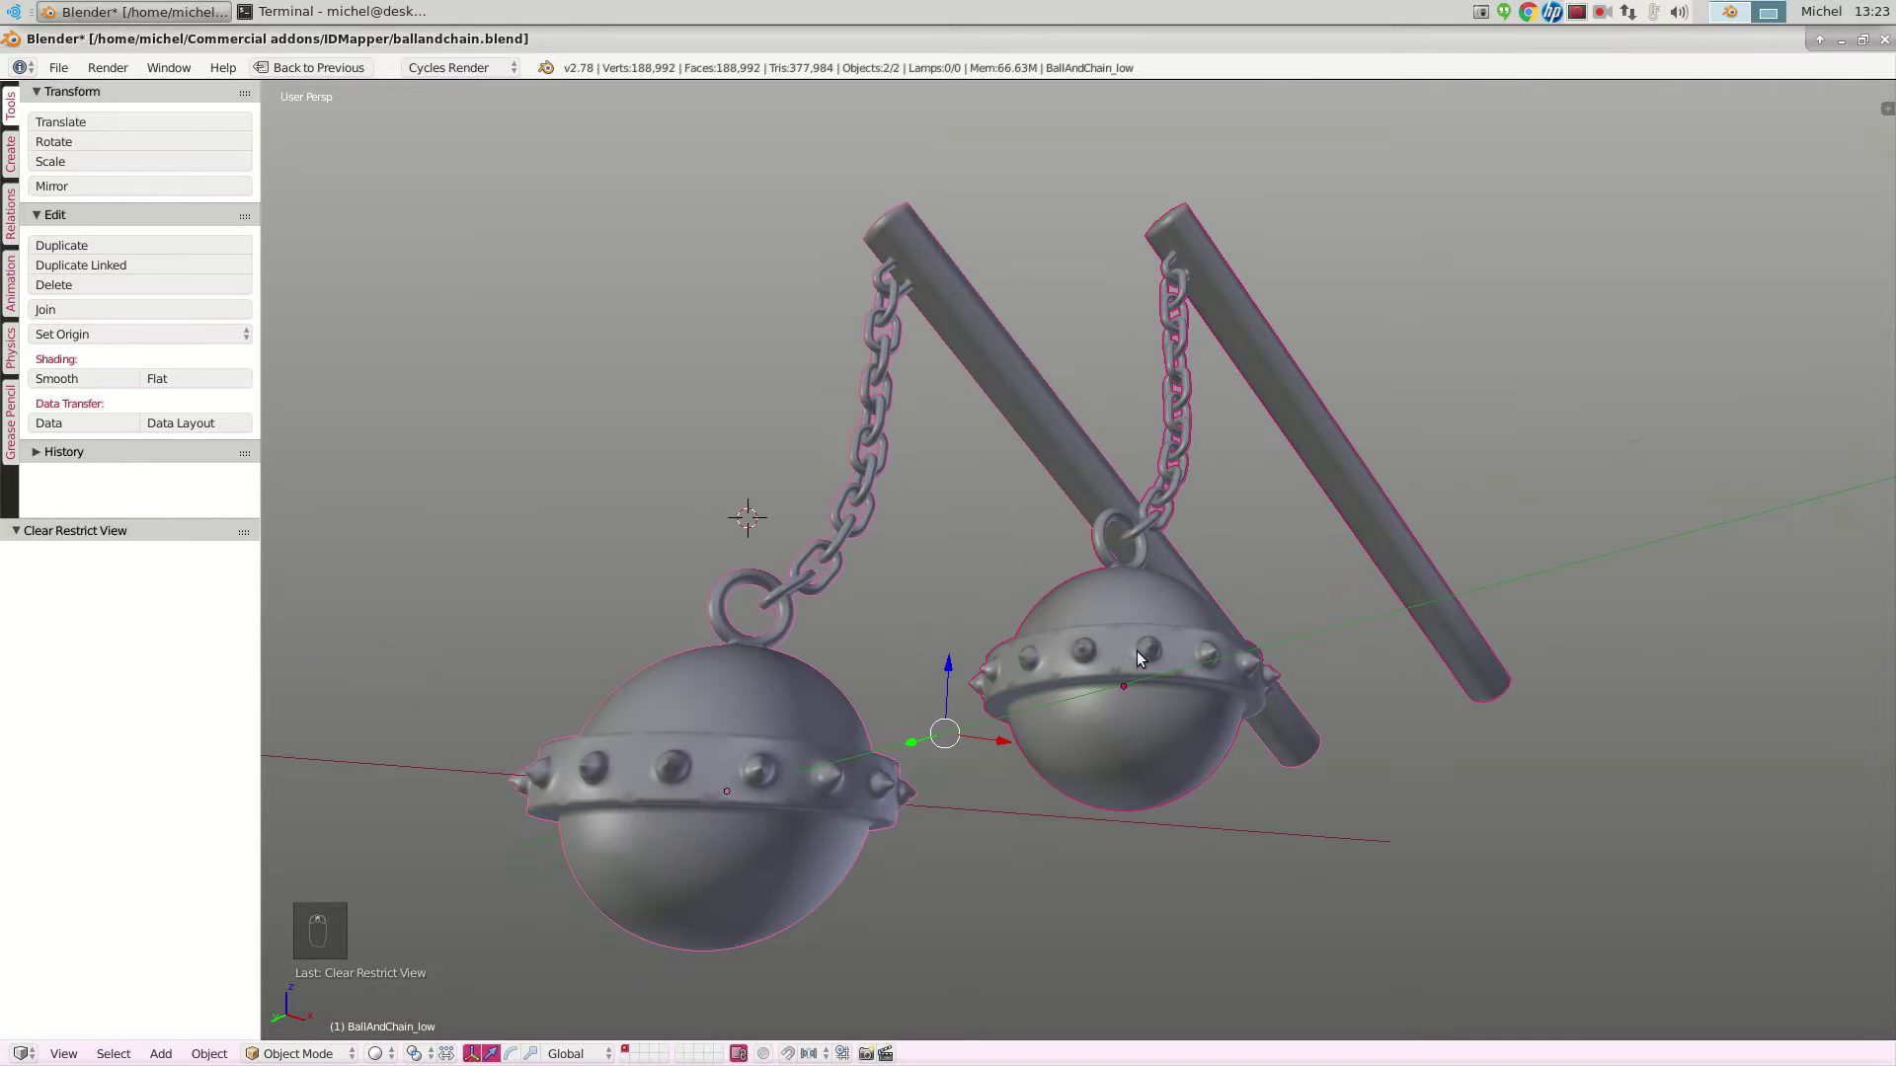
{"action": "scroll", "coordinate": [1142, 647], "scroll_direction": "down", "scroll_amount": 2}
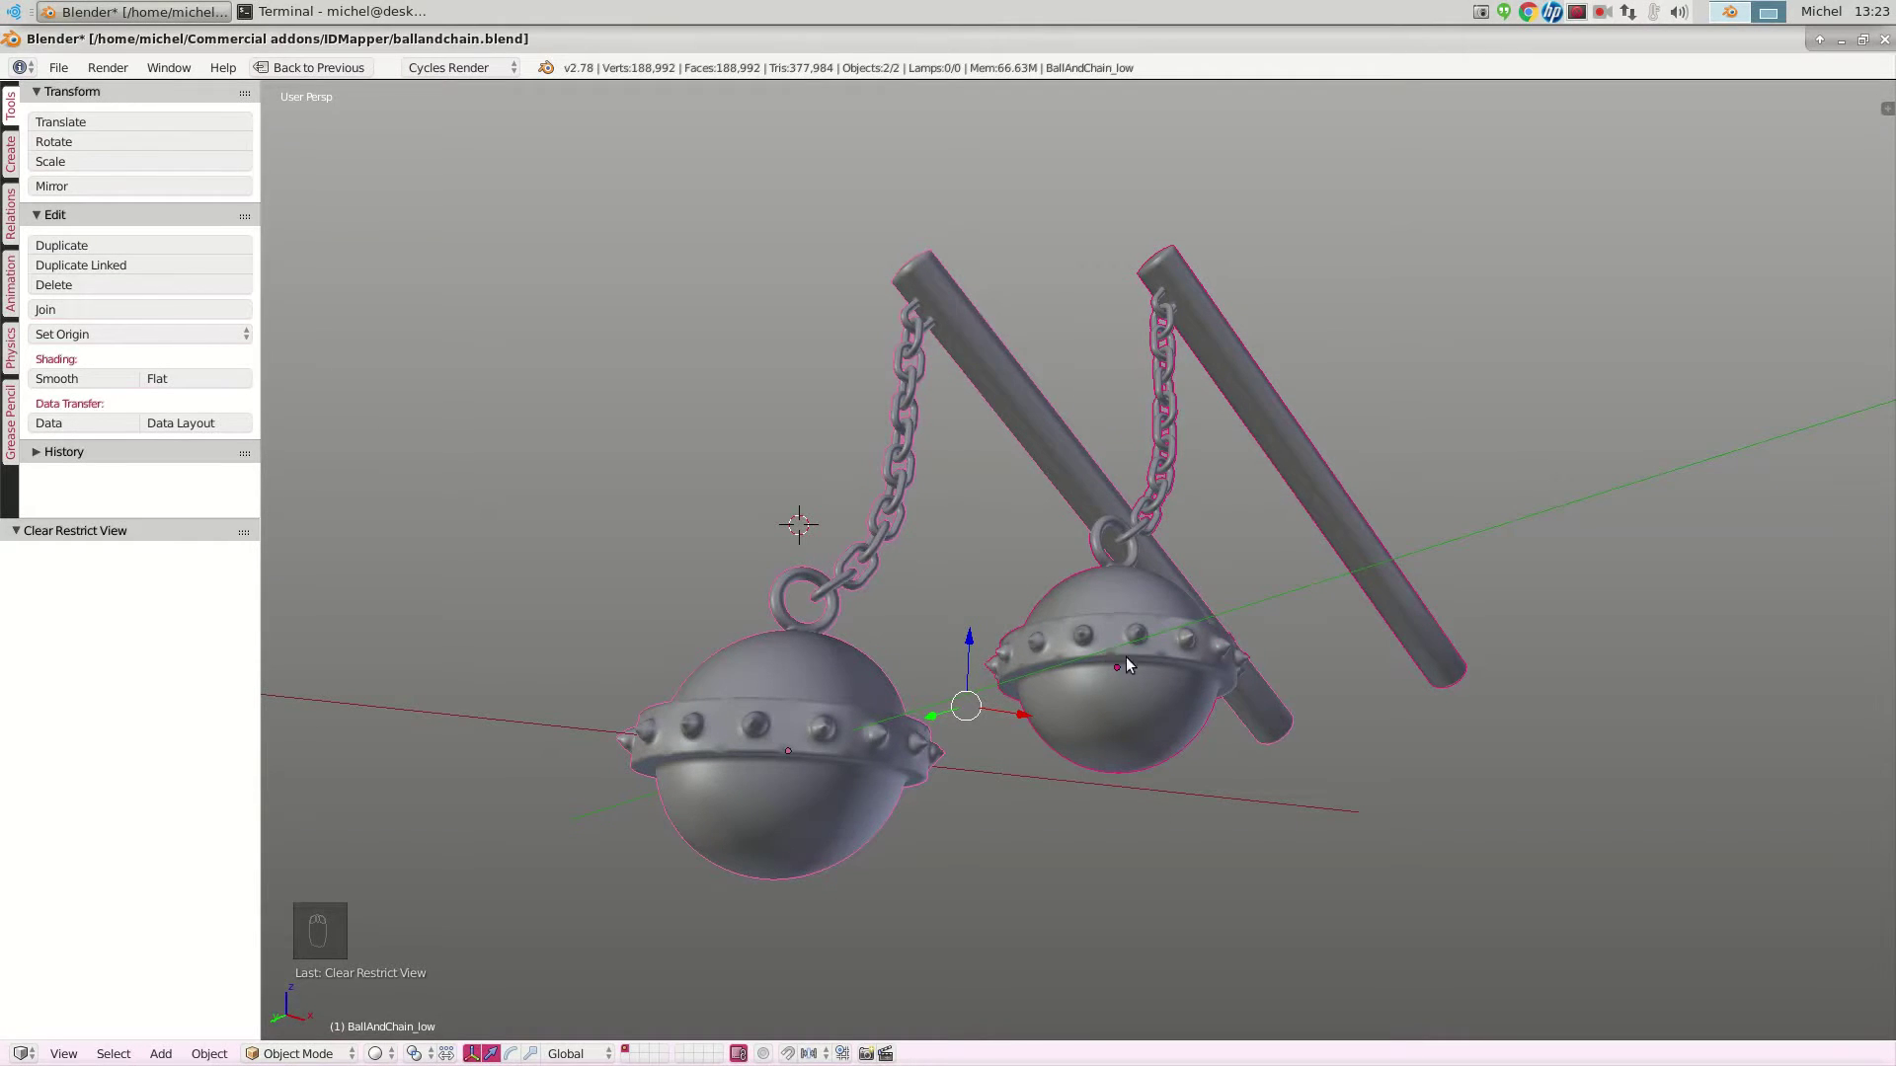
Inspect the wireframes of BallAndChain_low and BallAndChain_high in Edit Mode, and put the high-poly mesh into Vertex Paint mode
{"action": "key", "text": "Tab"}
{"action": "key", "text": "Tab"}
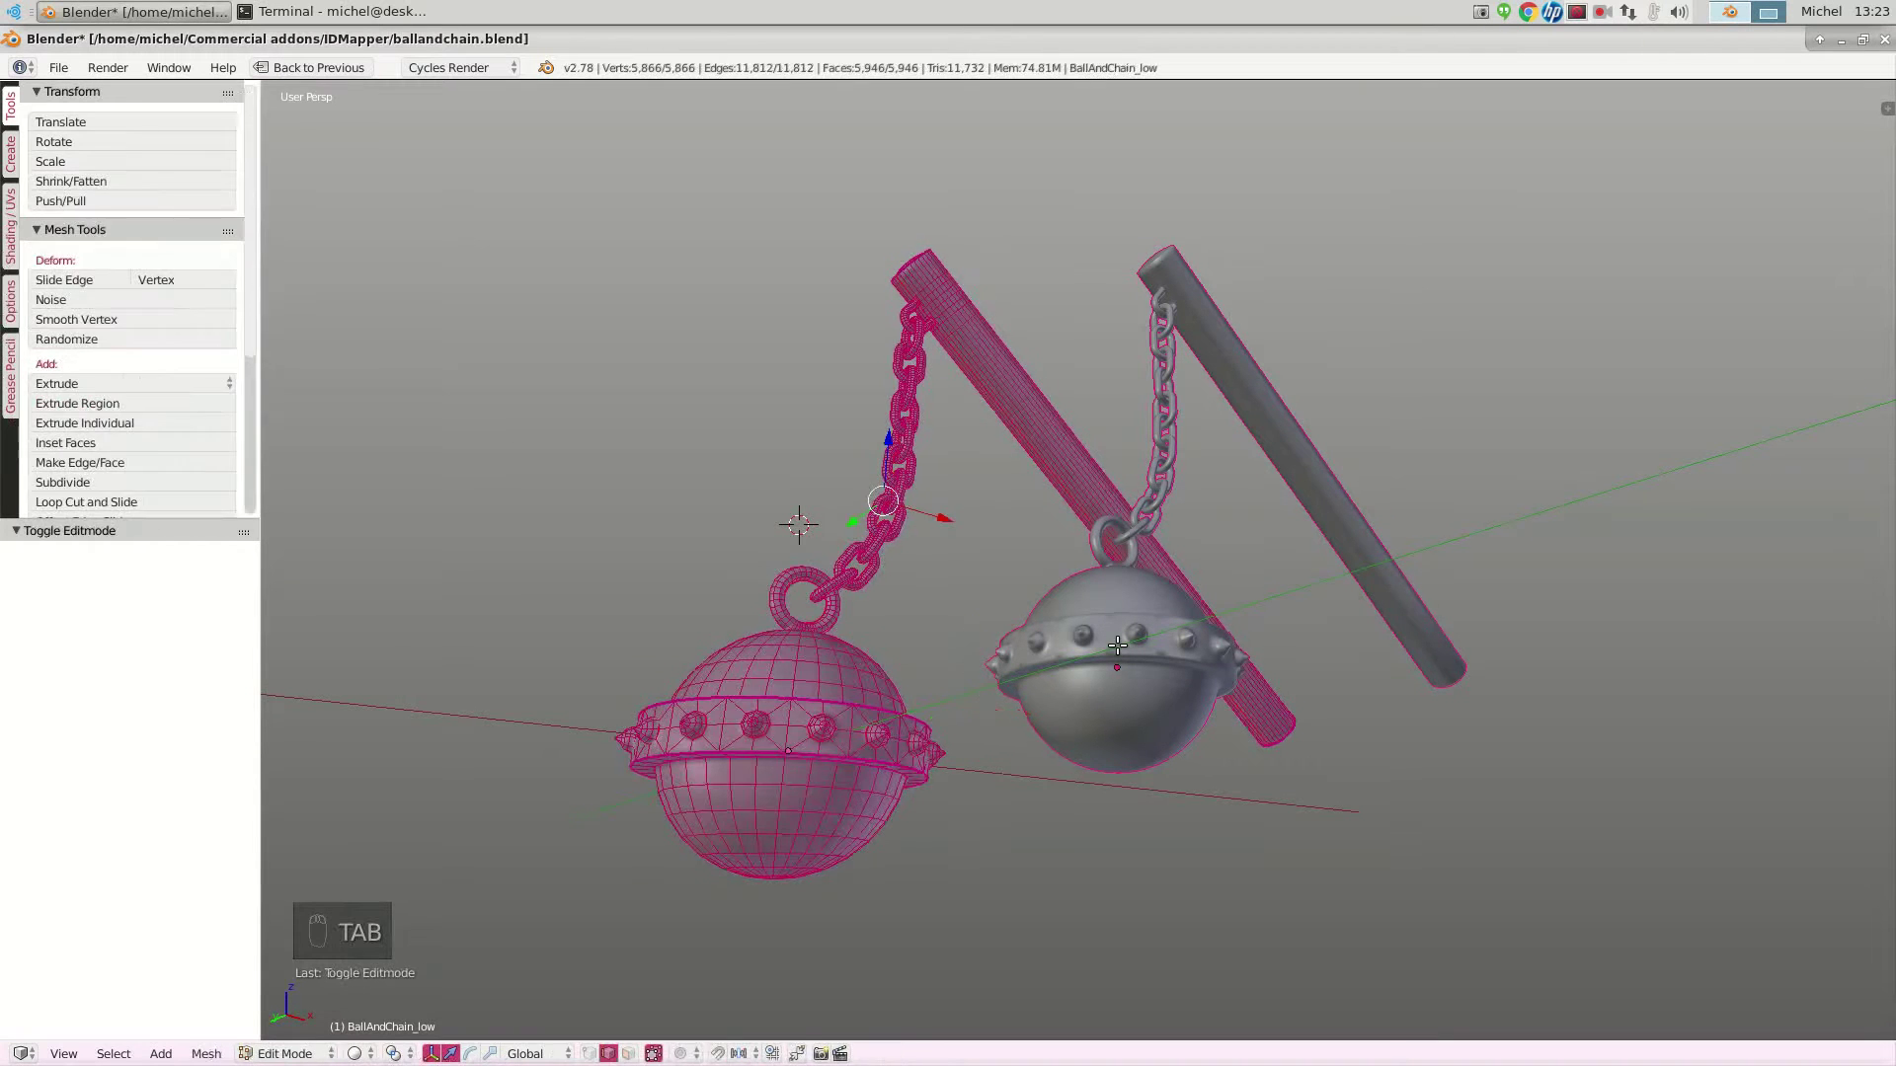
{"action": "right_click", "coordinate": [1116, 620]}
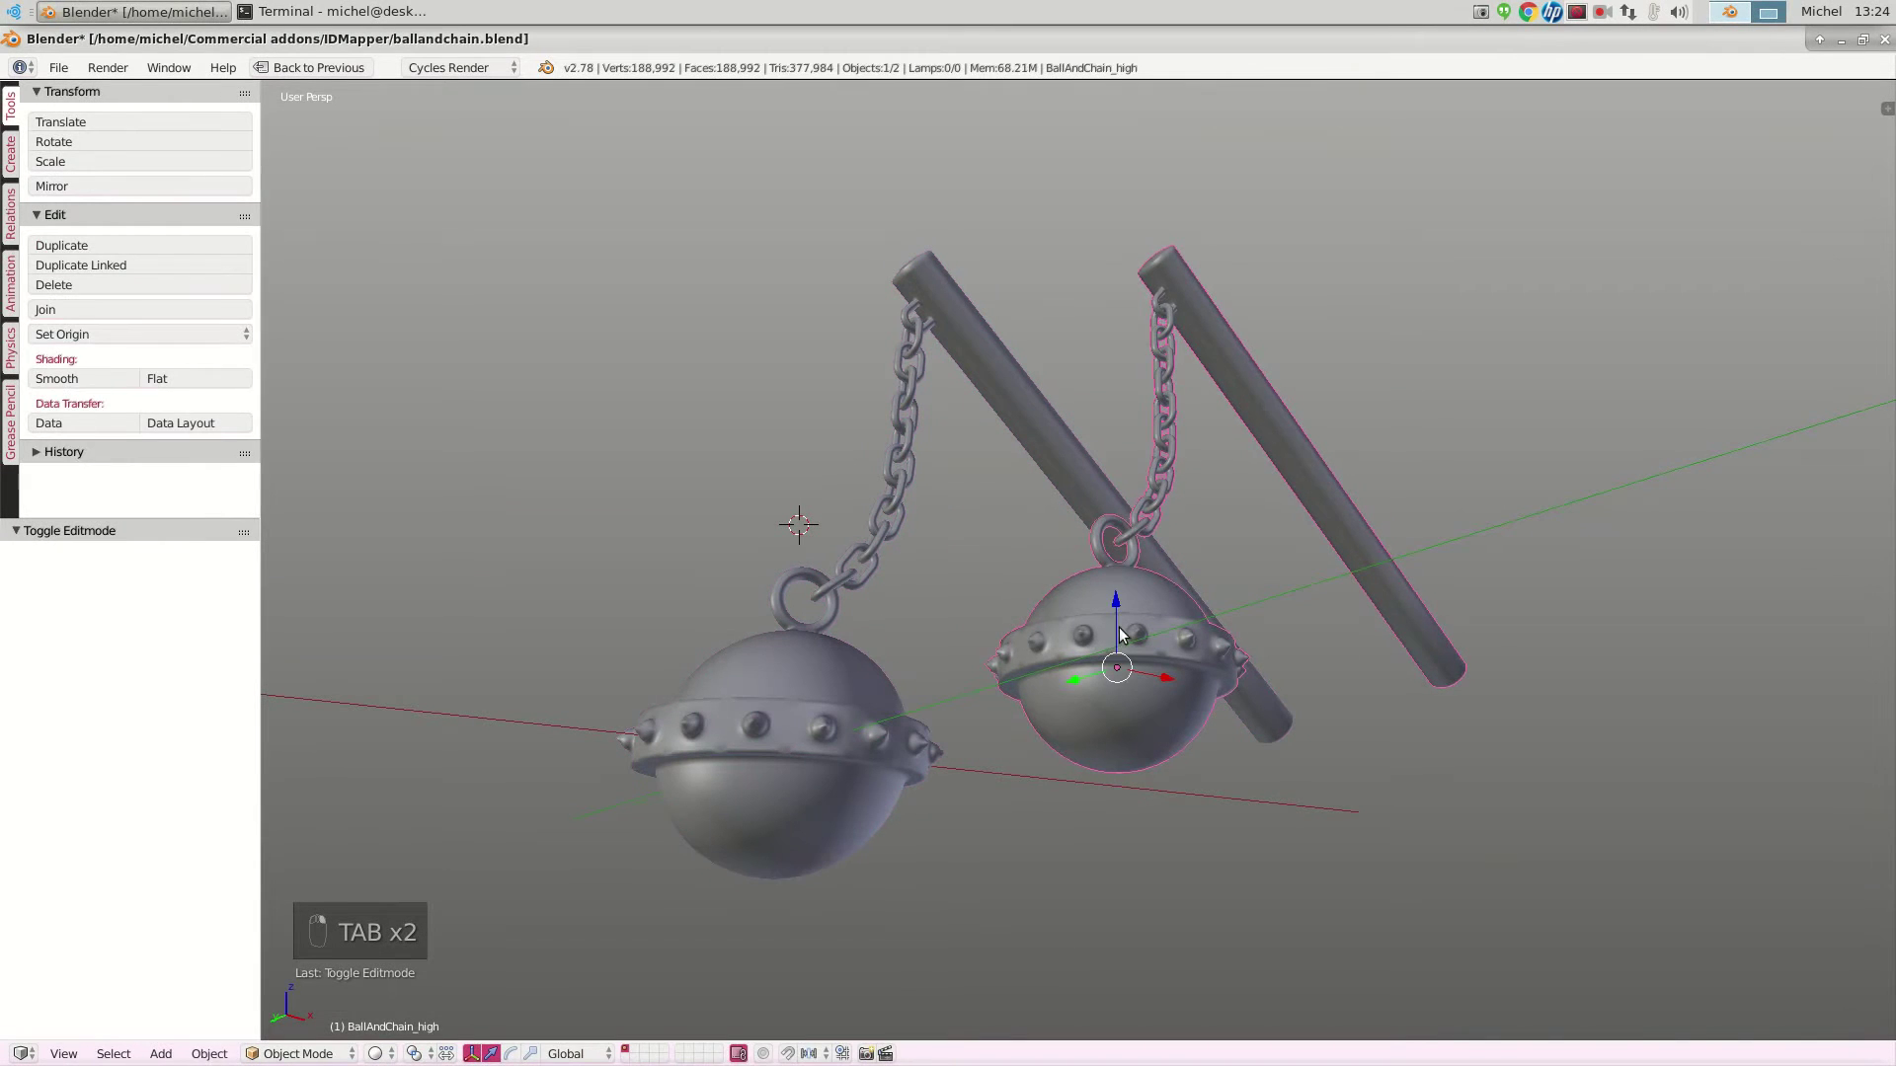
{"action": "key", "text": "Tab"}
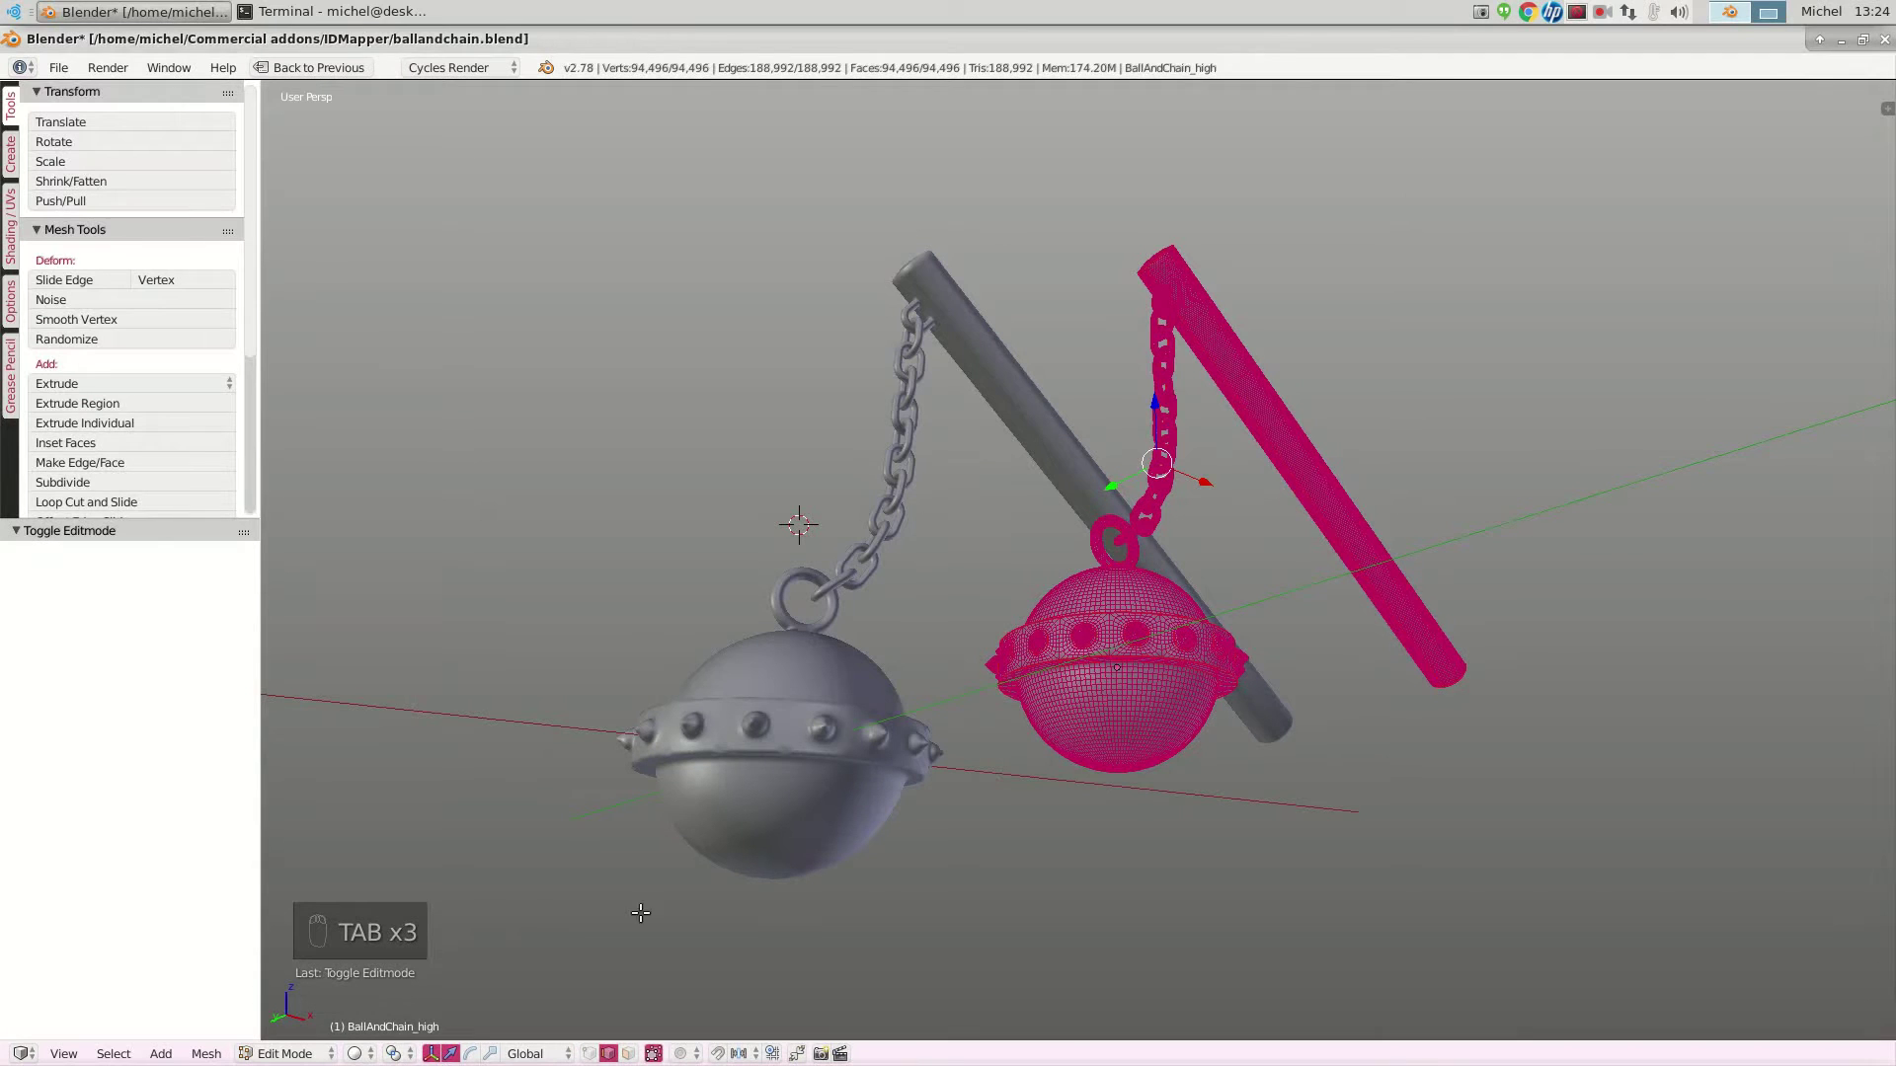
{"action": "left_click", "coordinate": [286, 1054]}
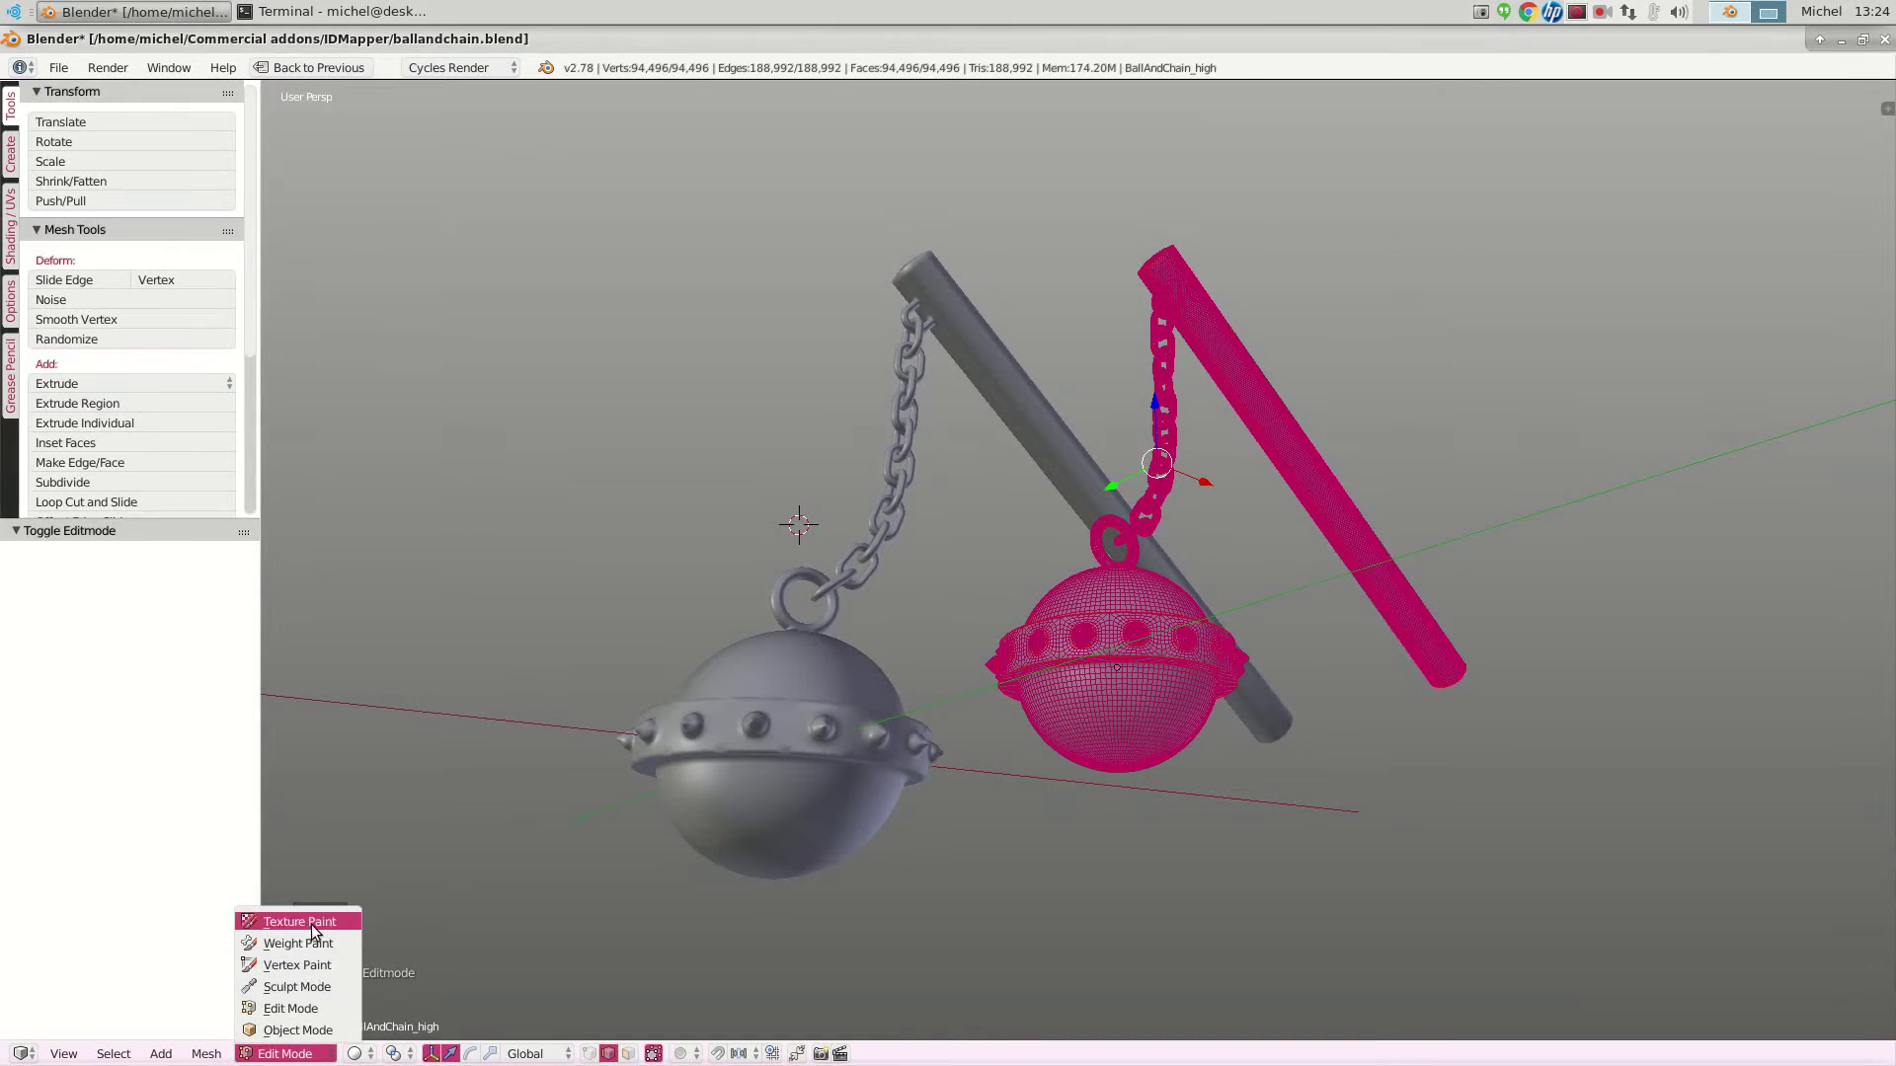
{"action": "left_click", "coordinate": [296, 965]}
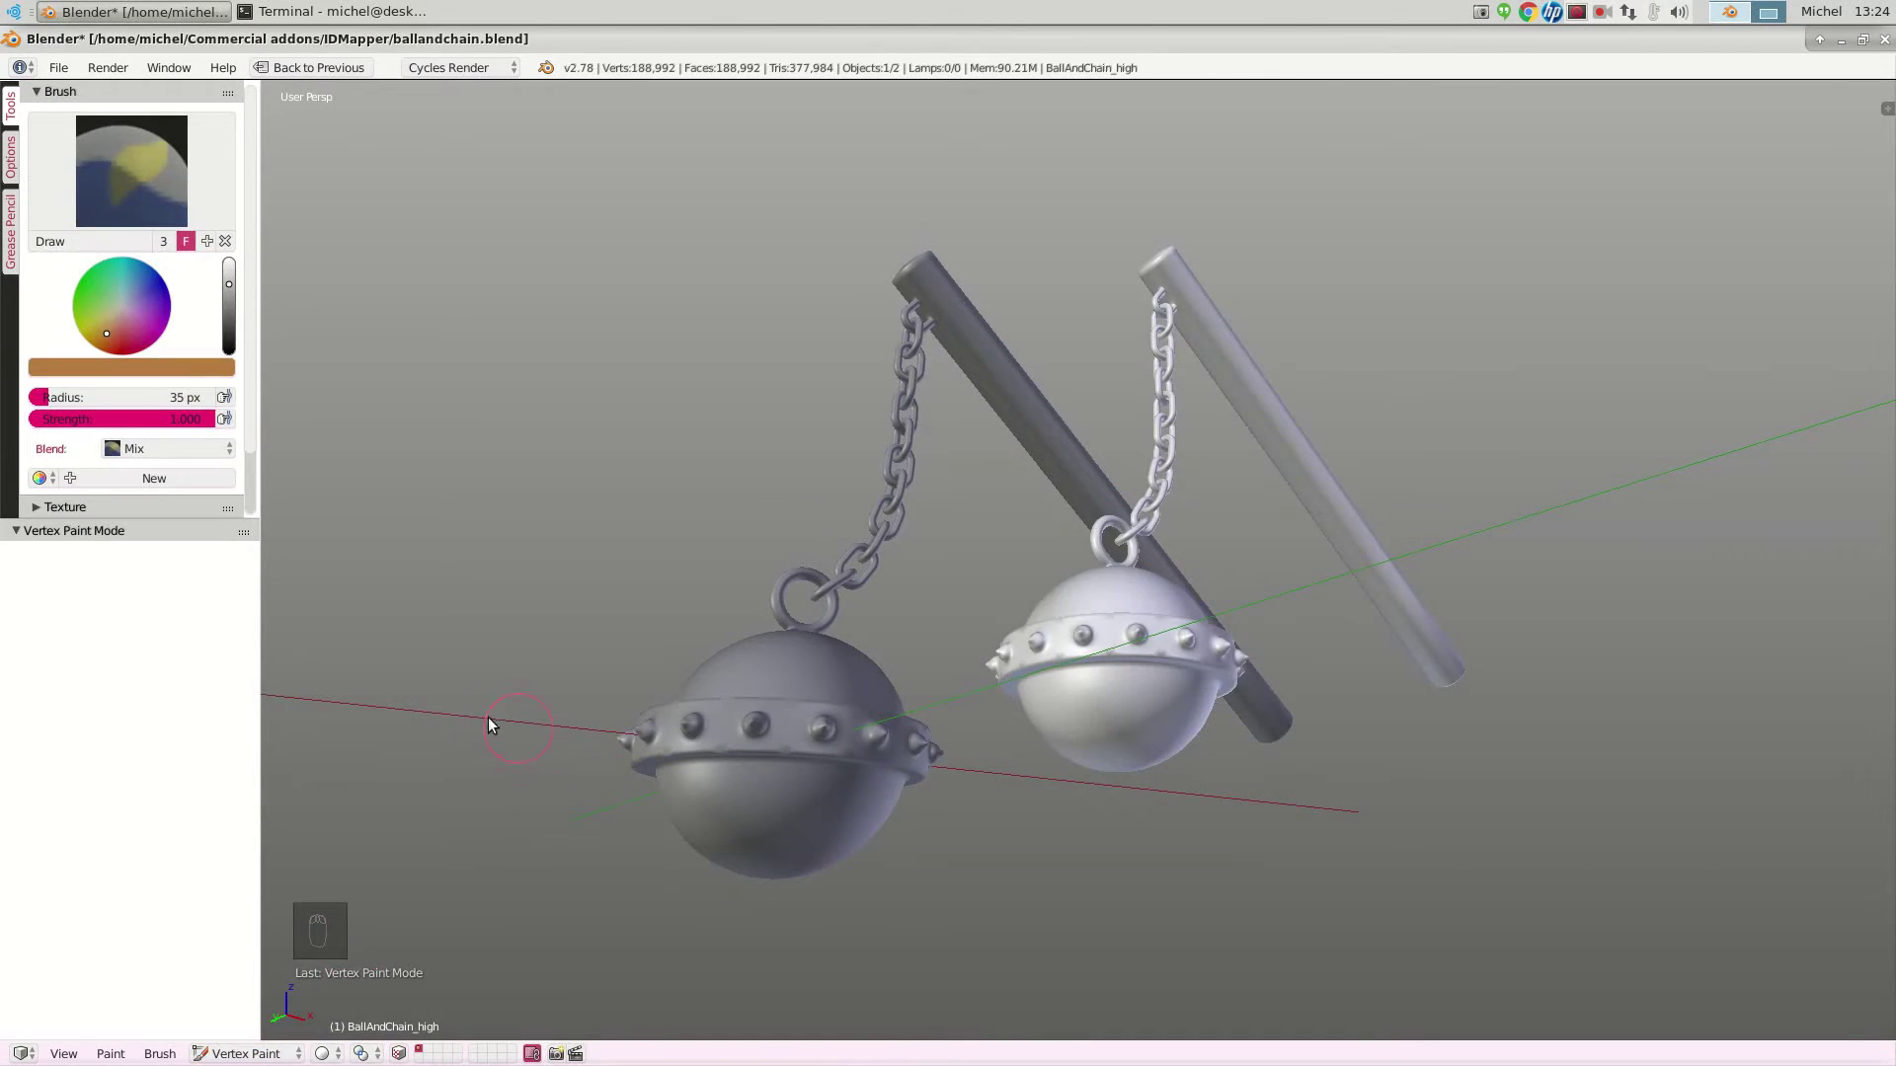
Copy the vertex colours onto the high-poly mesh with Vertex Color Copy, using BallAndChain_low as the source mesh
{"action": "mouse_move", "coordinate": [120, 1060]}
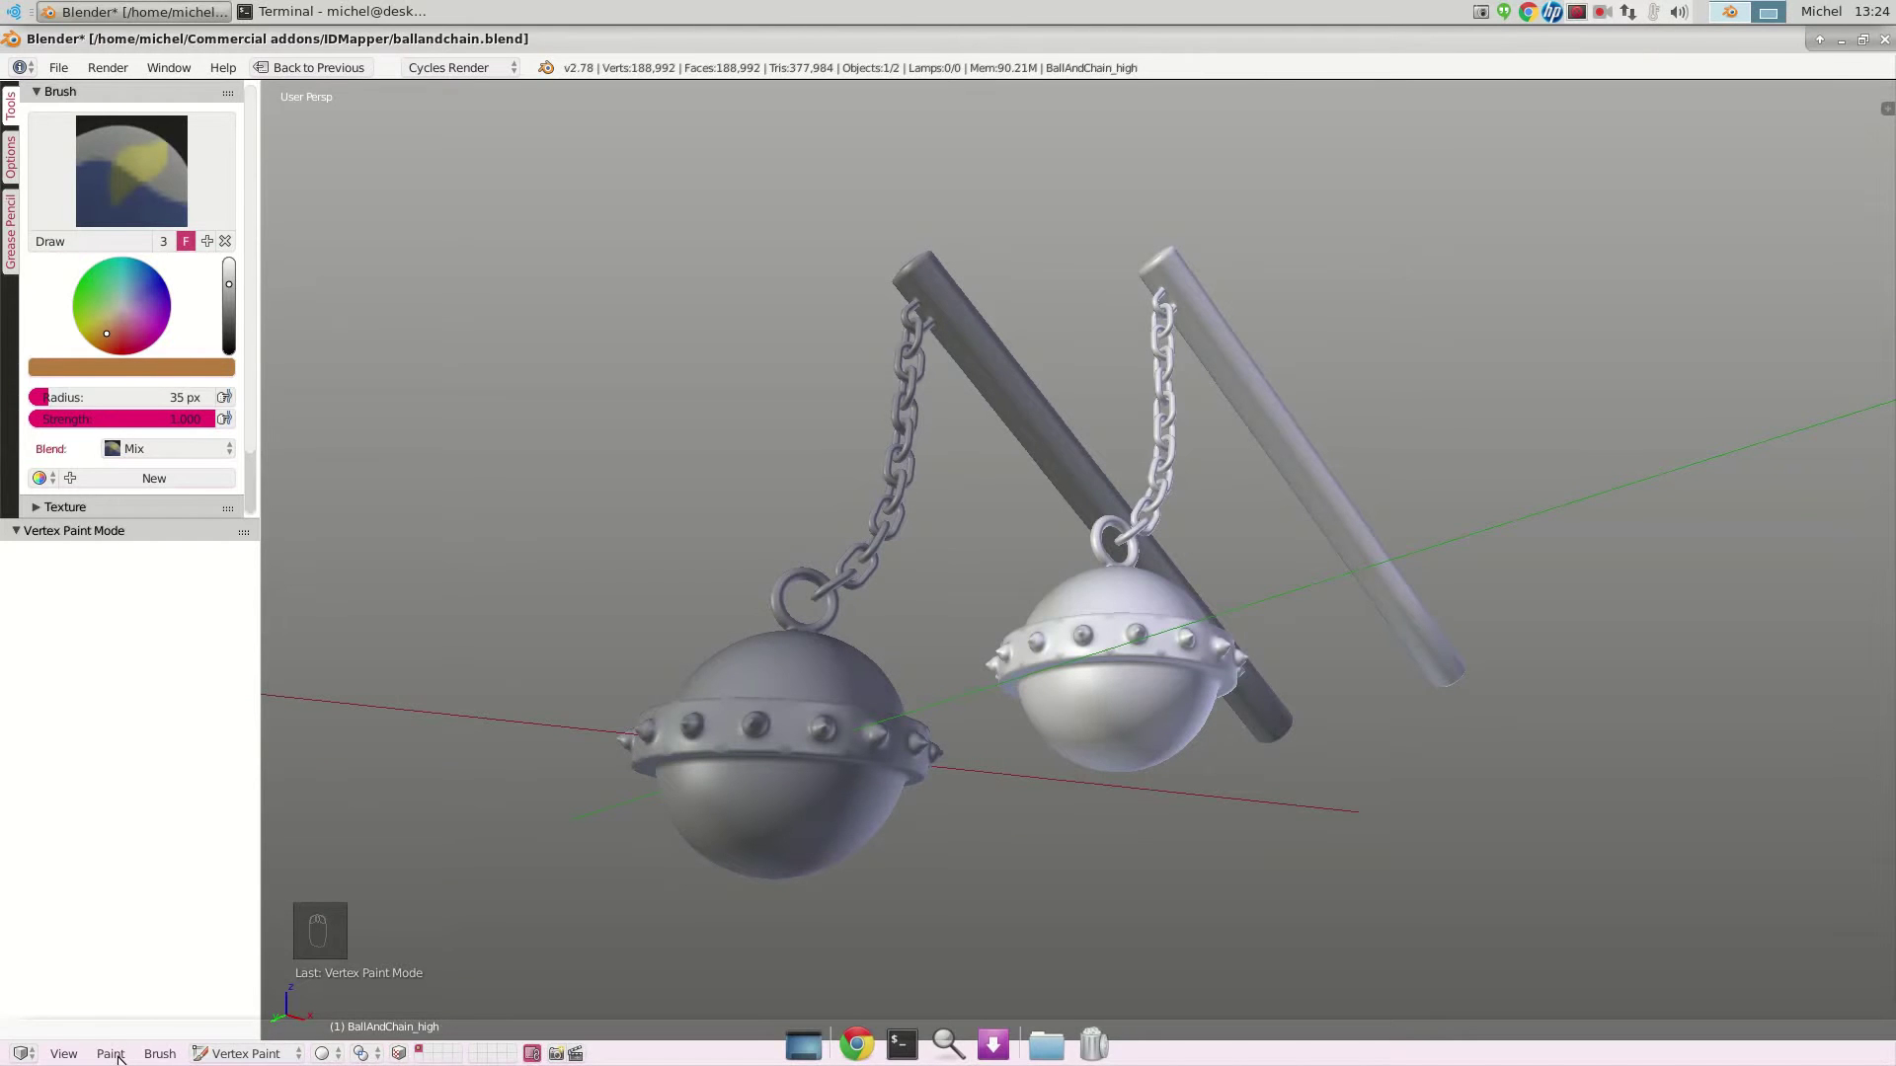
{"action": "left_click", "coordinate": [111, 1054]}
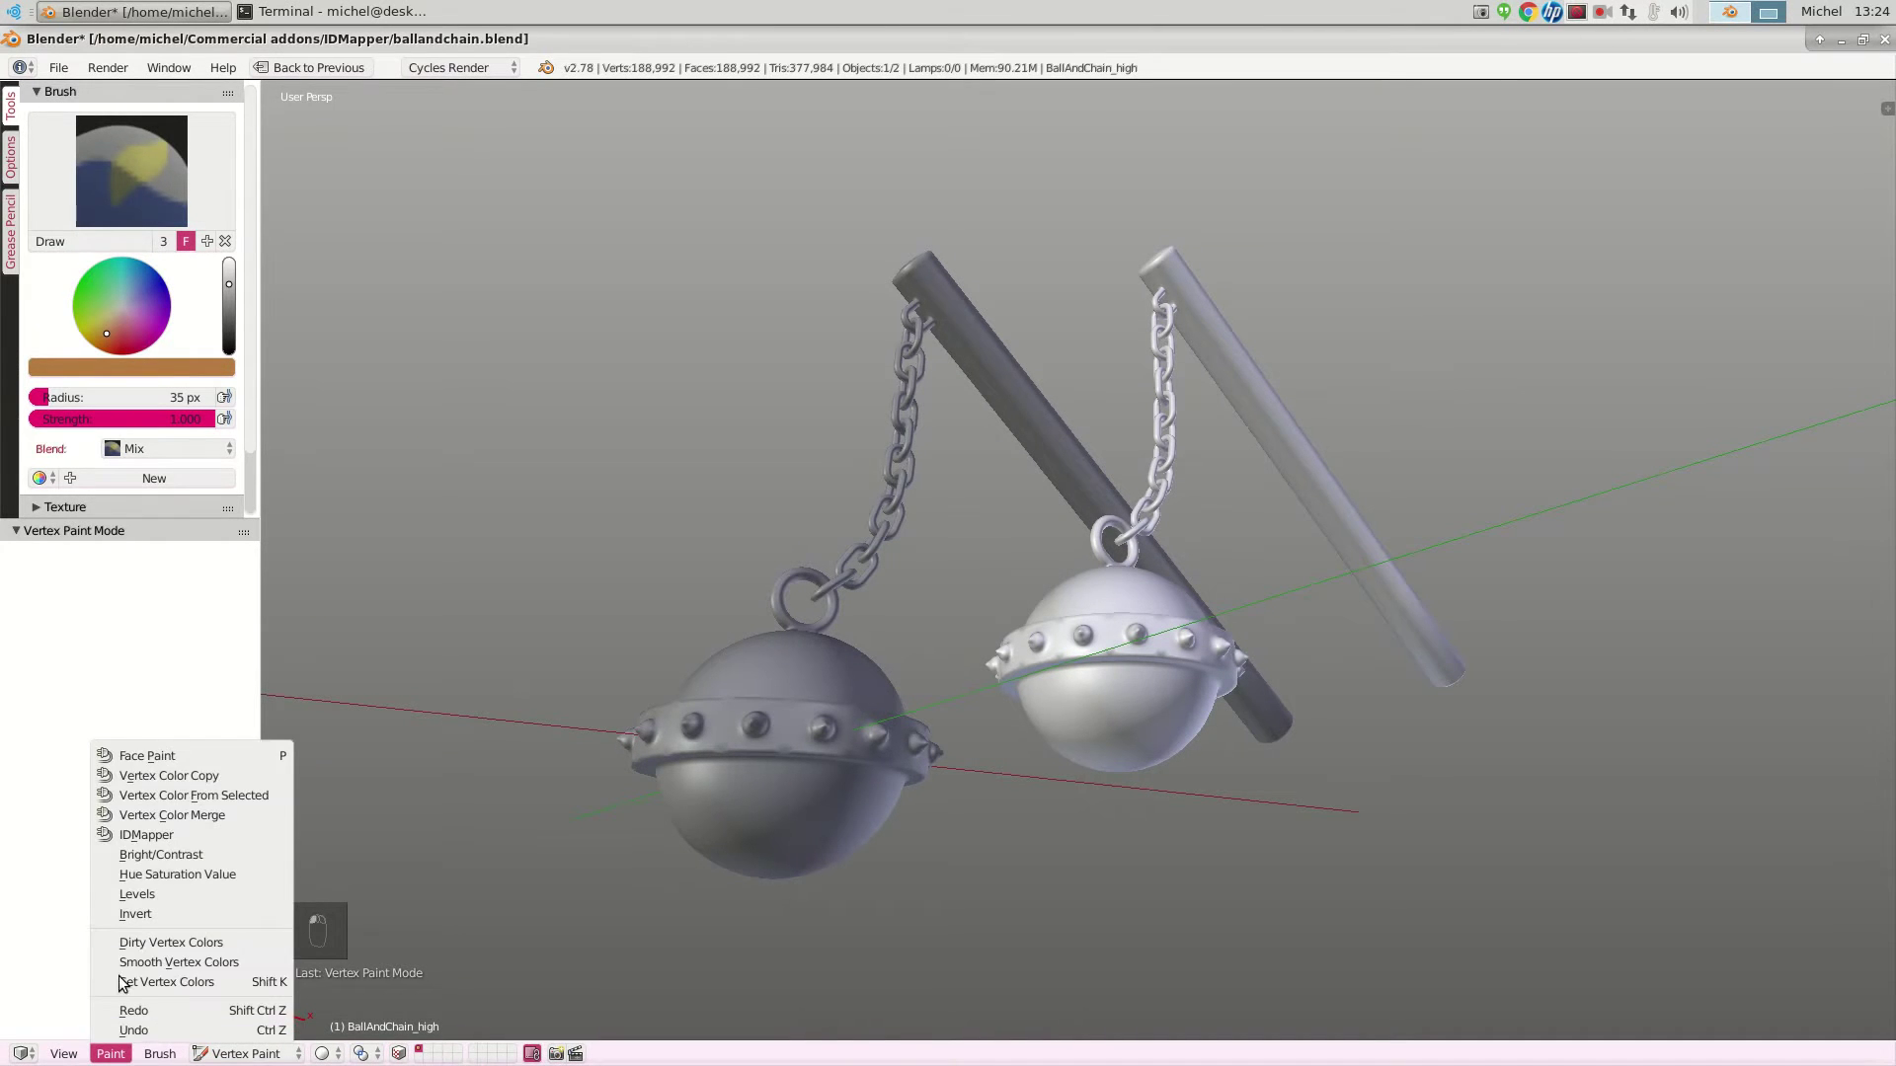
{"action": "left_click", "coordinate": [179, 777]}
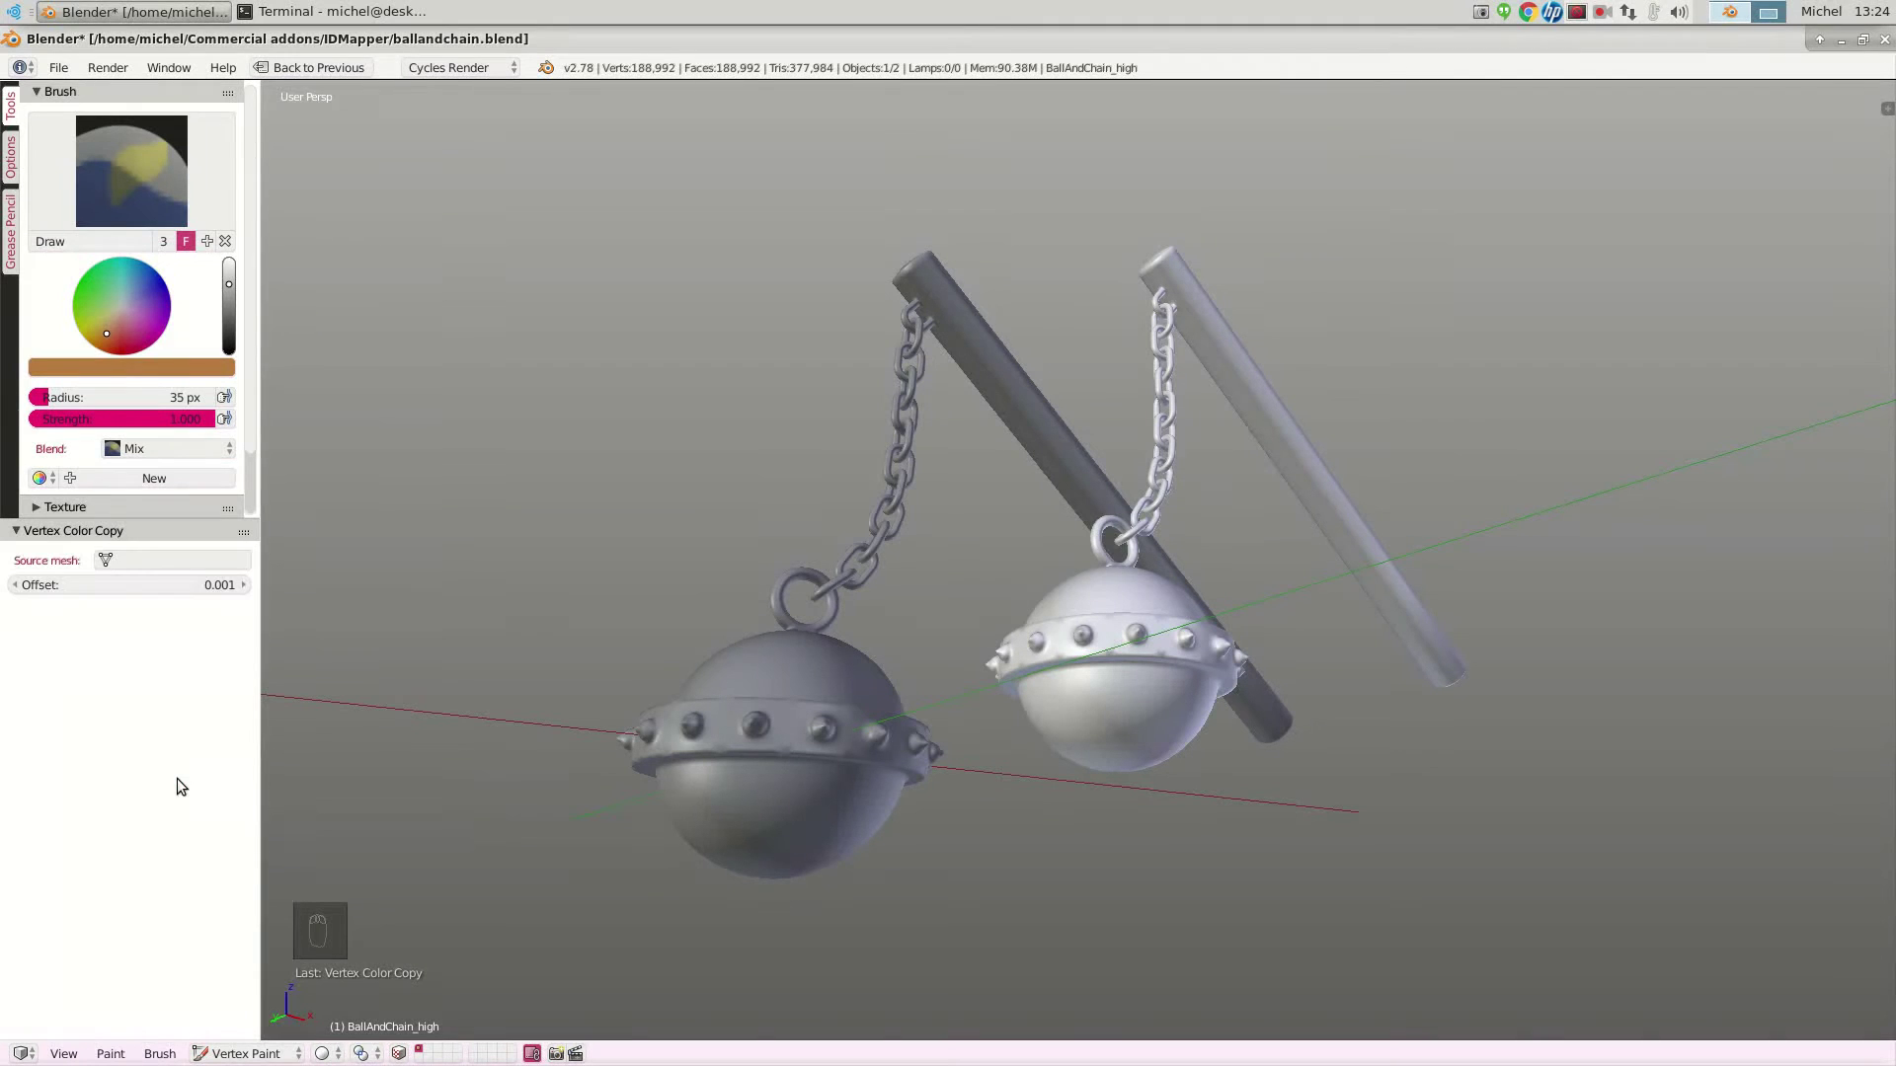
{"action": "left_click", "coordinate": [112, 559]}
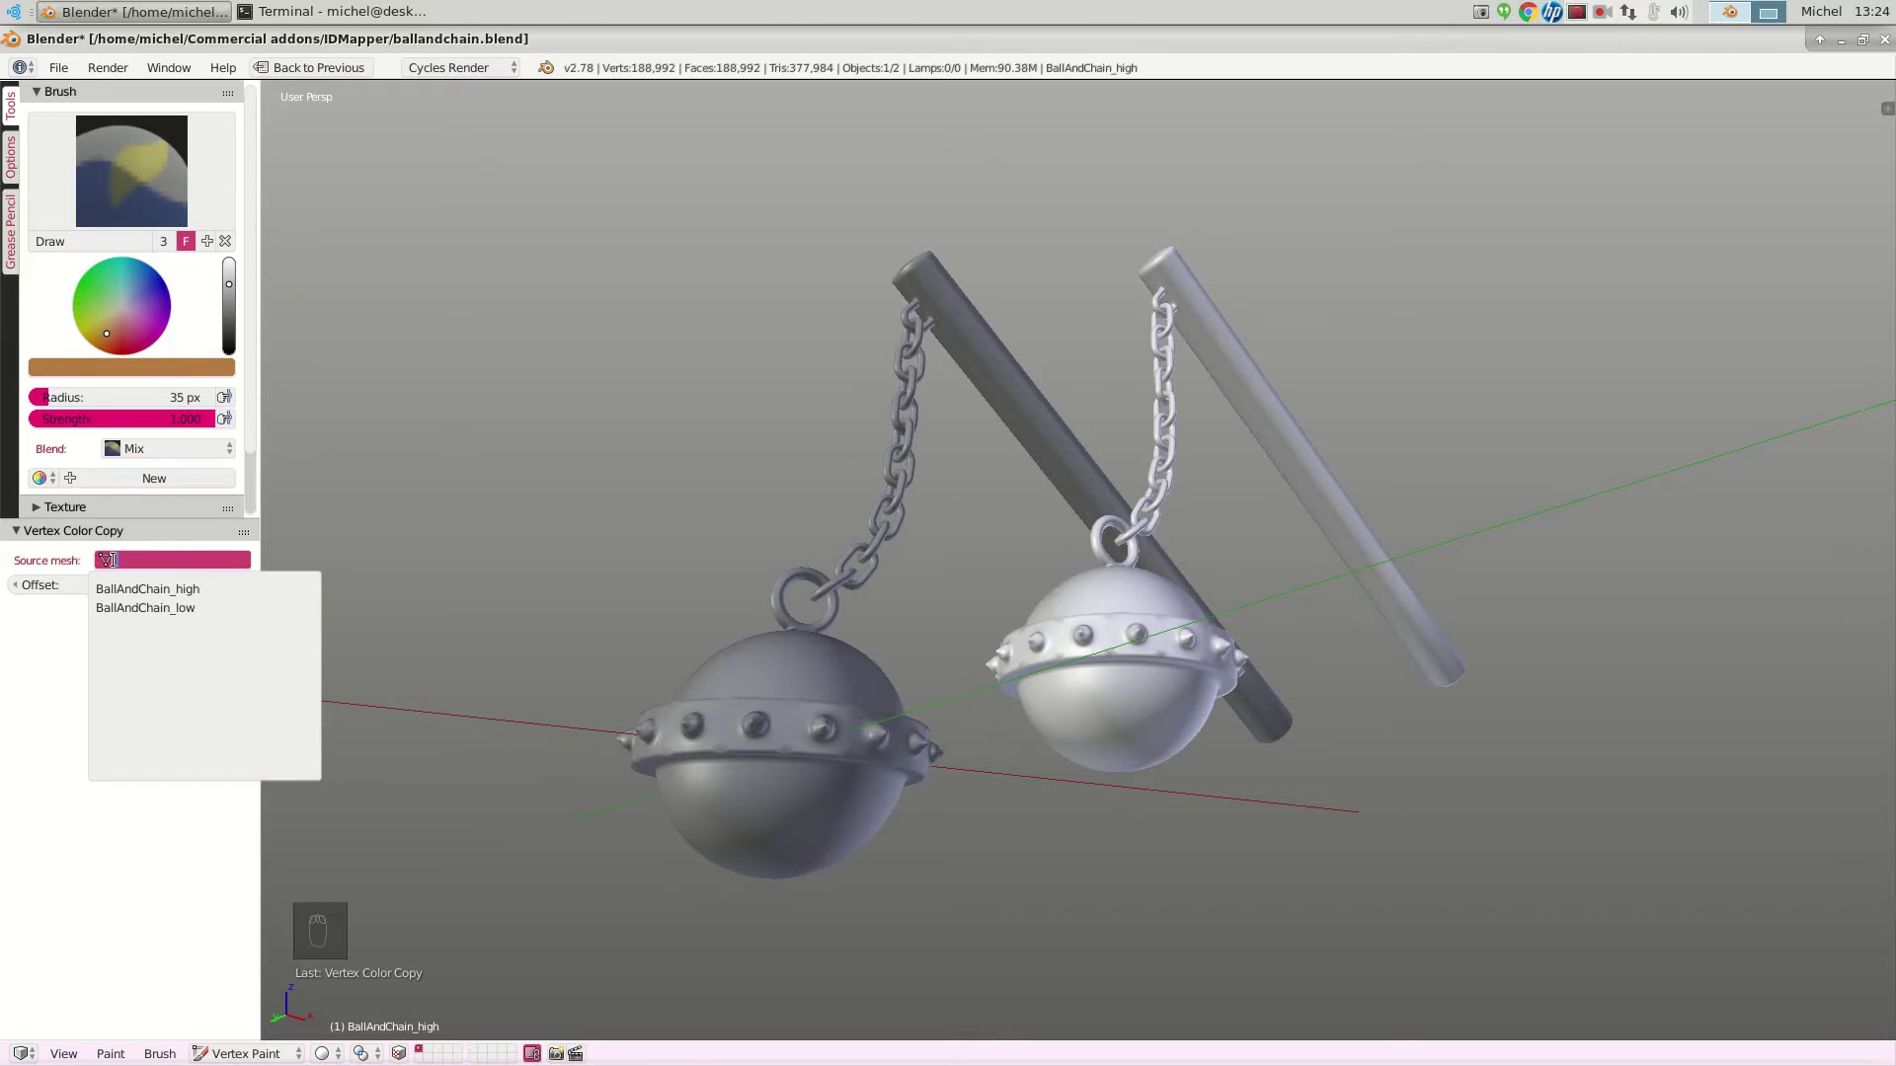
{"action": "left_click", "coordinate": [142, 610]}
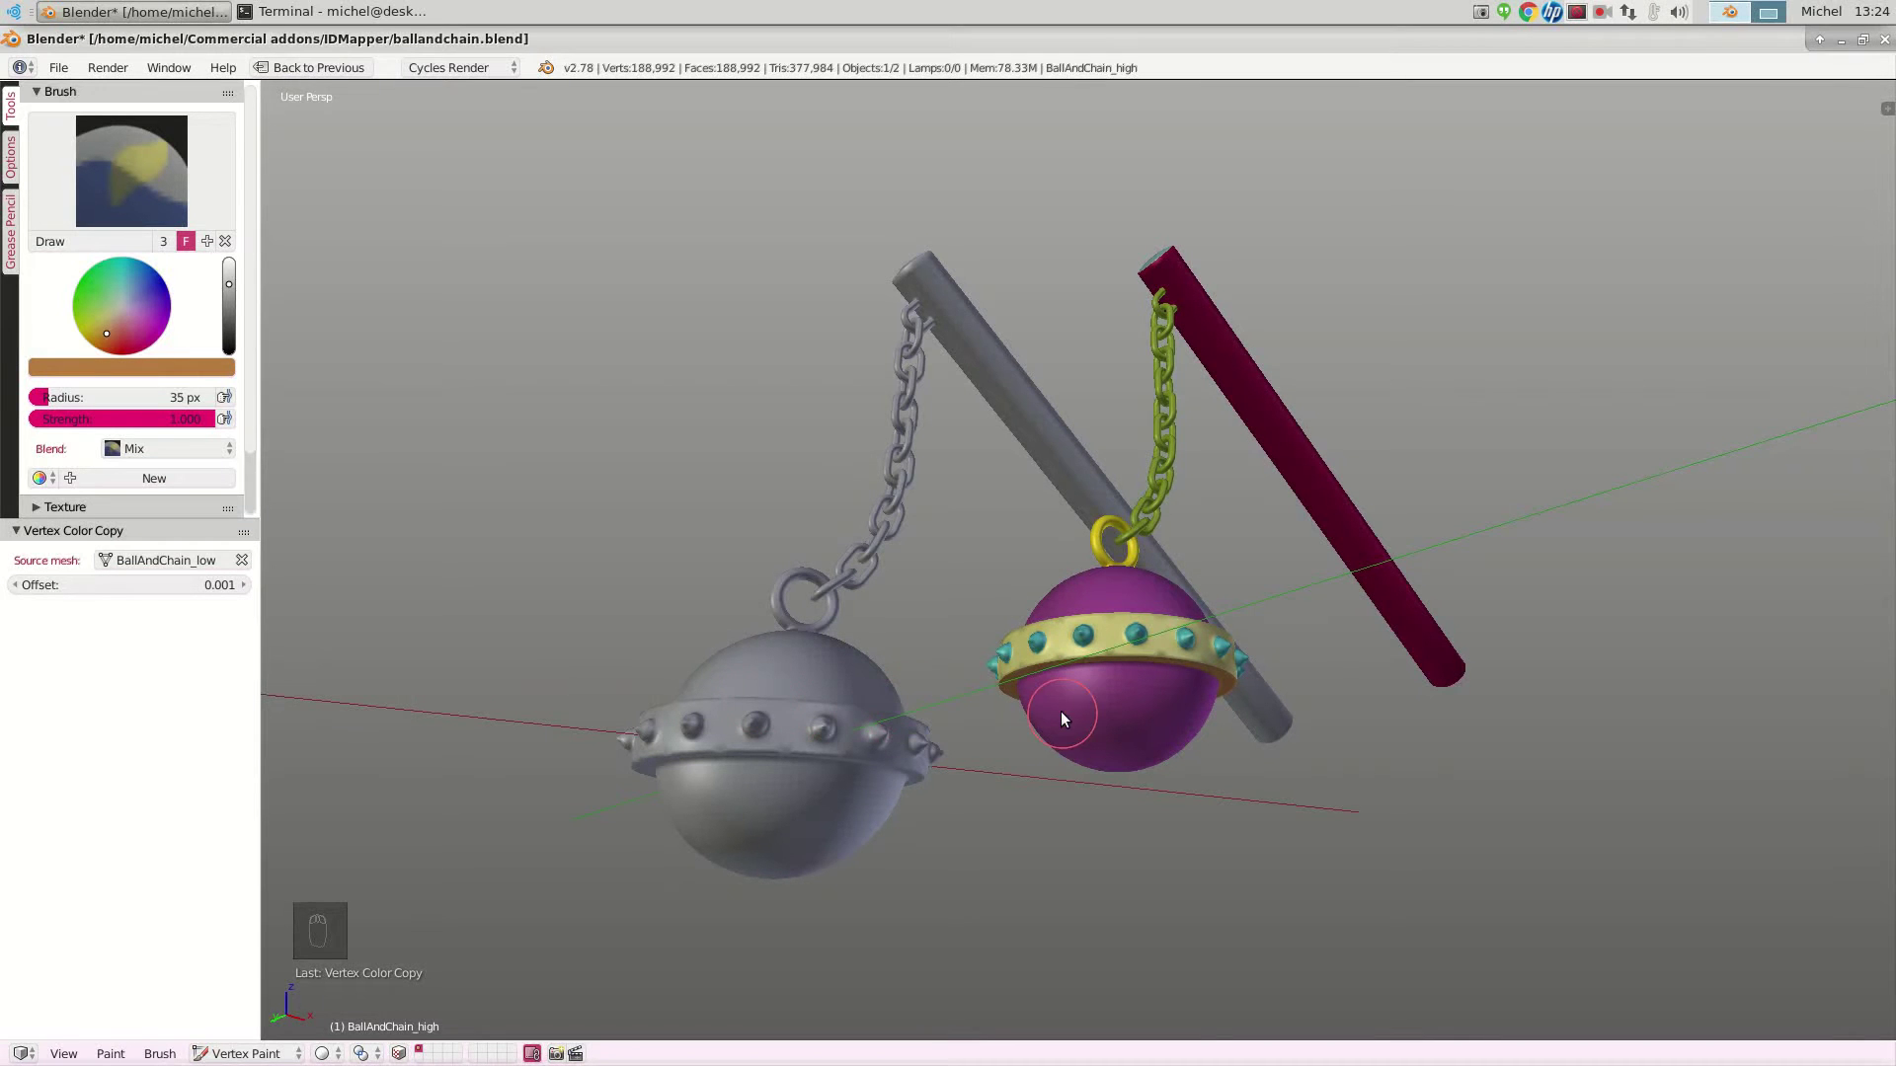
Sample the teal of the high-poly spikes in Face Paint, touch up the spikes' ragged edges, and leave Face Paint
{"action": "scroll", "coordinate": [1187, 730], "scroll_direction": "up", "scroll_amount": 3}
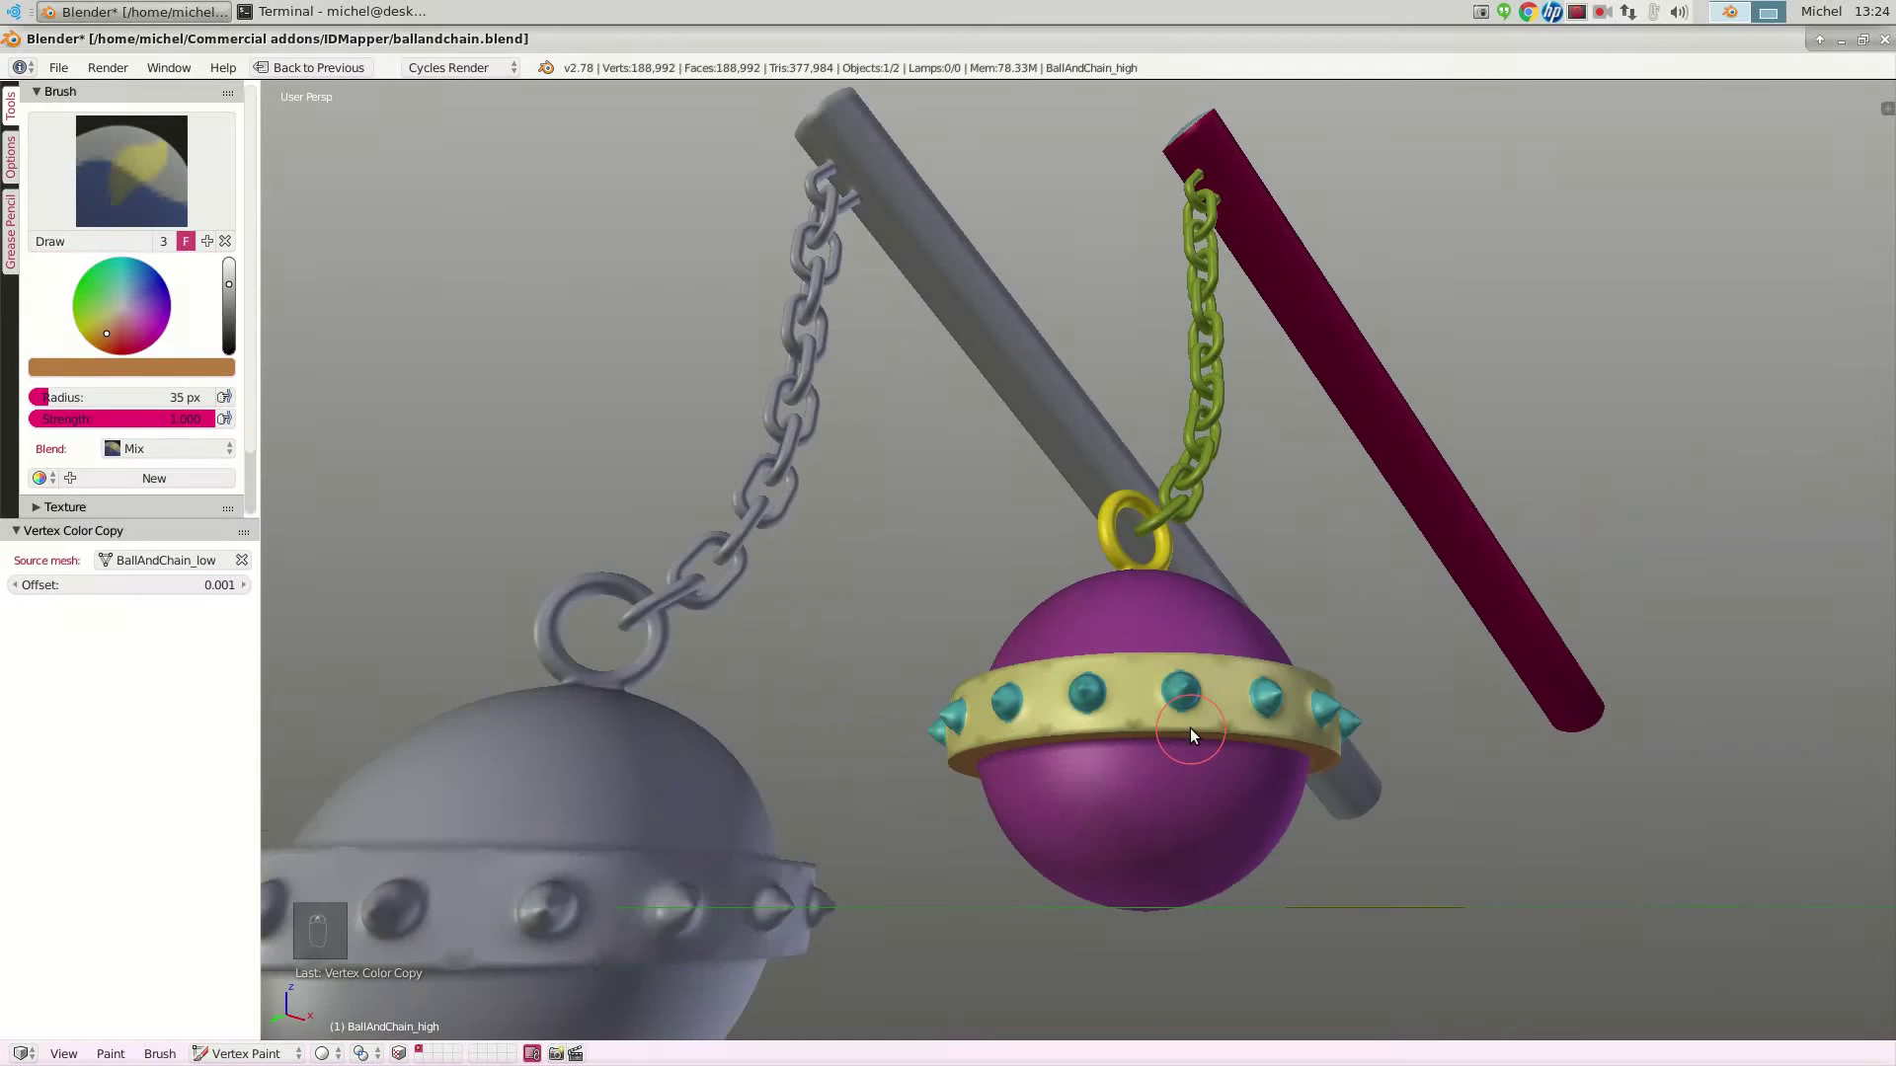
{"action": "scroll", "coordinate": [1189, 726], "scroll_direction": "up", "scroll_amount": 2}
{"action": "mouse_move", "coordinate": [1188, 720]}
{"action": "middle_mouse_down"}
{"action": "mouse_move", "coordinate": [1179, 760]}
{"action": "mouse_move", "coordinate": [1210, 792]}
{"action": "mouse_move", "coordinate": [1260, 763]}
{"action": "mouse_move", "coordinate": [1260, 790]}
{"action": "mouse_move", "coordinate": [1235, 790]}
{"action": "mouse_move", "coordinate": [1260, 767]}
{"action": "mouse_move", "coordinate": [1233, 736]}
{"action": "mouse_move", "coordinate": [1175, 766]}
{"action": "mouse_move", "coordinate": [1217, 737]}
{"action": "middle_mouse_up"}
{"action": "scroll", "coordinate": [1176, 737], "scroll_direction": "up", "scroll_amount": 5}
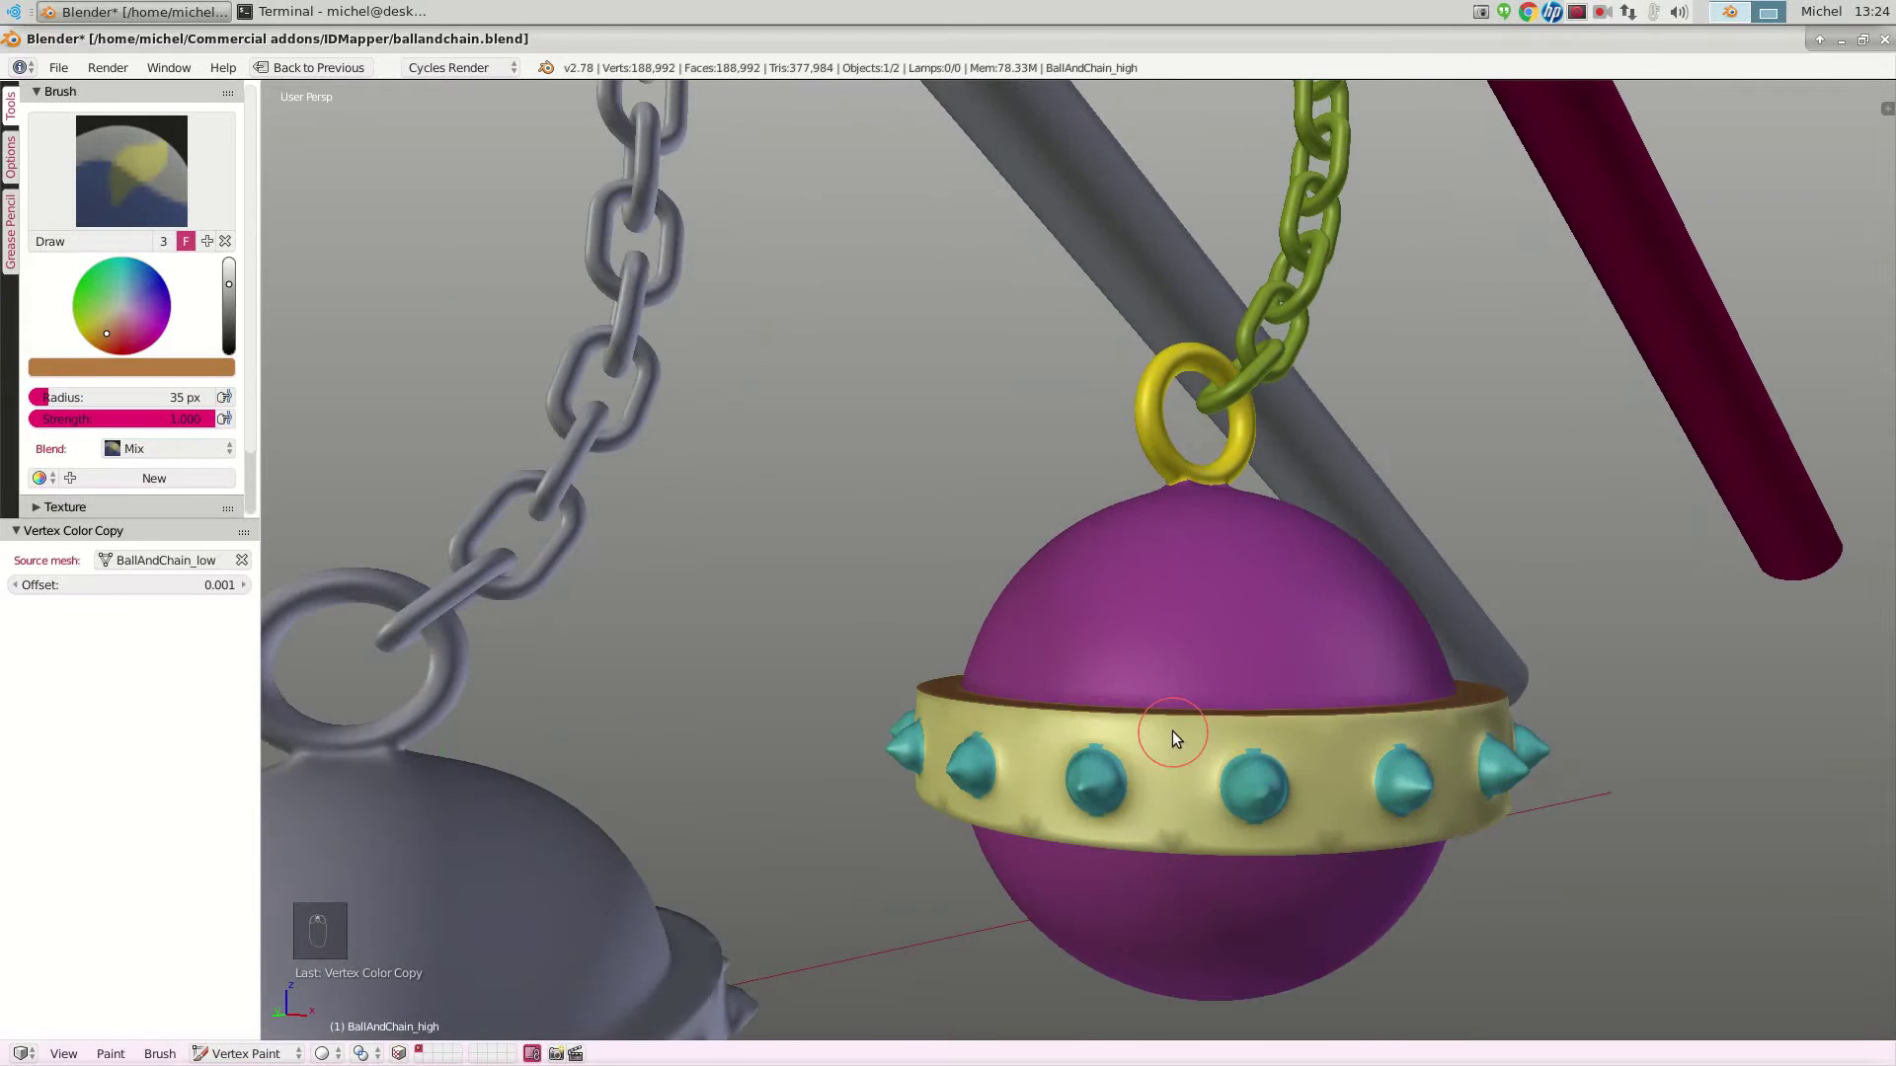
{"action": "middle_click_drag", "start_coordinate": [1175, 738], "coordinate": [1100, 778]}
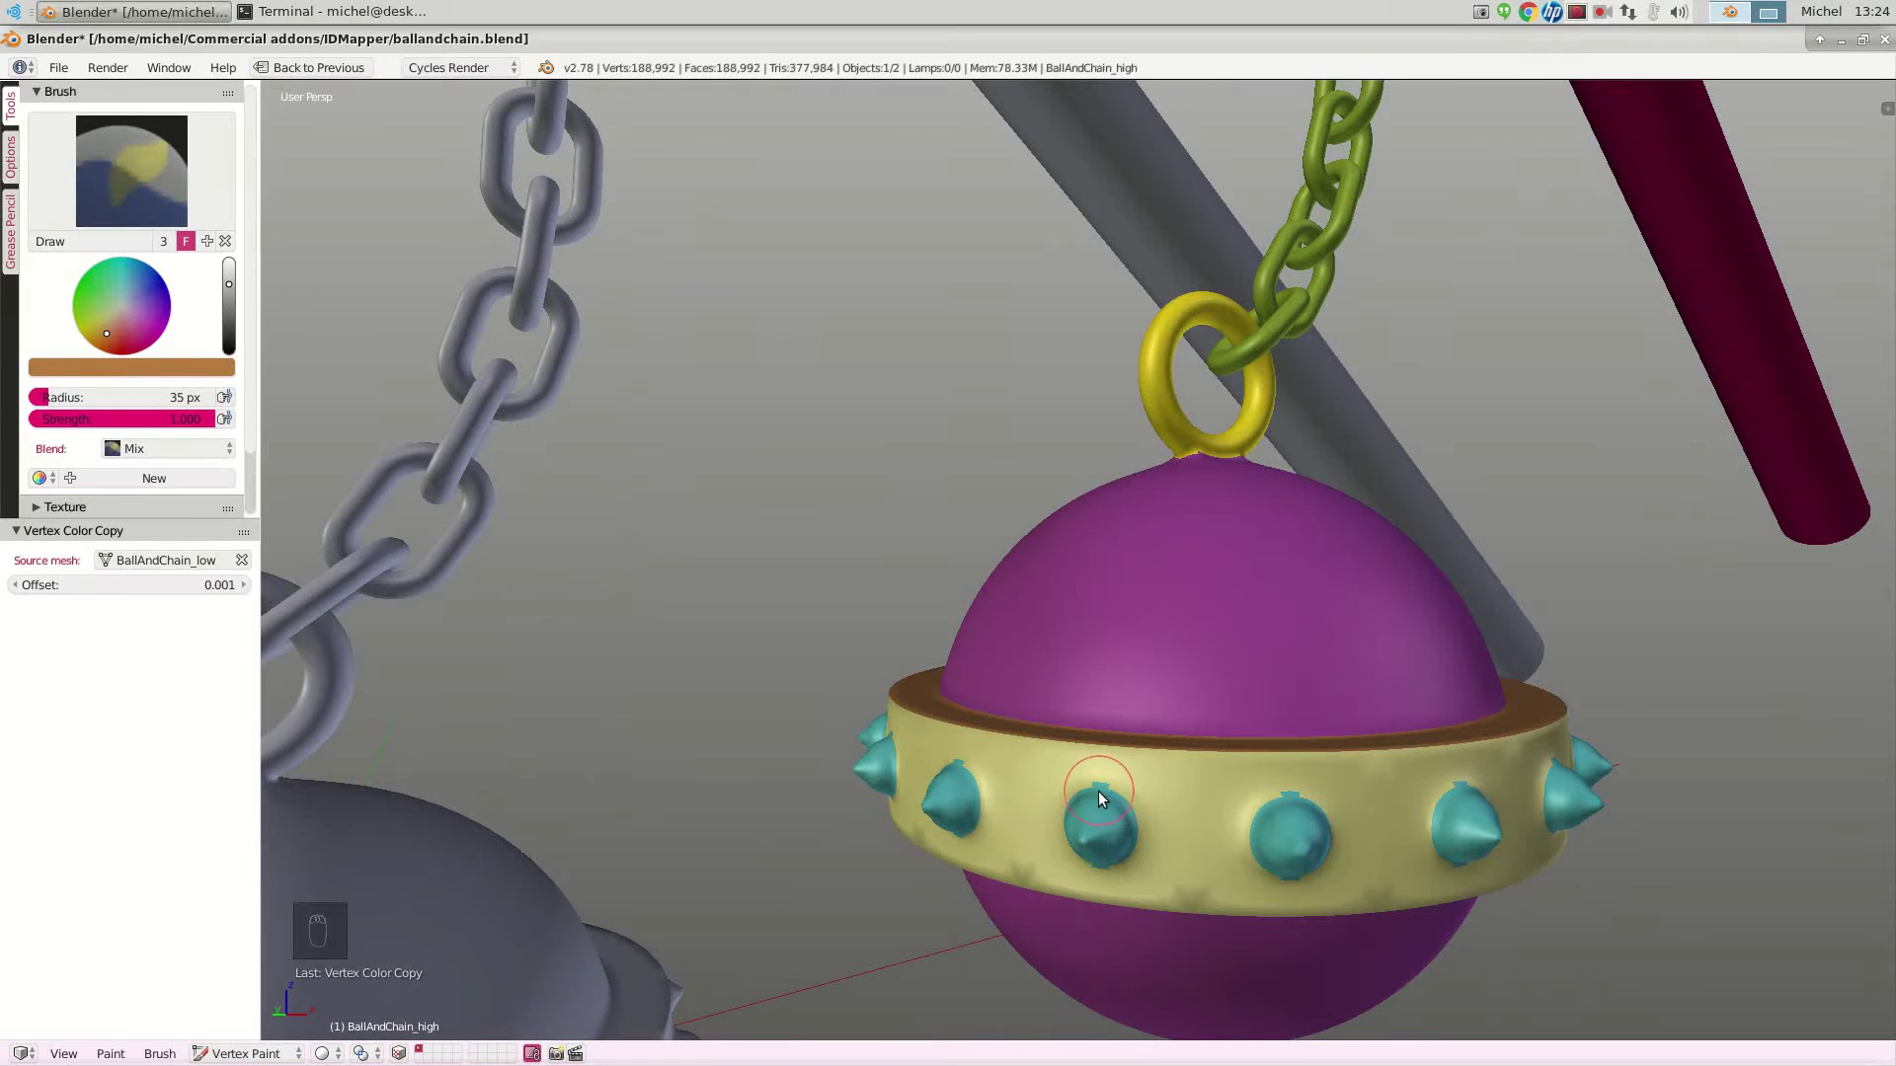
{"action": "scroll", "coordinate": [1139, 780], "scroll_direction": "down", "scroll_amount": 1}
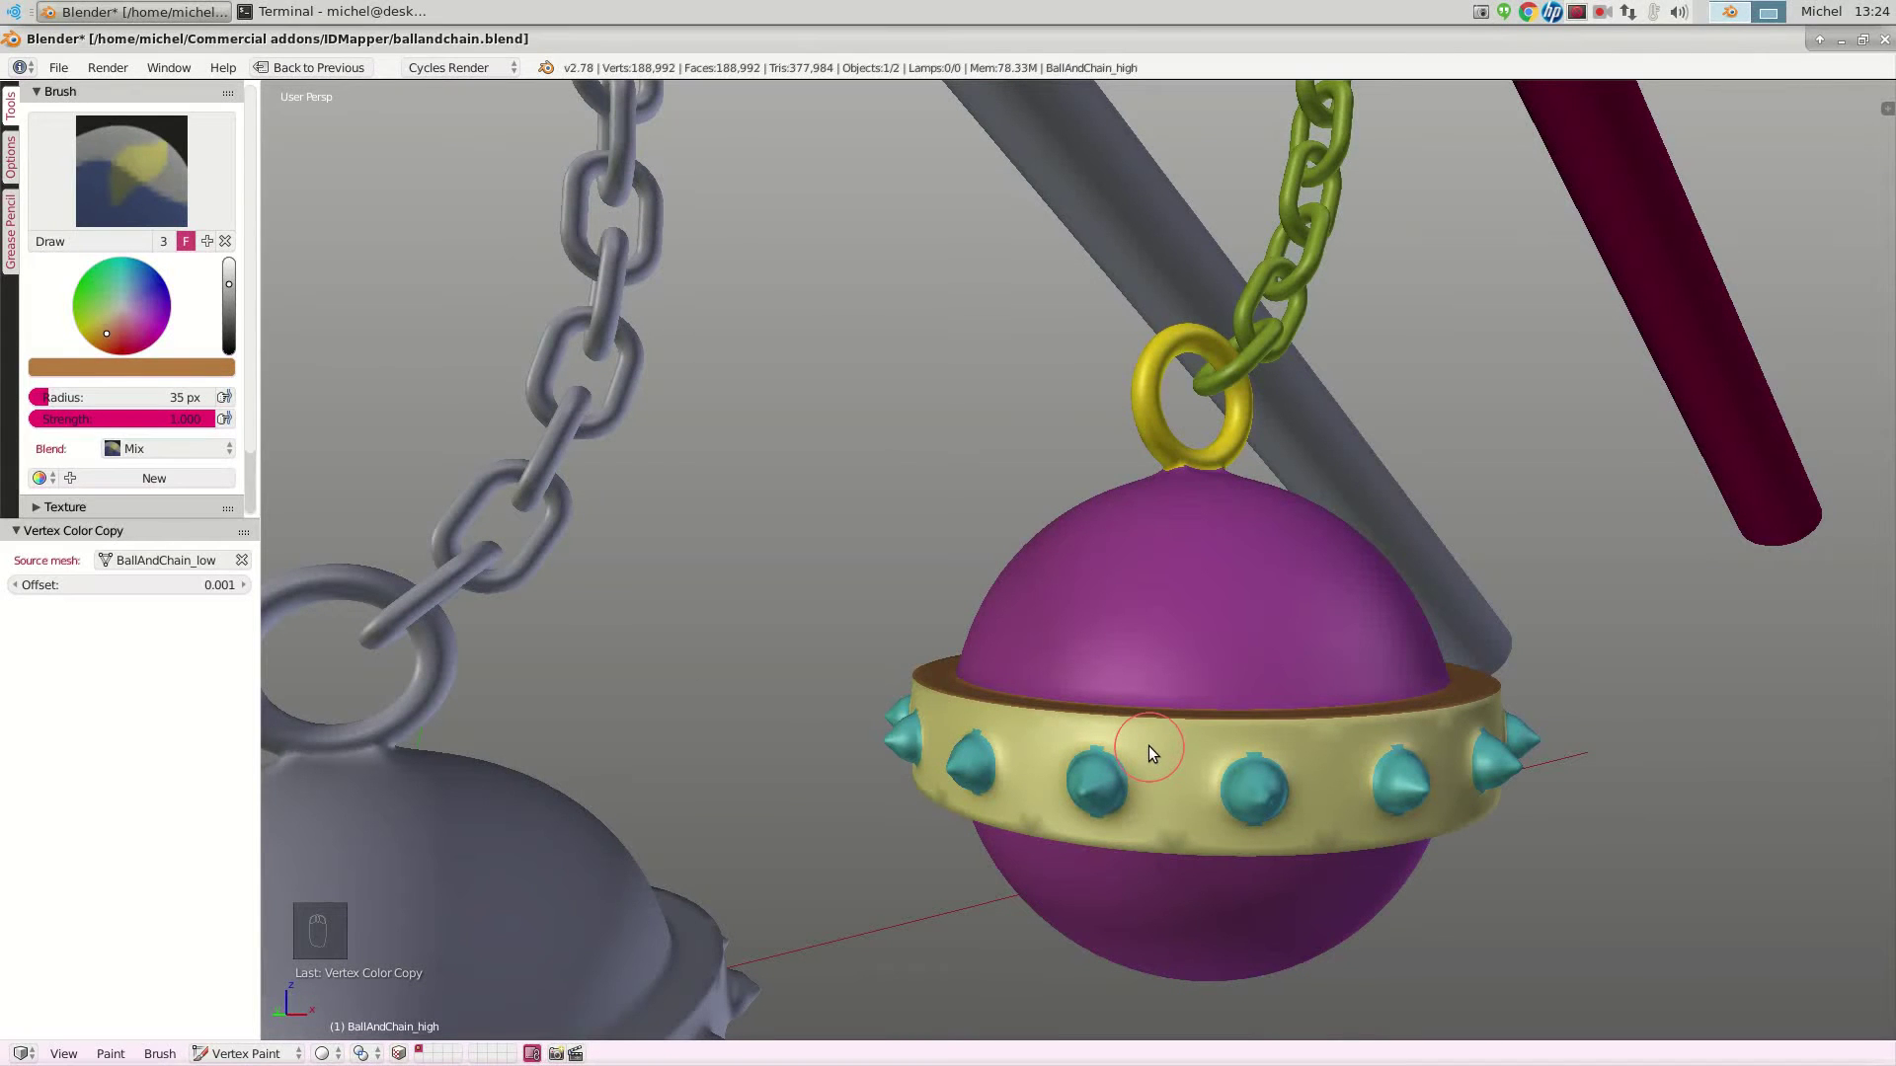
{"action": "key", "text": "p"}
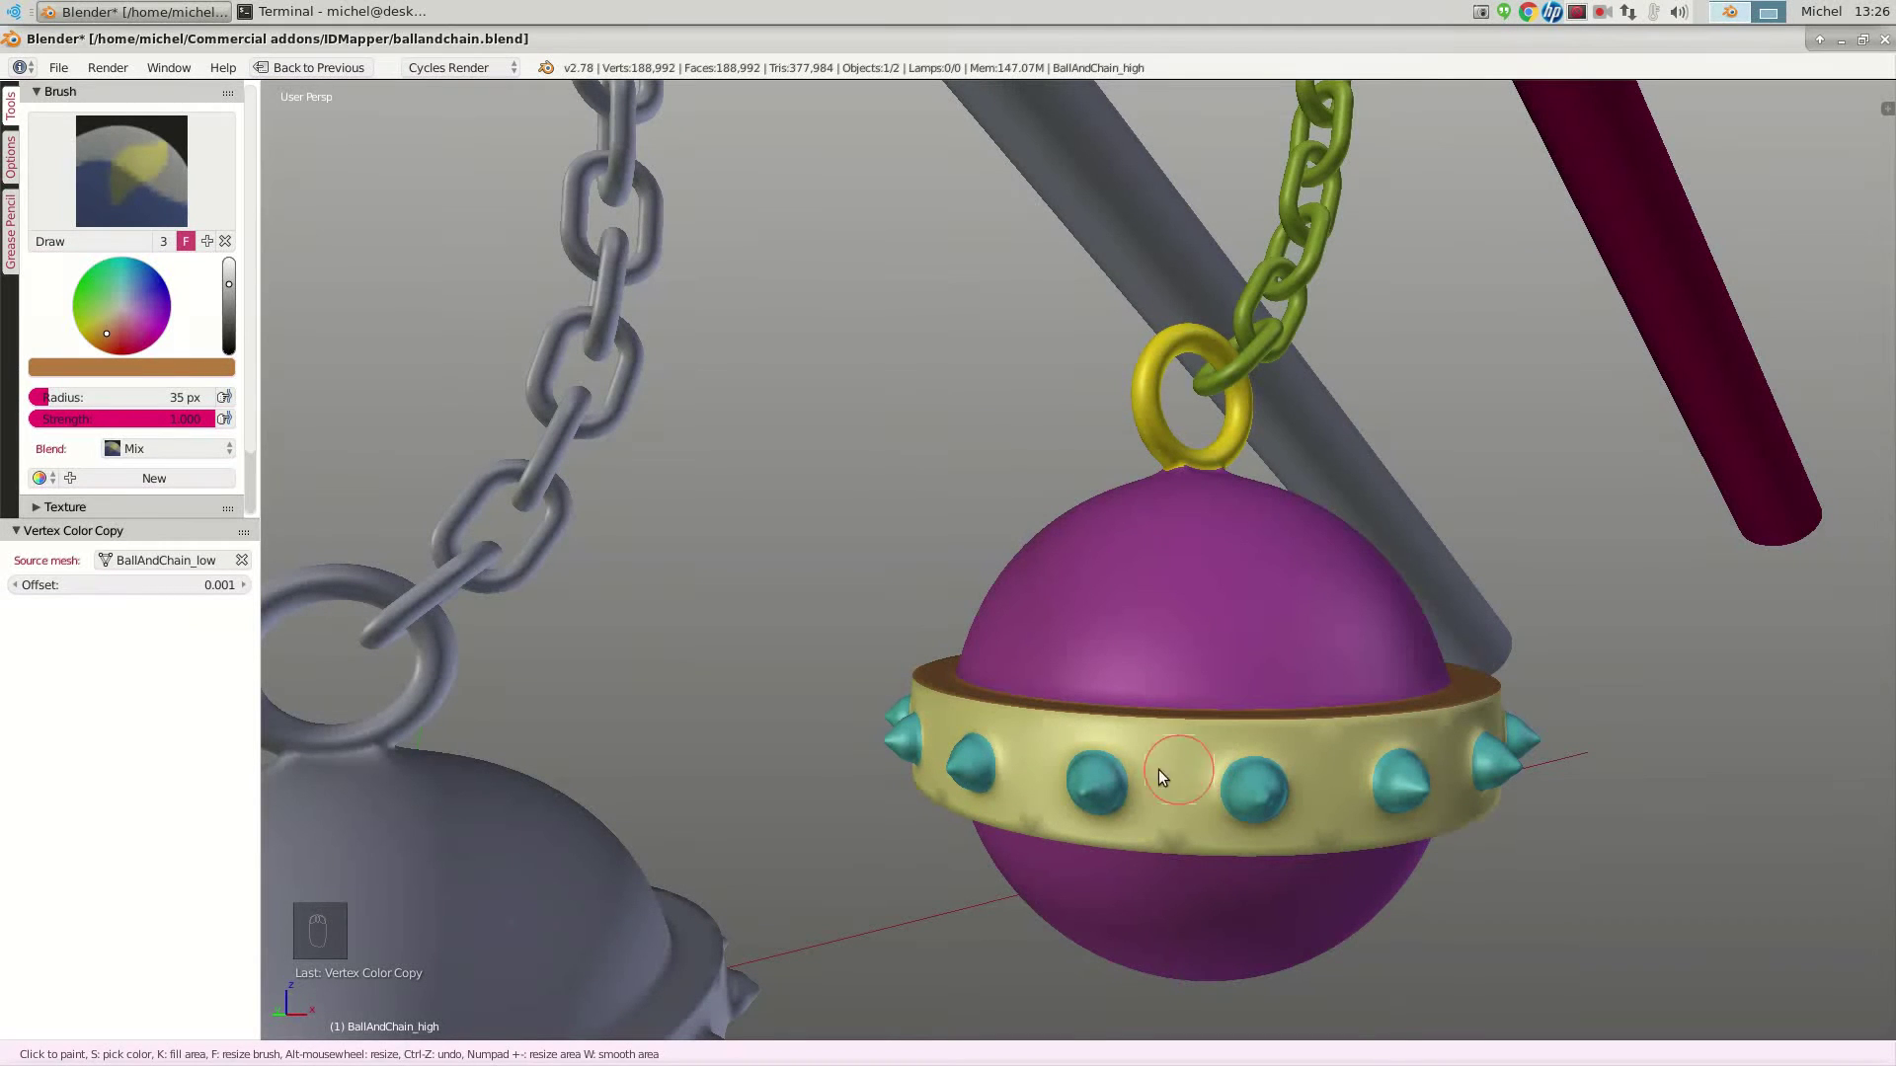
{"action": "key", "text": "s"}
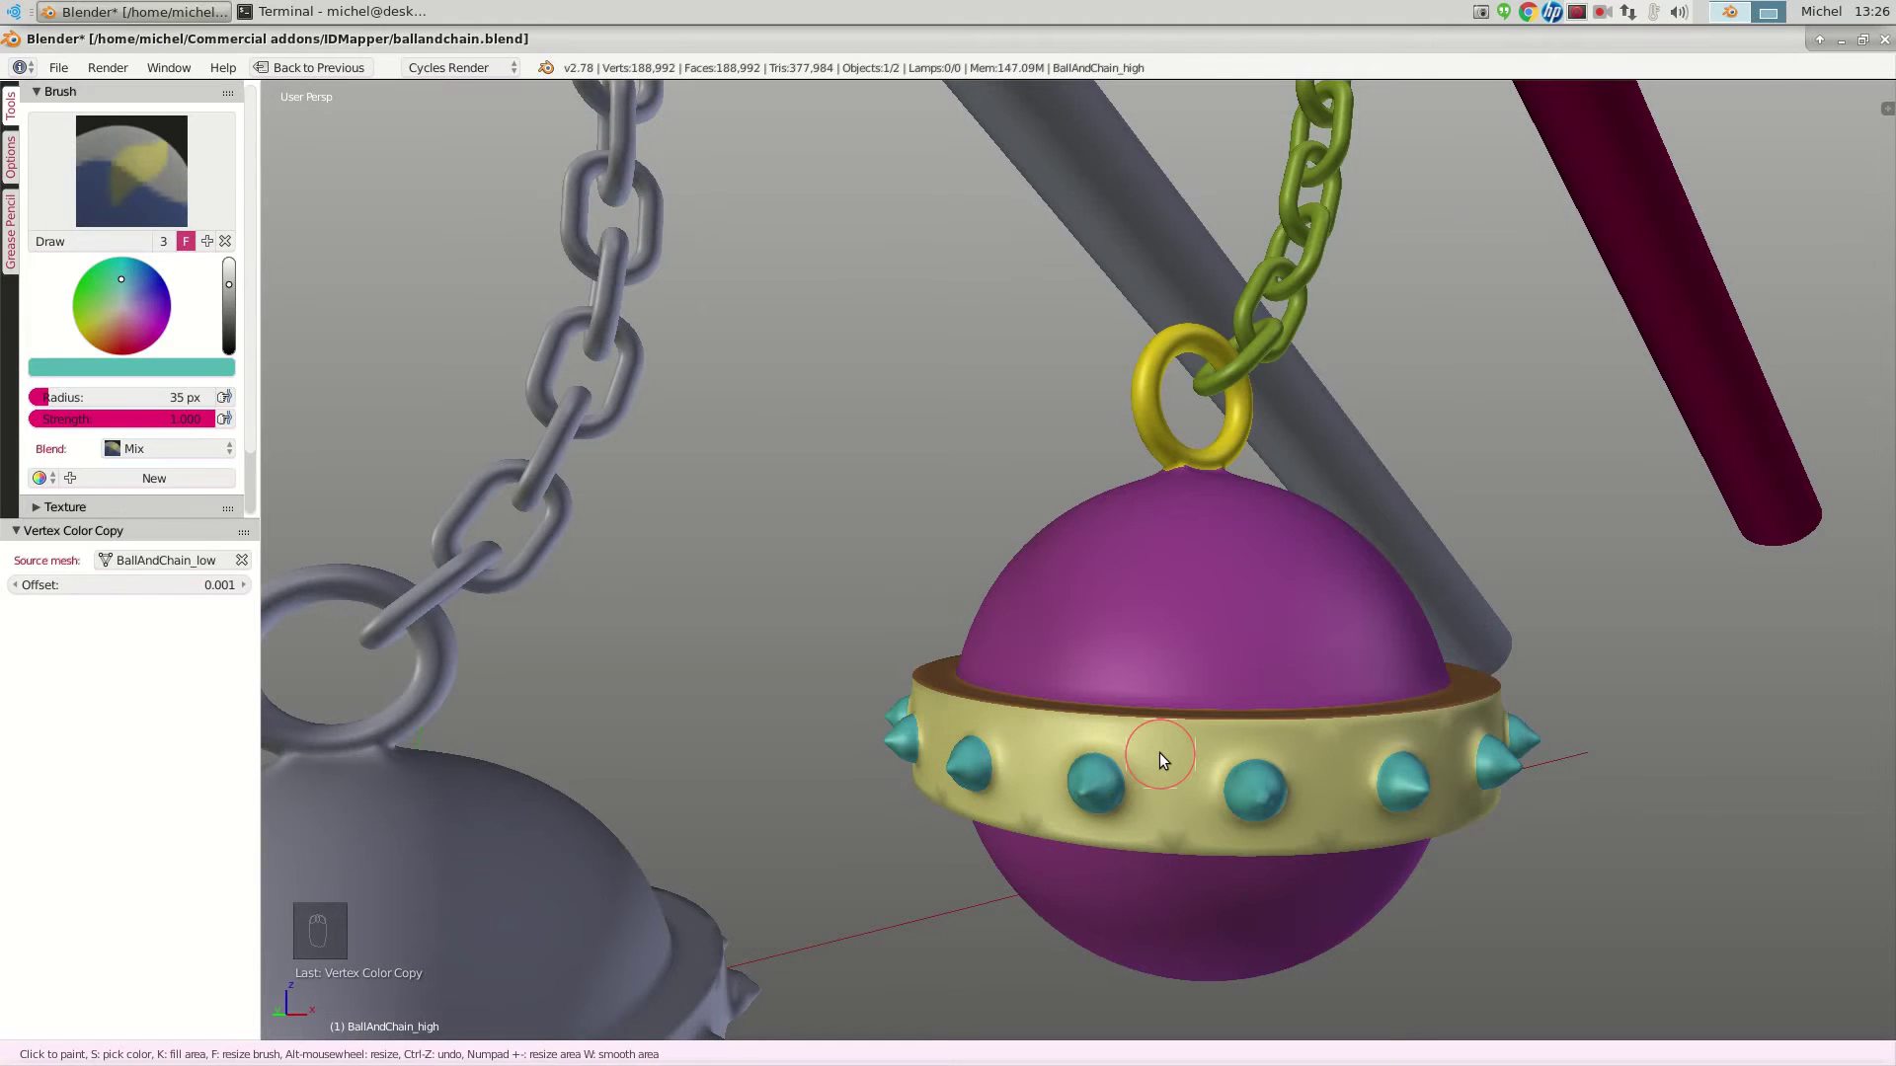
{"action": "key", "text": "Escape"}
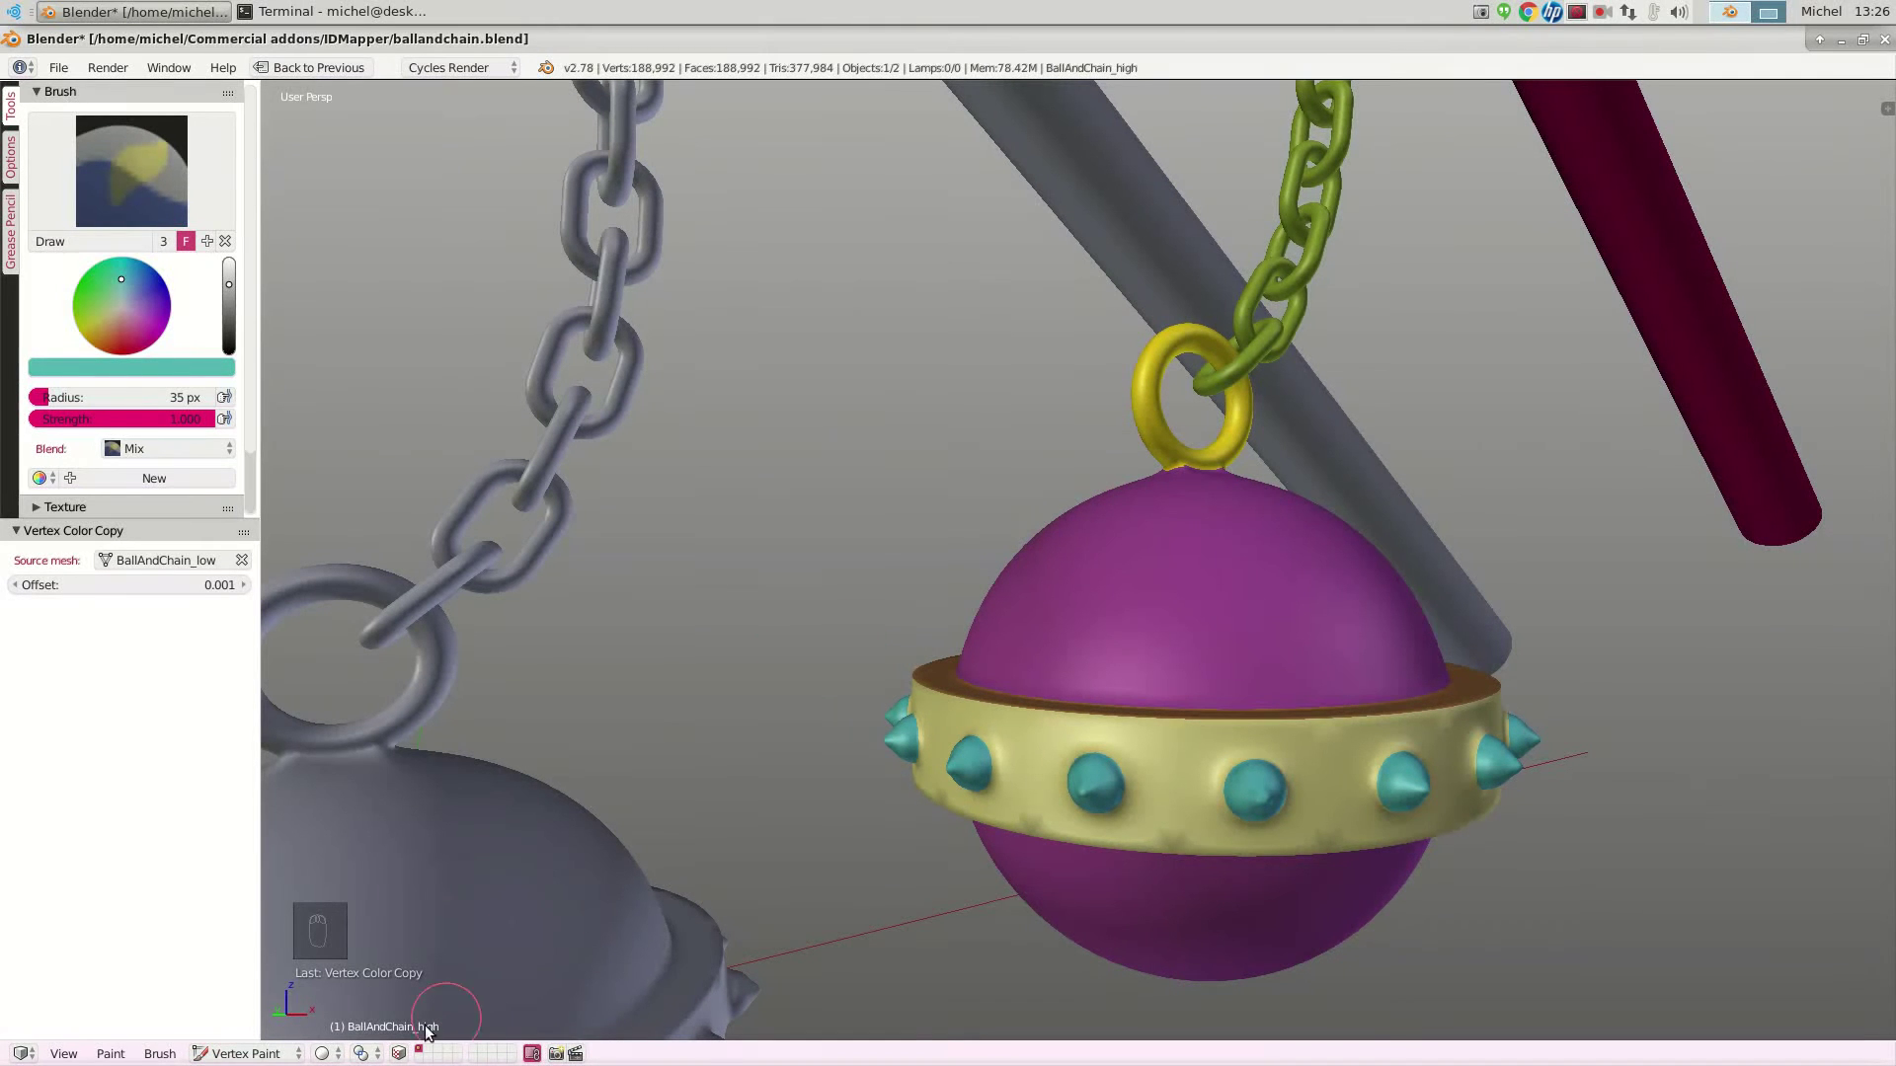
Return the high-poly mesh to Object Mode
{"action": "left_click", "coordinate": [245, 1053]}
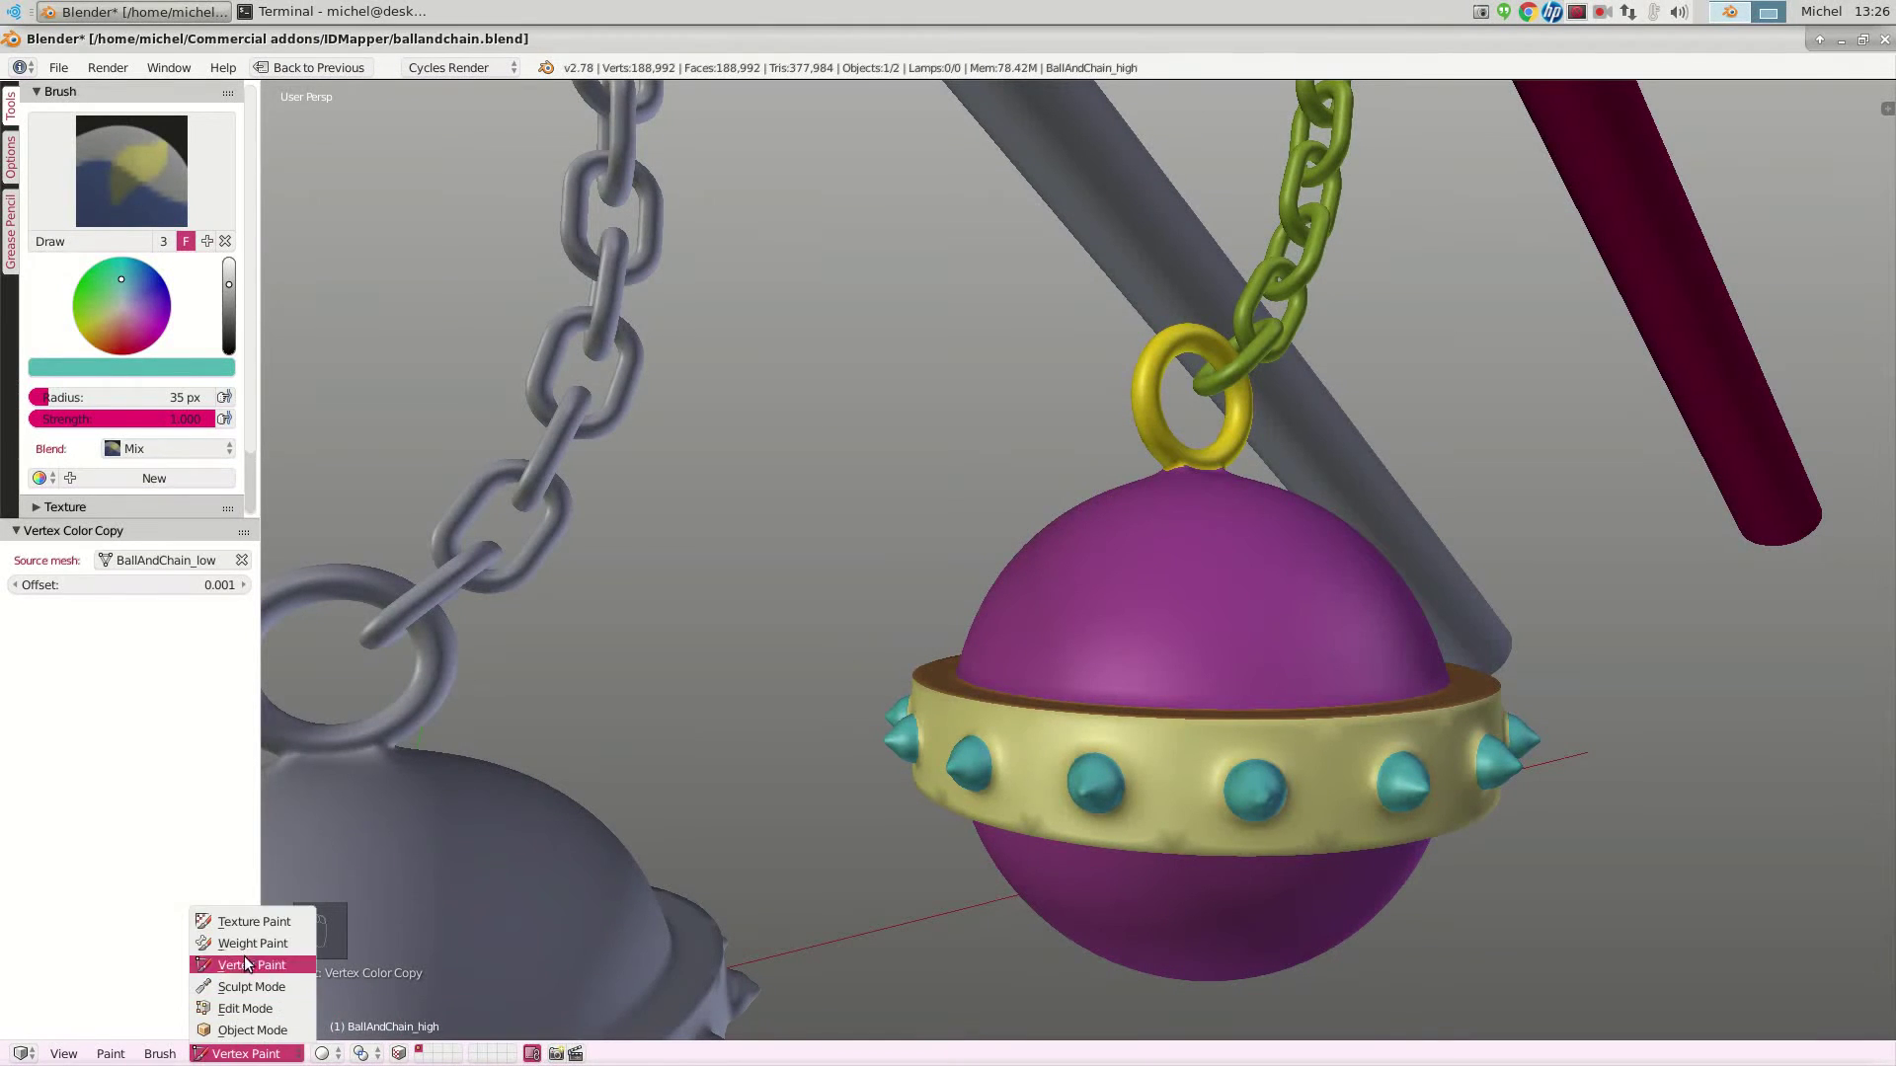
{"action": "left_click", "coordinate": [252, 1030]}
{"action": "scroll", "coordinate": [1005, 624], "scroll_direction": "down", "scroll_amount": 8}
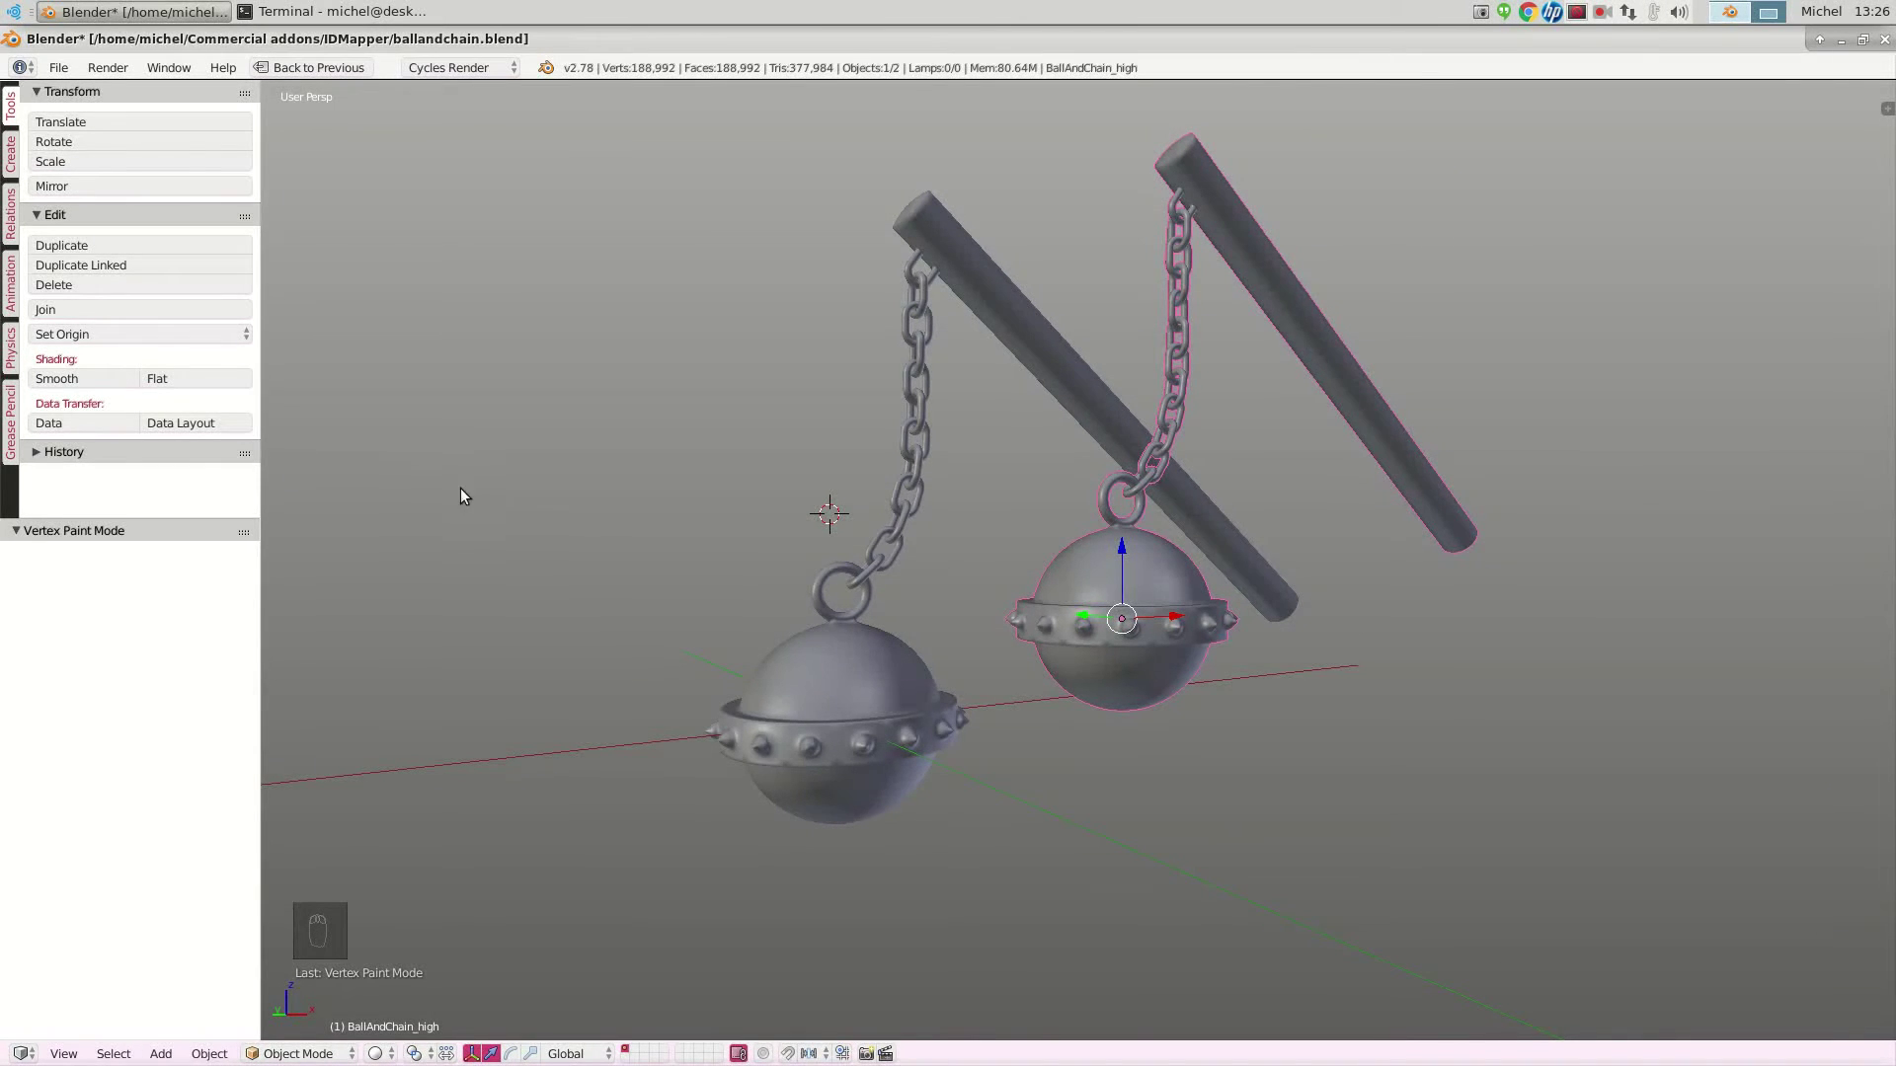
Export only the selected high-poly object to FBX under the file name ballandchain3.fbx
{"action": "left_click", "coordinate": [58, 67]}
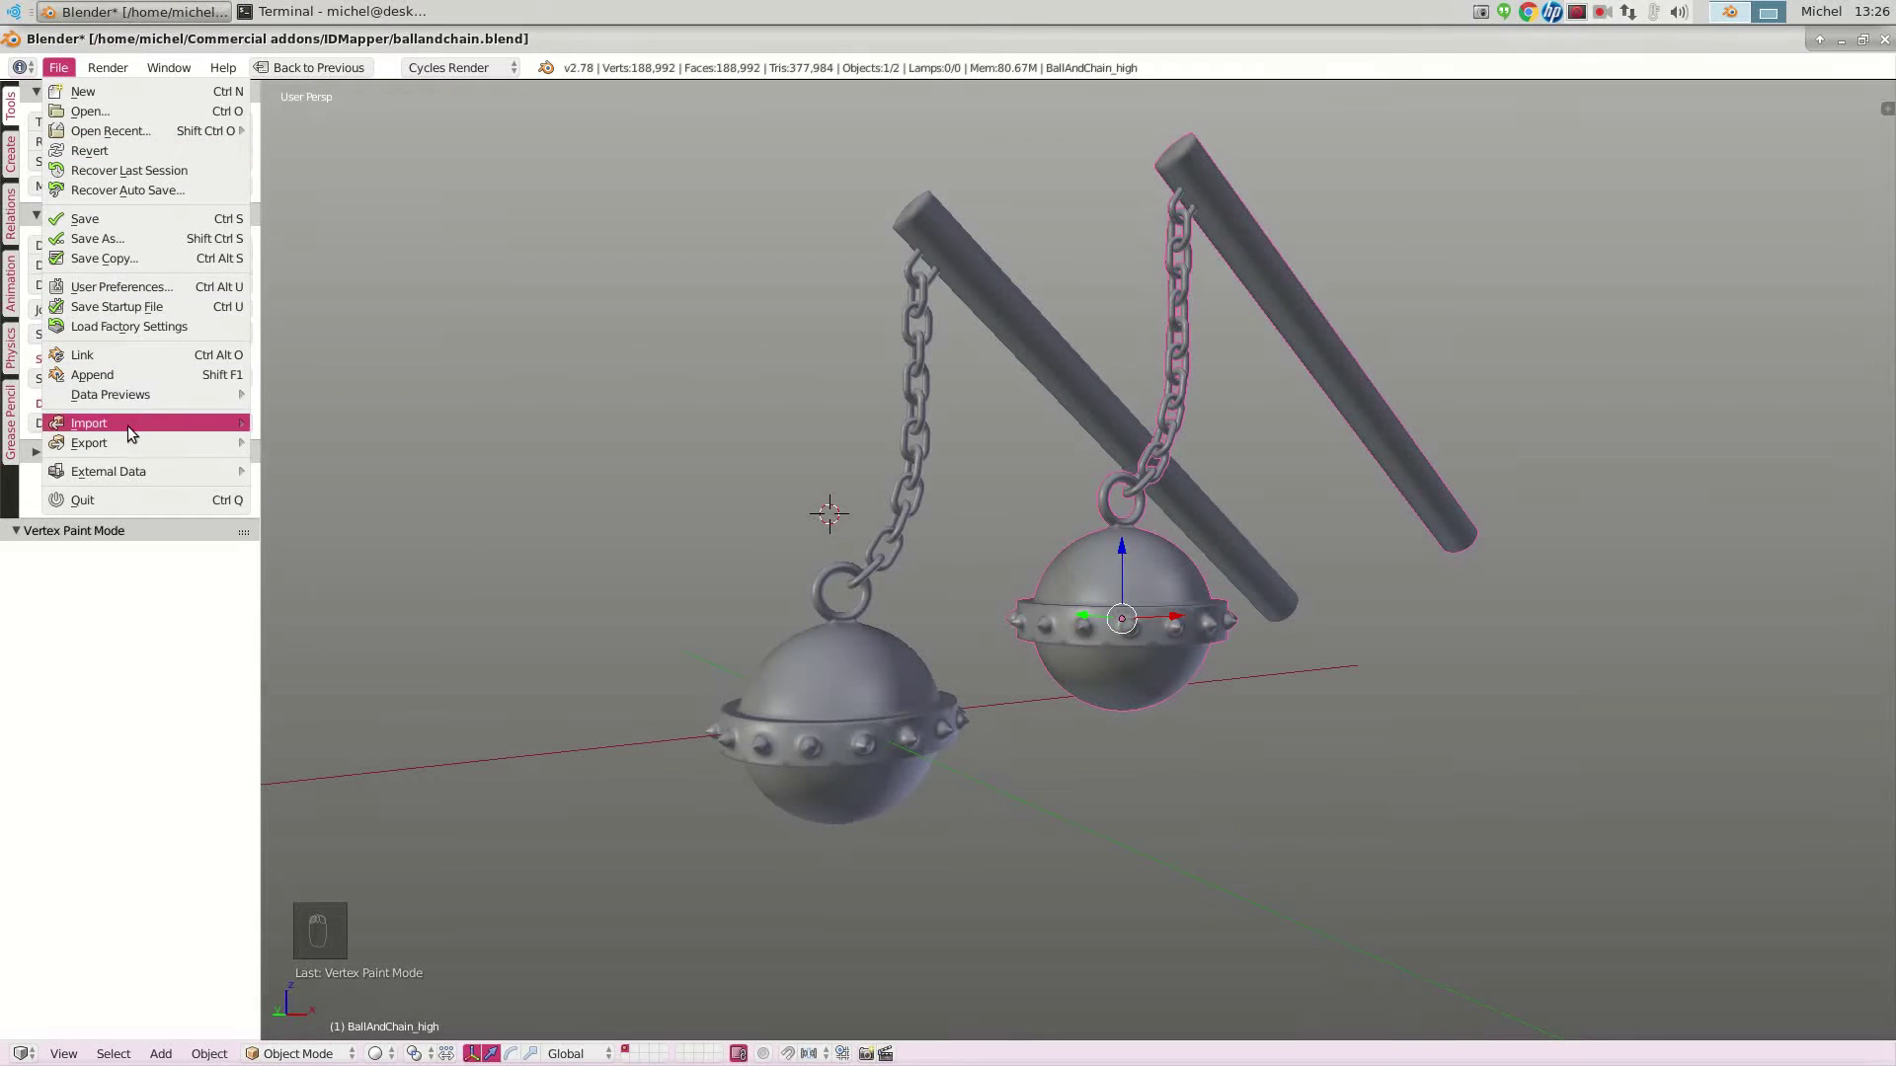
{"action": "mouse_move", "coordinate": [127, 450]}
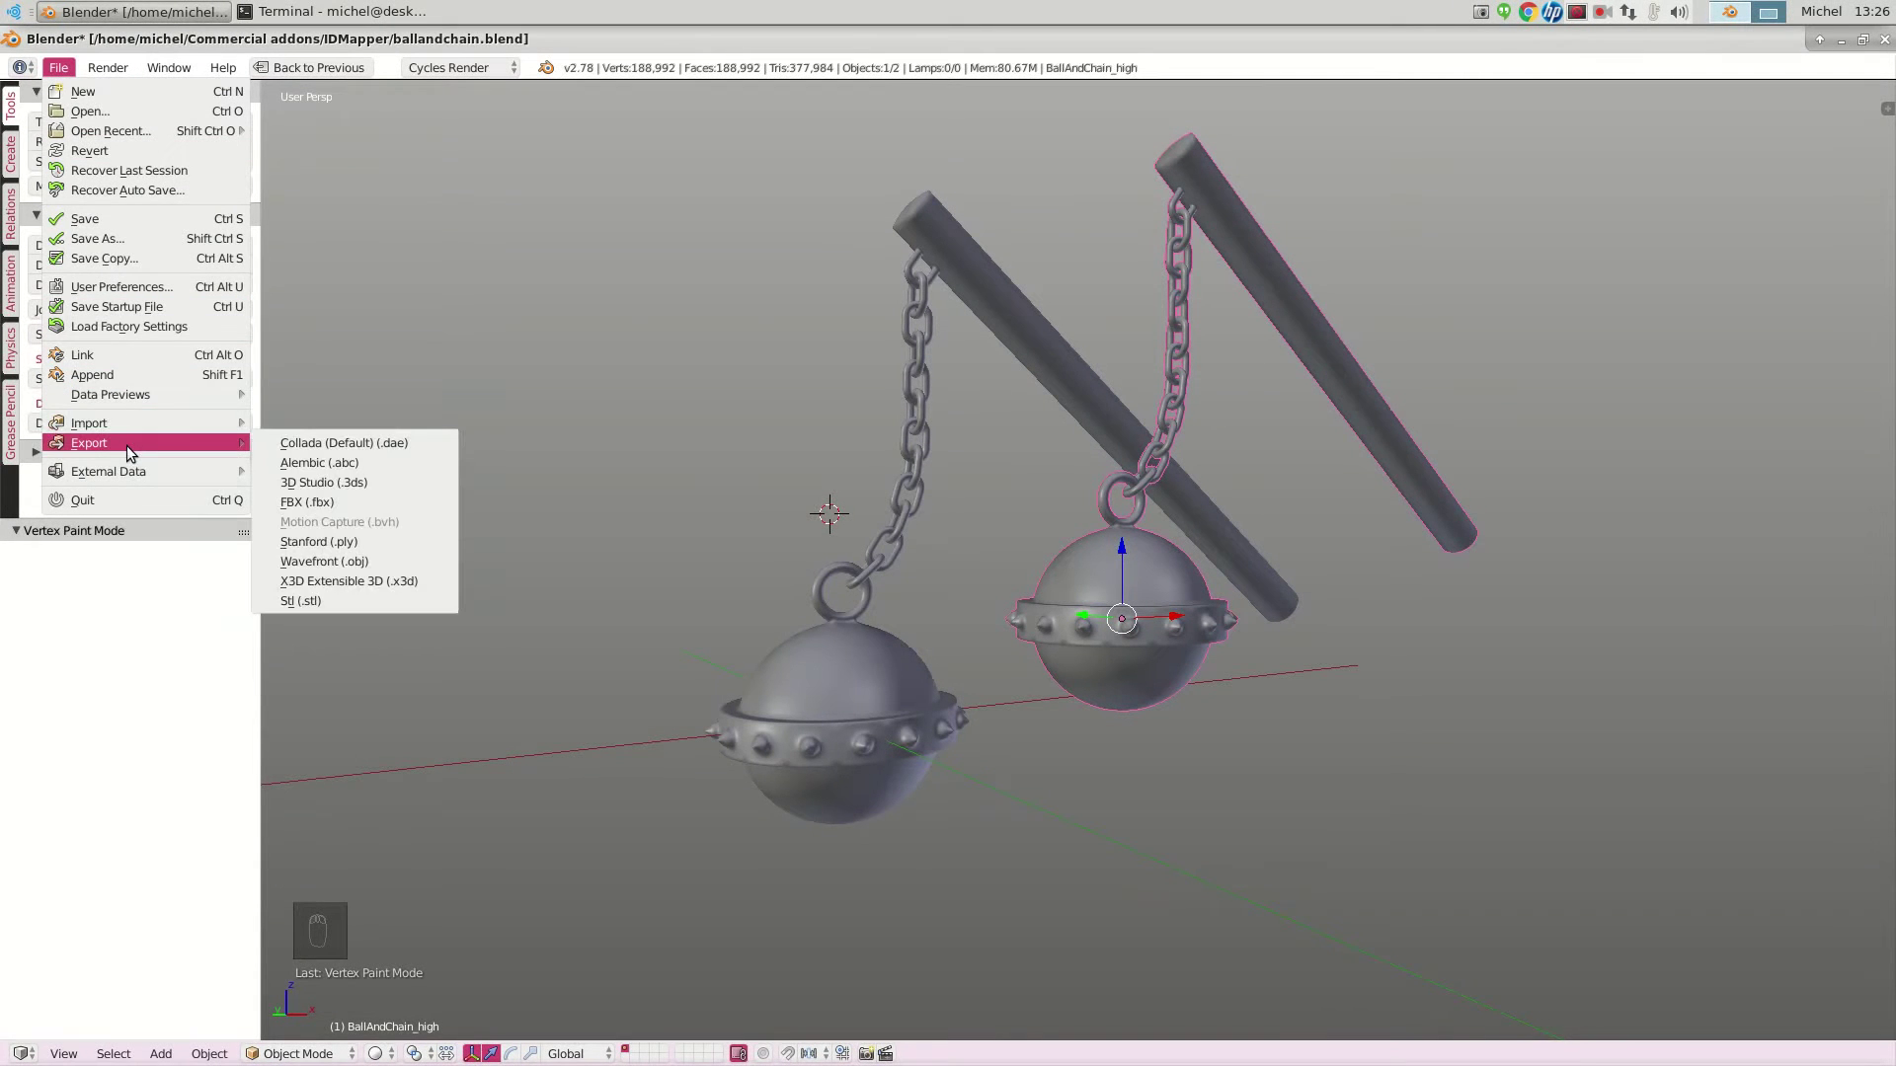
{"action": "left_click", "coordinate": [320, 503]}
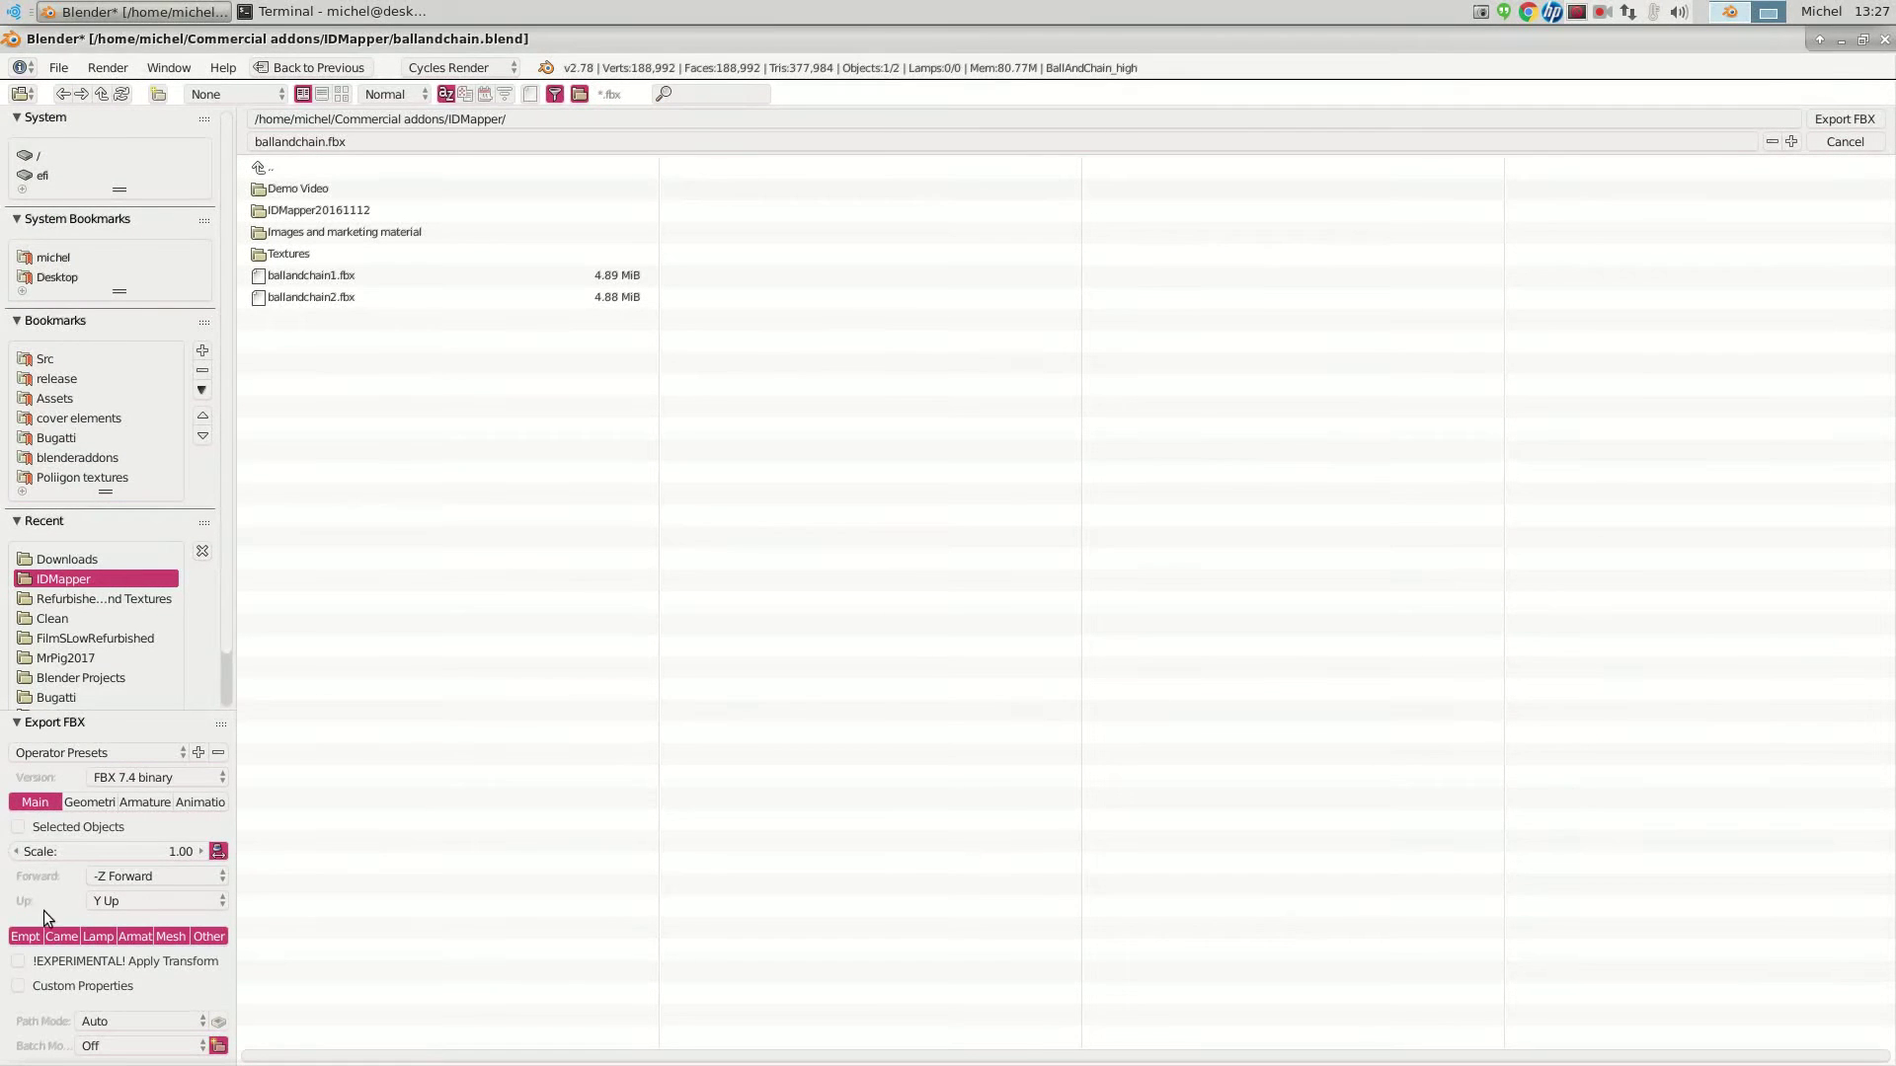
{"action": "left_click", "coordinate": [19, 828]}
{"action": "left_click", "coordinate": [353, 141]}
{"action": "key", "text": "Left"}
{"action": "key", "text": "Left"}
{"action": "key", "text": "Left"}
{"action": "key", "text": "Left"}
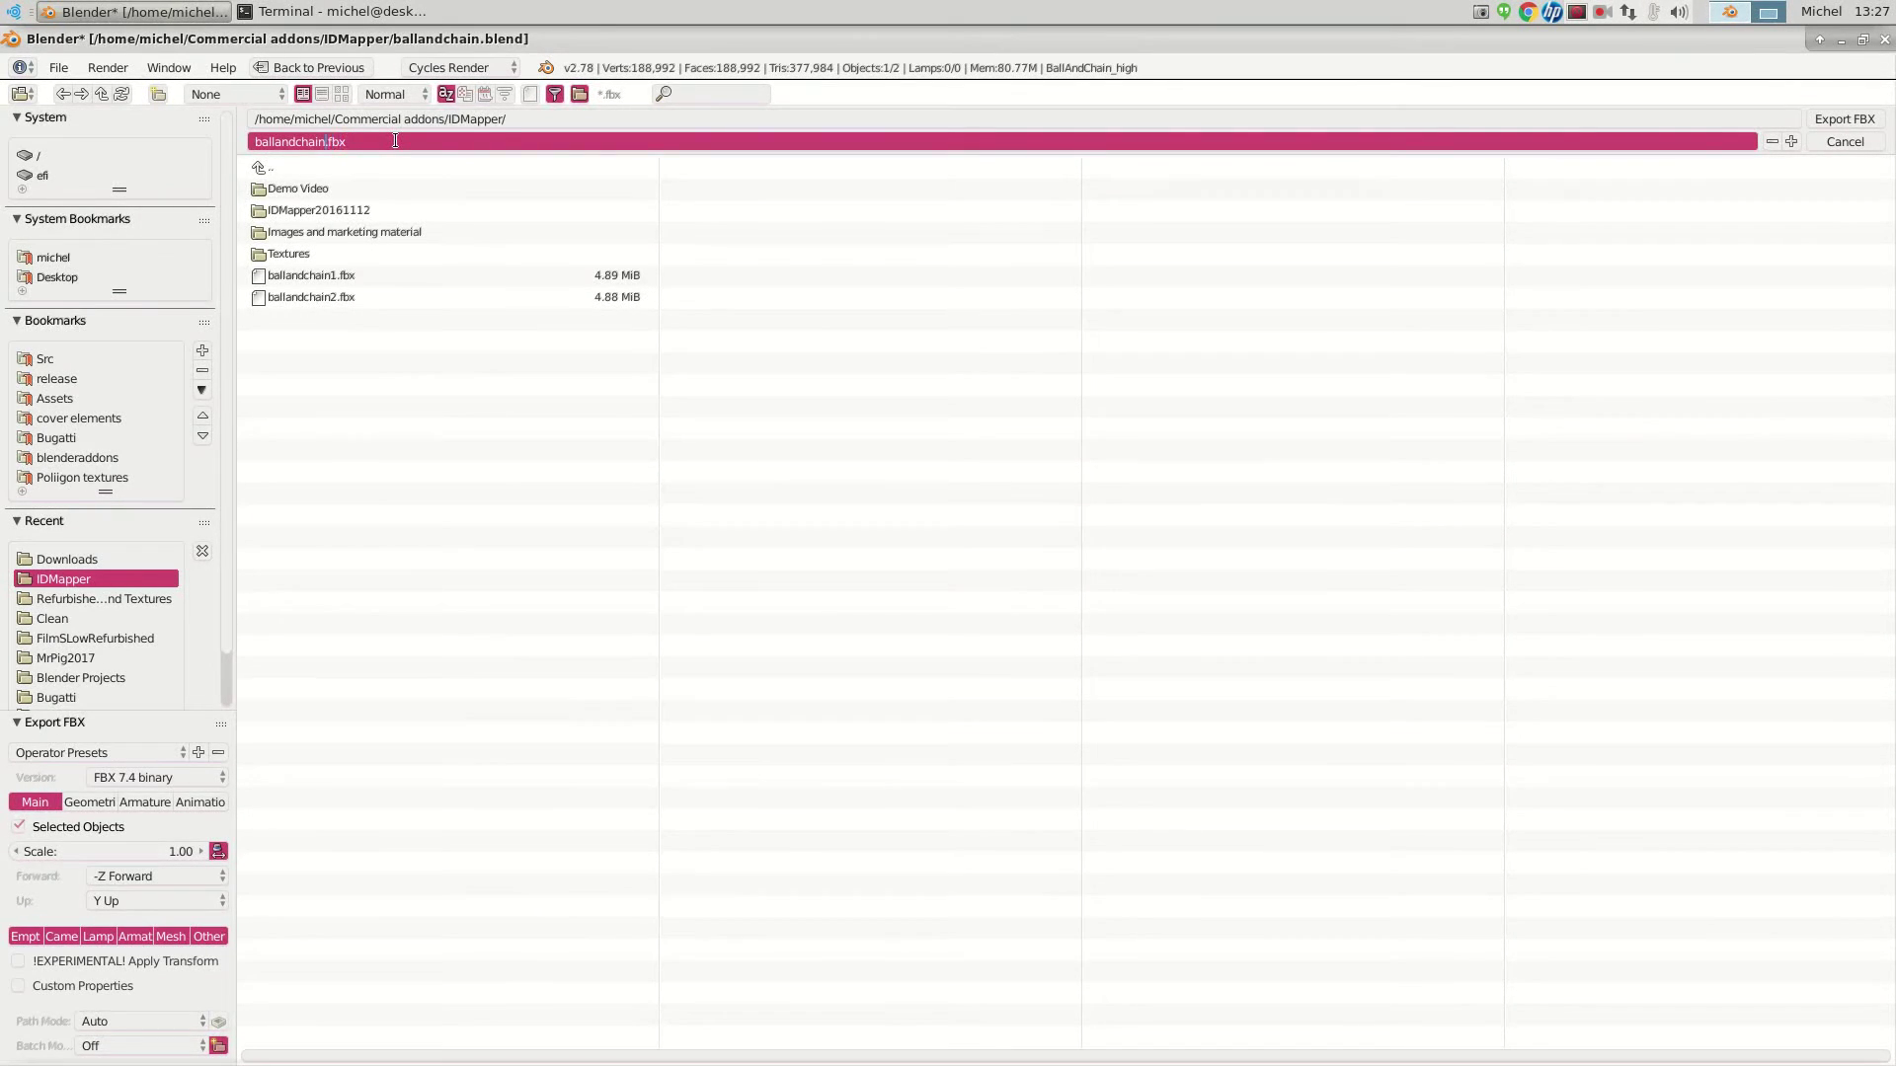
{"action": "type", "text": "3"}
{"action": "key", "text": "Return"}
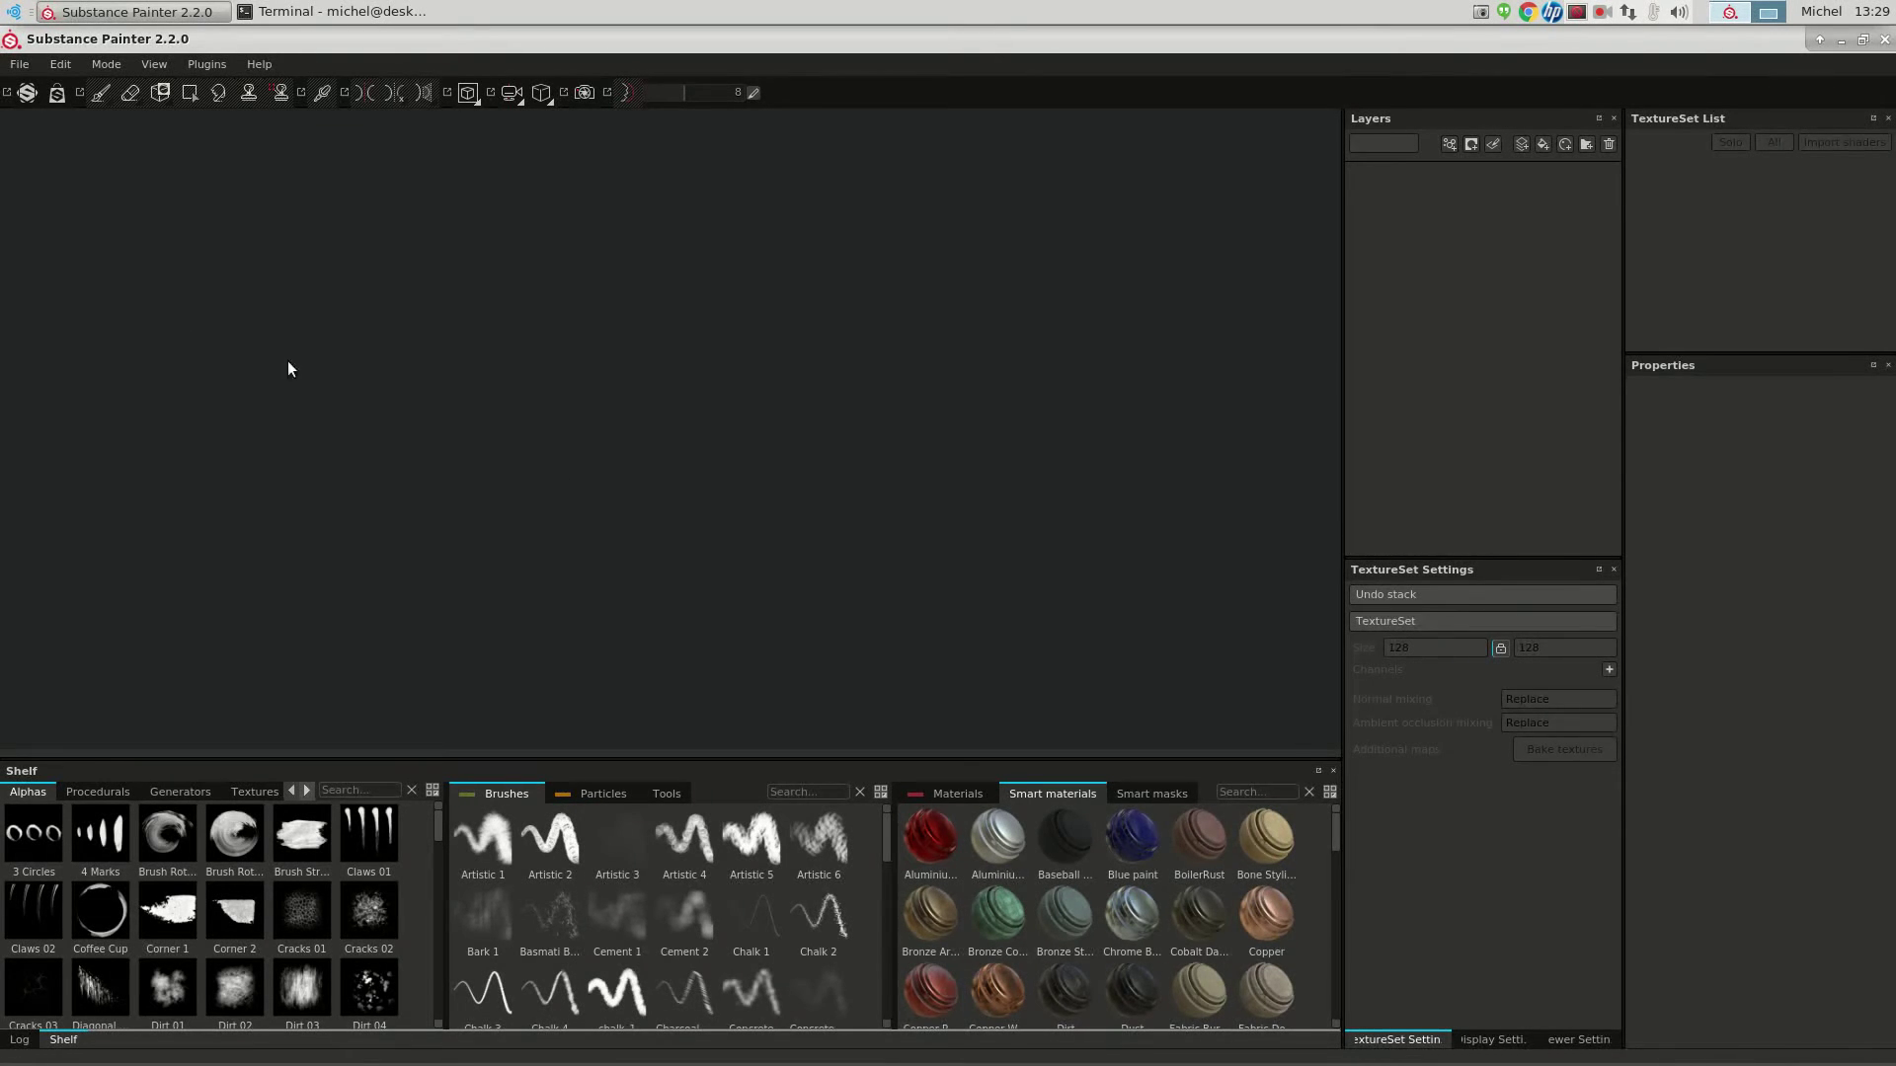
Switch to Substance Painter and create a new project from ballandchain3.fbx with the OpenGL normal map format
{"action": "left_click", "coordinate": [20, 66]}
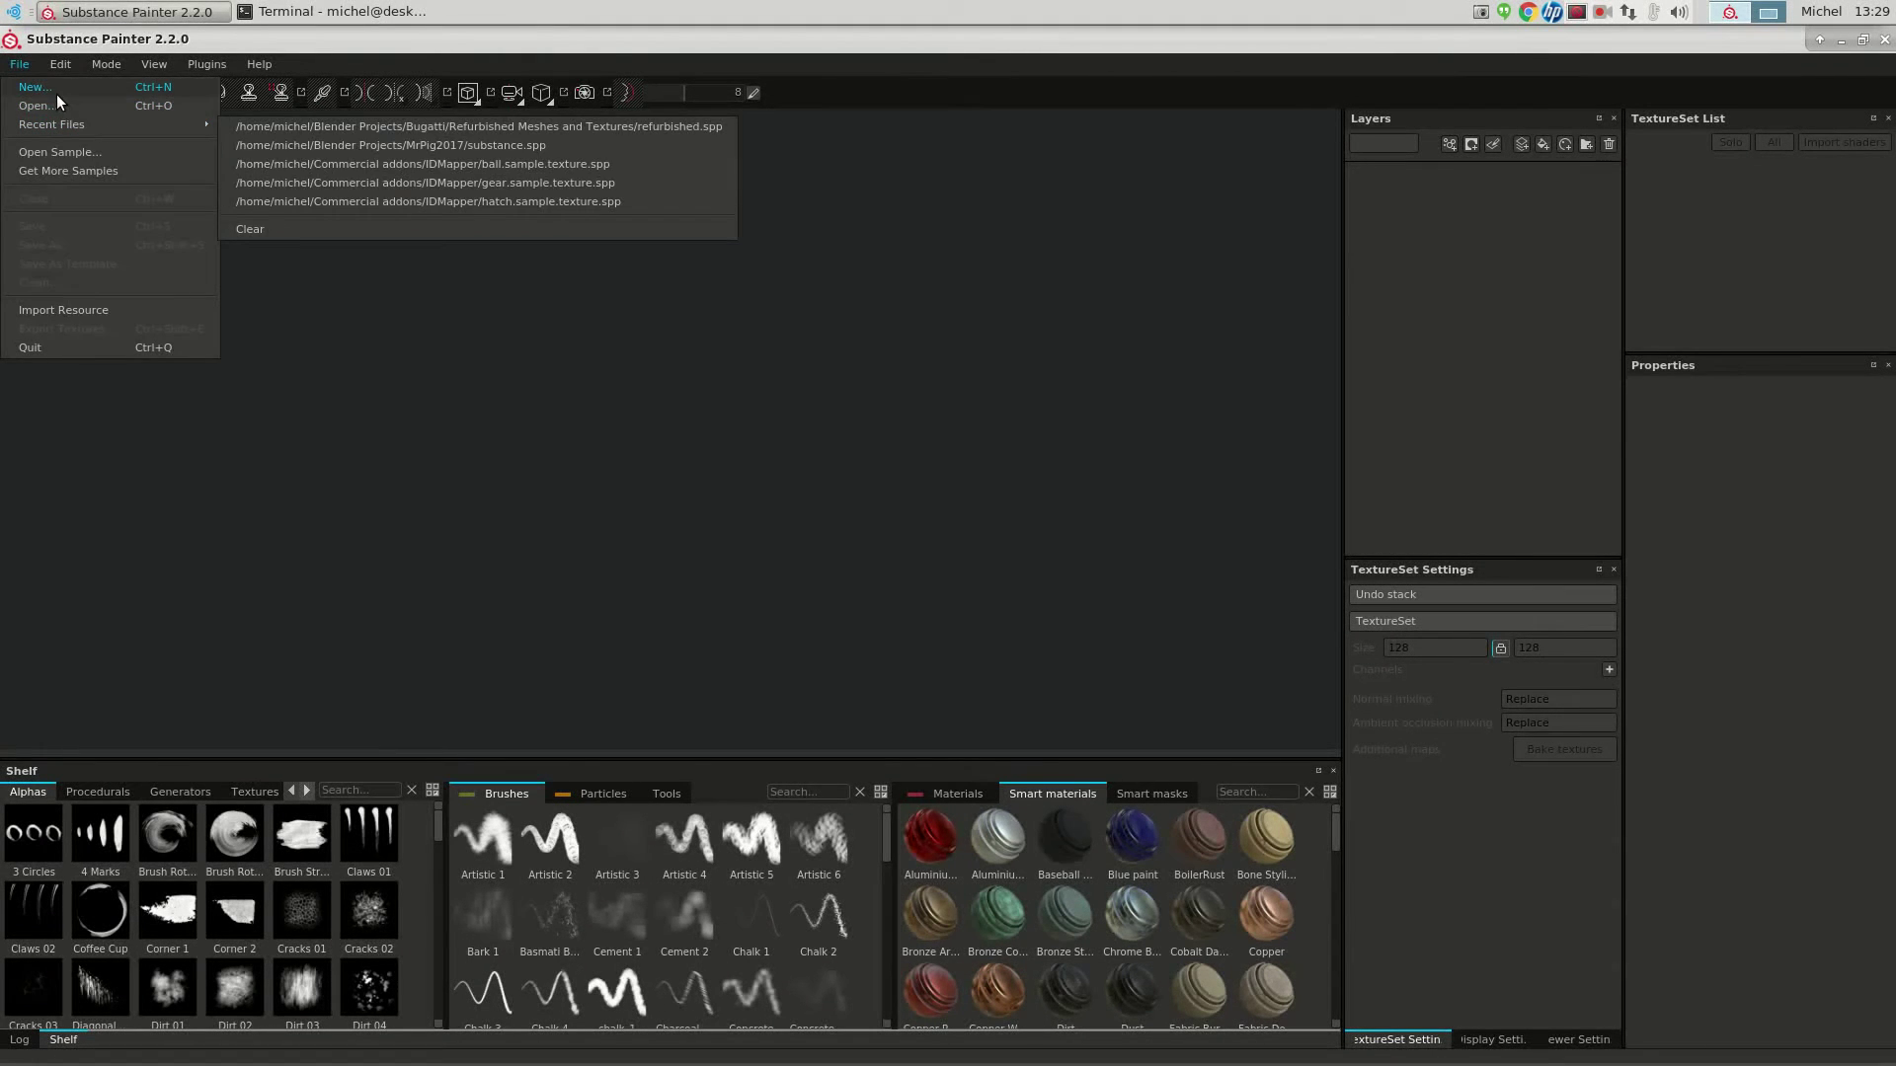
{"action": "left_click", "coordinate": [56, 92]}
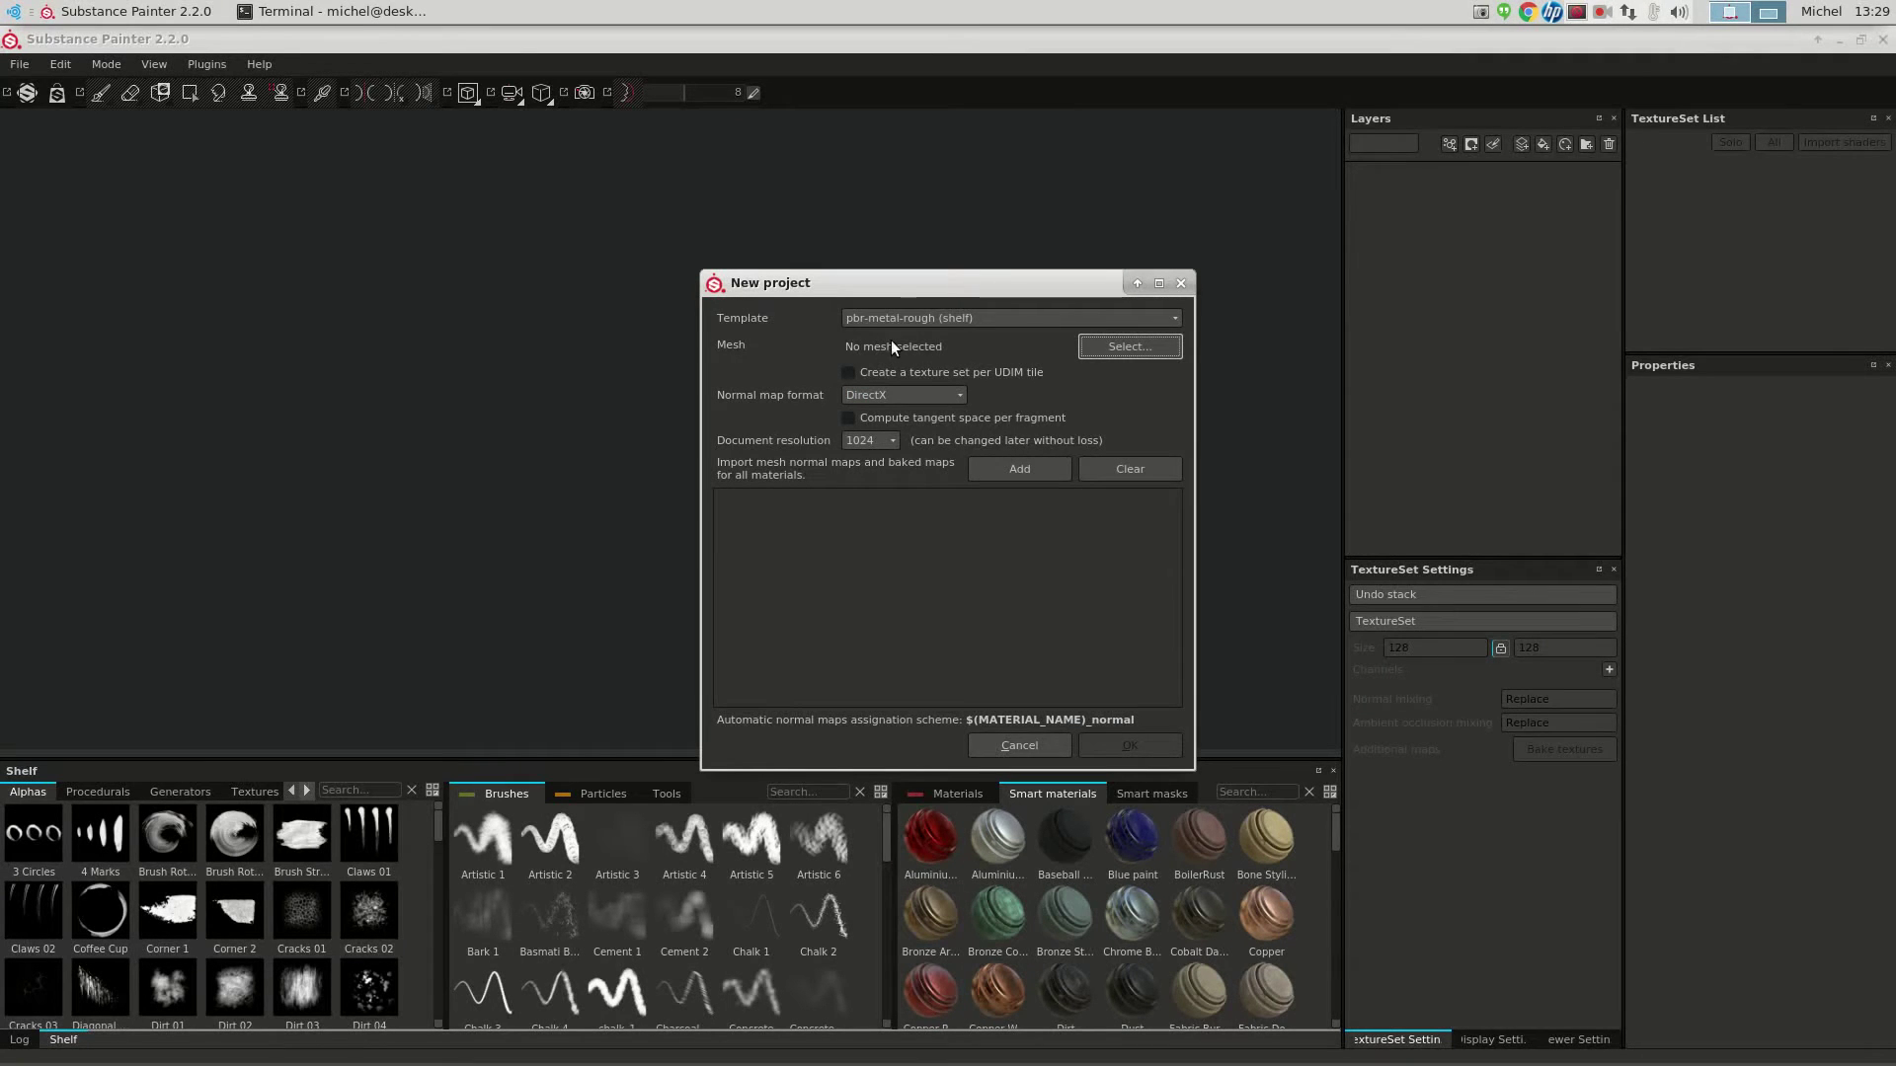
{"action": "left_click", "coordinate": [1112, 350]}
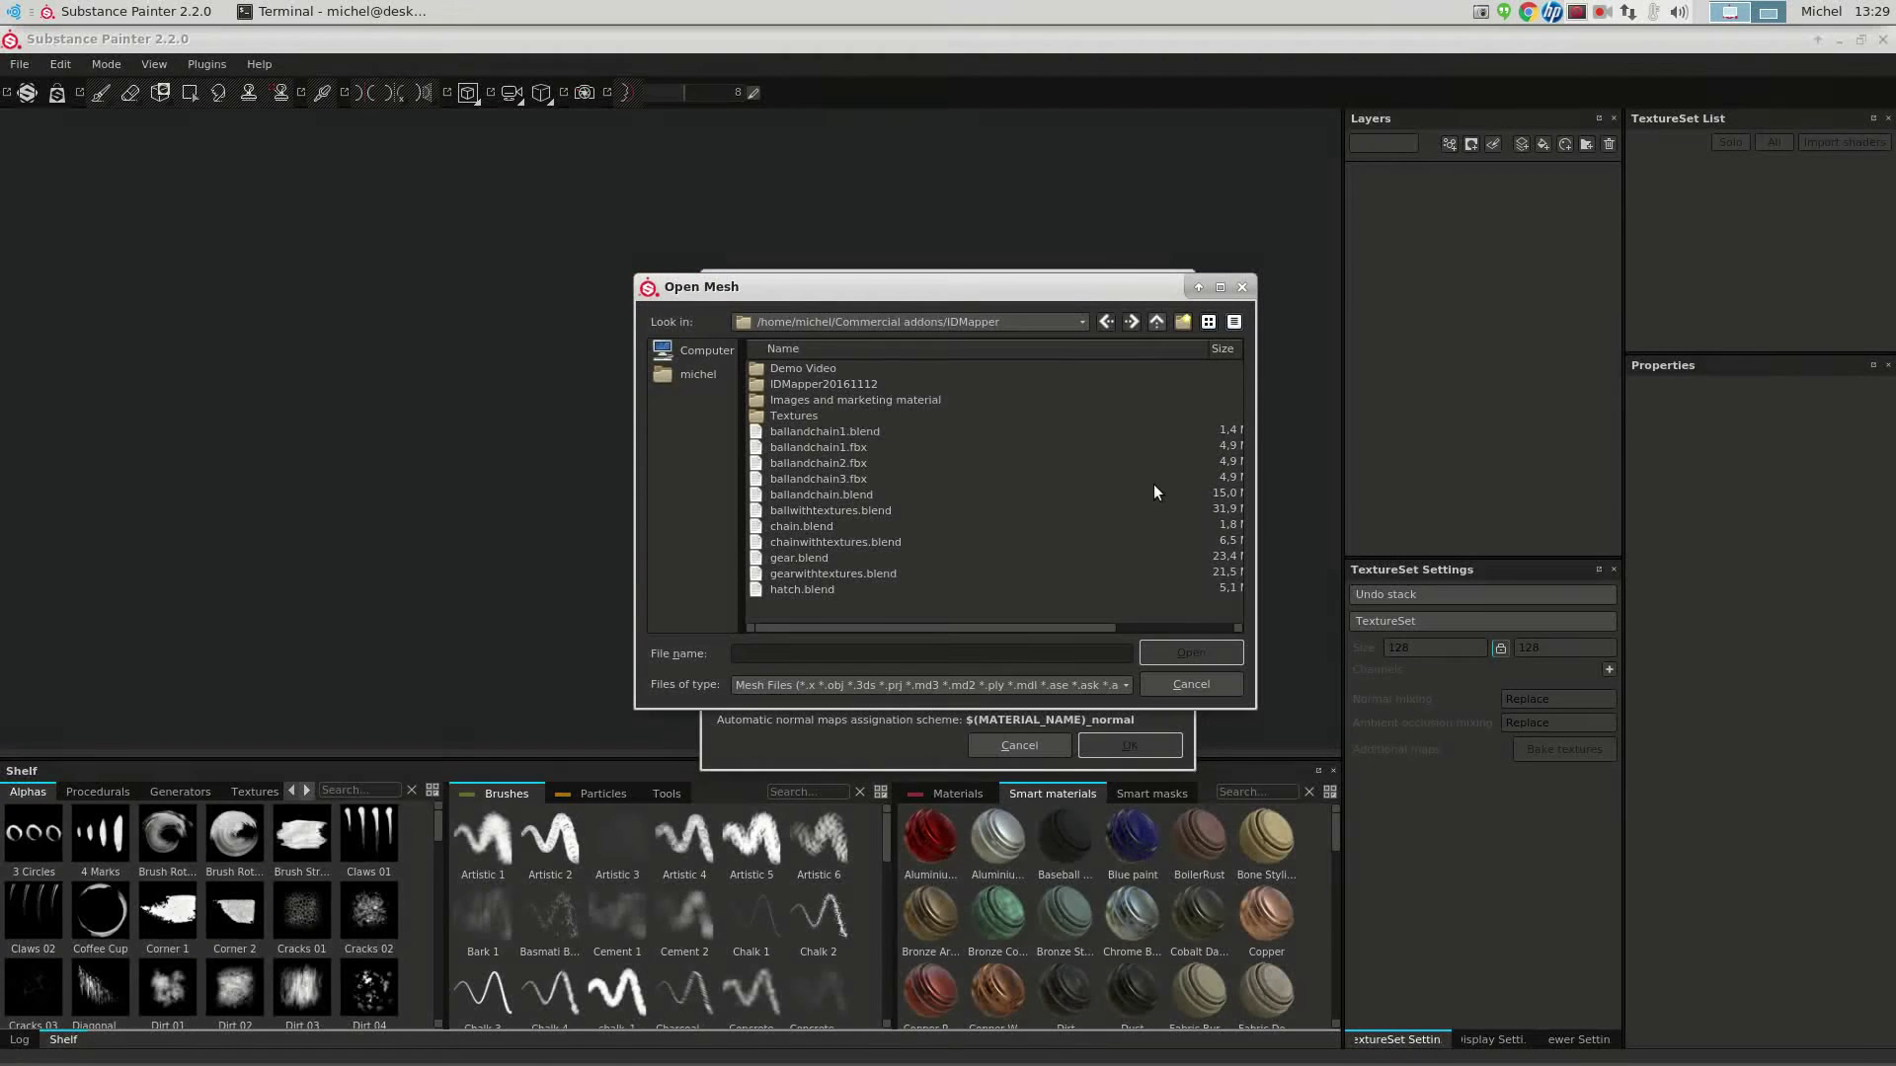
{"action": "double_click", "coordinate": [814, 482]}
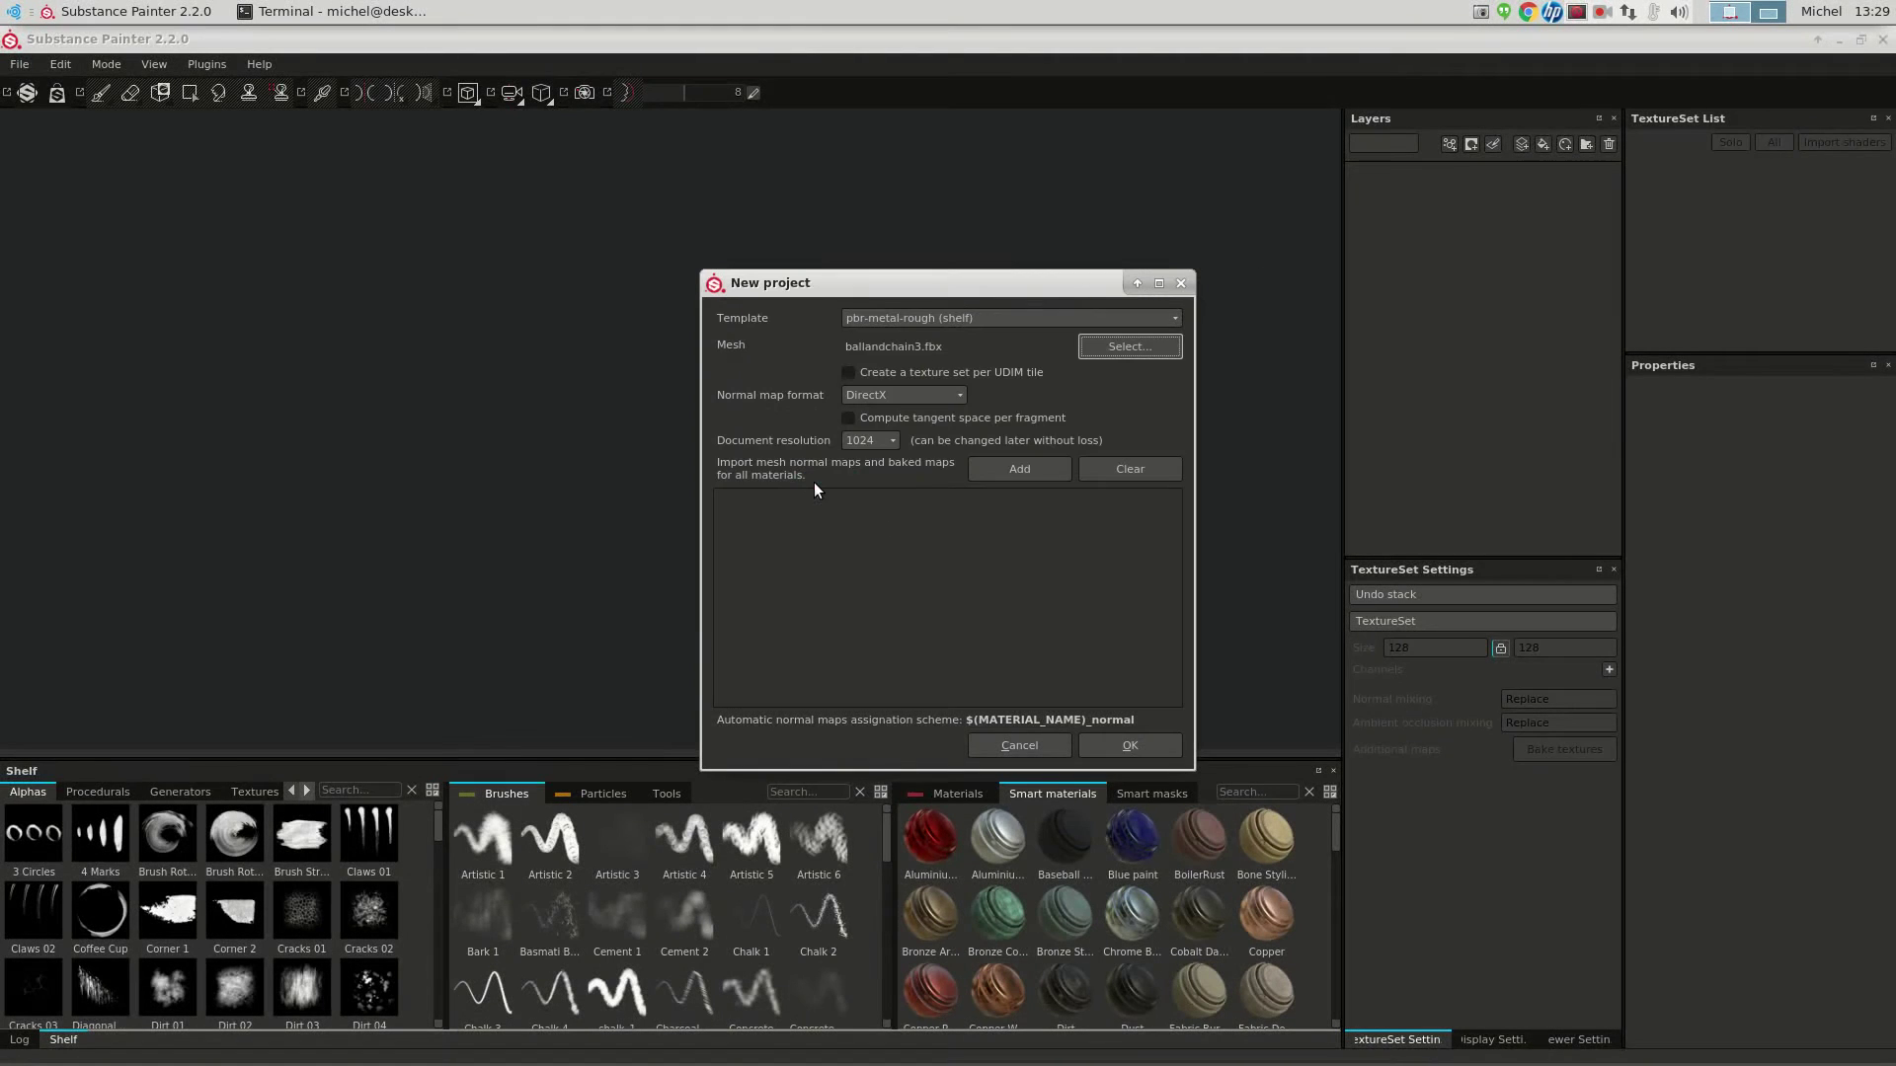
{"action": "left_click", "coordinate": [932, 399]}
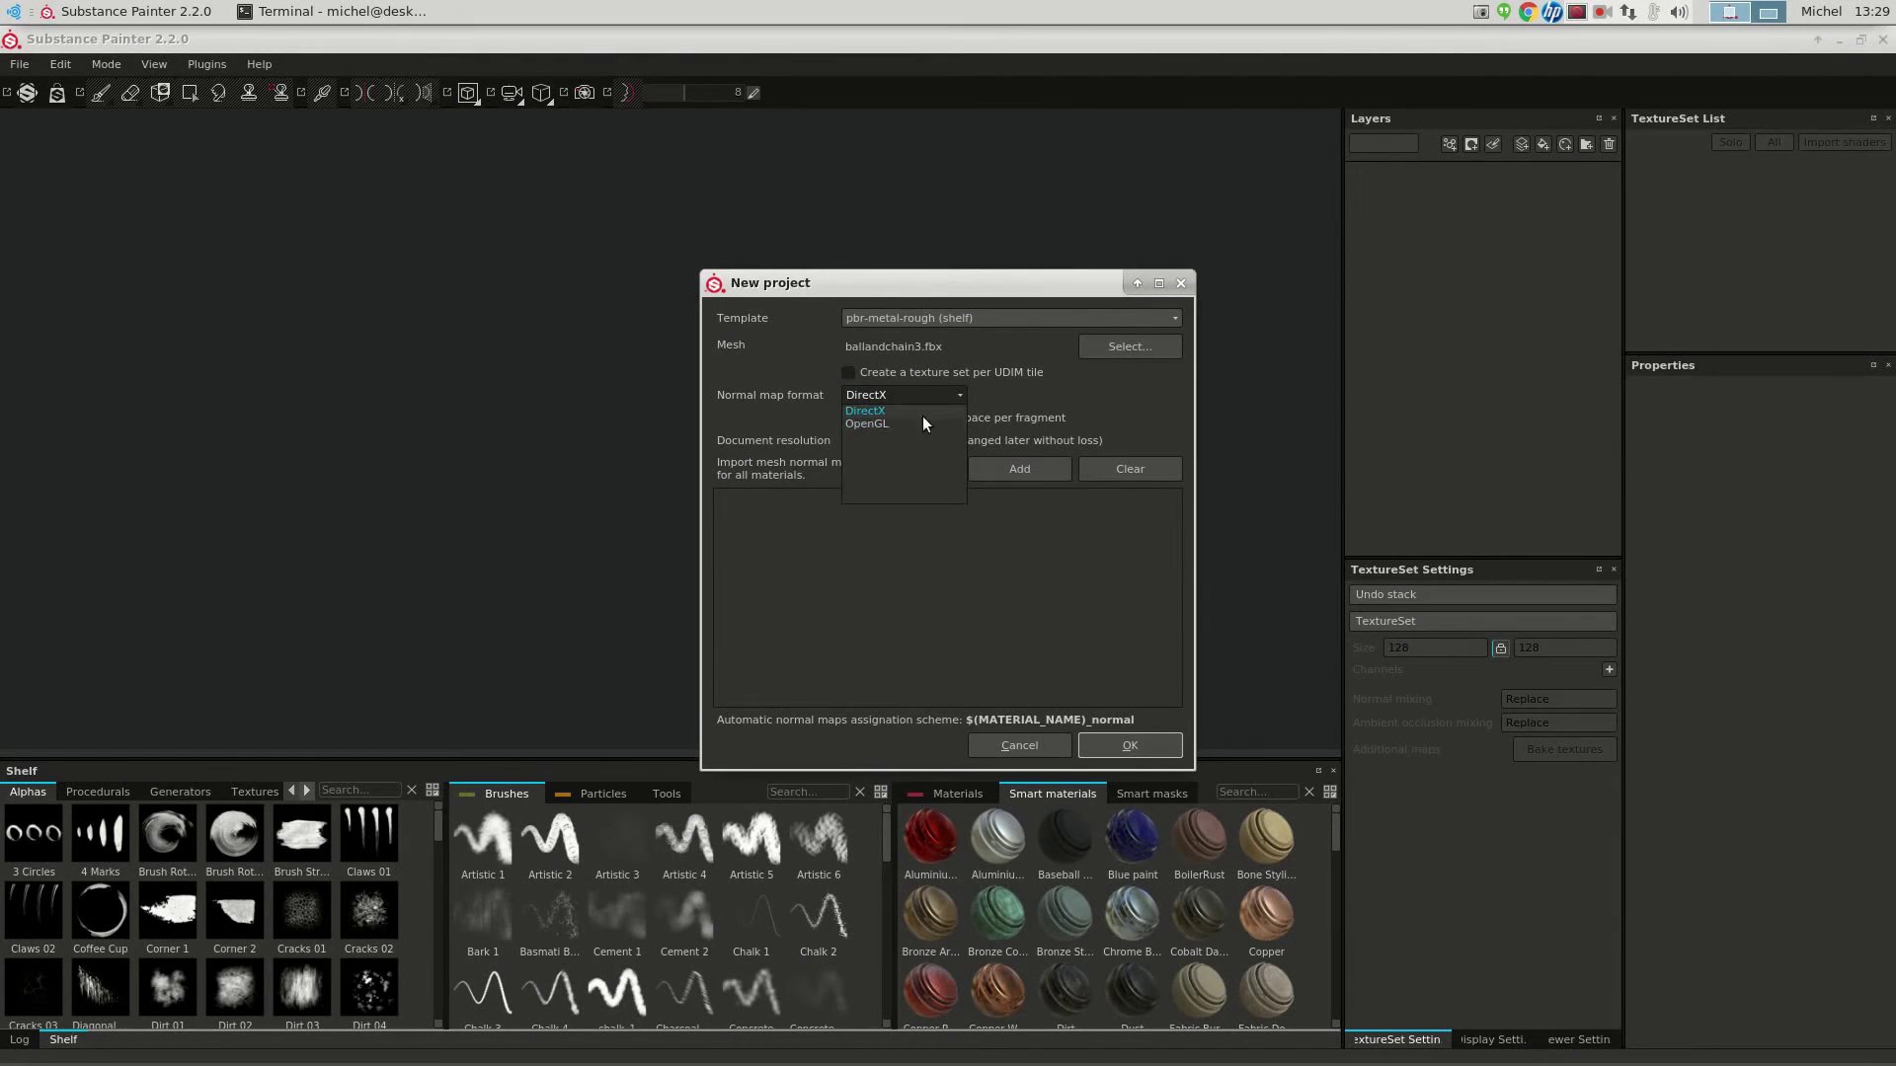
{"action": "left_click", "coordinate": [902, 432]}
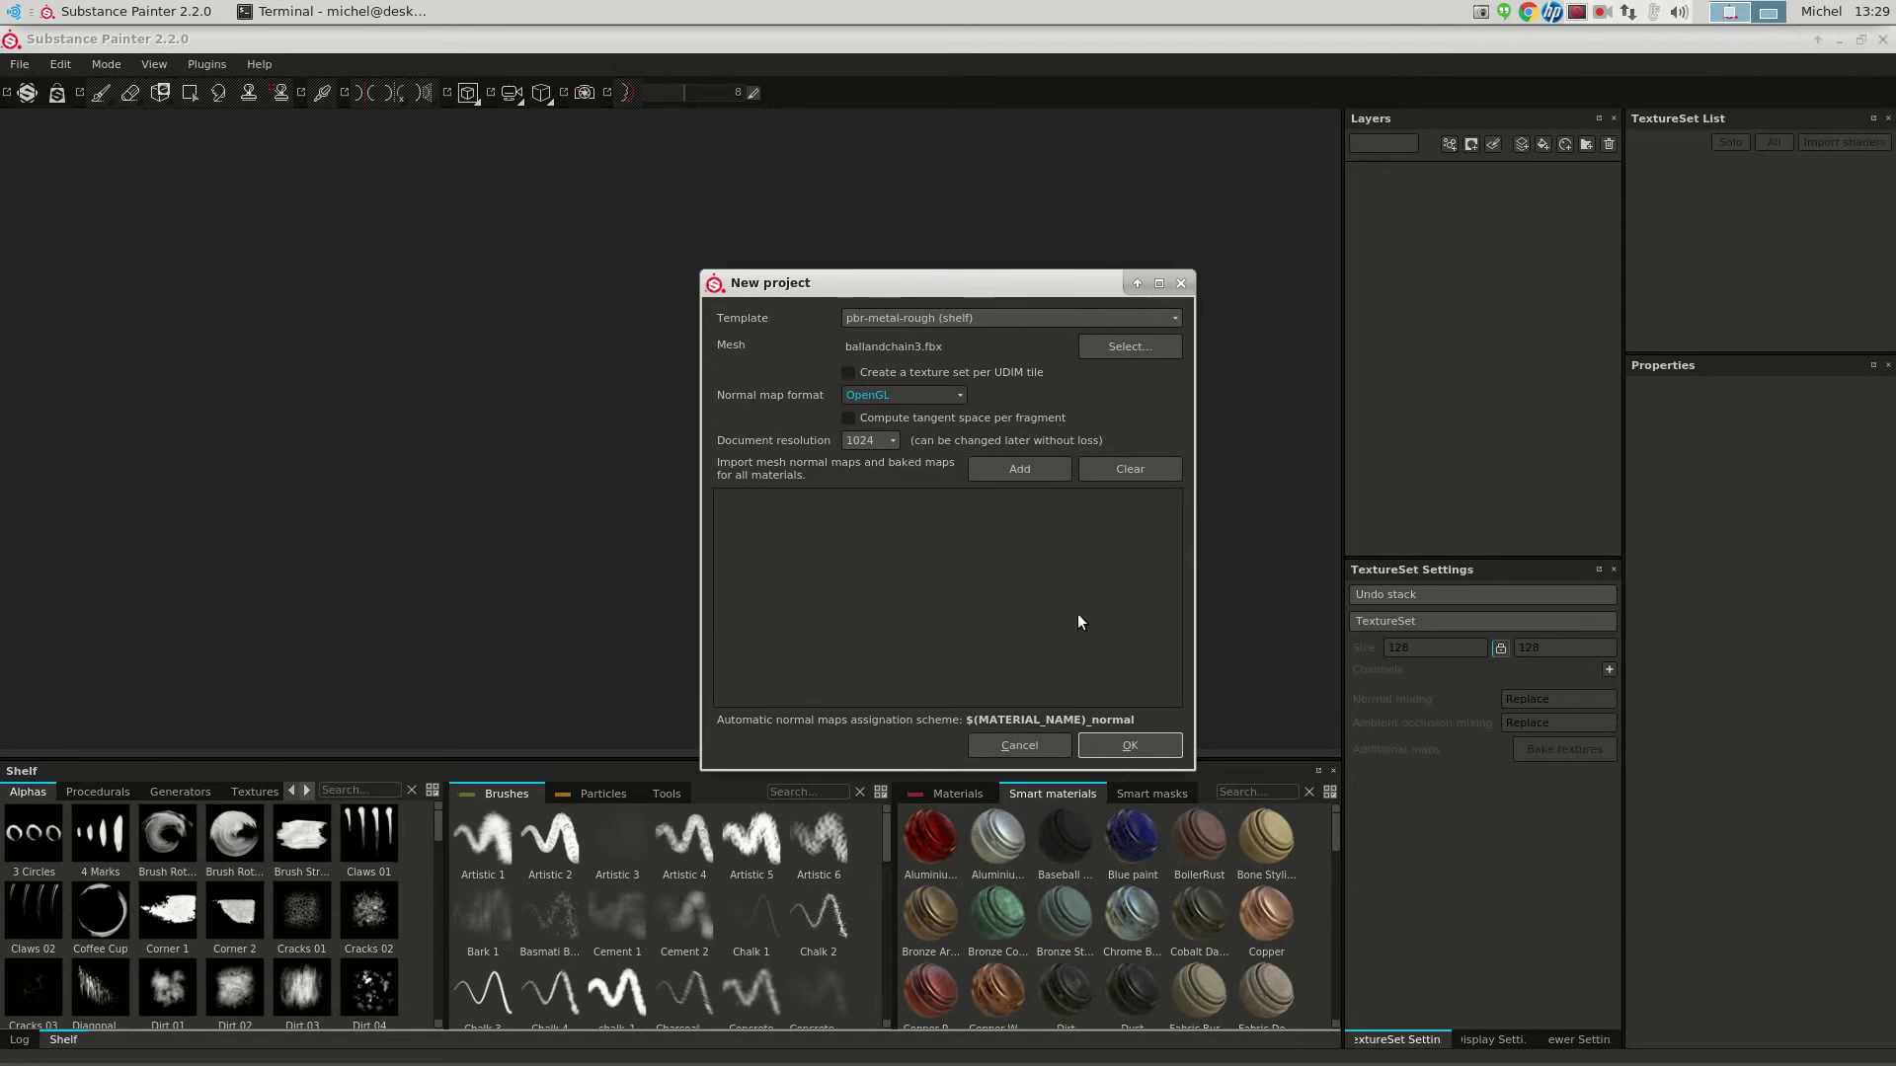
{"action": "left_click", "coordinate": [1145, 748]}
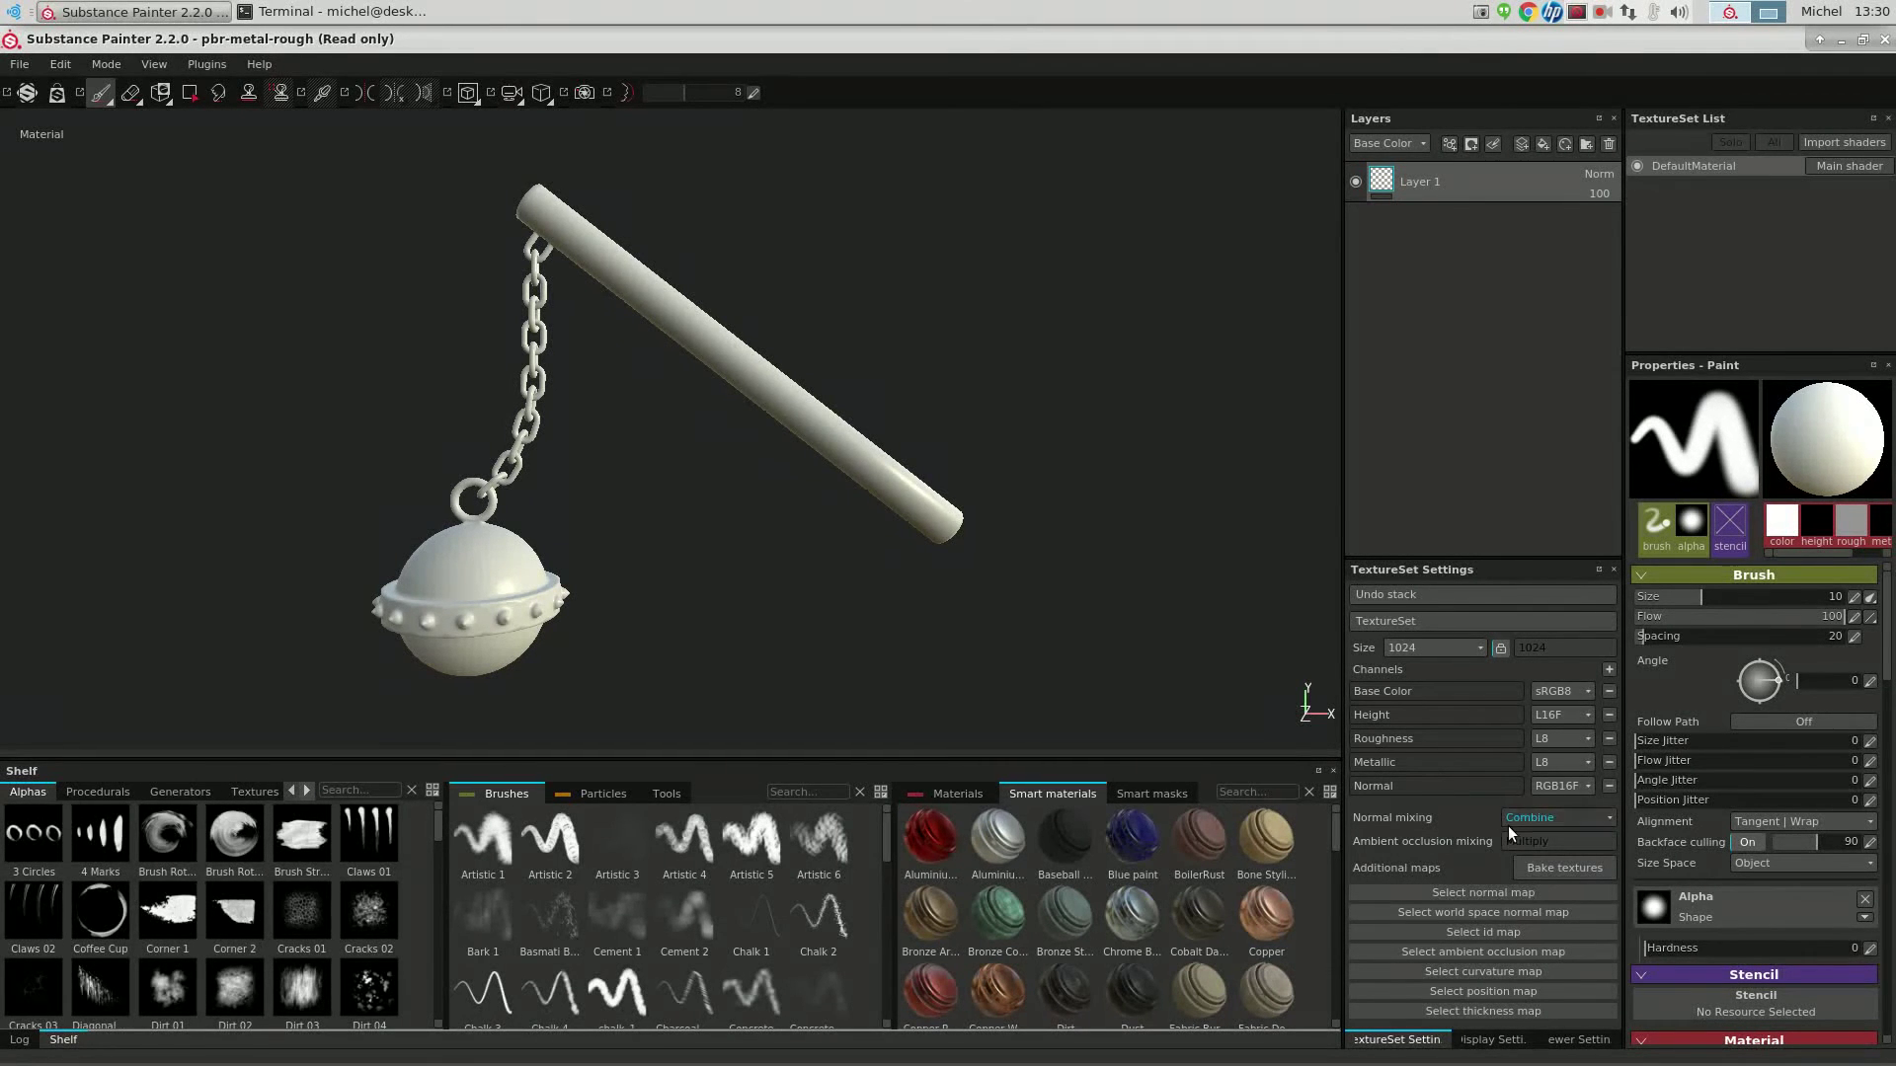
Bake all additional maps for DefaultMaterial, with Vertex Color as the colour source of the ID map
{"action": "left_click", "coordinate": [1553, 874]}
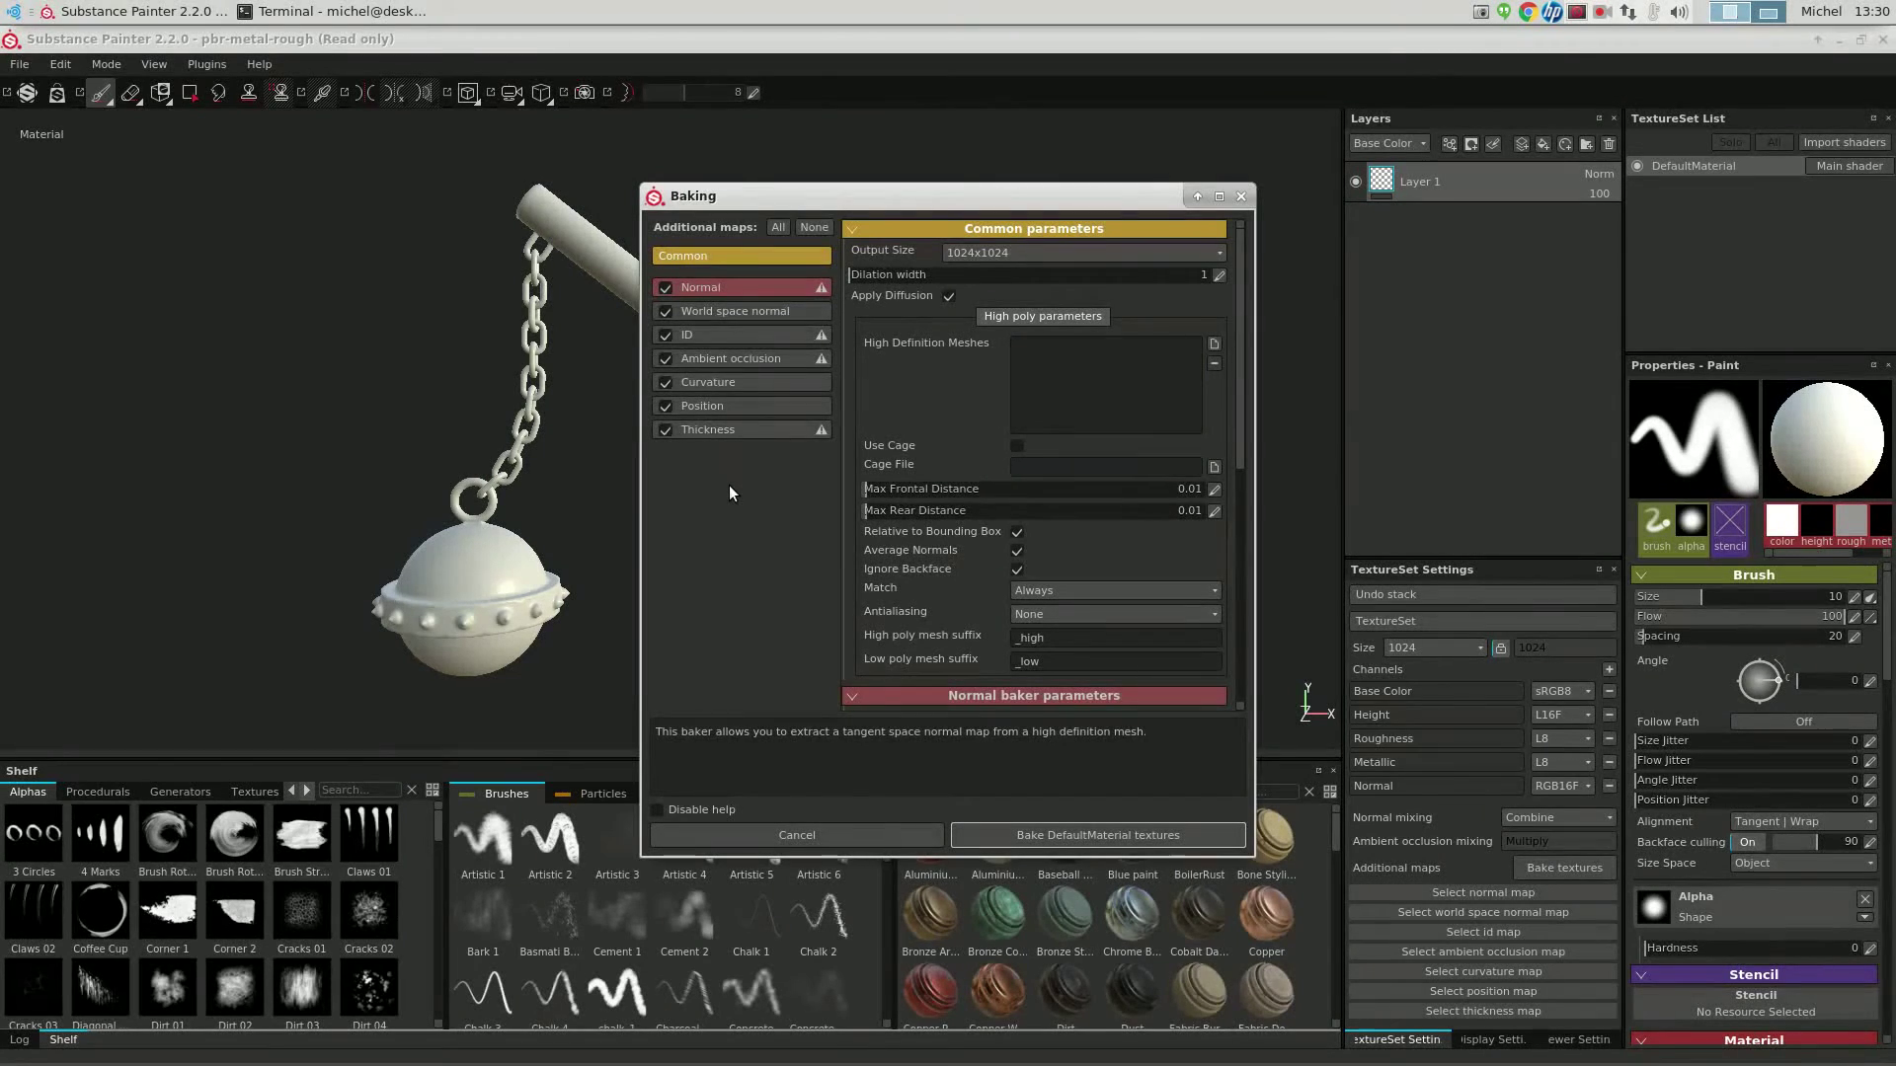
{"action": "left_click", "coordinate": [693, 336]}
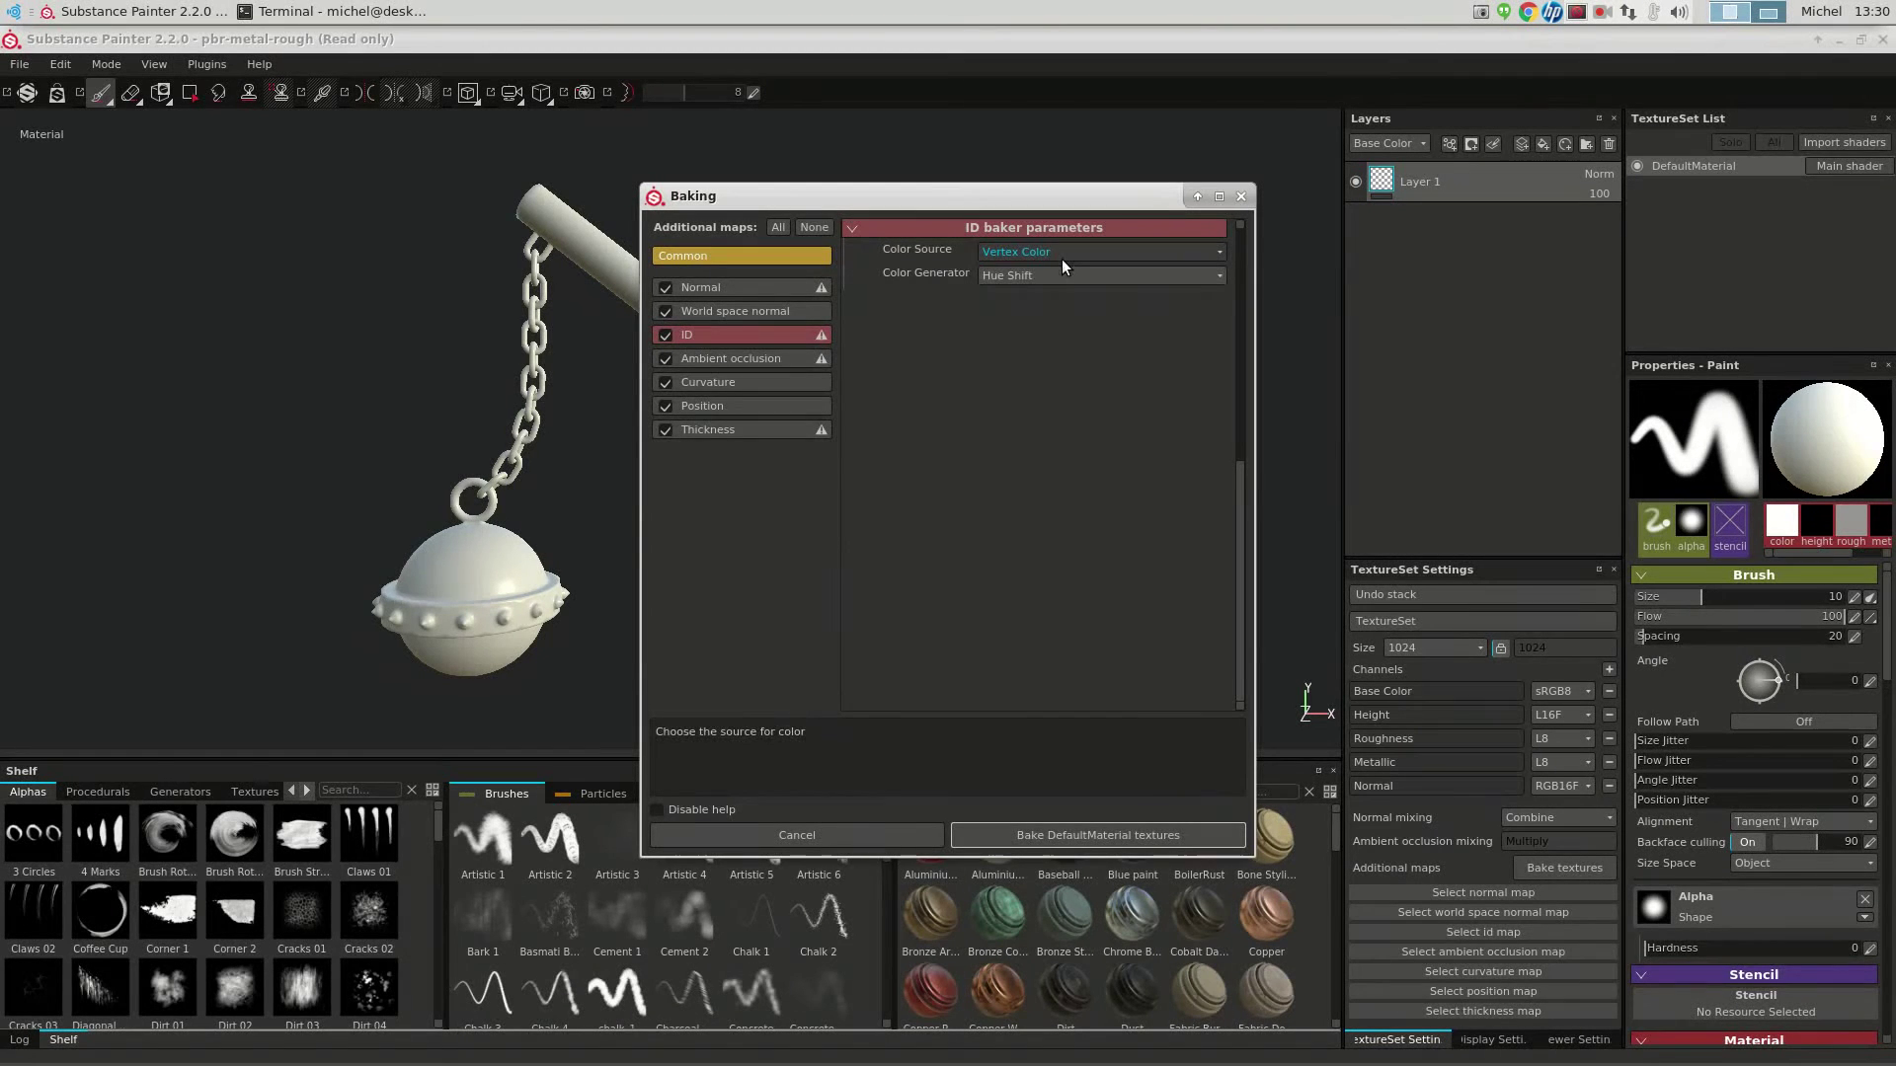
{"action": "left_click", "coordinate": [1056, 836]}
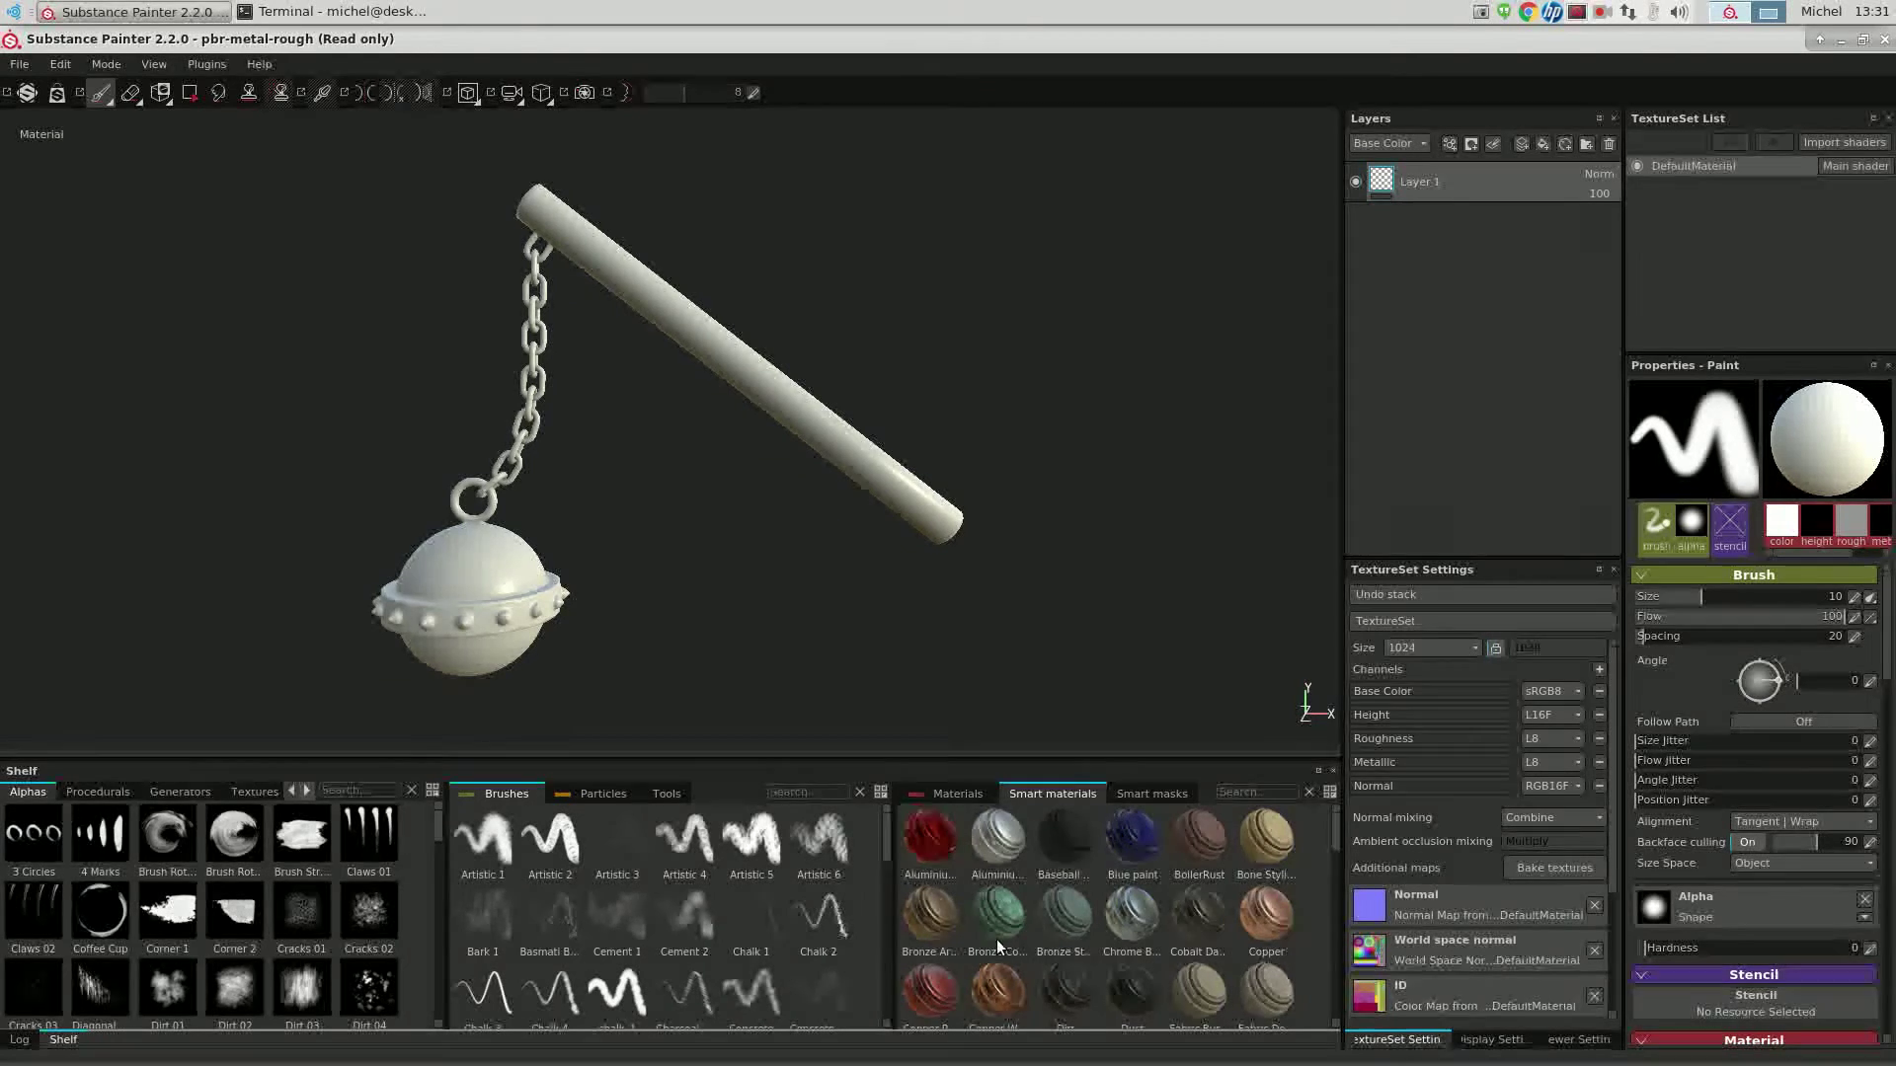
Add the Bronze Corroded smart material above Layer 1 and give it a mask with colour selection
{"action": "mouse_move", "coordinate": [998, 939]}
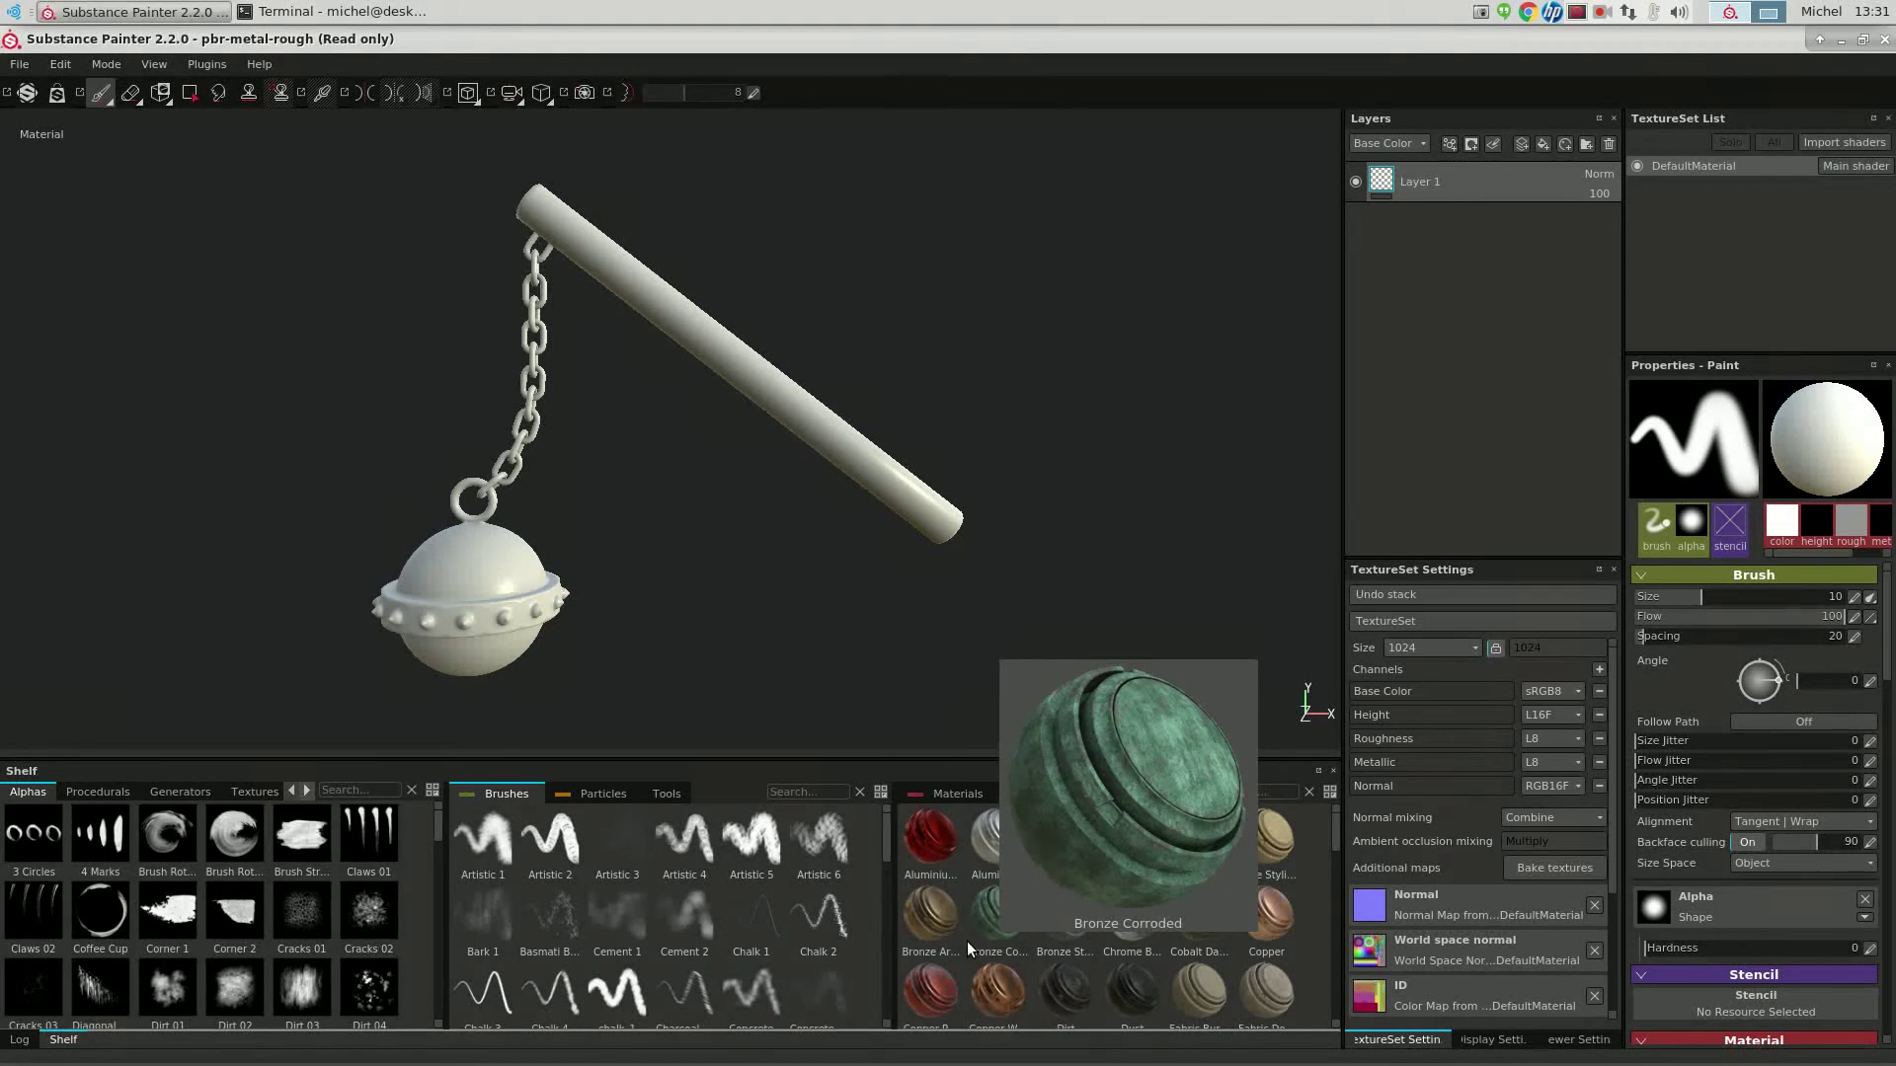
{"action": "left_click_drag", "start_coordinate": [988, 932], "coordinate": [1423, 172]}
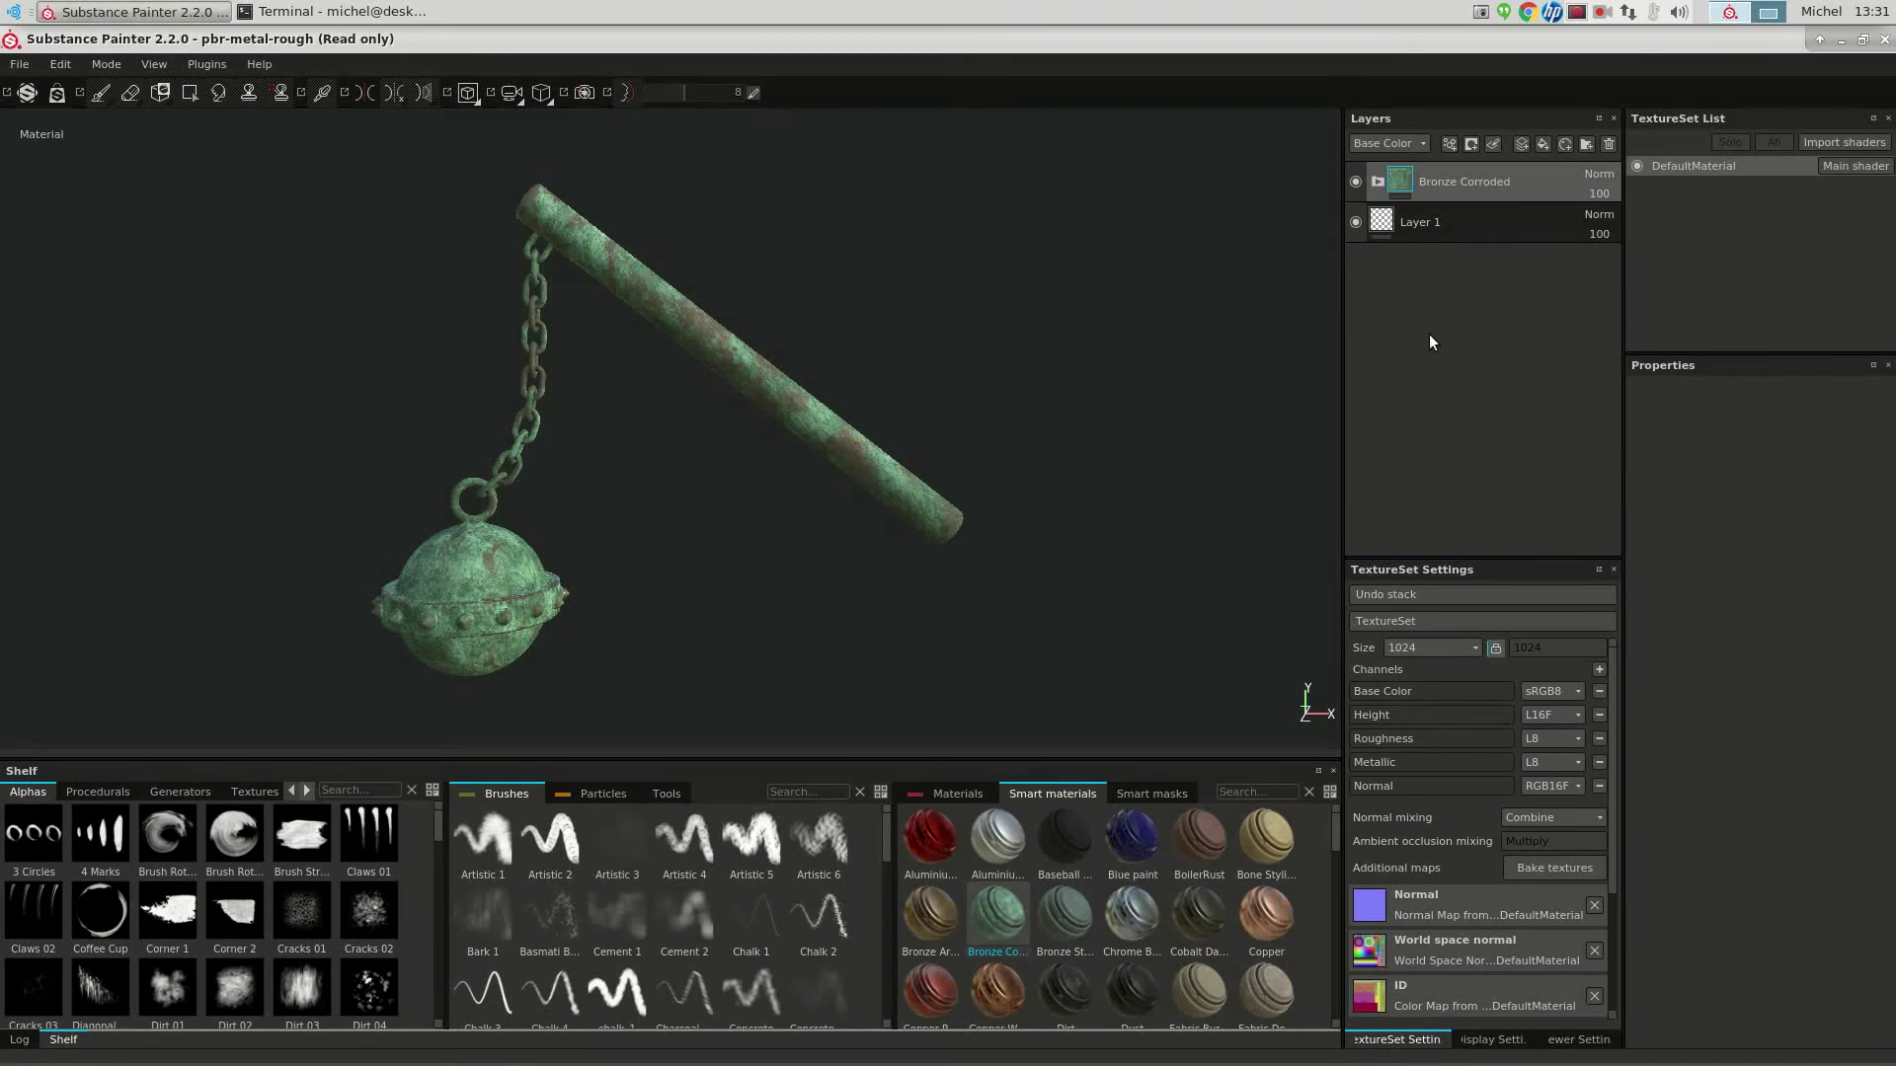
{"action": "right_click", "coordinate": [1397, 184]}
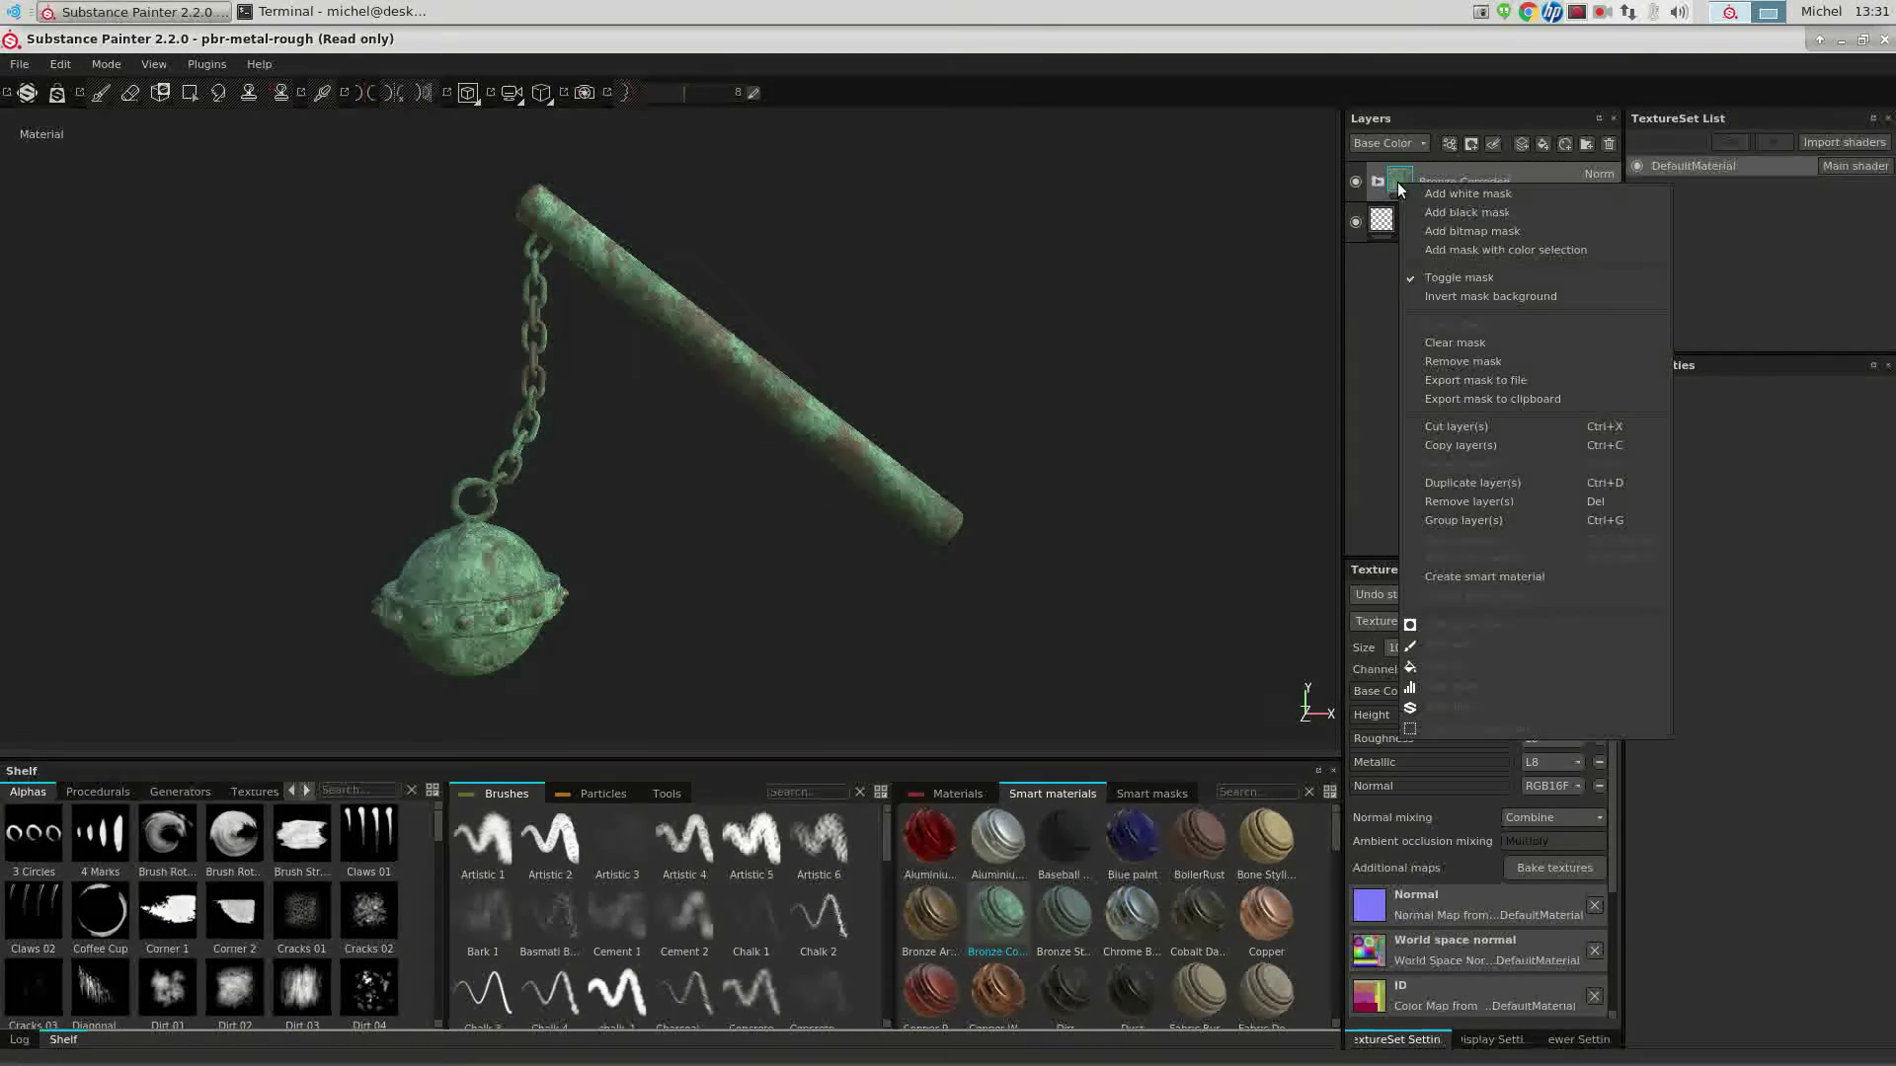
{"action": "left_click", "coordinate": [1446, 249]}
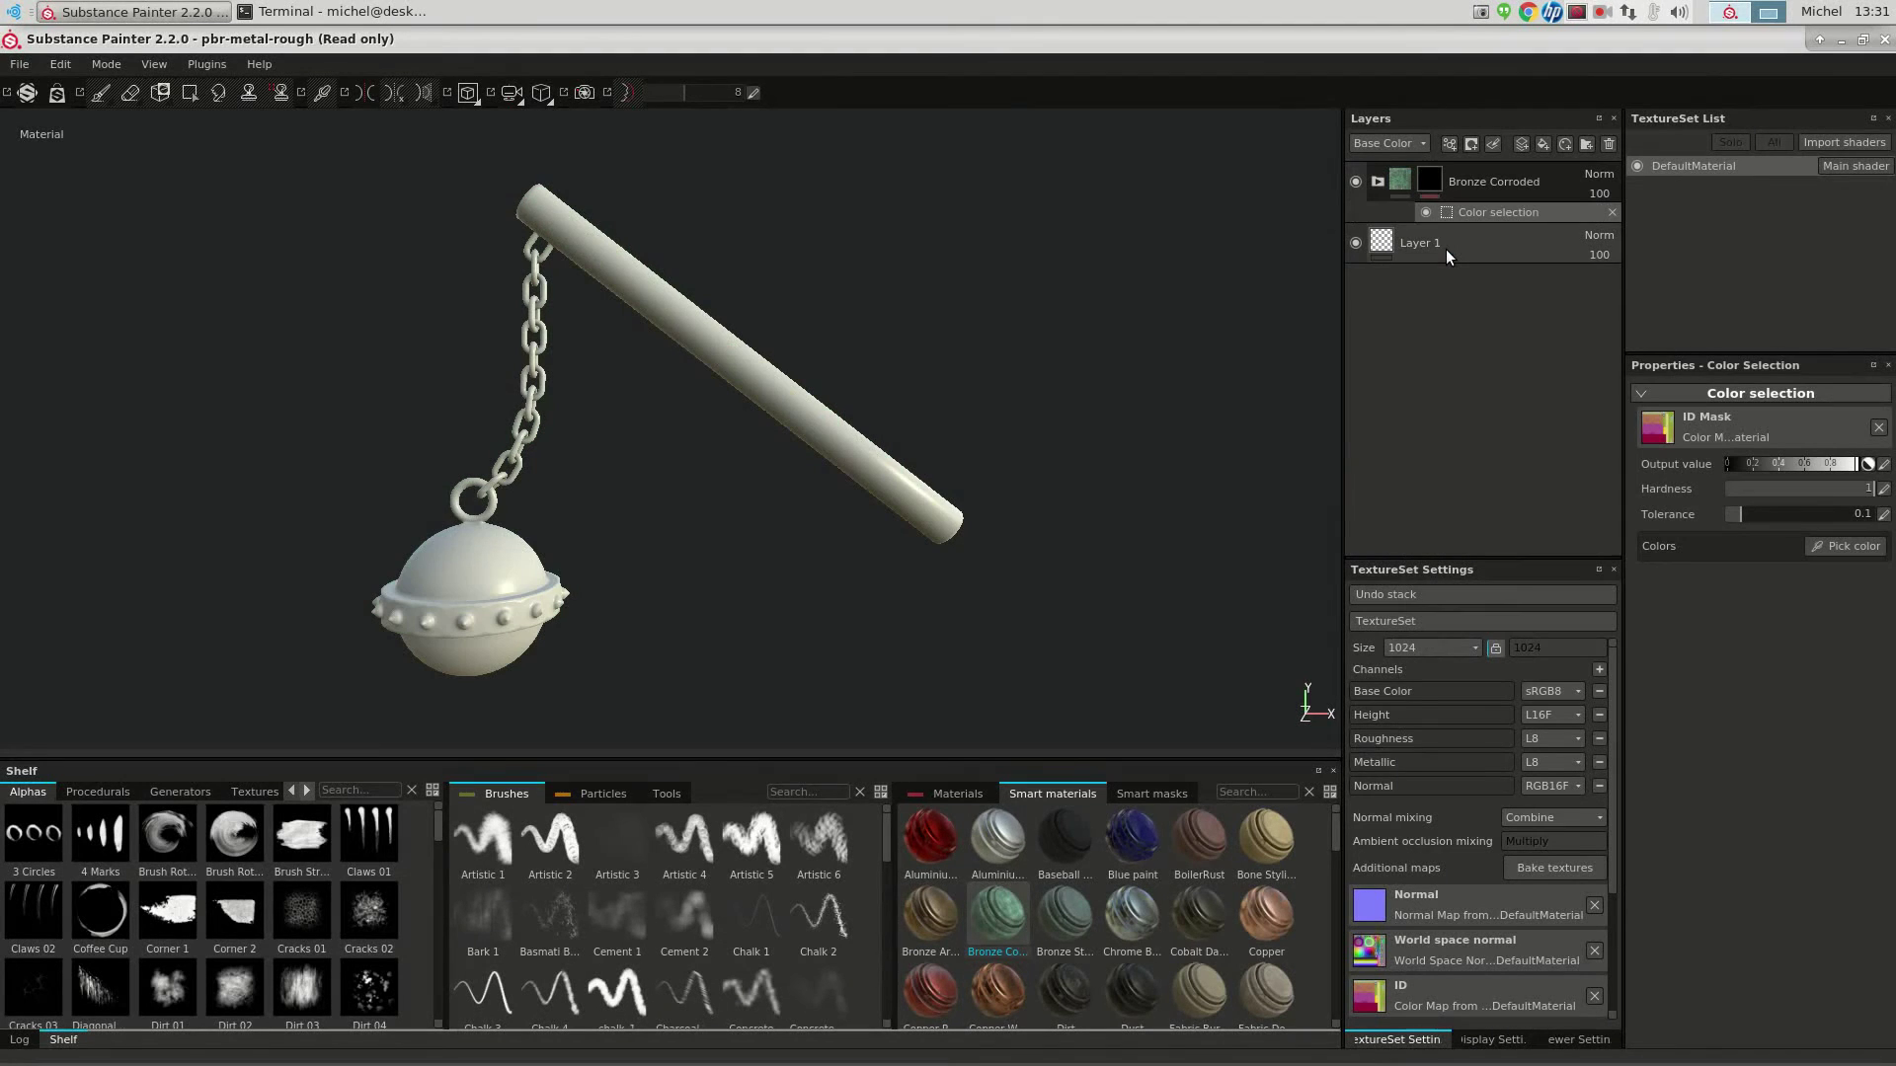
Pick the ID colours of the ball, the ring and the band's orange and pale yellow faces for the Bronze Corroded mask
{"action": "left_click", "coordinate": [1851, 549]}
{"action": "left_click", "coordinate": [501, 545]}
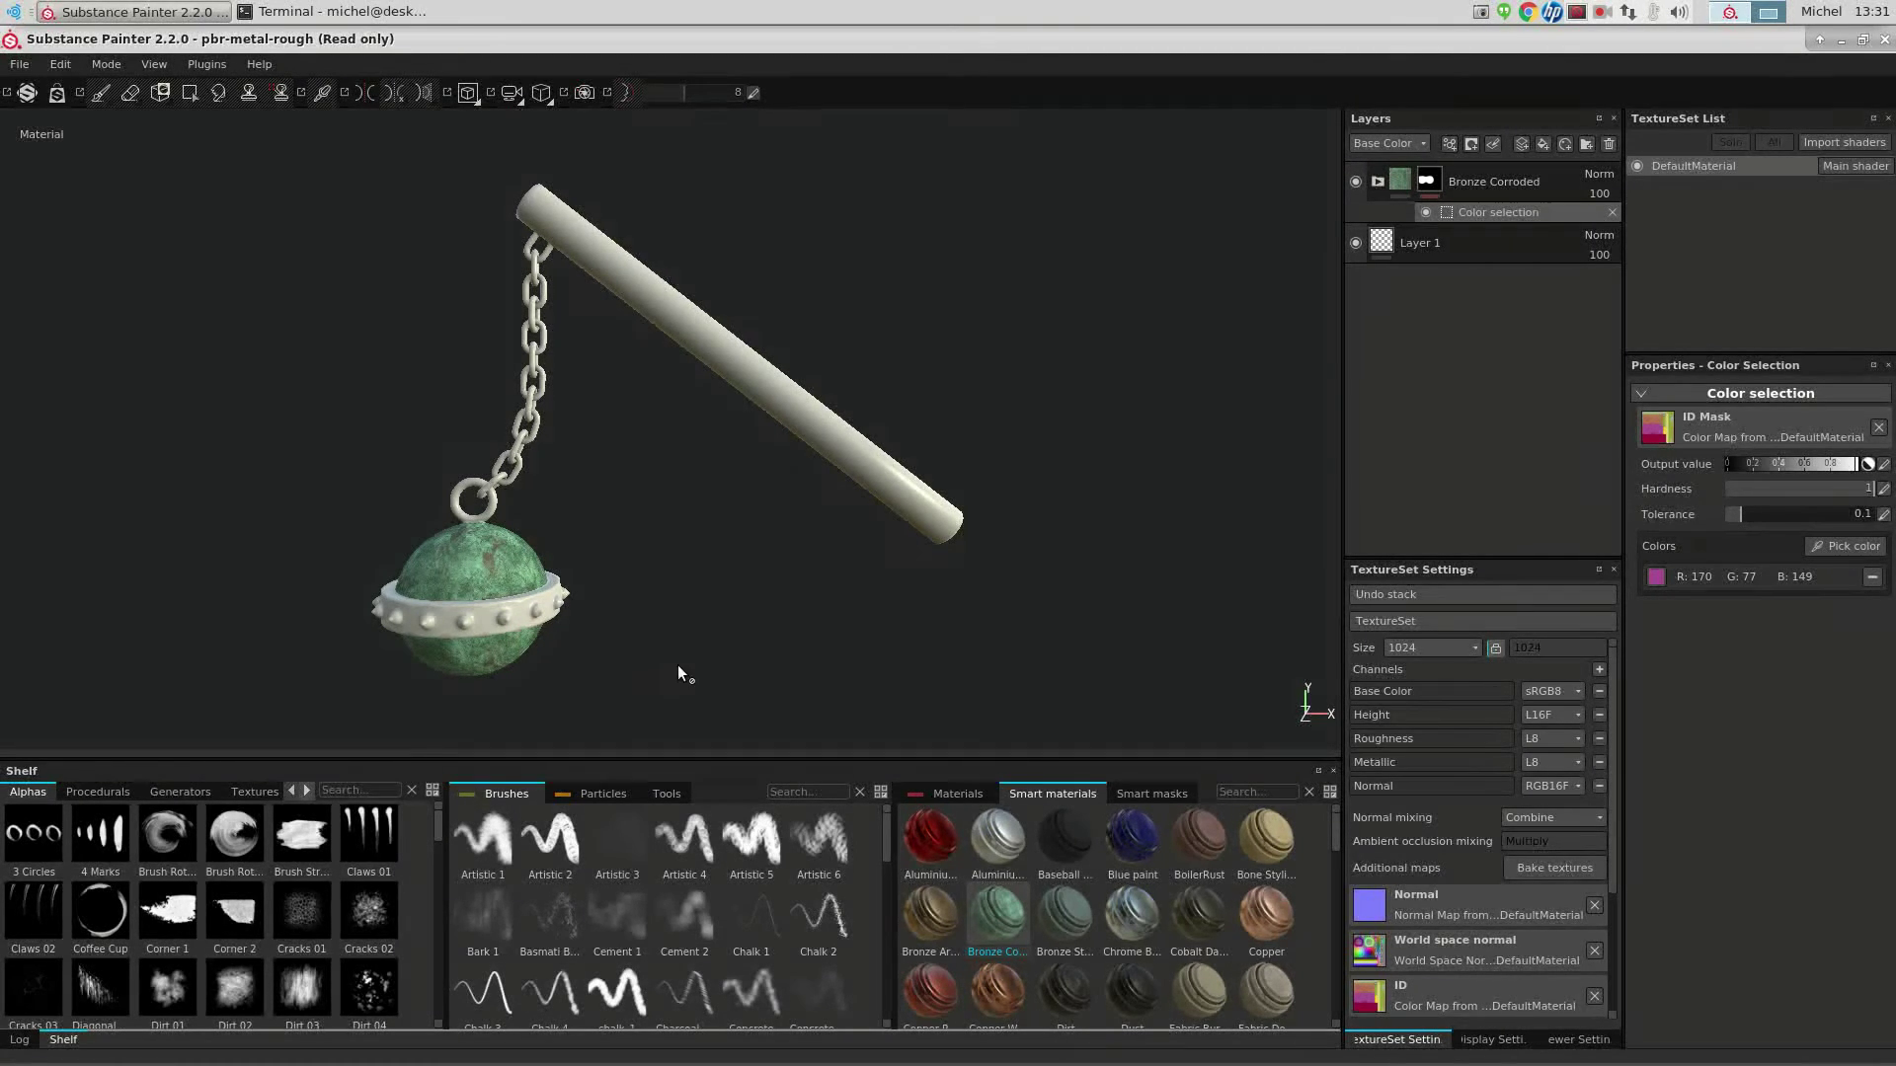
{"action": "left_click", "coordinate": [1845, 547]}
{"action": "left_click", "coordinate": [464, 493]}
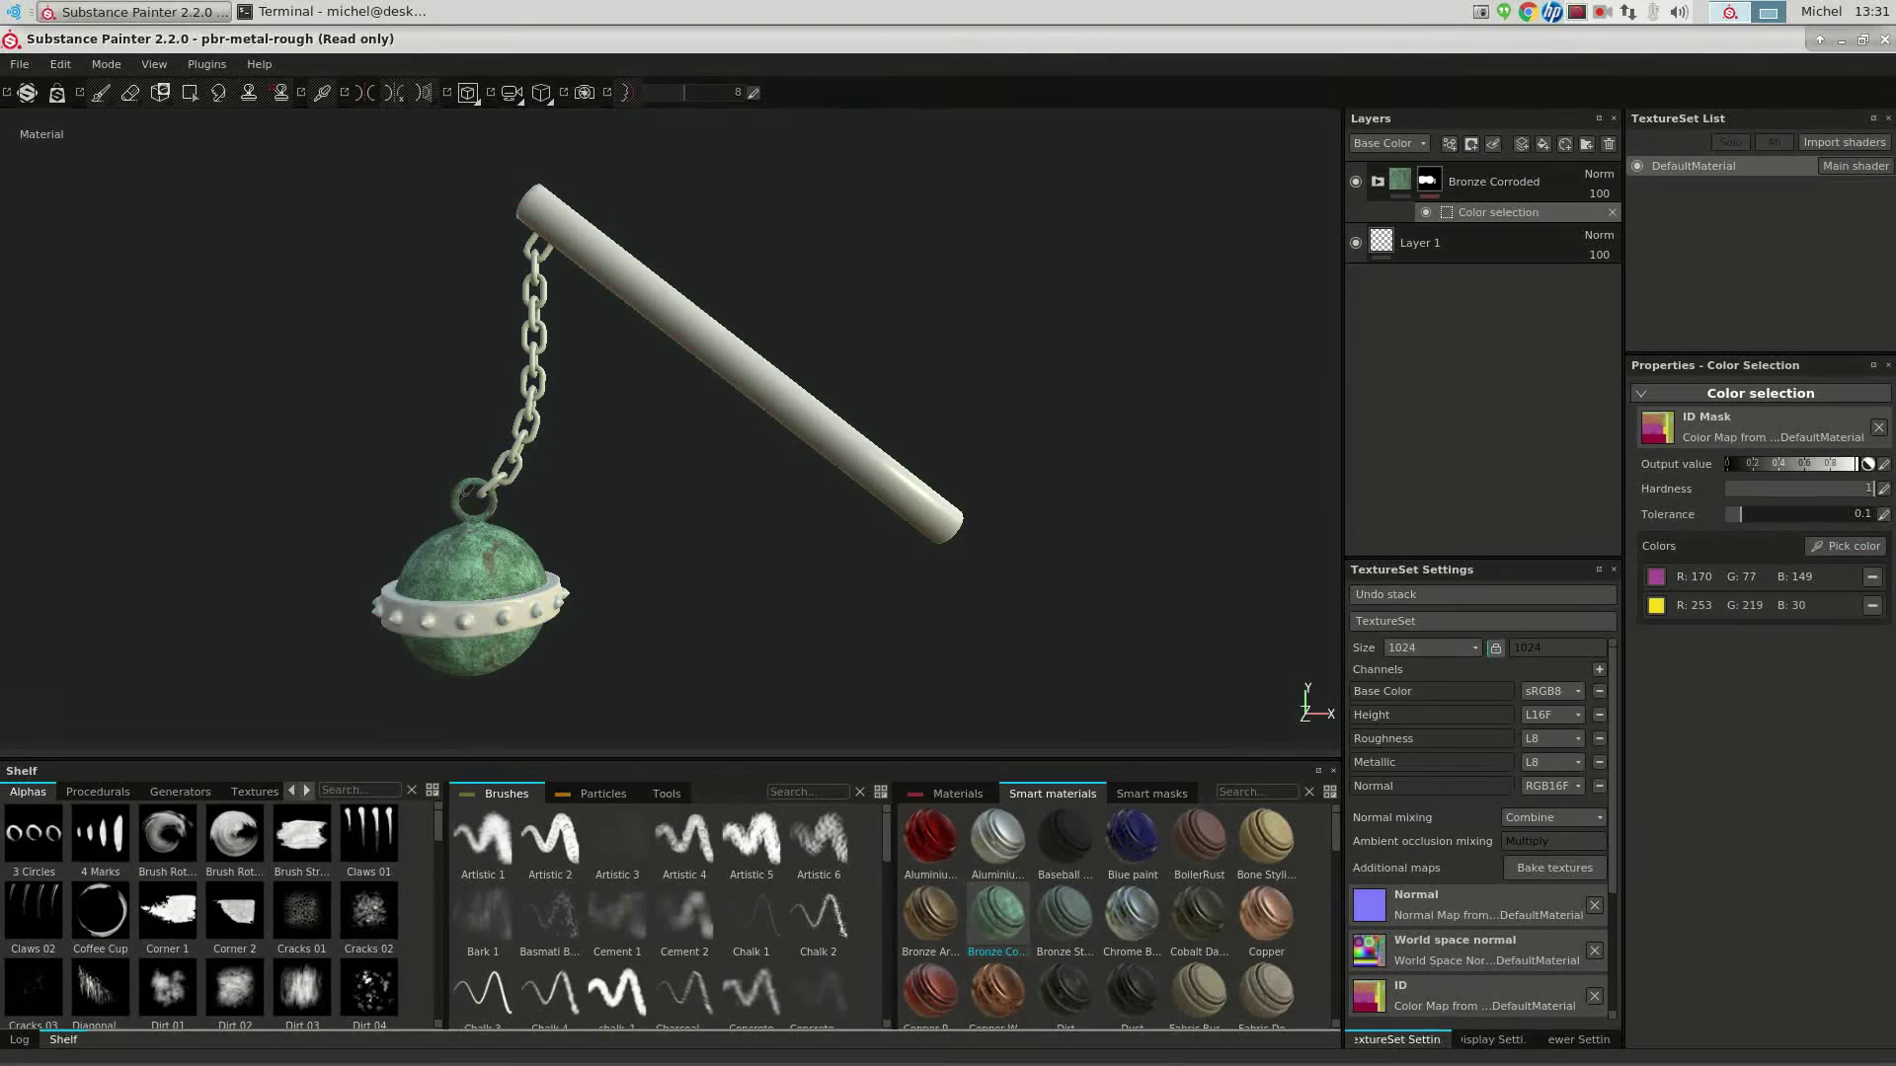
{"action": "left_click", "coordinate": [1847, 547]}
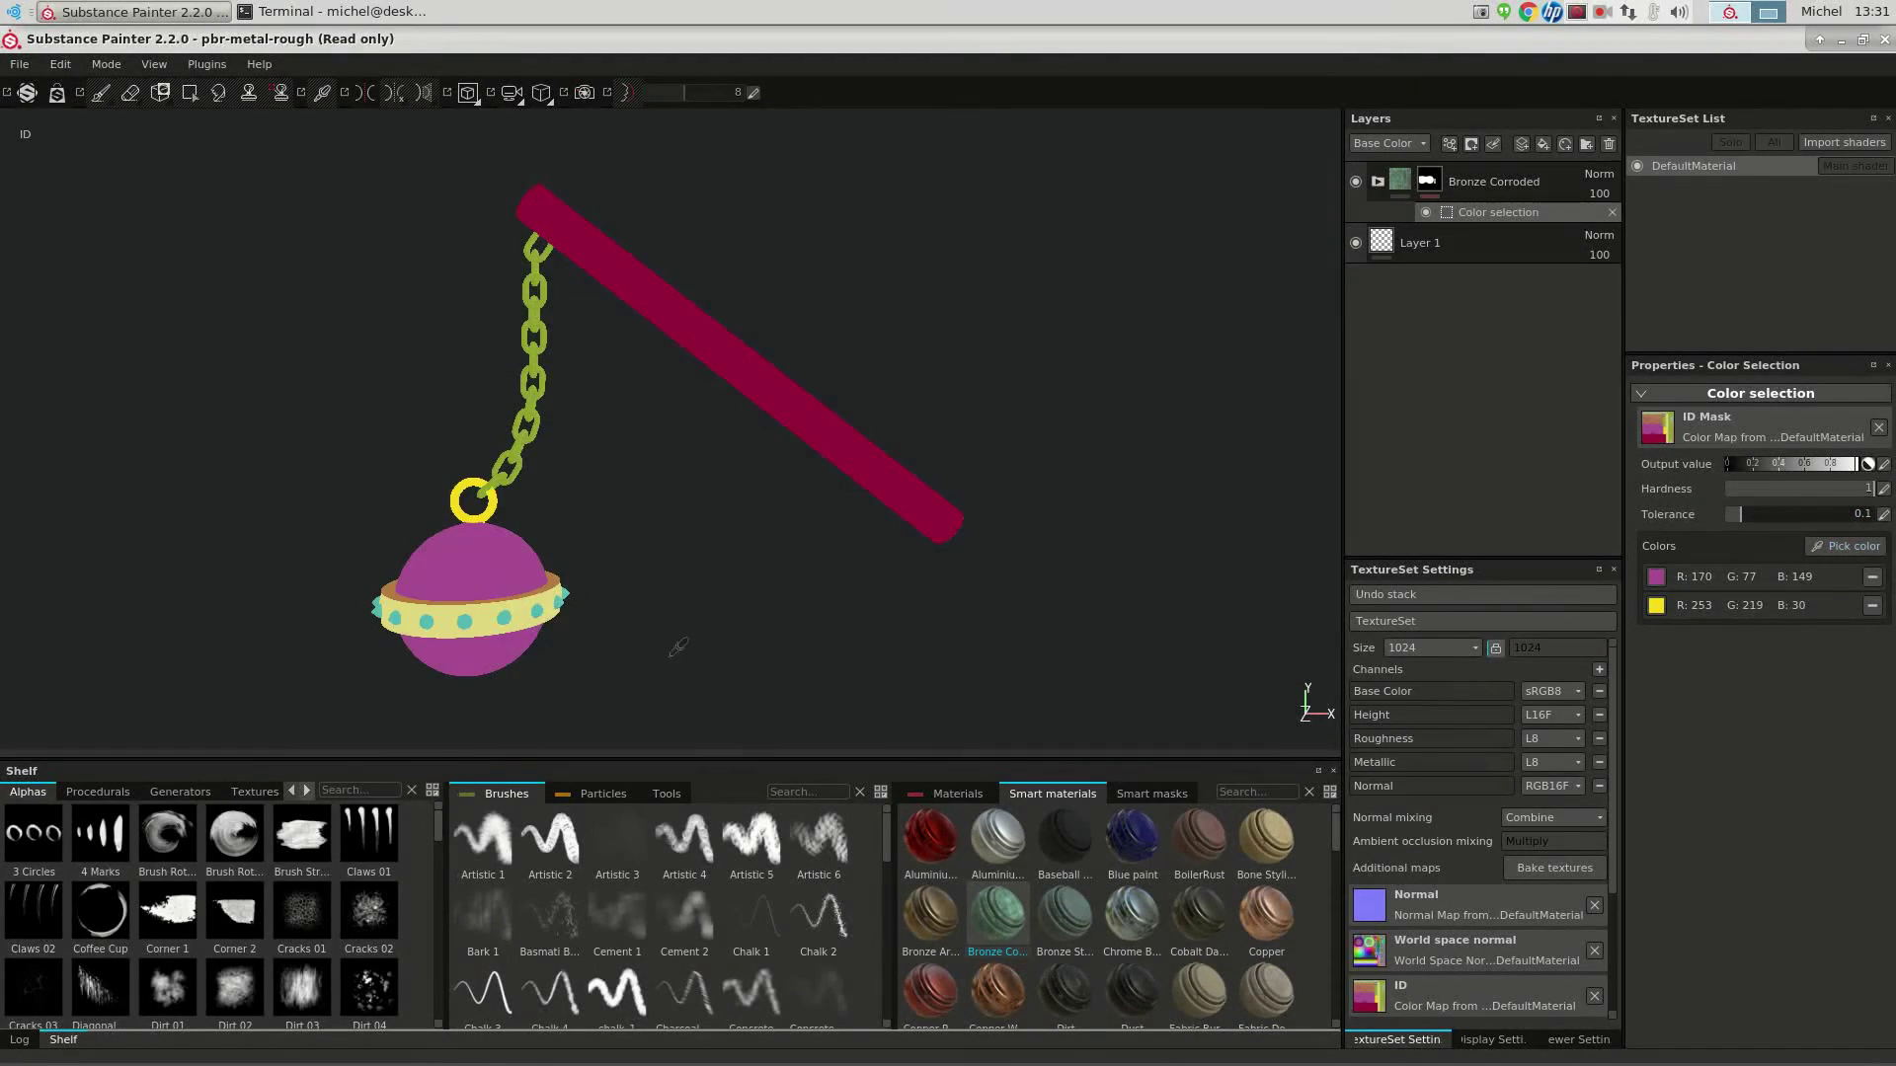
{"action": "left_click", "coordinate": [555, 582]}
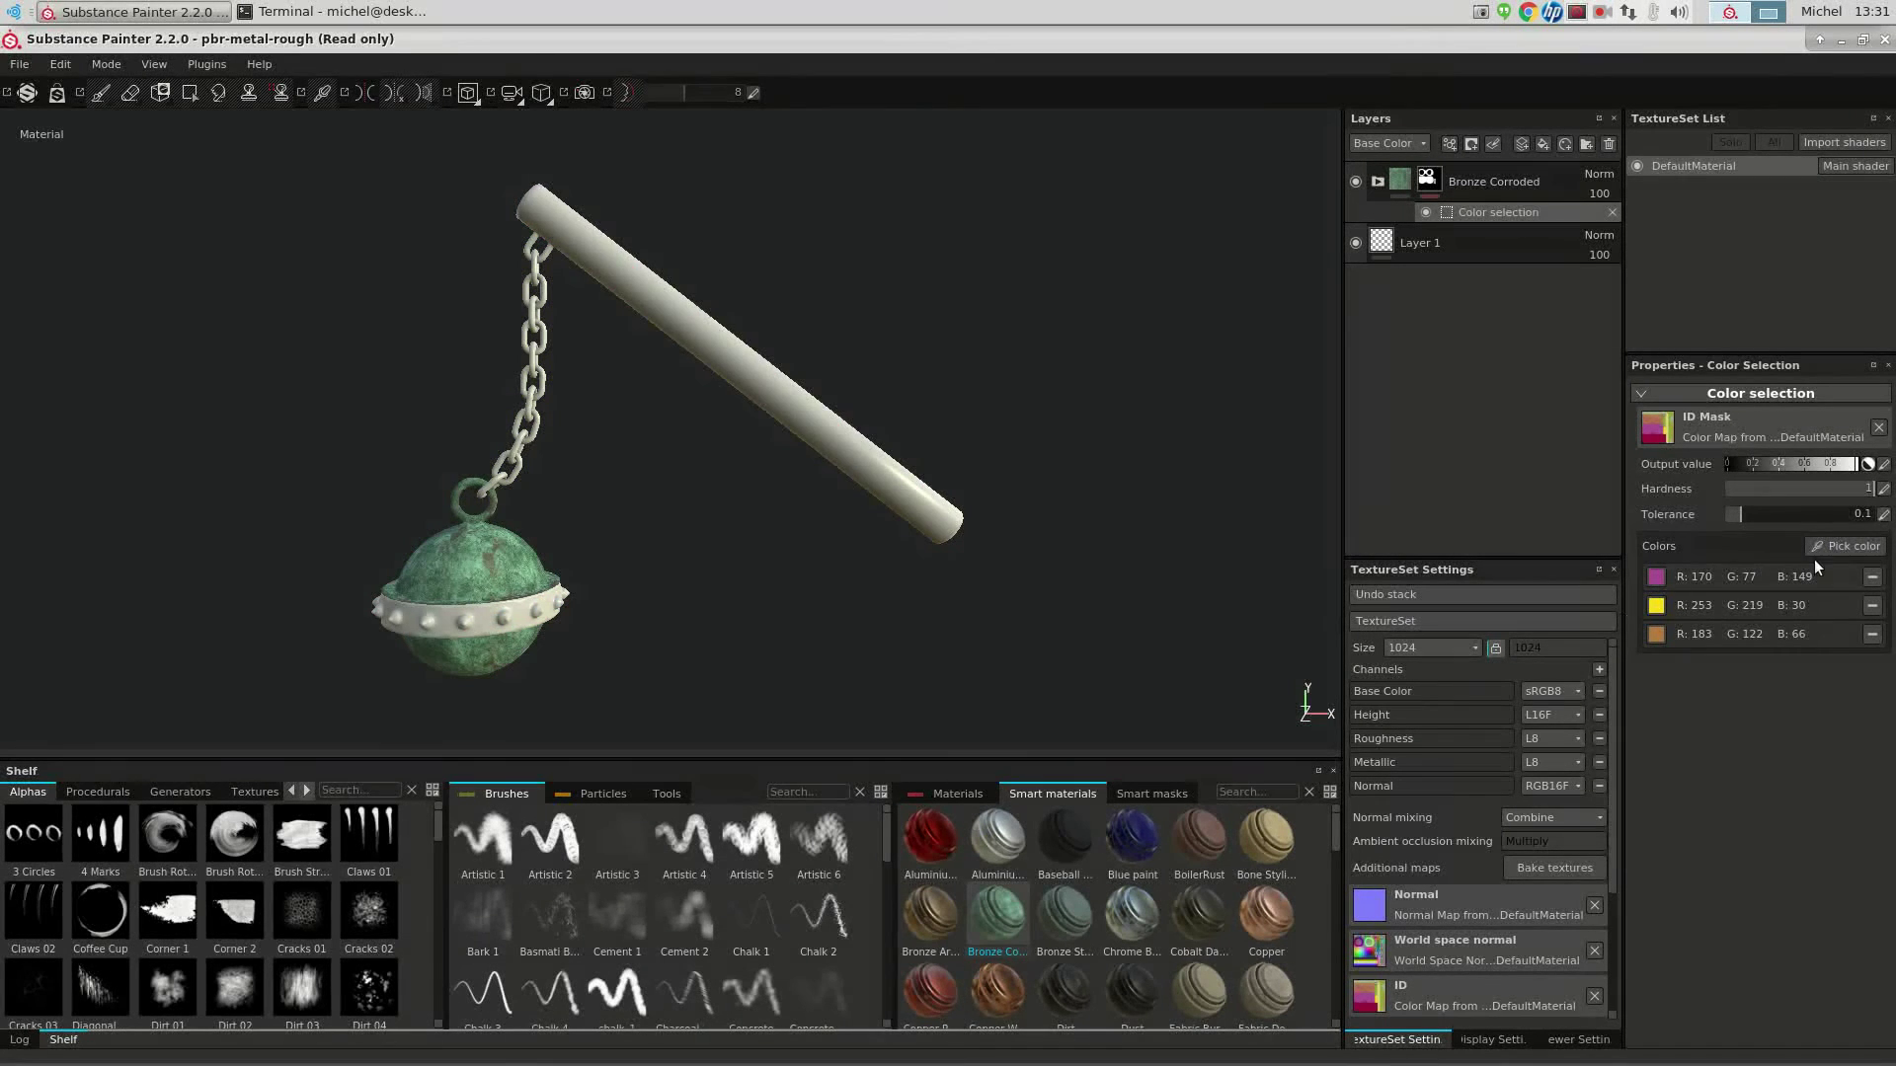
{"action": "left_click", "coordinate": [1846, 547]}
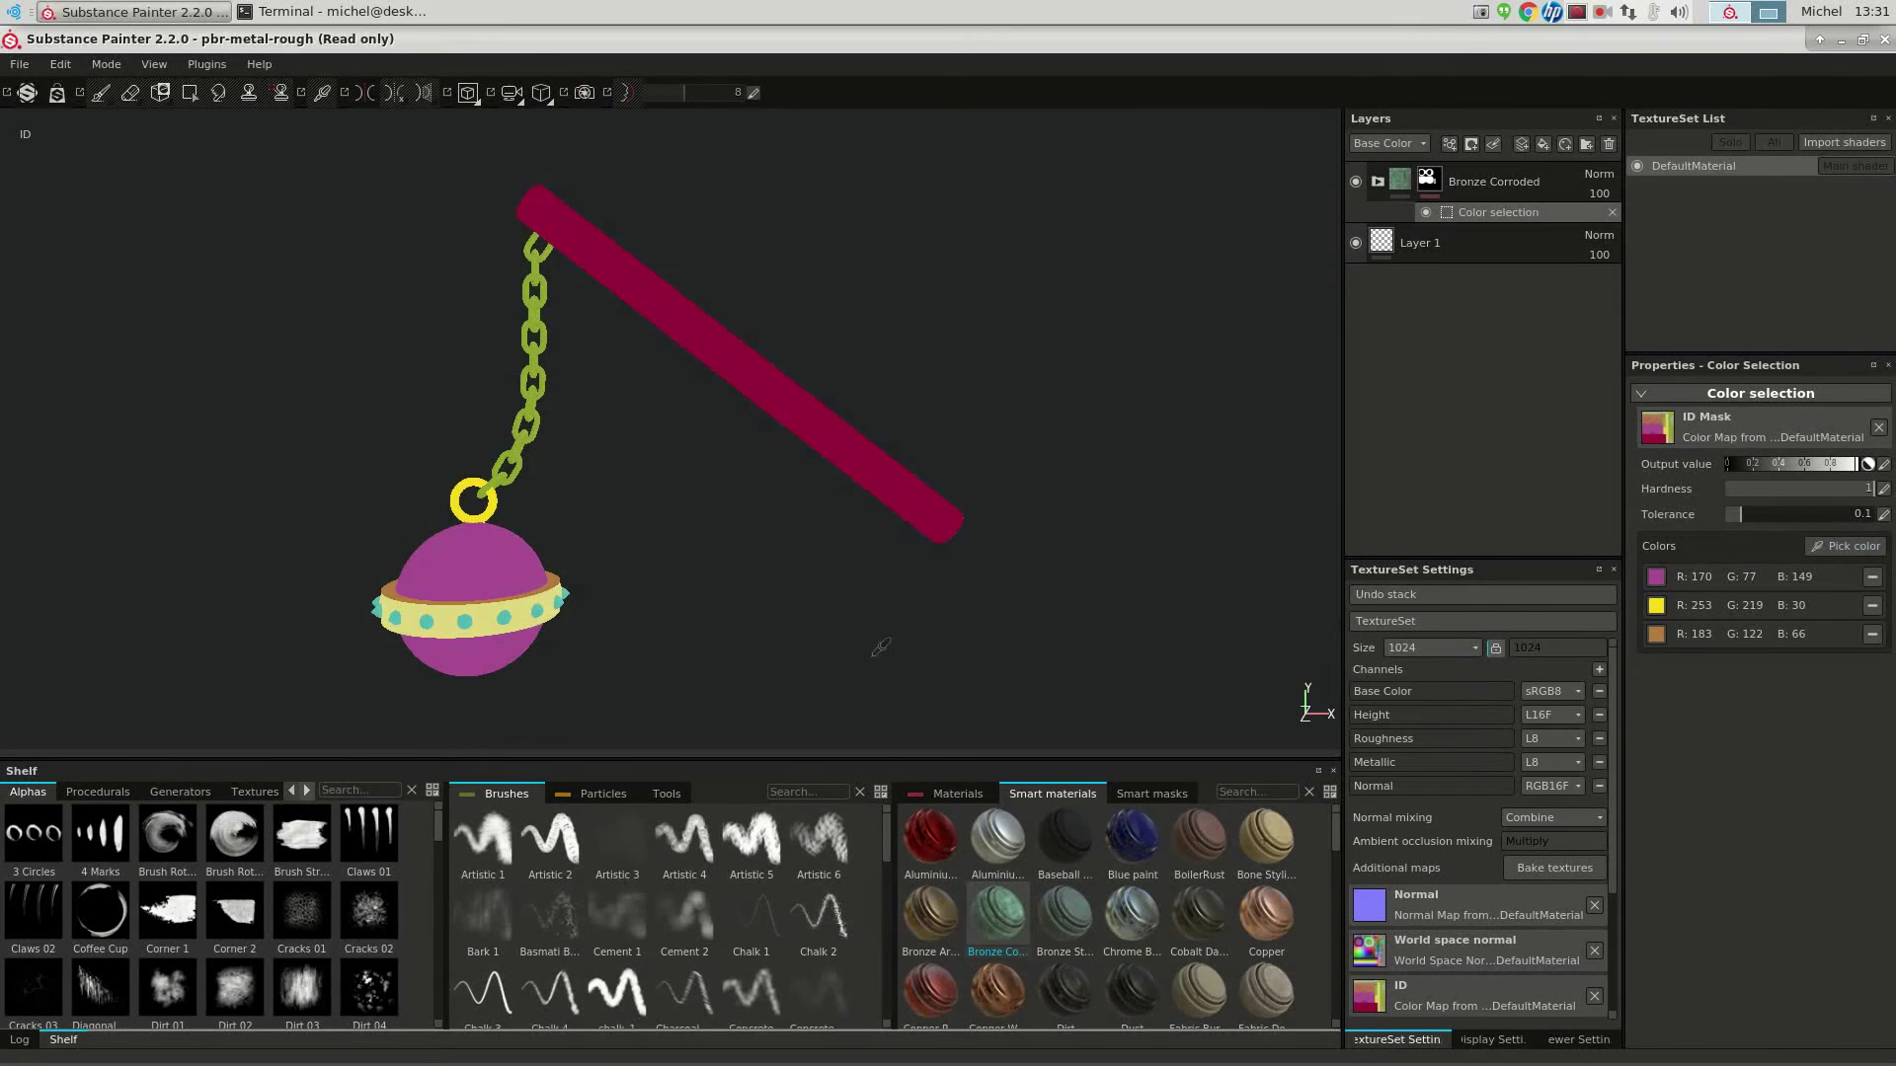
{"action": "left_click", "coordinate": [530, 603]}
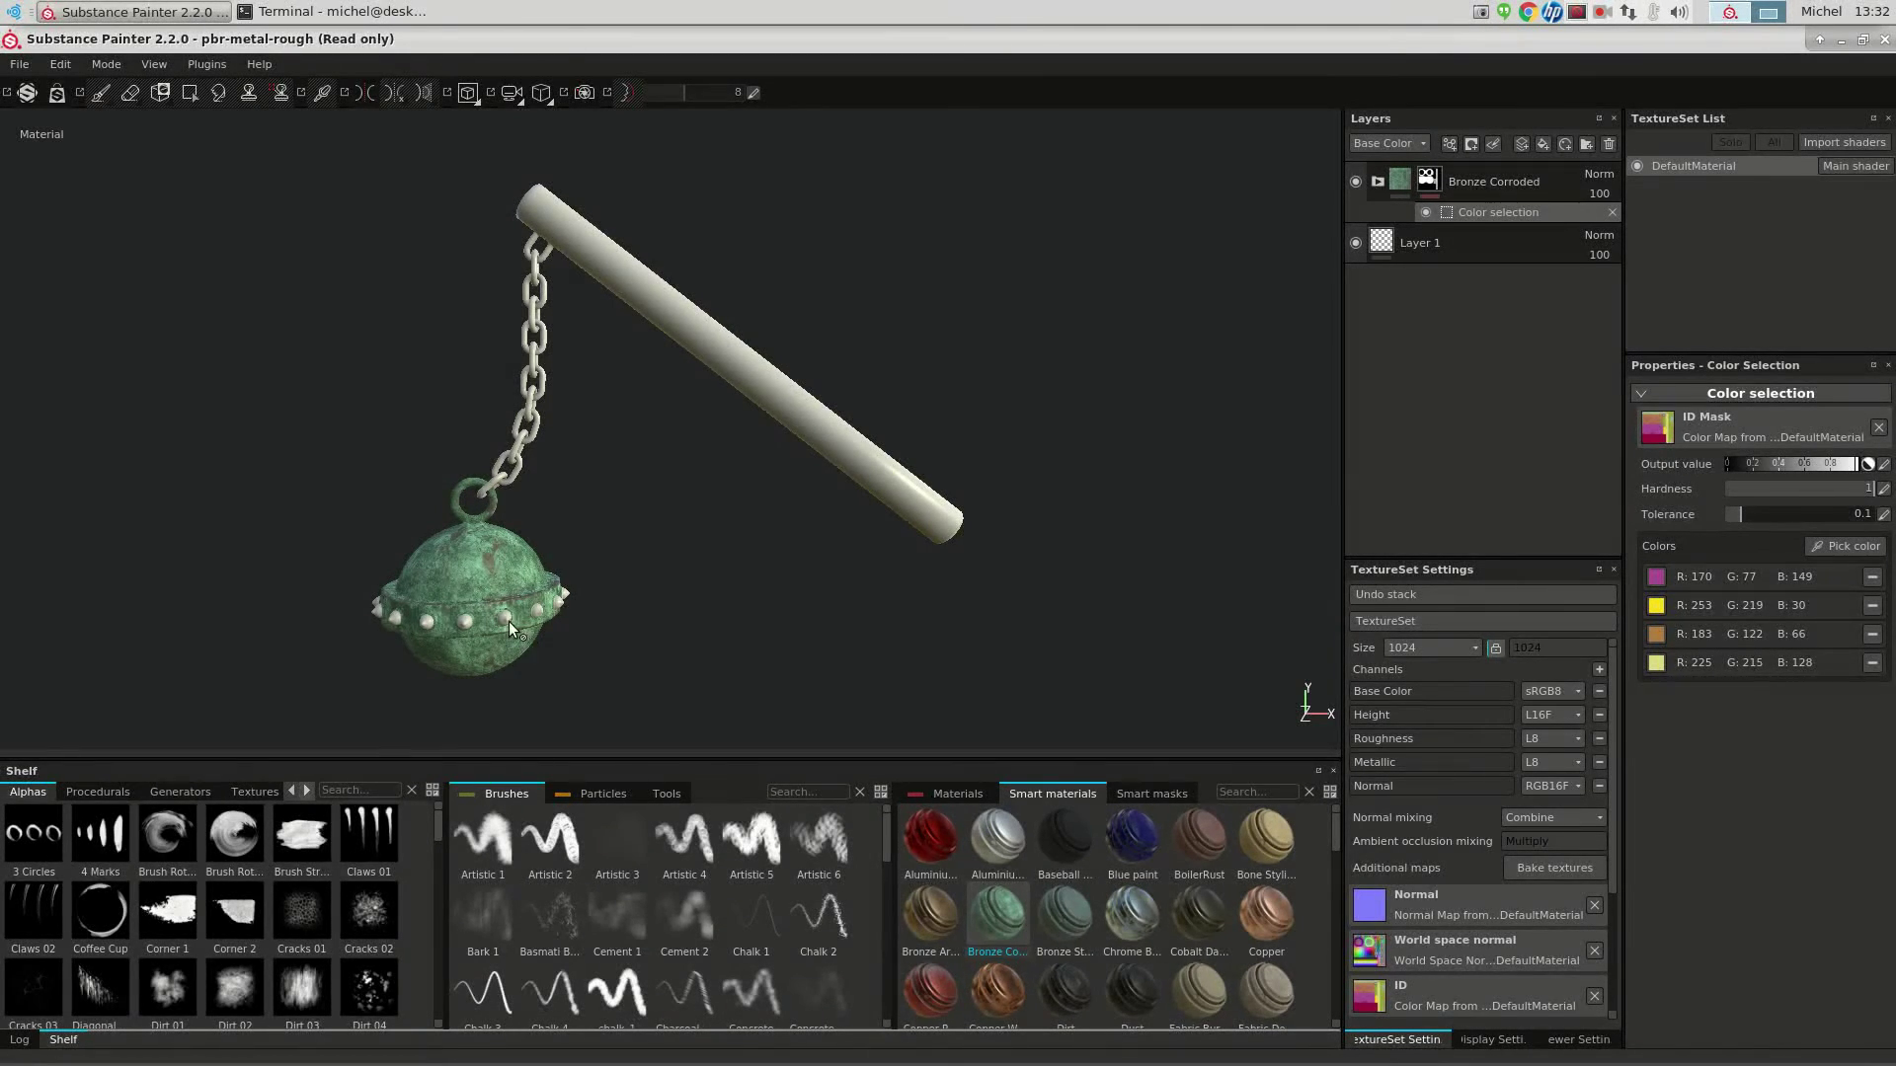
Add the Bronze Armor smart material as the uppermost layer and mask it to the teal ID colour of the spikes
{"action": "left_click", "coordinate": [926, 927]}
{"action": "left_click_drag", "start_coordinate": [975, 875], "coordinate": [1434, 173]}
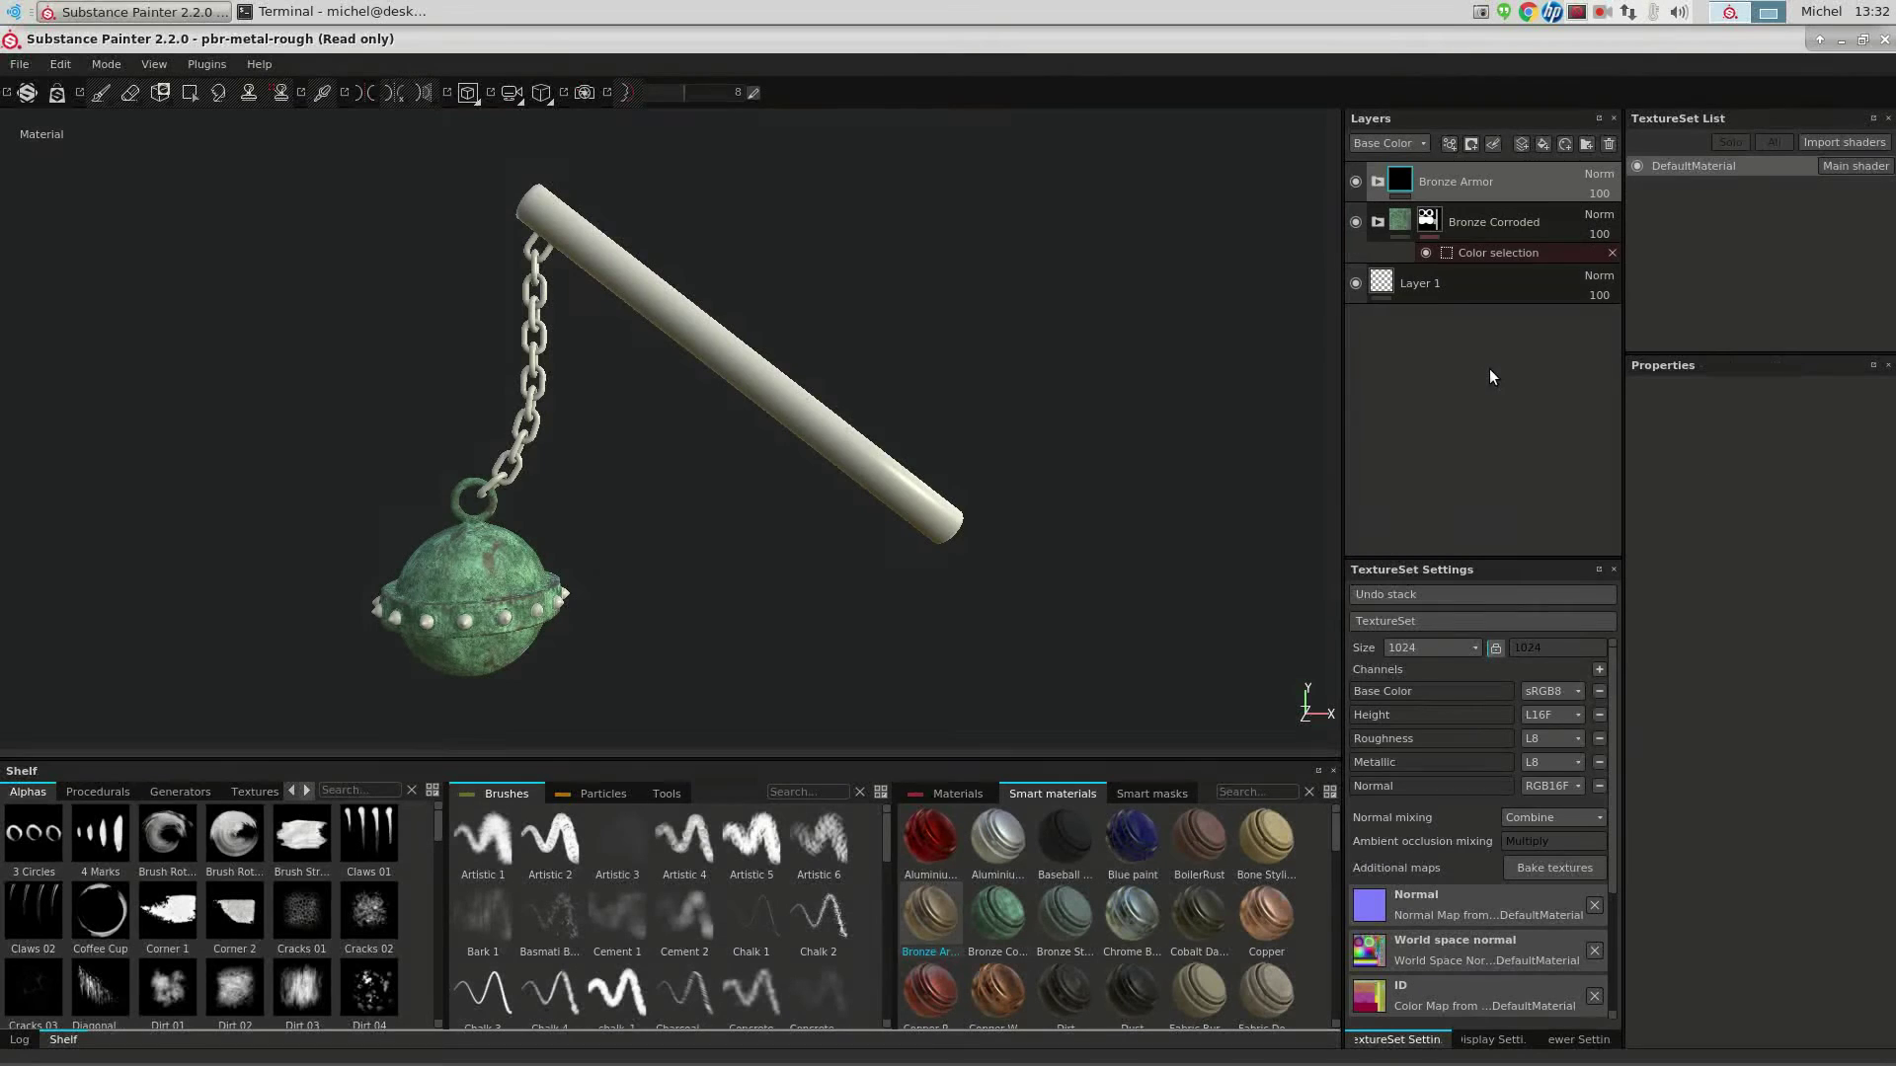
{"action": "right_click", "coordinate": [1402, 184]}
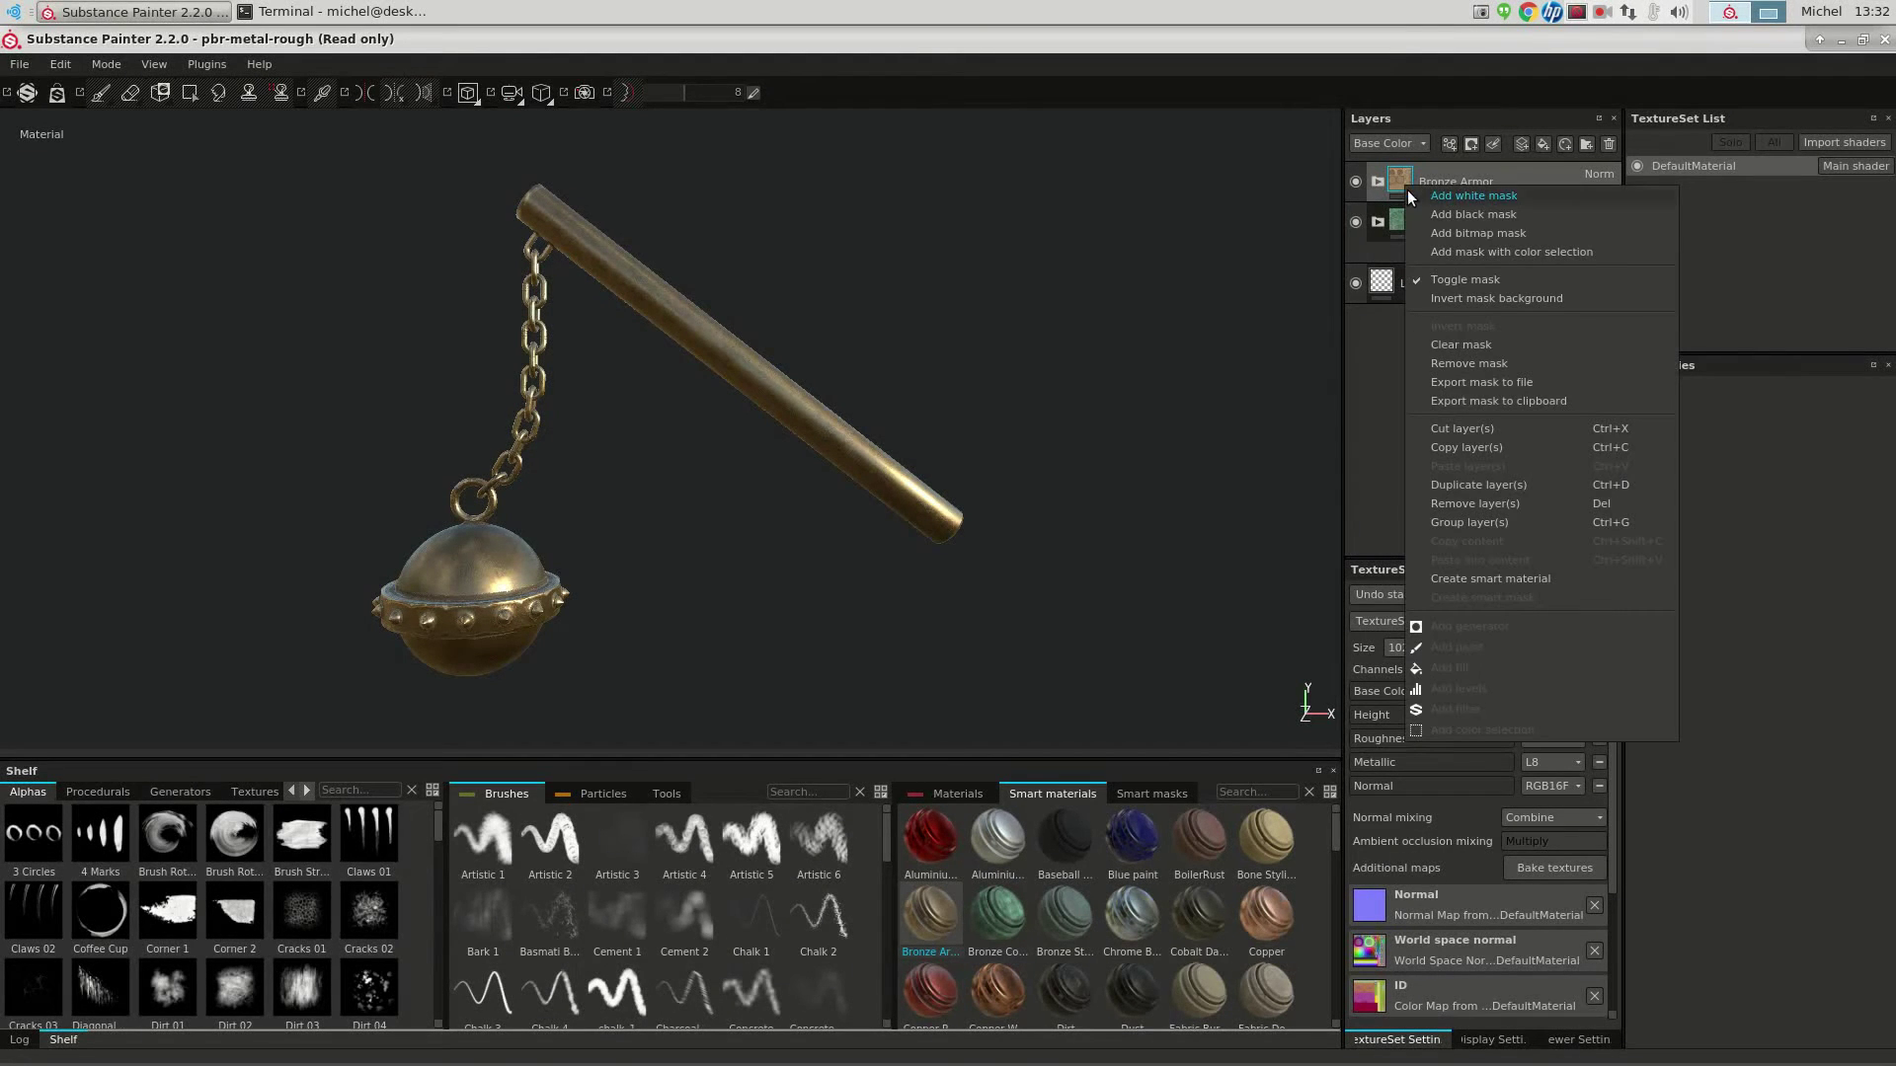
{"action": "left_click", "coordinate": [1460, 253]}
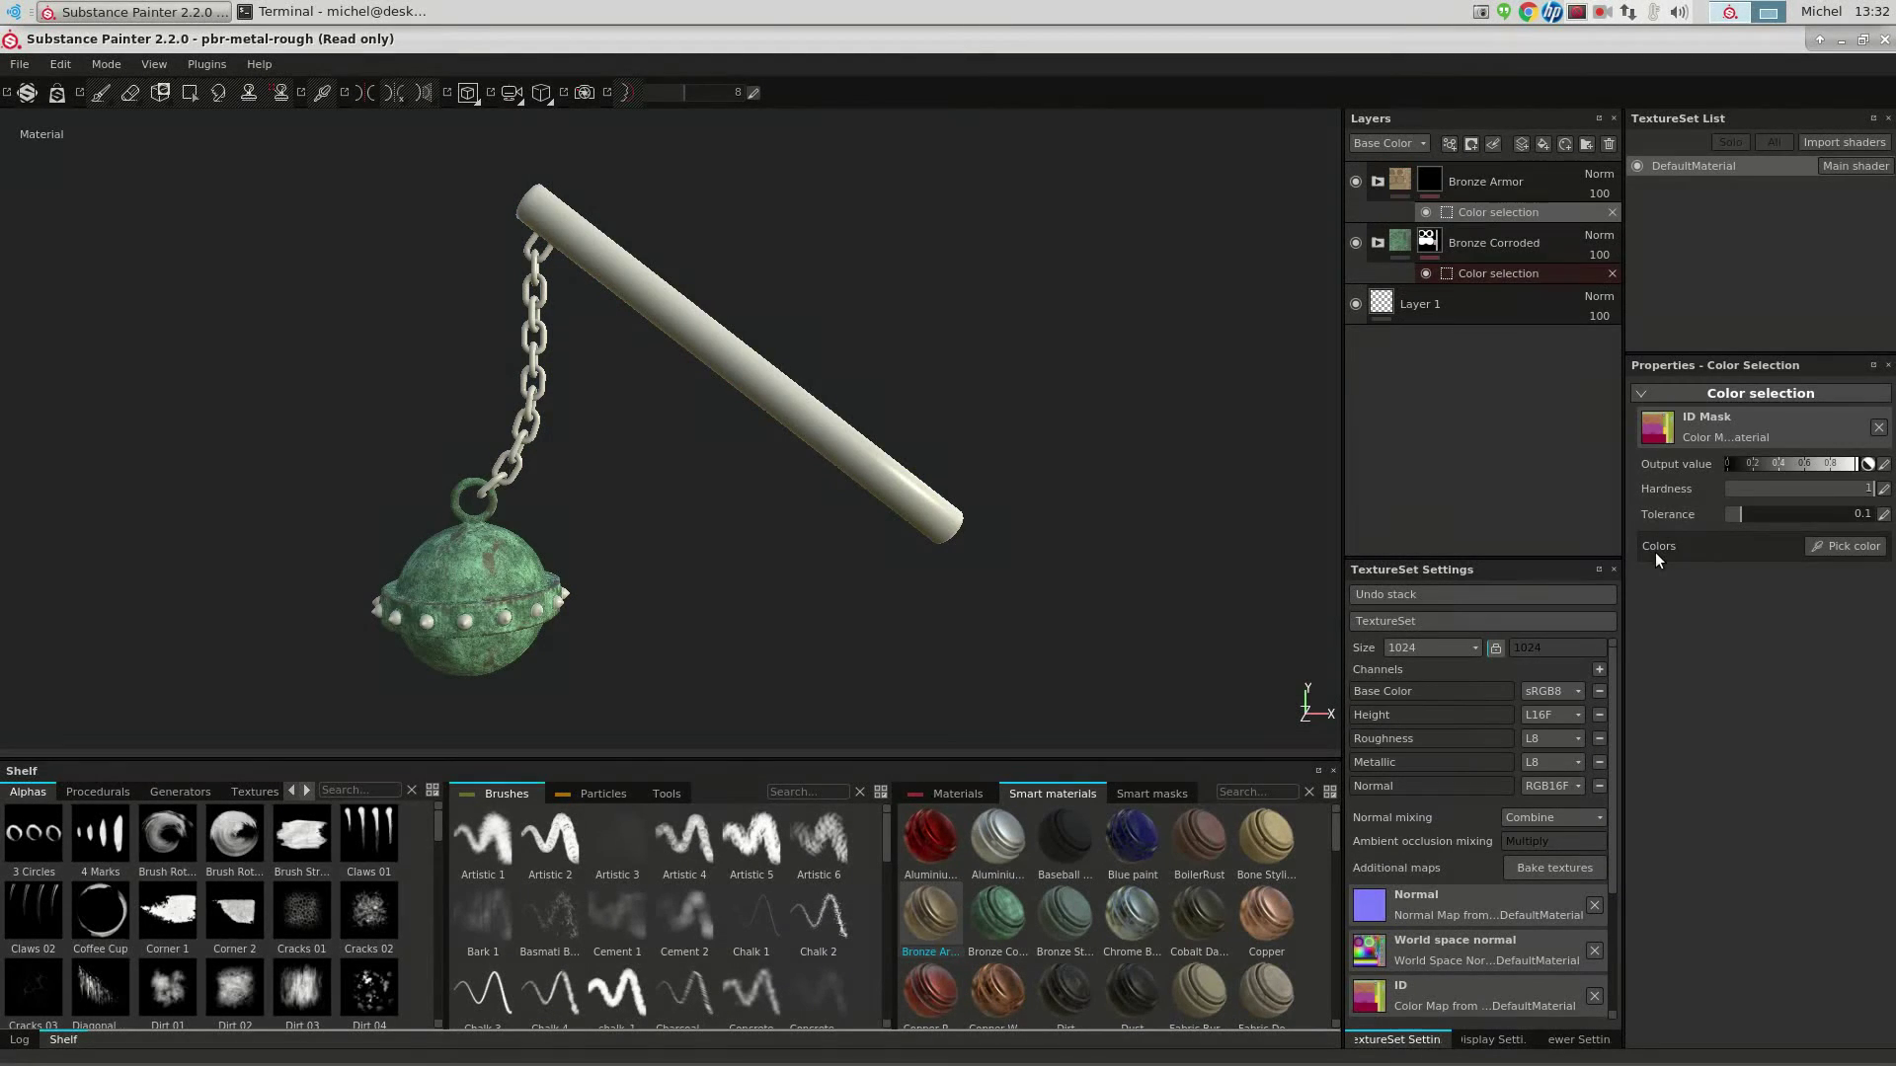
{"action": "left_click", "coordinate": [1832, 545]}
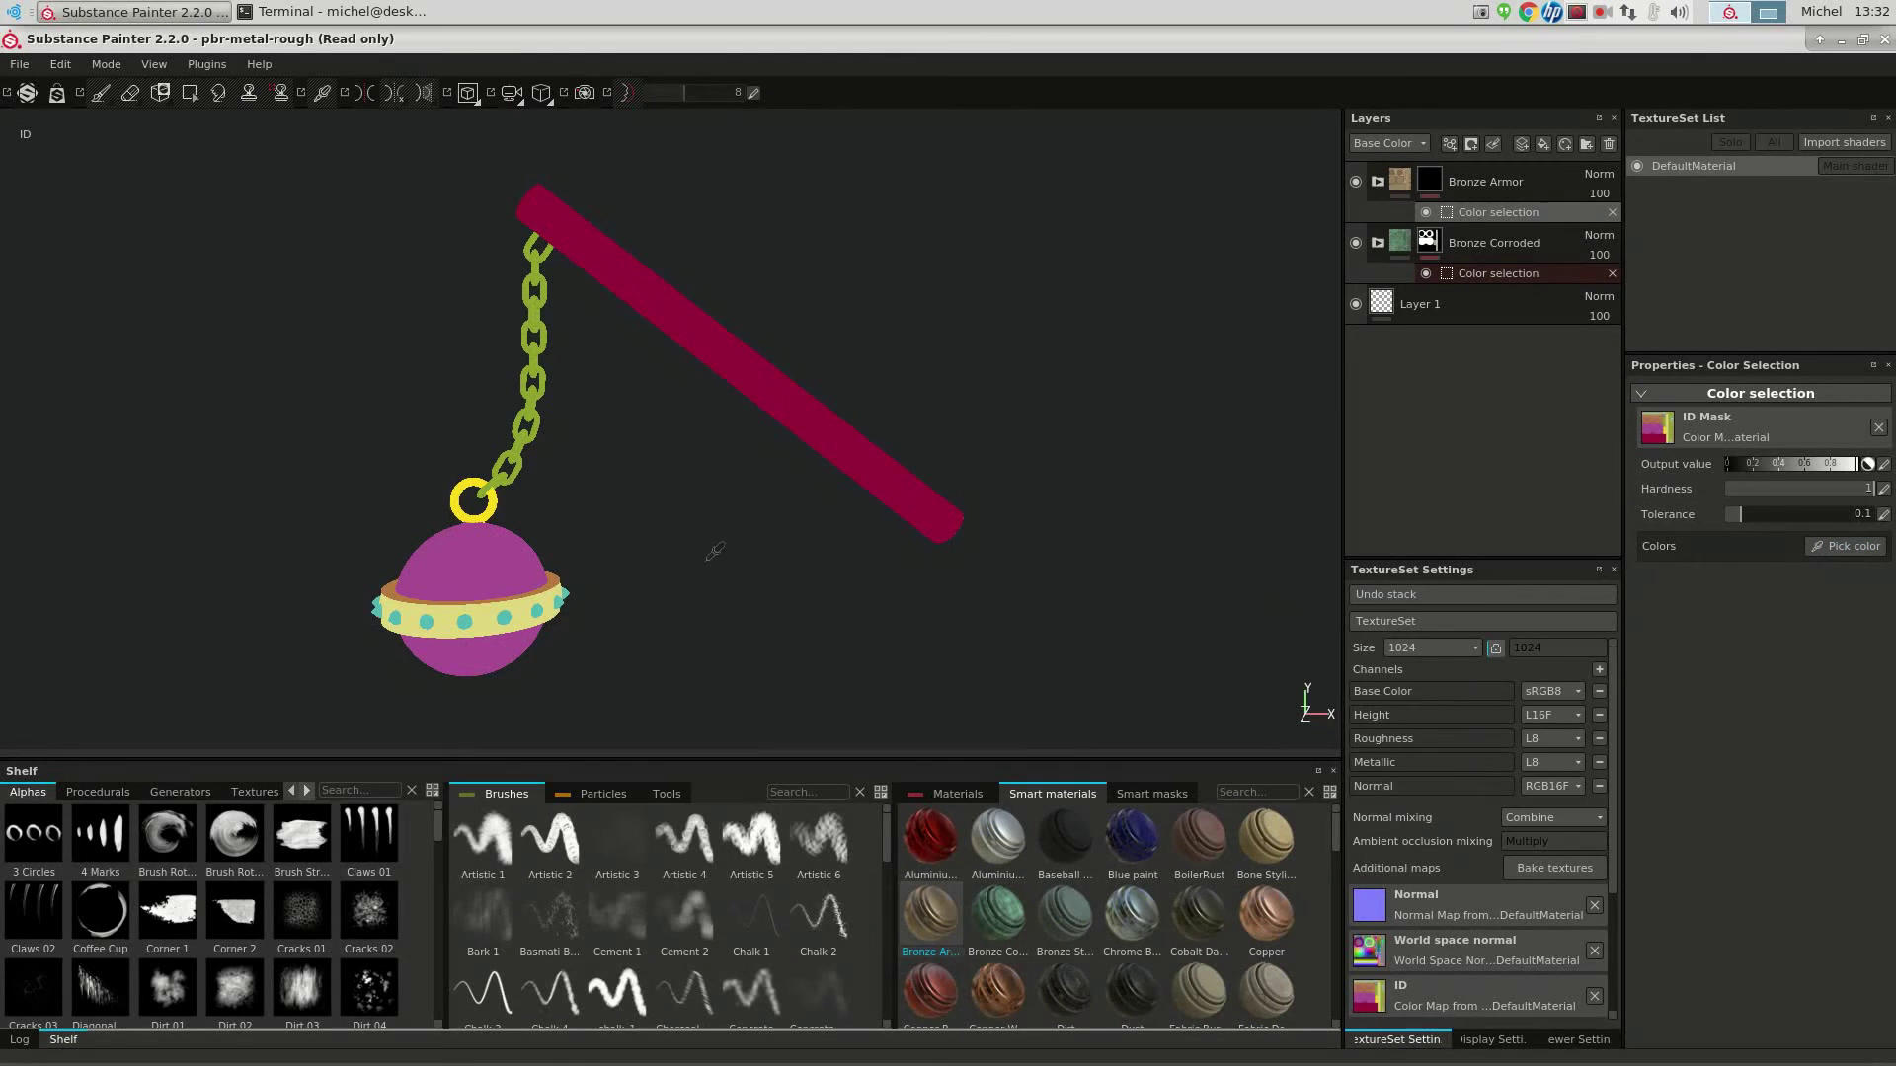
{"action": "left_click", "coordinate": [534, 614]}
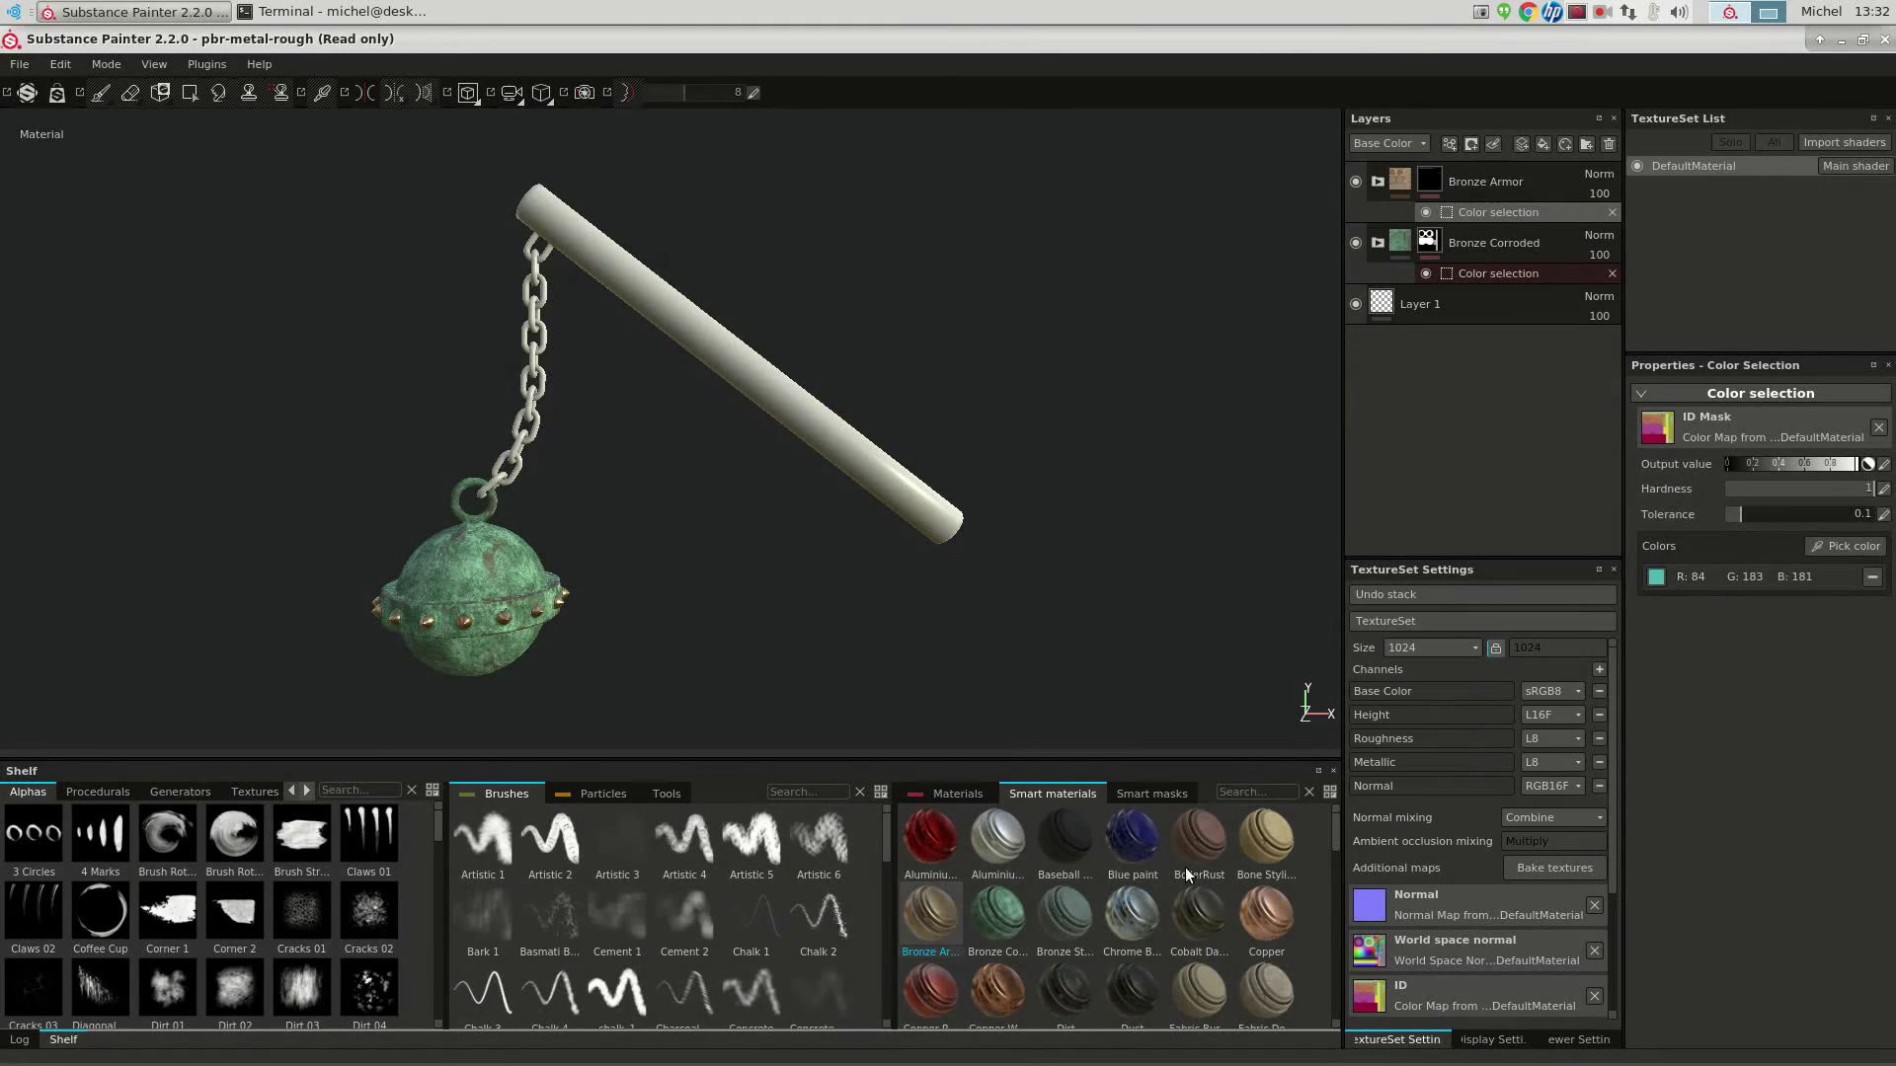
Add the Iron Rusty material as the uppermost layer and mask it to the green ID colour of the chain
{"action": "mouse_move", "coordinate": [1335, 844]}
{"action": "left_mouse_down"}
{"action": "mouse_move", "coordinate": [1339, 999]}
{"action": "mouse_move", "coordinate": [1333, 877]}
{"action": "mouse_move", "coordinate": [1153, 850]}
{"action": "left_mouse_up"}
{"action": "left_click", "coordinate": [939, 798]}
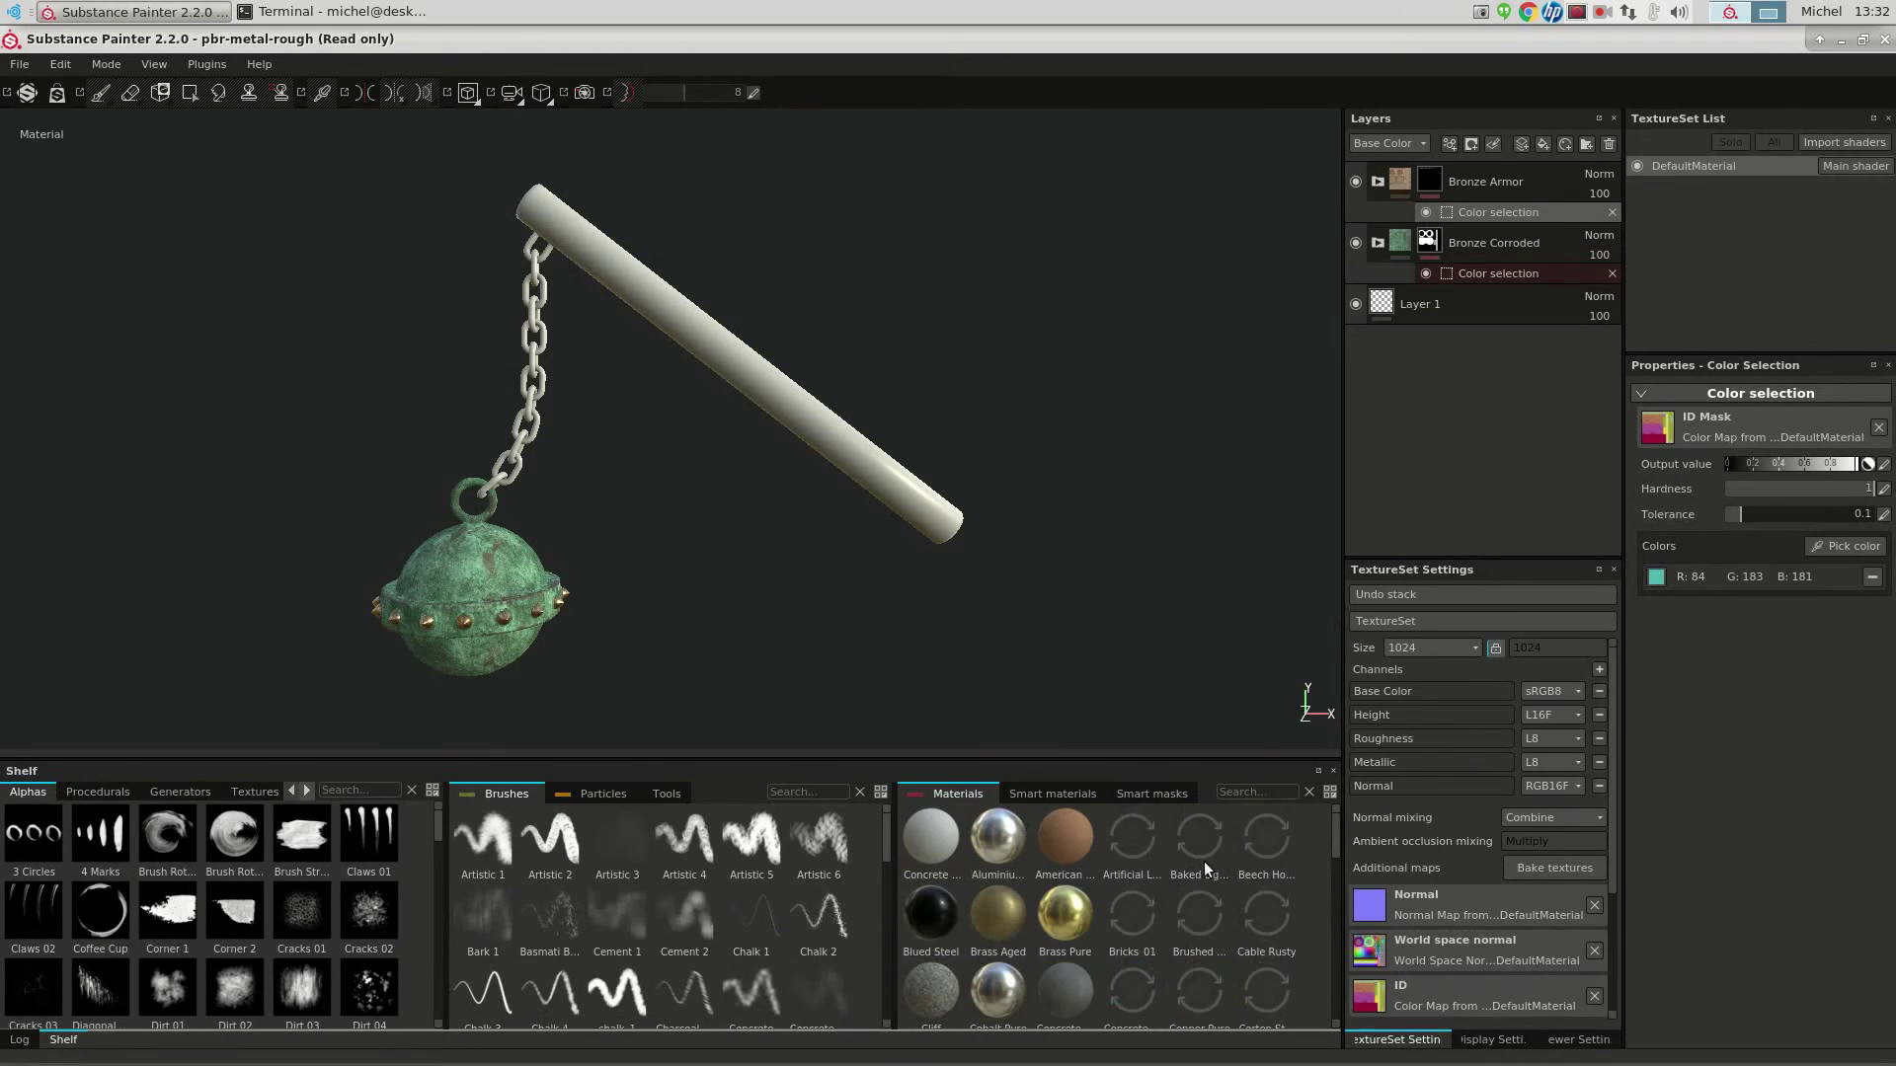
{"action": "left_click_drag", "start_coordinate": [1339, 846], "coordinate": [1339, 936]}
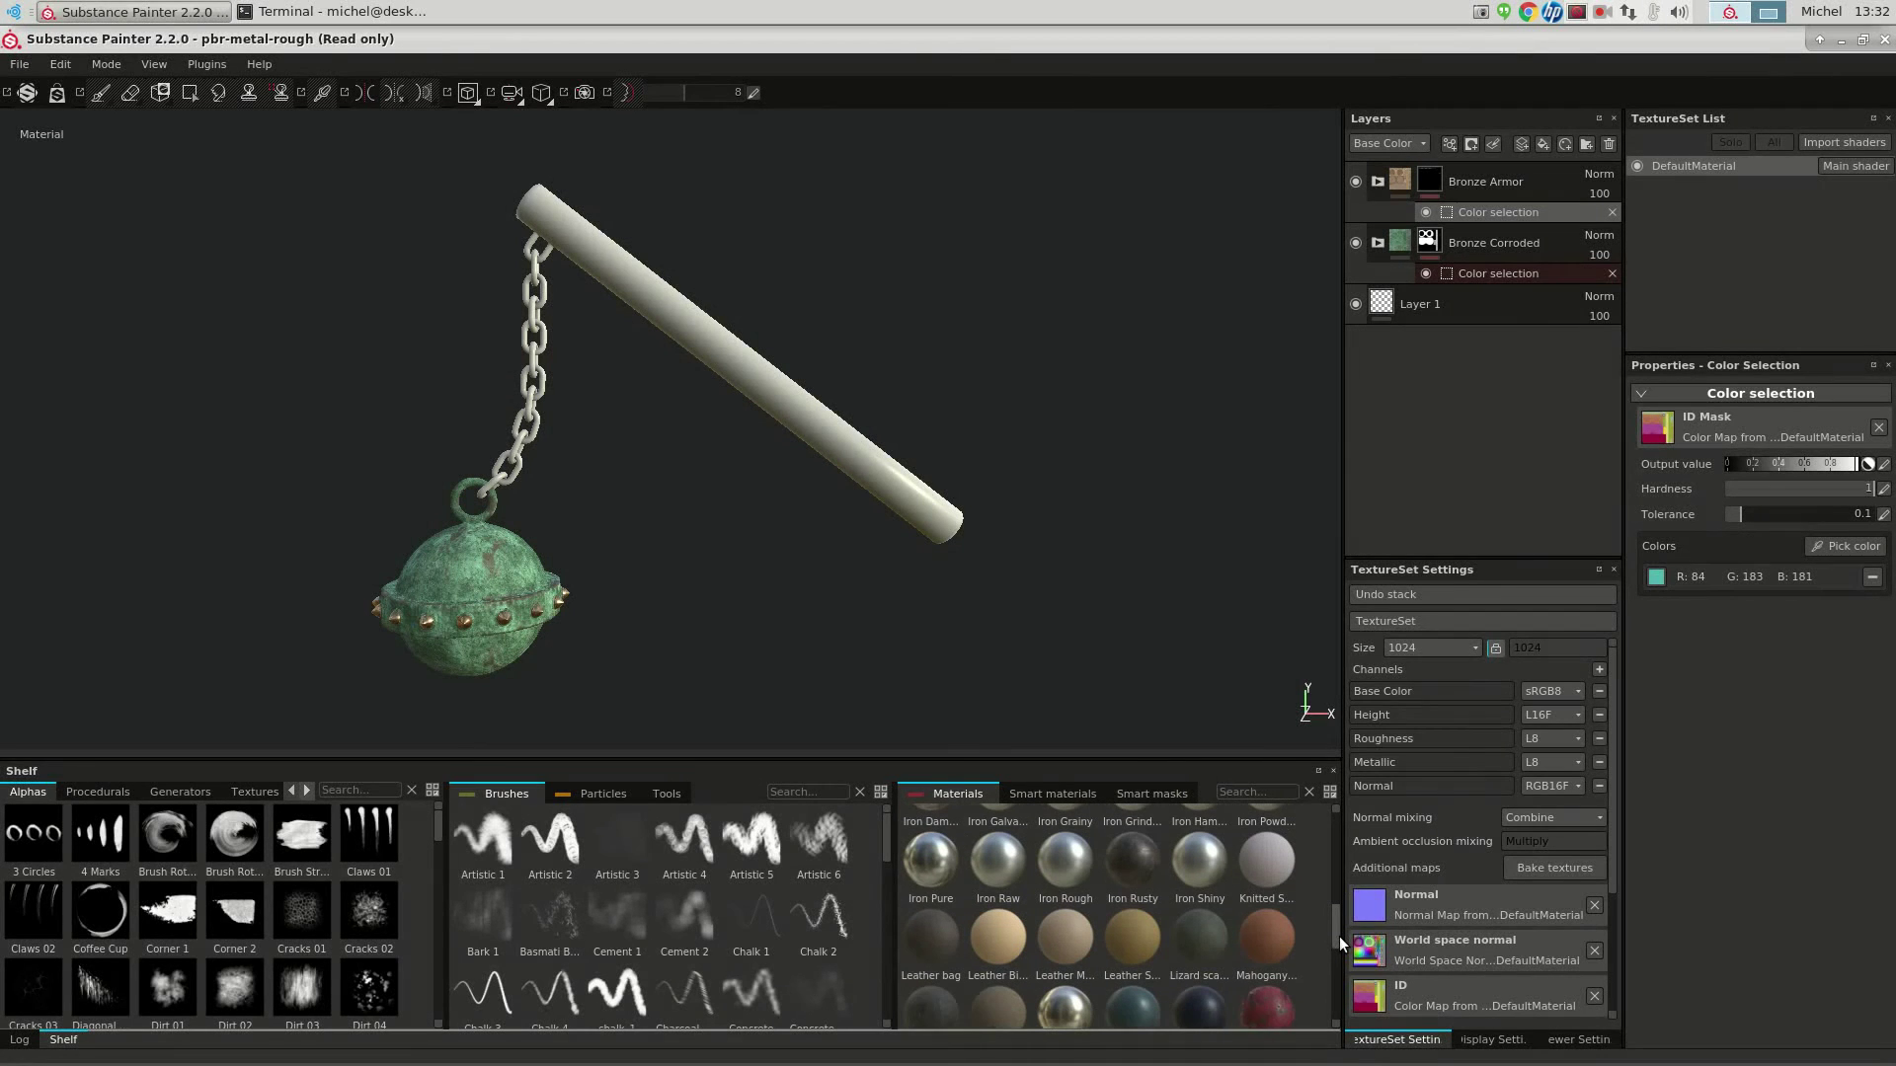
{"action": "left_click_drag", "start_coordinate": [1132, 879], "coordinate": [1460, 172]}
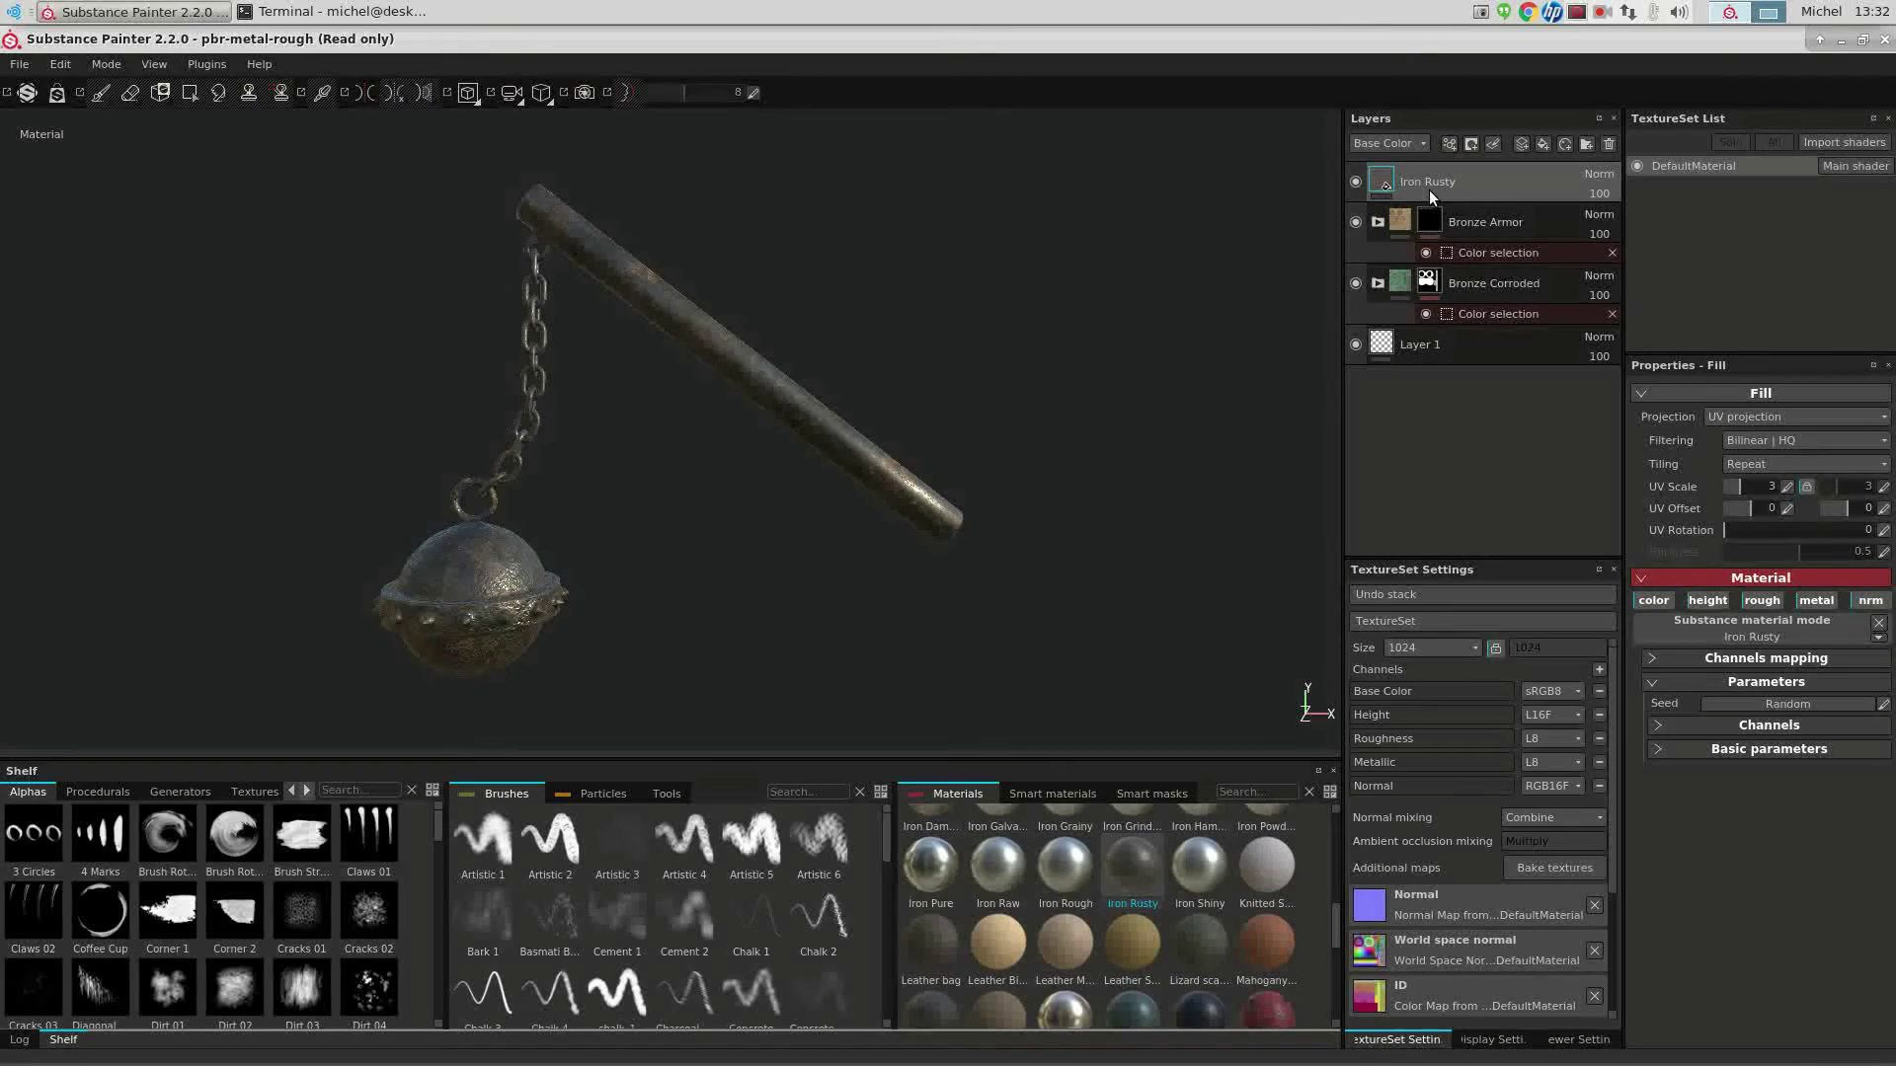
{"action": "right_click", "coordinate": [1430, 192]}
{"action": "left_click", "coordinate": [1492, 261]}
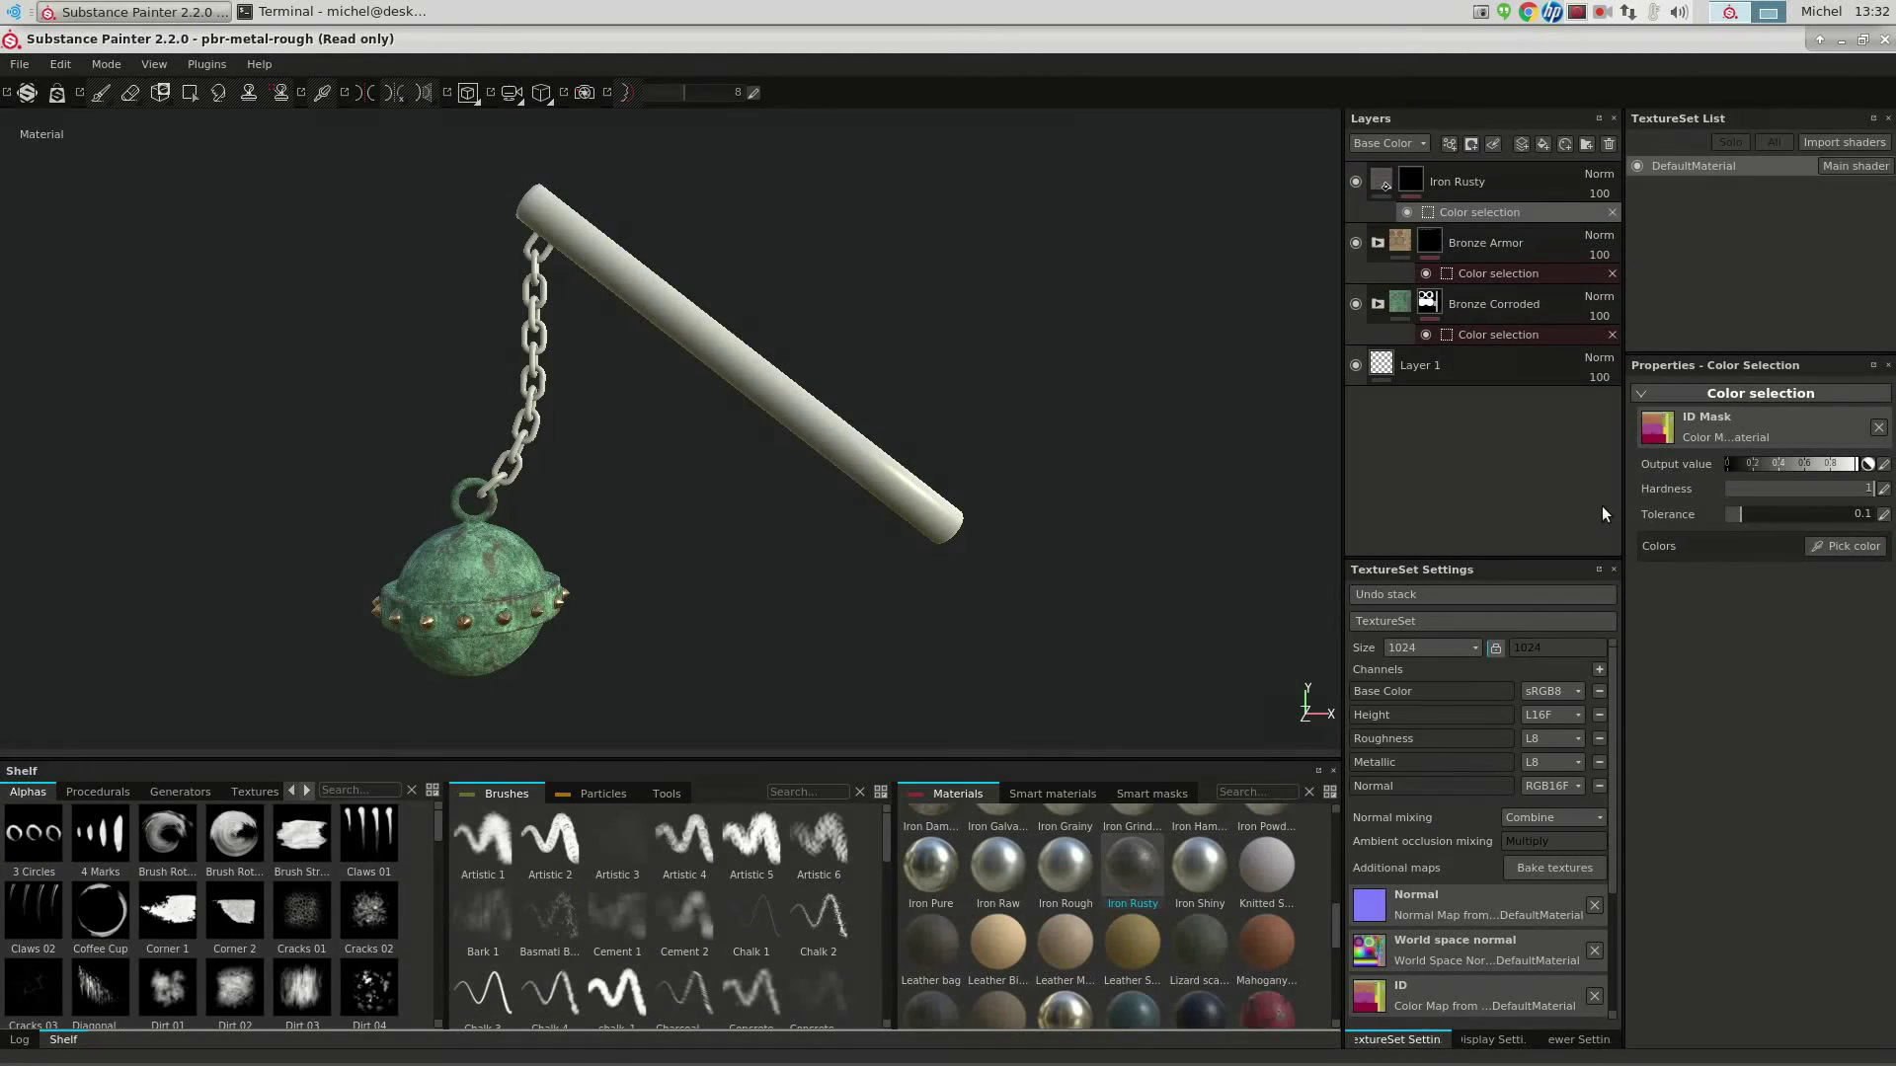
{"action": "left_click", "coordinate": [1829, 548]}
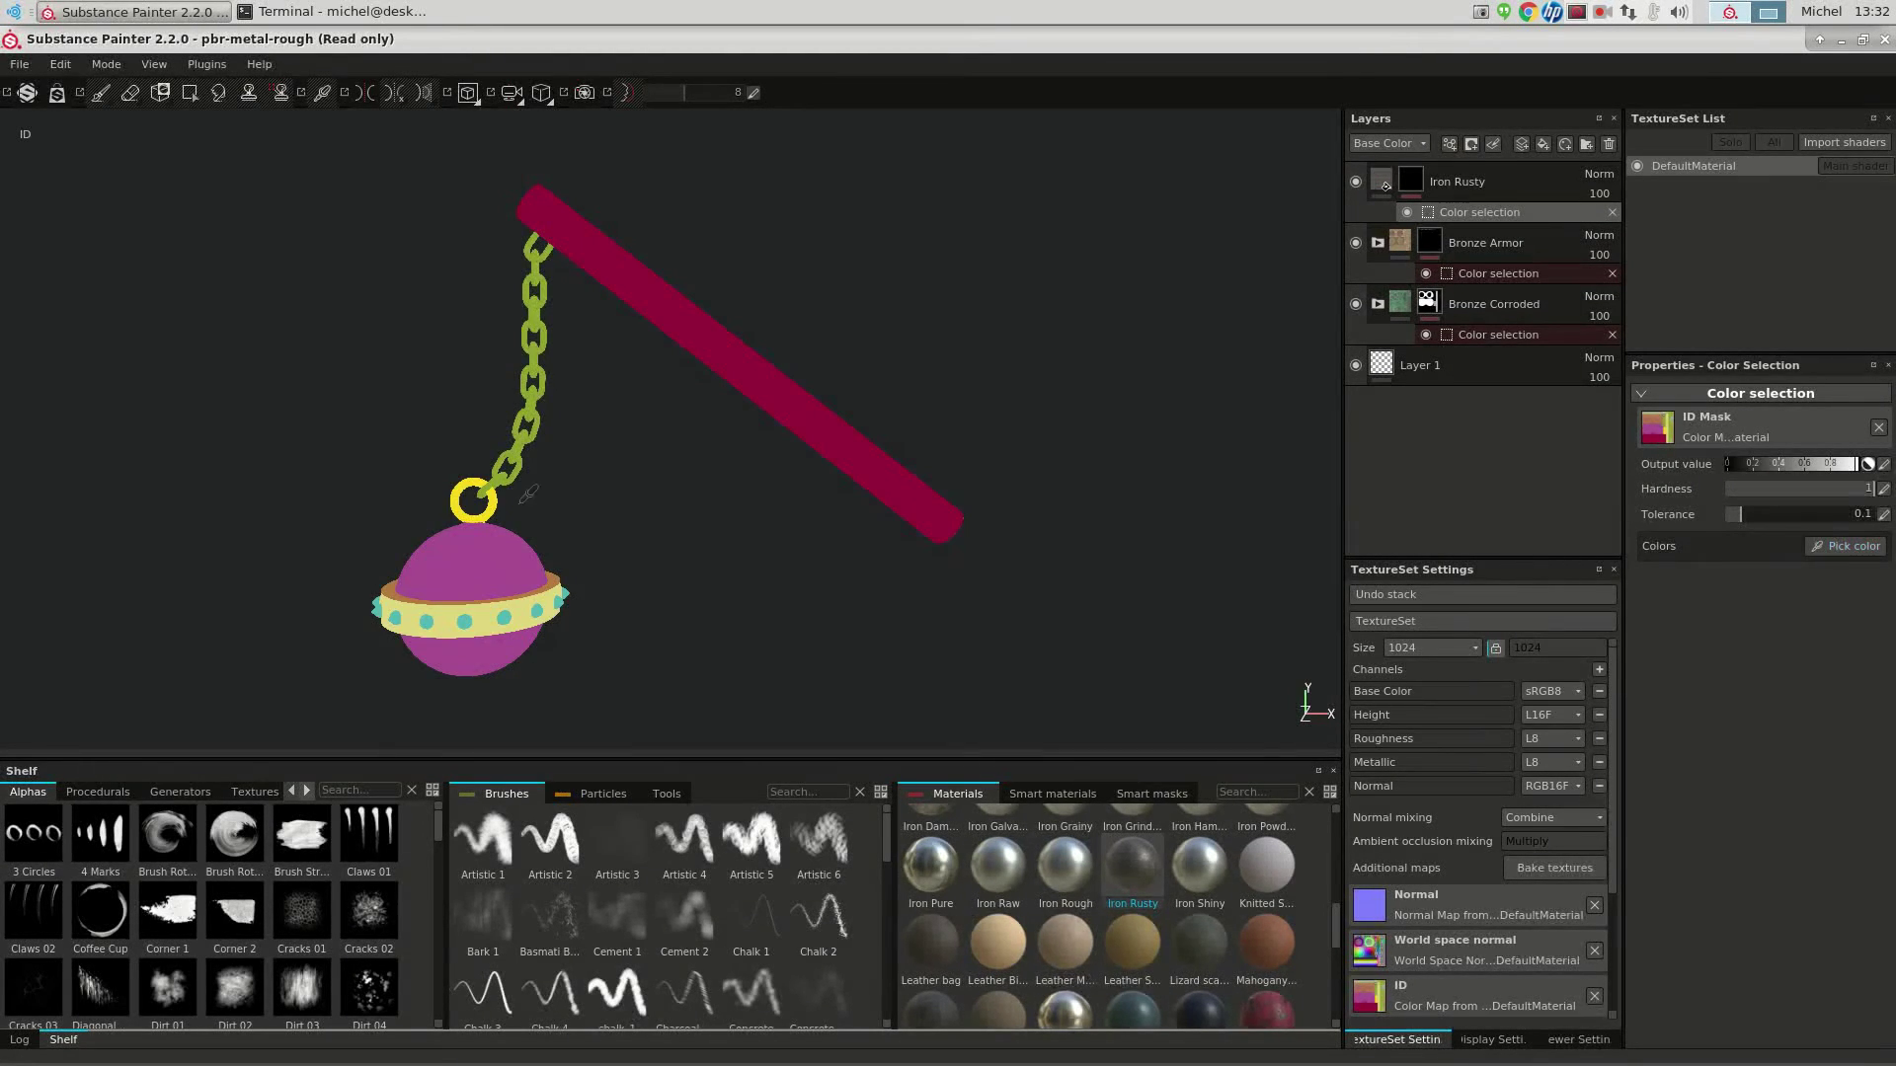
{"action": "left_click", "coordinate": [524, 435]}
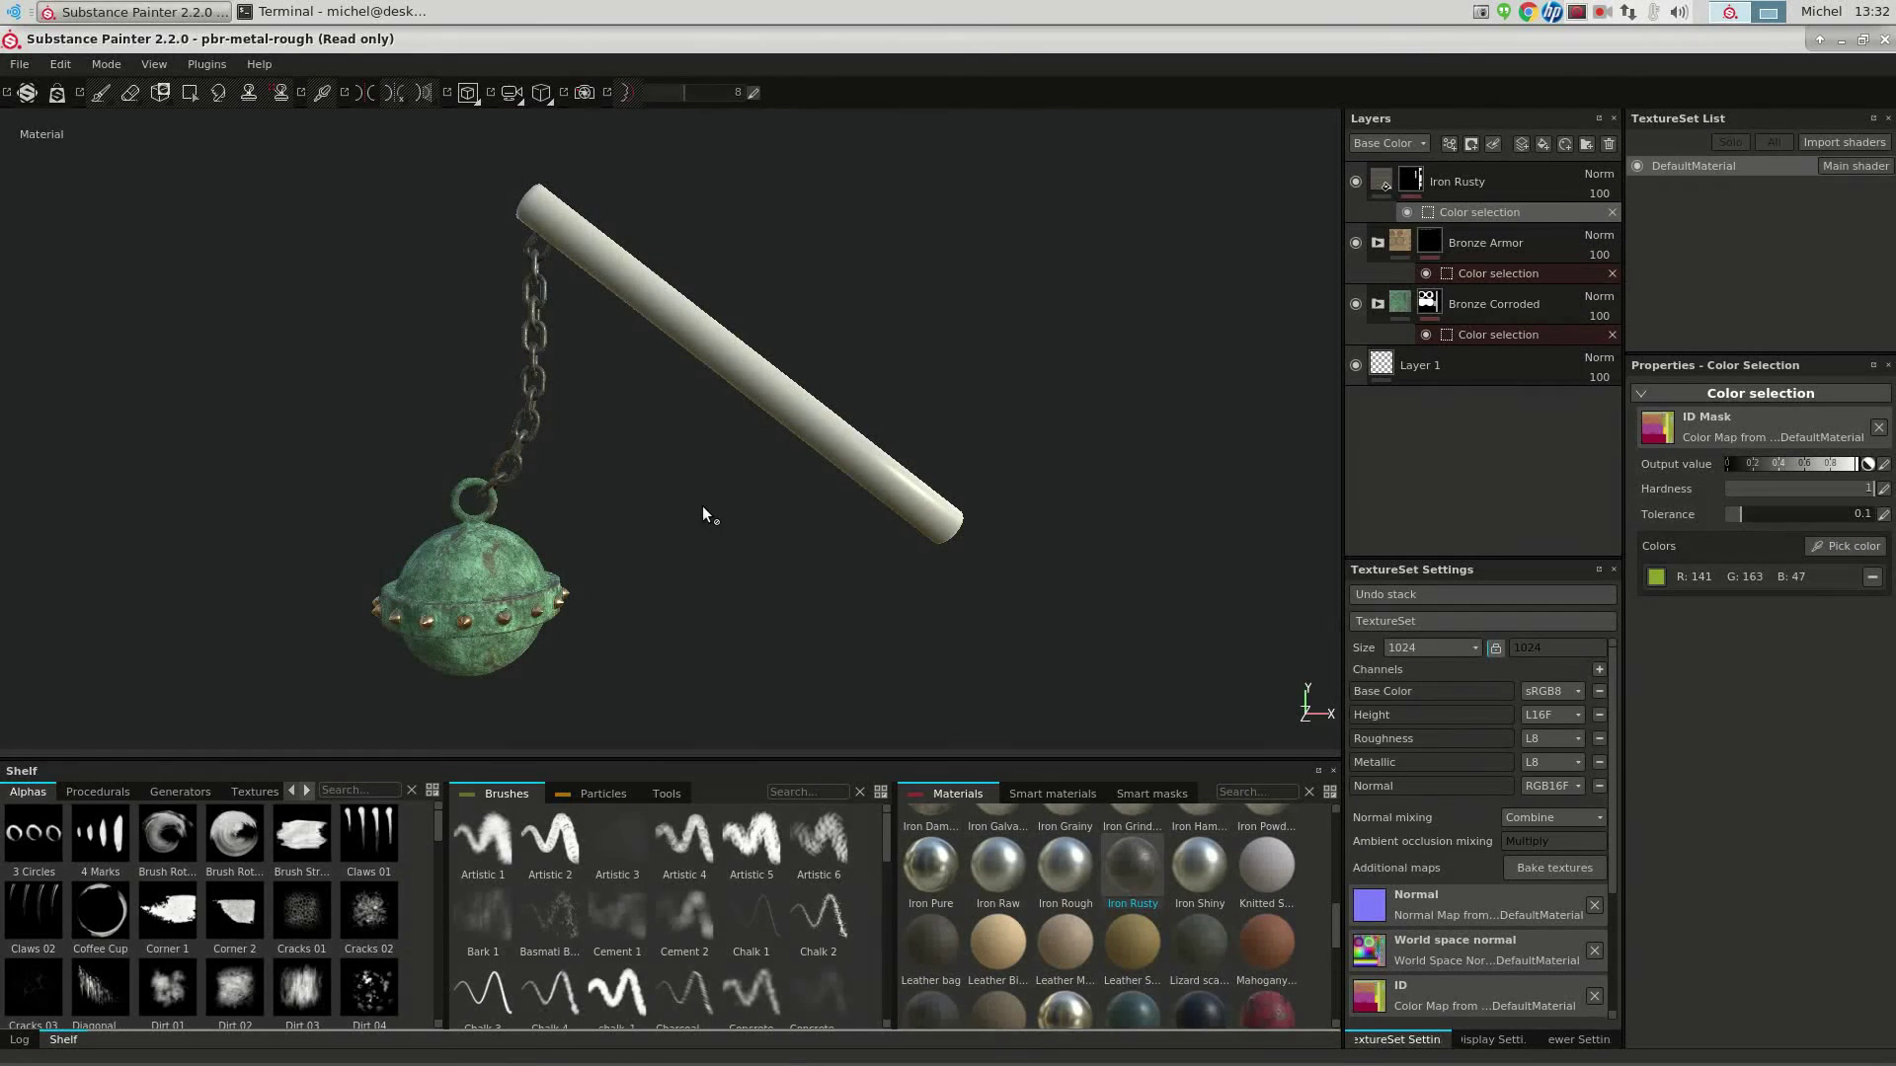
Add the Rifle Stock material as the uppermost layer above Iron Rusty and give it a mask with colour selection
{"action": "left_click", "coordinate": [681, 511]}
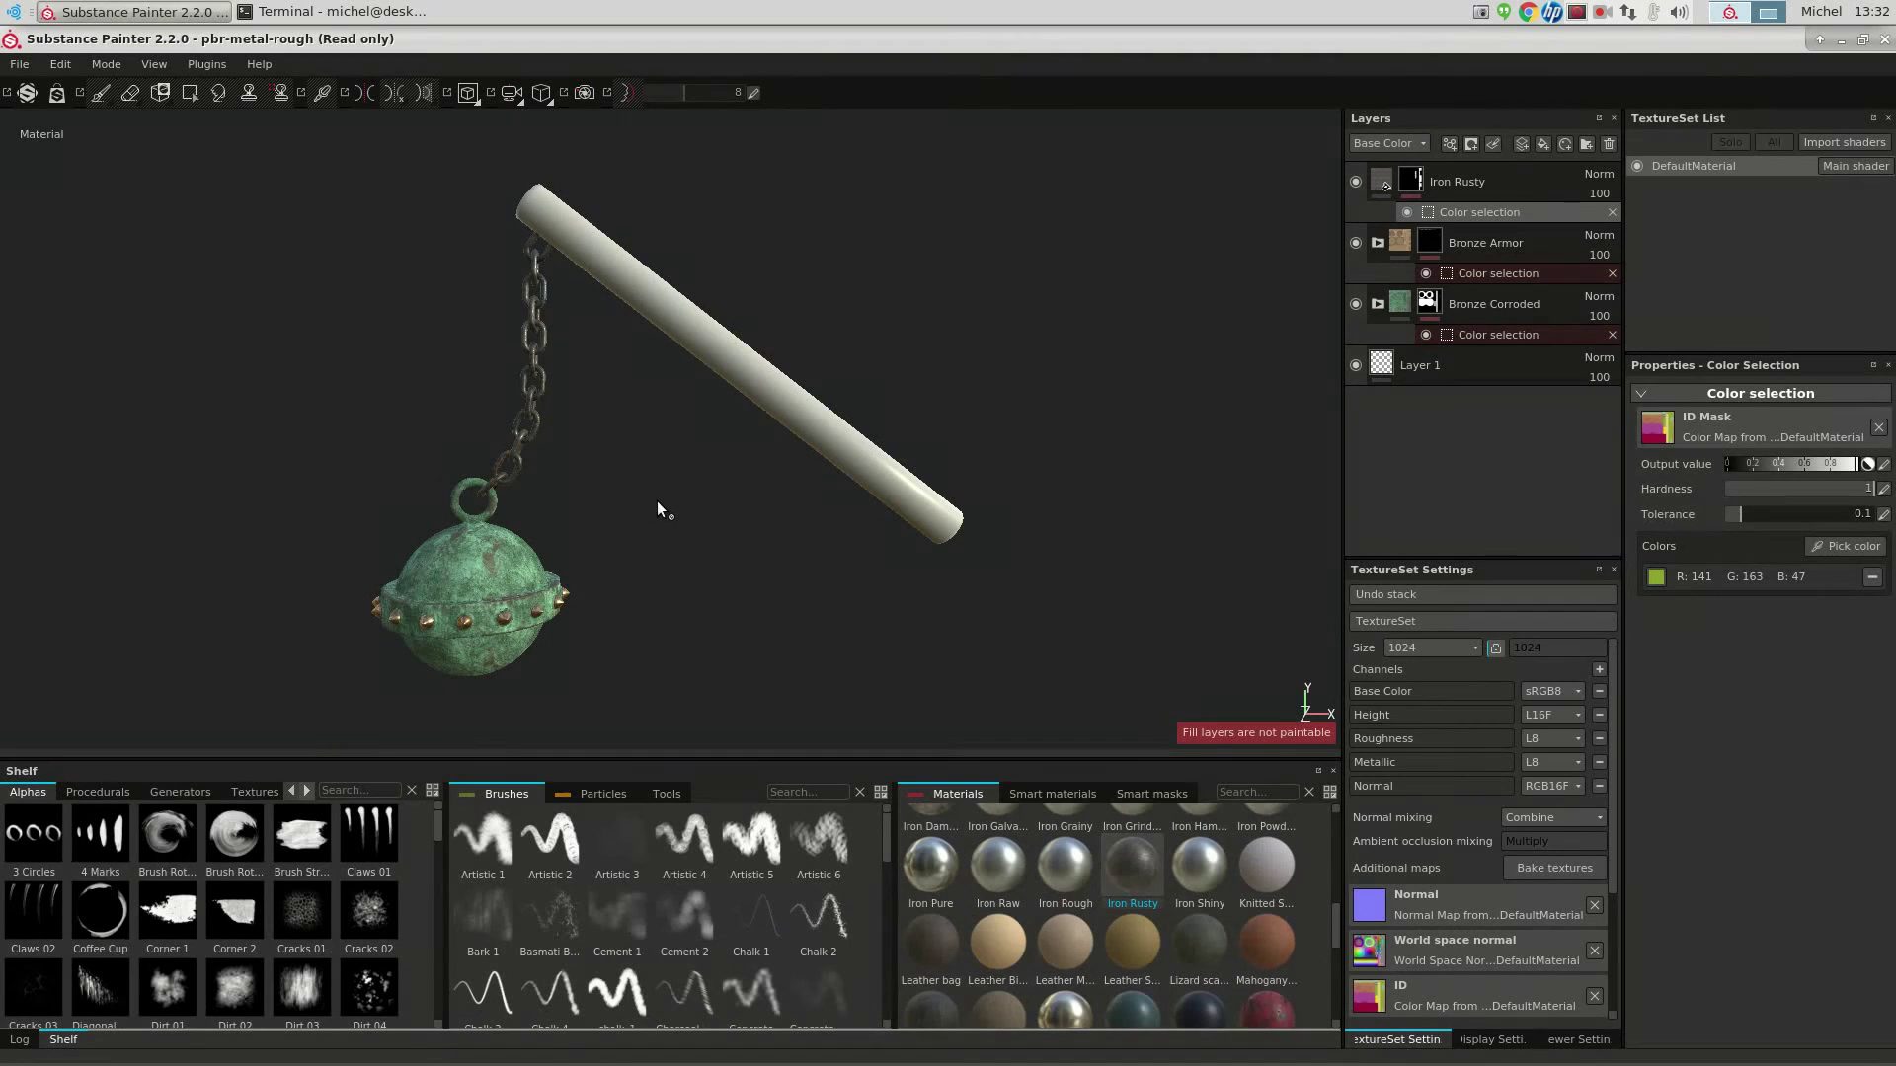
{"action": "key", "text": "alt"}
{"action": "left_click_drag", "start_coordinate": [656, 507], "coordinate": [808, 567], "text": "alt"}
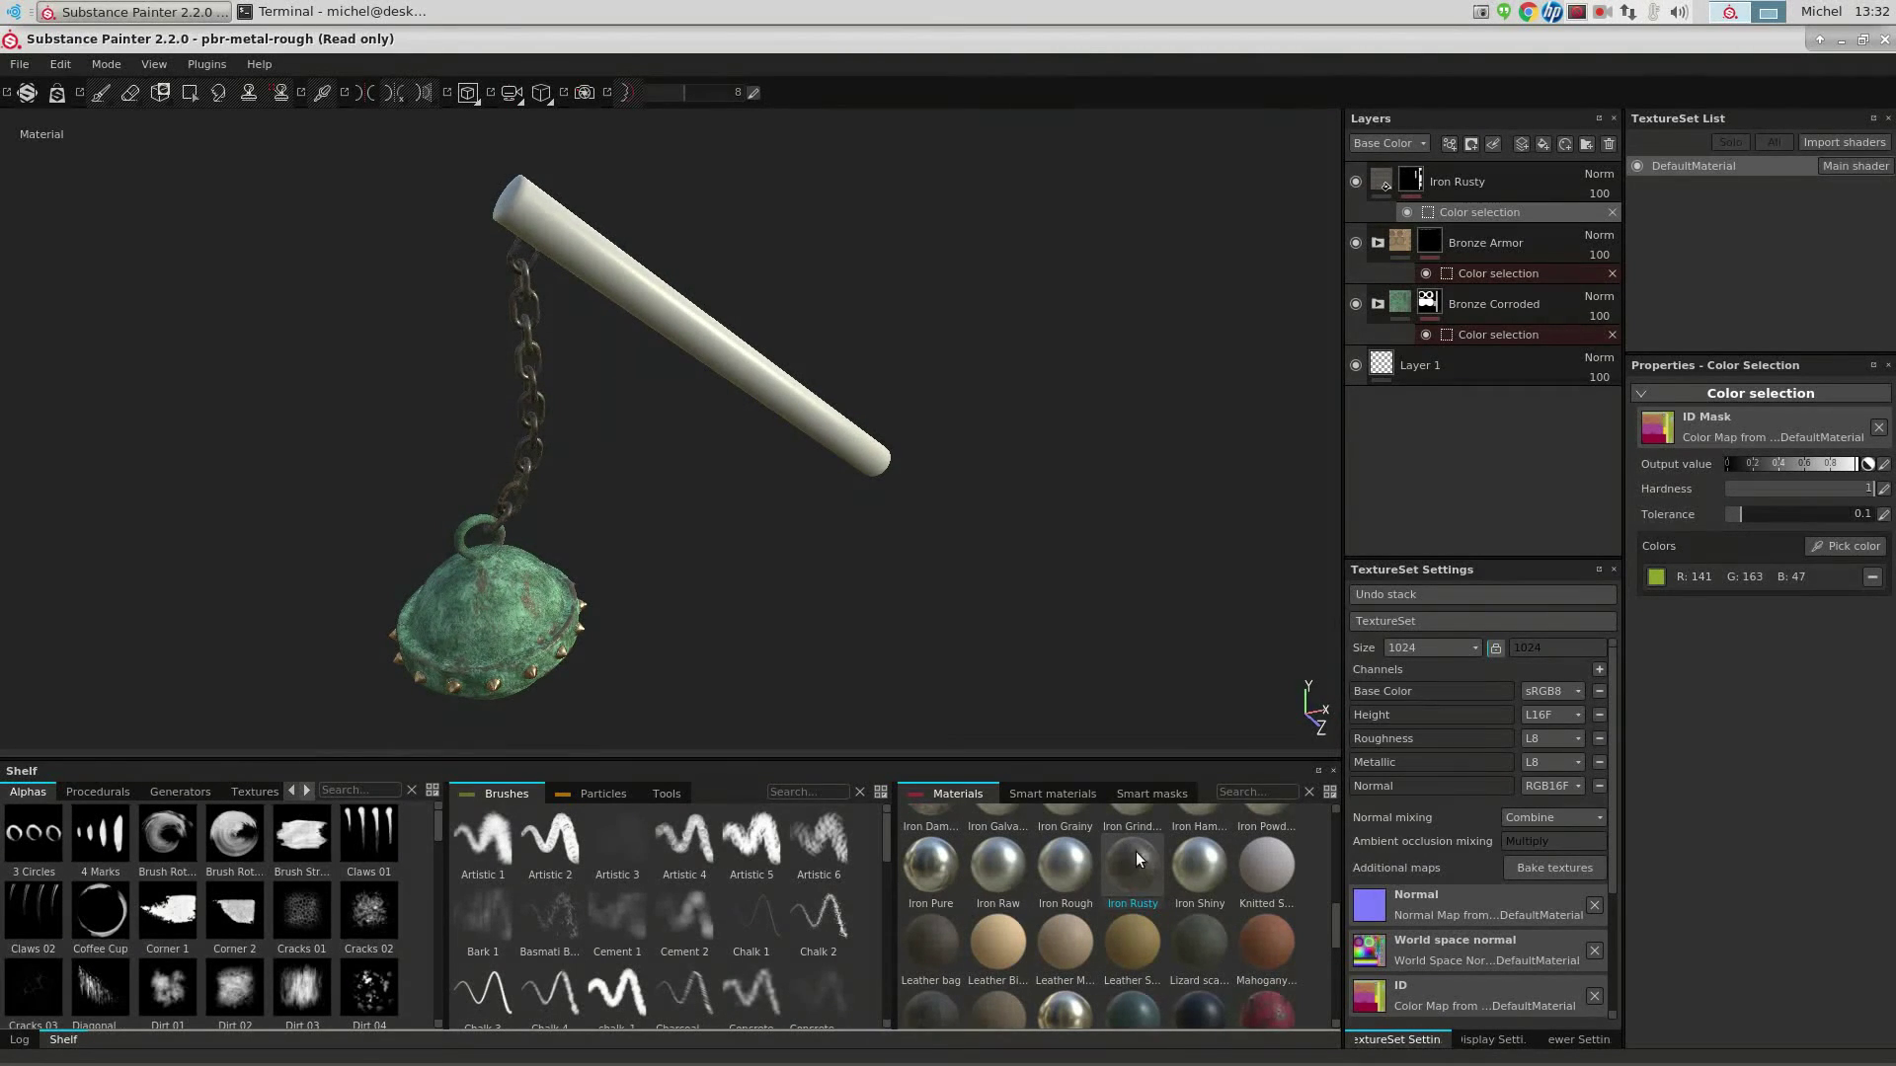
{"action": "scroll", "coordinate": [1175, 891], "scroll_direction": "down", "scroll_amount": 5}
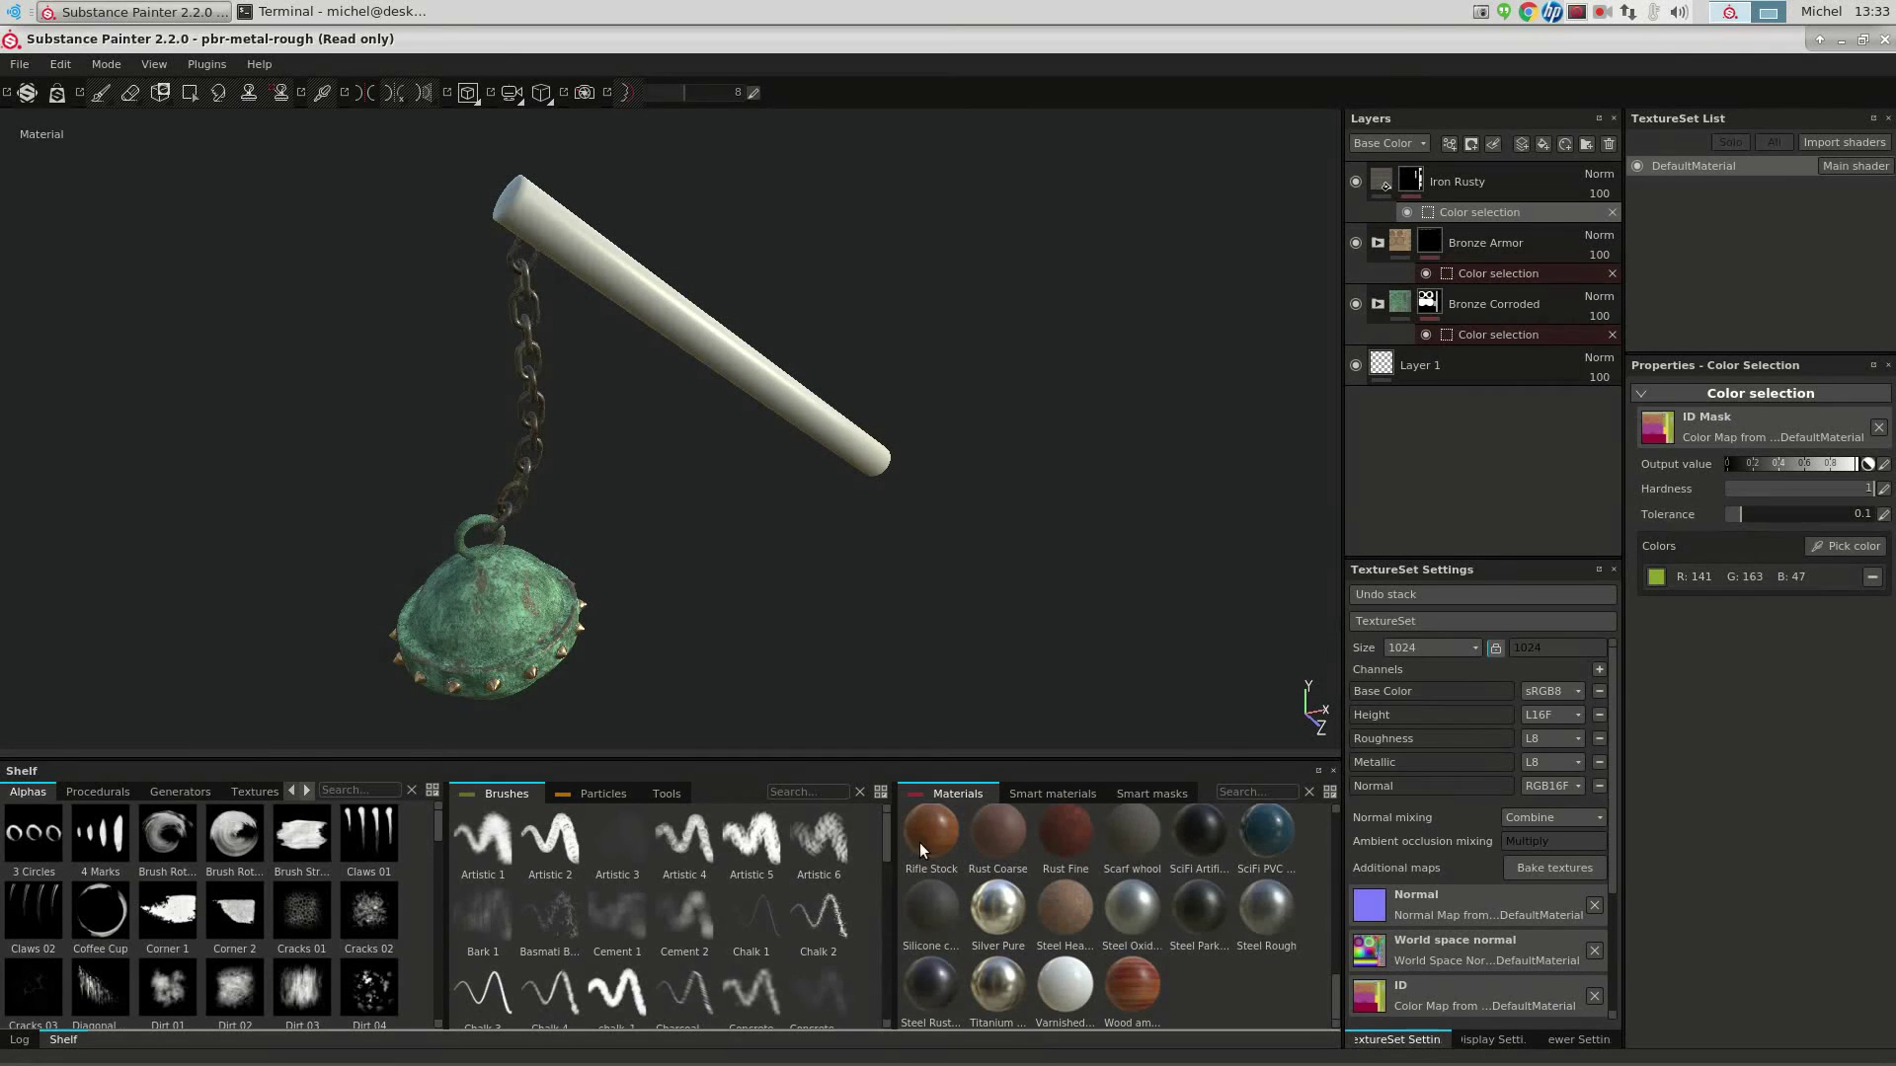
{"action": "left_click_drag", "start_coordinate": [926, 839], "coordinate": [1443, 170]}
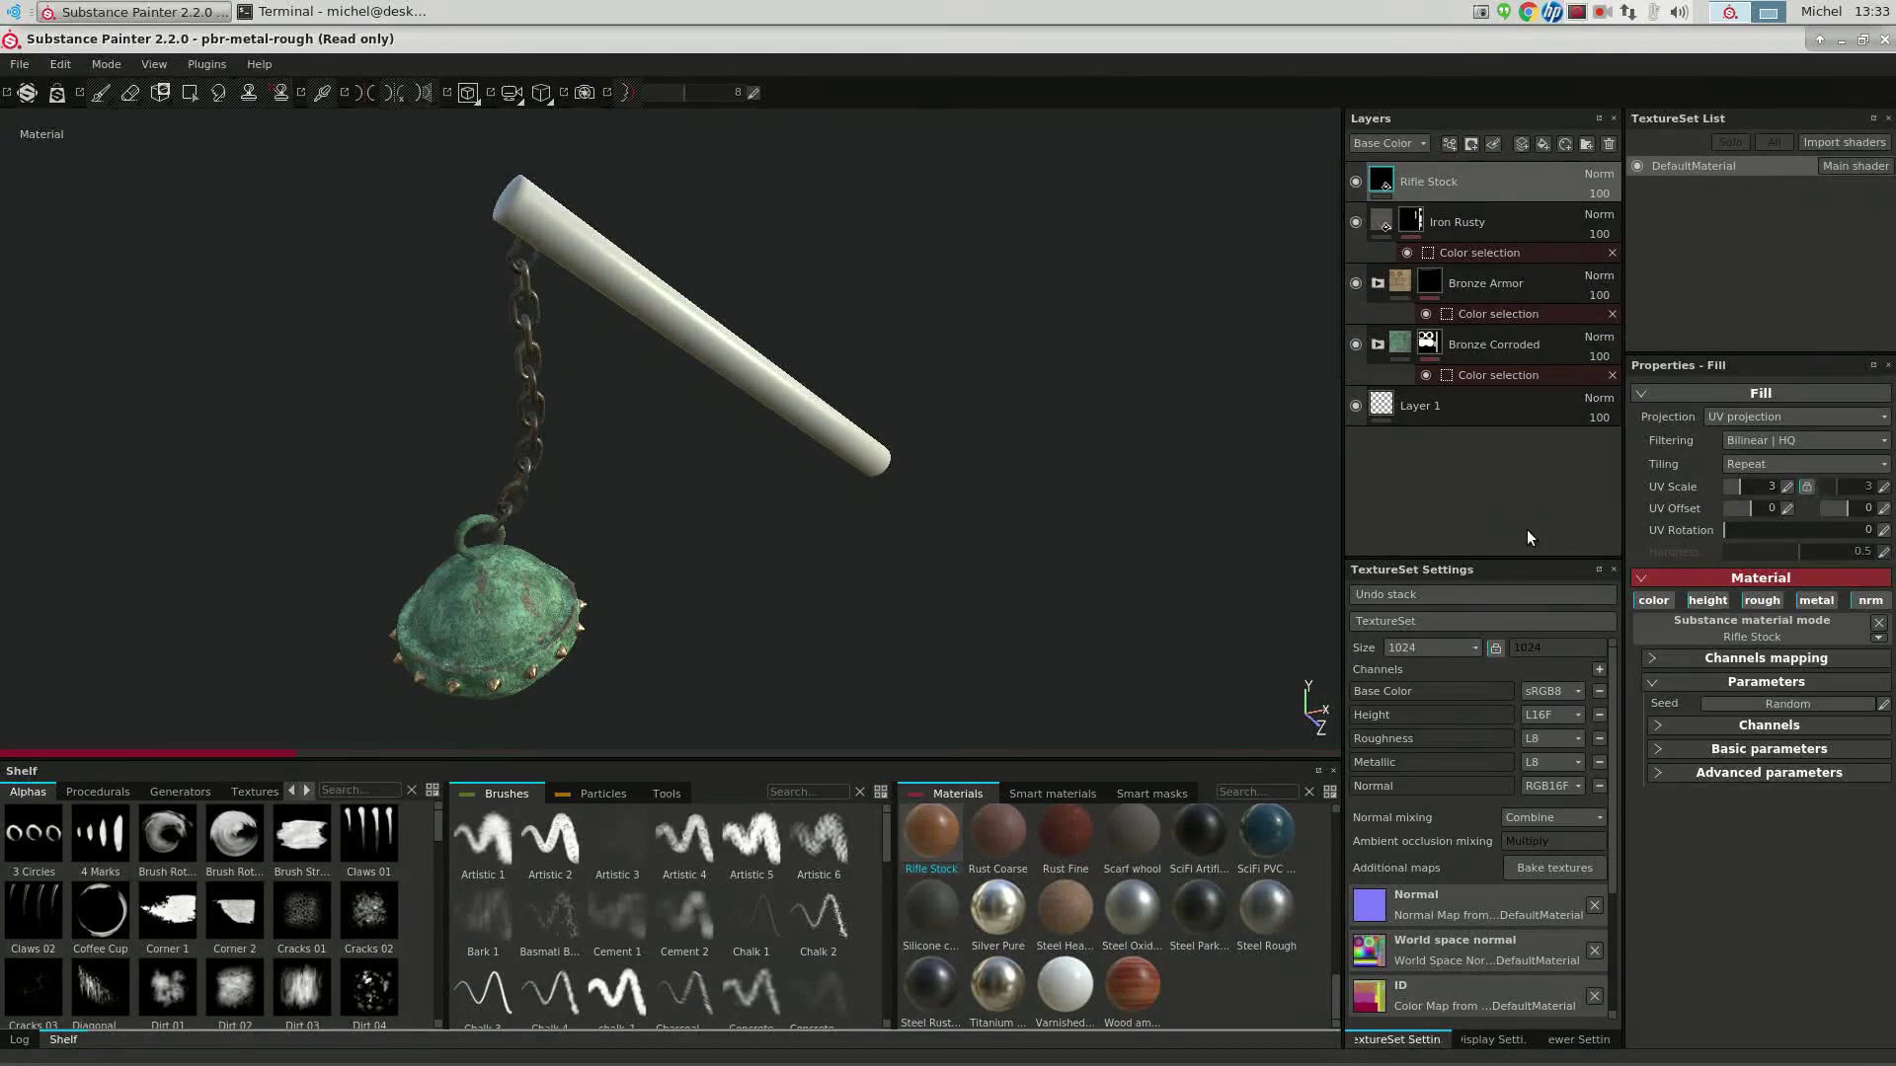
{"action": "right_click", "coordinate": [1407, 175]}
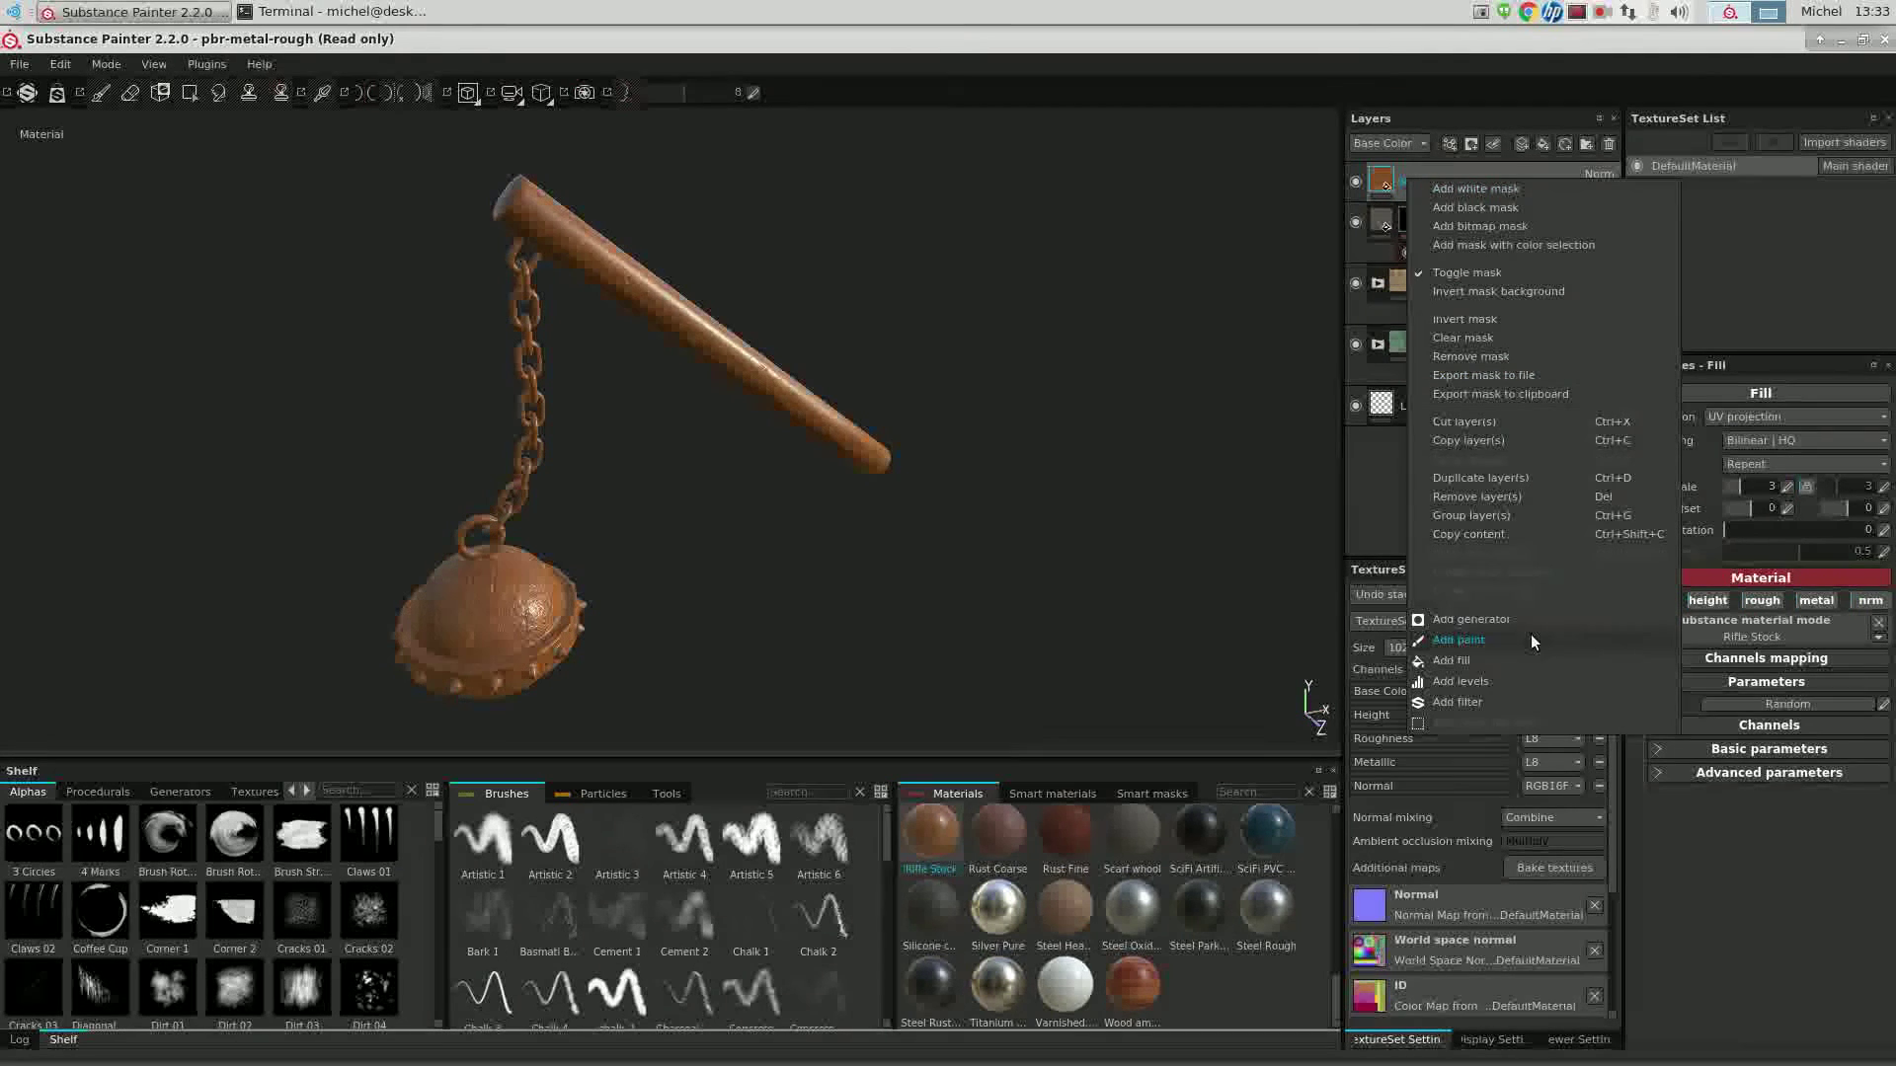
{"action": "left_click", "coordinate": [1497, 247]}
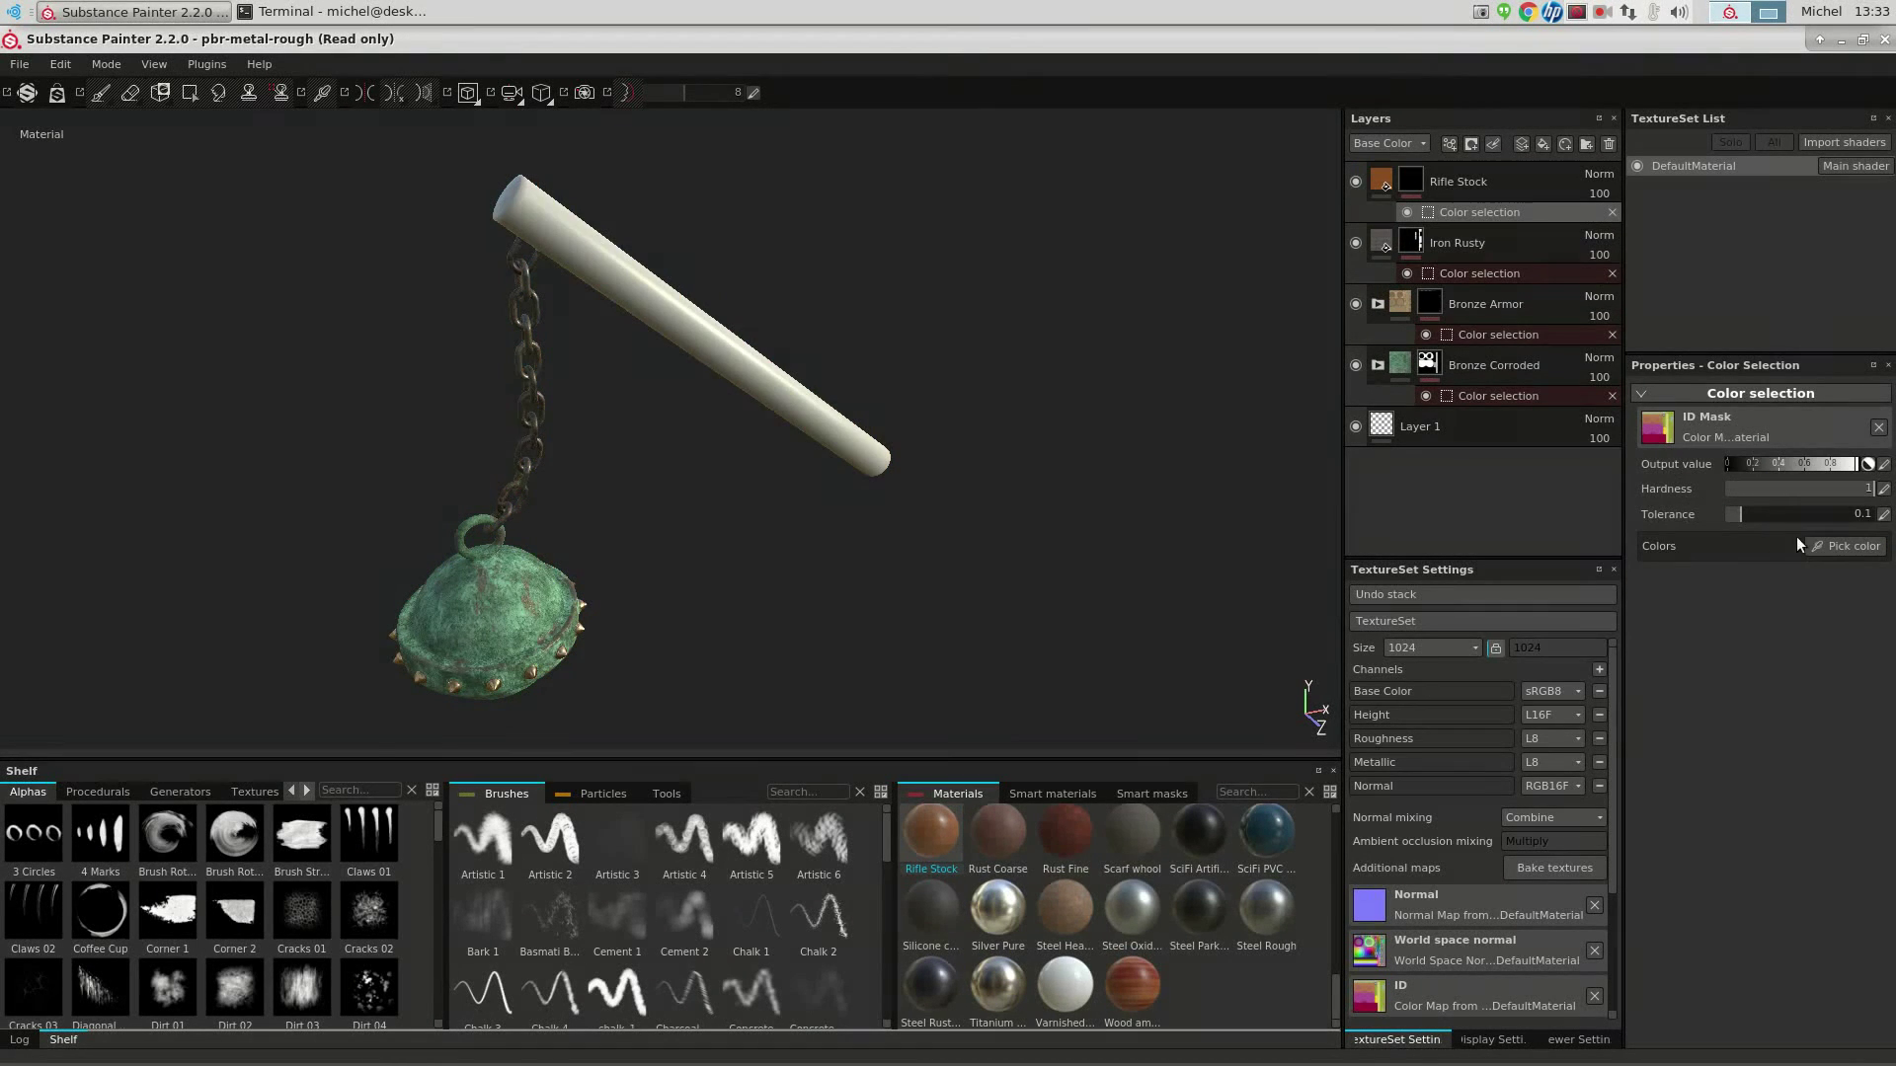
Pick the crimson ID colour of the handle's shaft and the pale teal colour of its end face for the Rifle Stock mask
{"action": "left_click", "coordinate": [1829, 551]}
{"action": "left_click", "coordinate": [685, 302]}
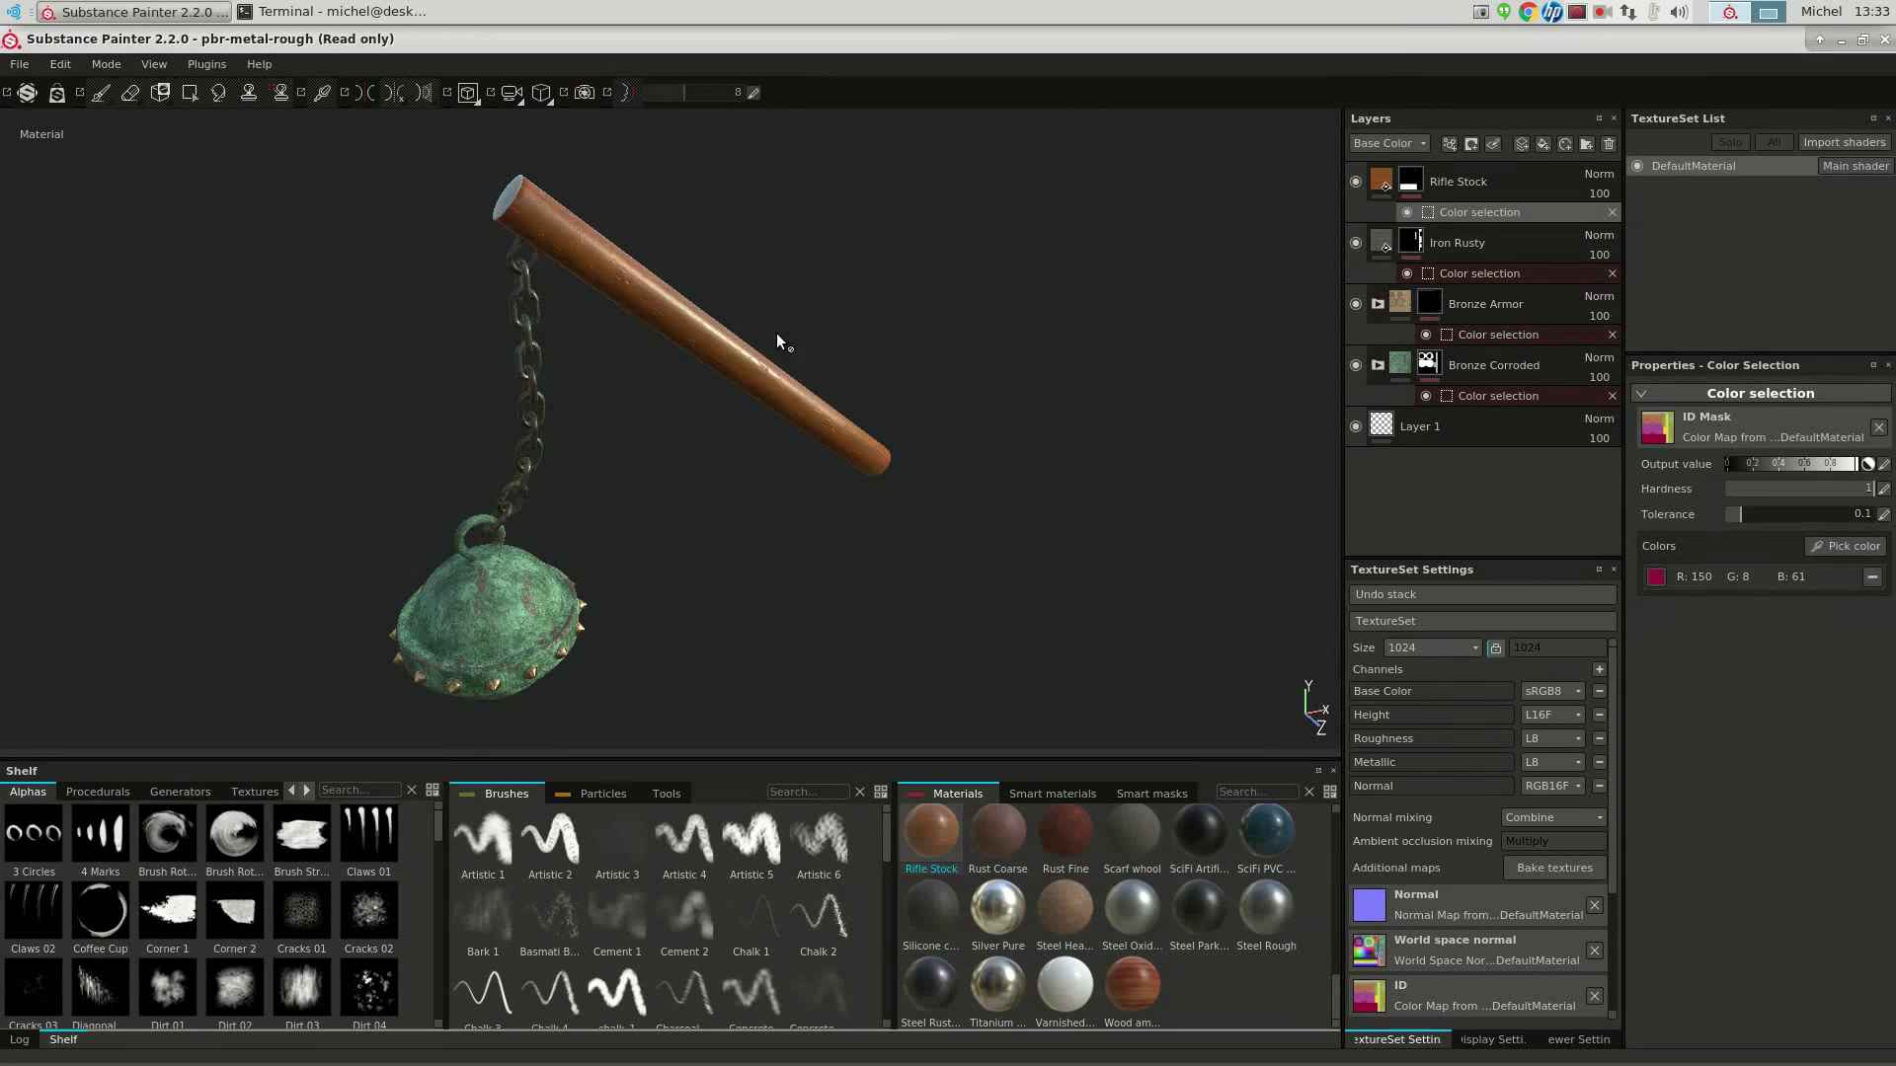
{"action": "left_click", "coordinate": [1839, 548]}
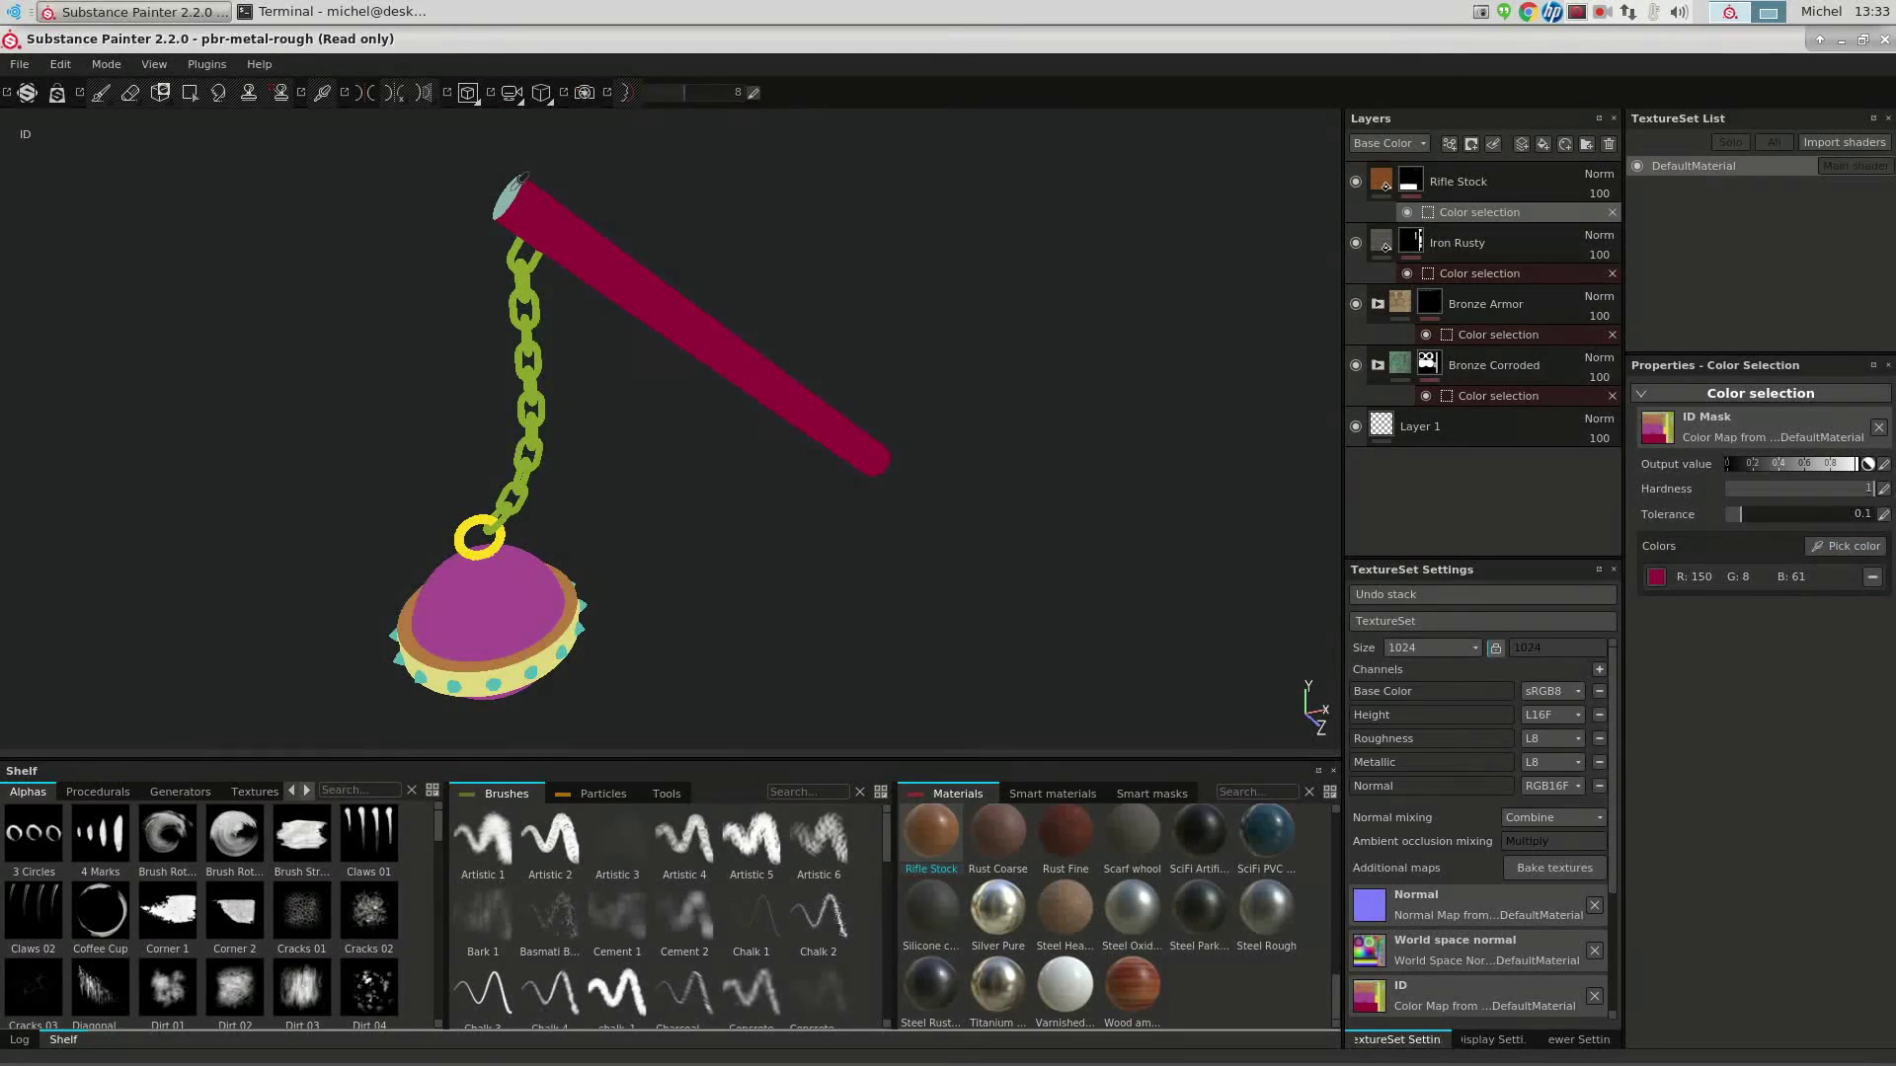
{"action": "left_click", "coordinate": [507, 188]}
{"action": "scroll", "coordinate": [652, 478], "scroll_direction": "up", "scroll_amount": 2}
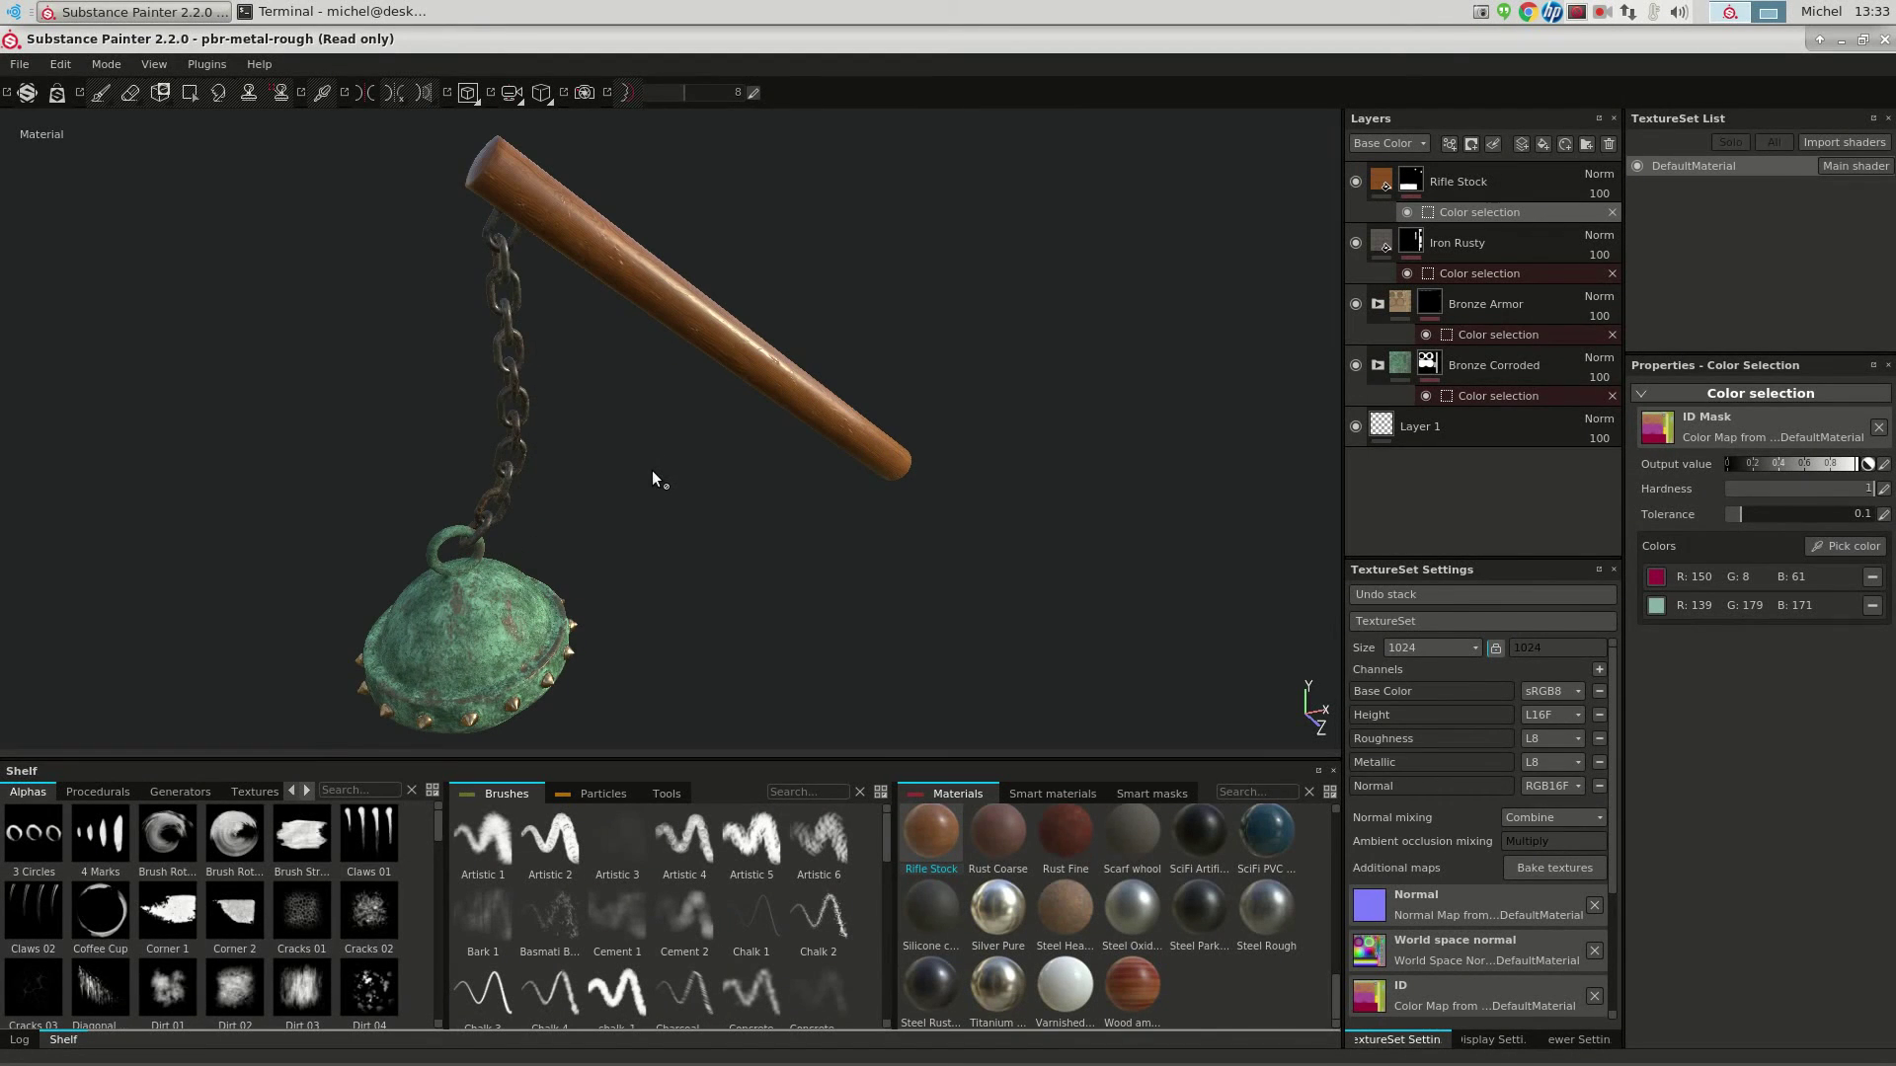
{"action": "mouse_move", "coordinate": [637, 478]}
{"action": "left_mouse_down", "text": "alt"}
{"action": "mouse_move", "coordinate": [712, 391]}
{"action": "mouse_move", "coordinate": [626, 389]}
{"action": "mouse_move", "coordinate": [615, 412]}
{"action": "mouse_move", "coordinate": [790, 360]}
{"action": "mouse_move", "coordinate": [1064, 370]}
{"action": "mouse_move", "coordinate": [643, 423]}
{"action": "mouse_move", "coordinate": [631, 457]}
{"action": "left_mouse_up", "text": "alt"}
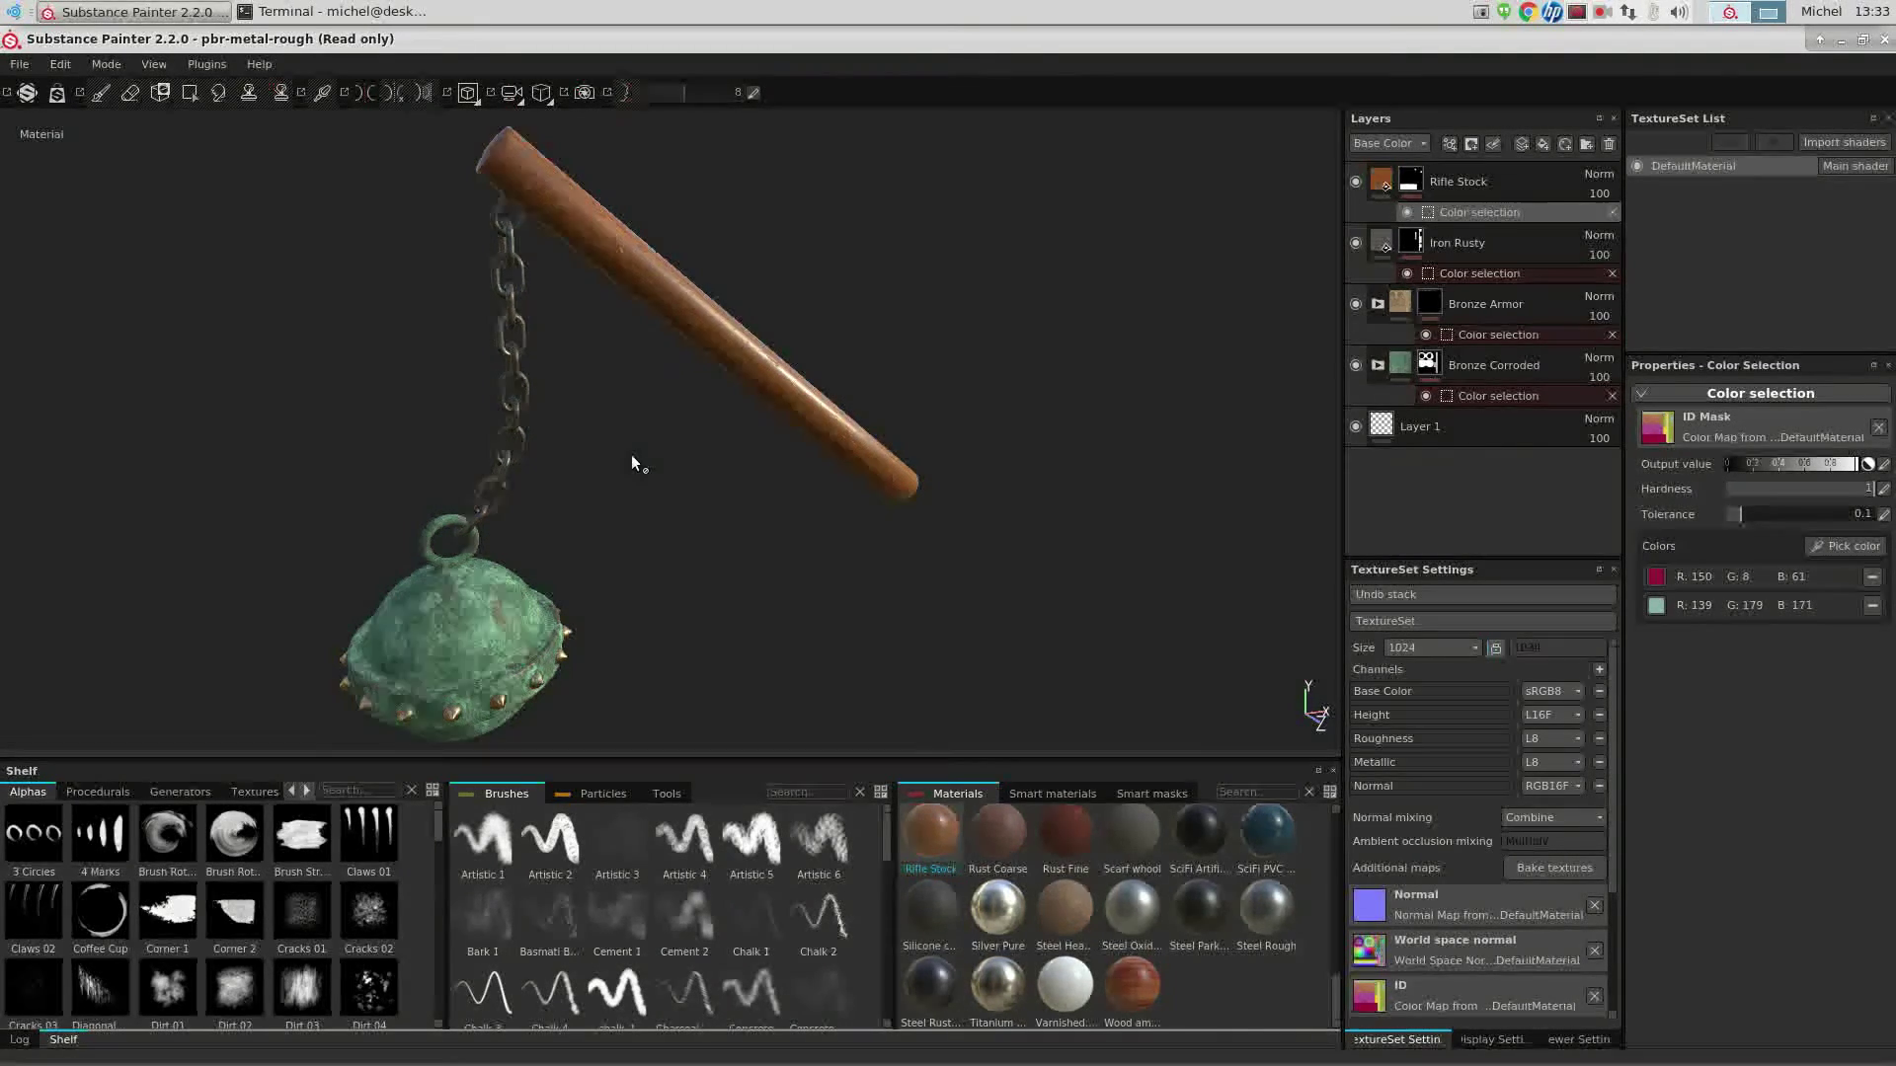